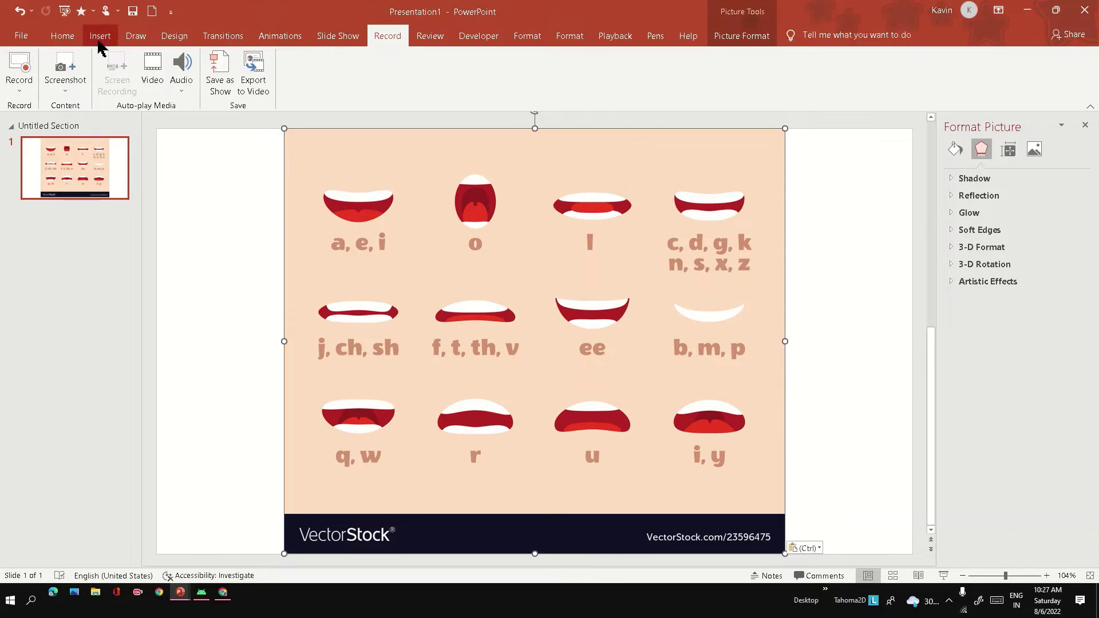
# Draw an oval circle on the blank left area of the slide.
pyautogui.click(98, 40)
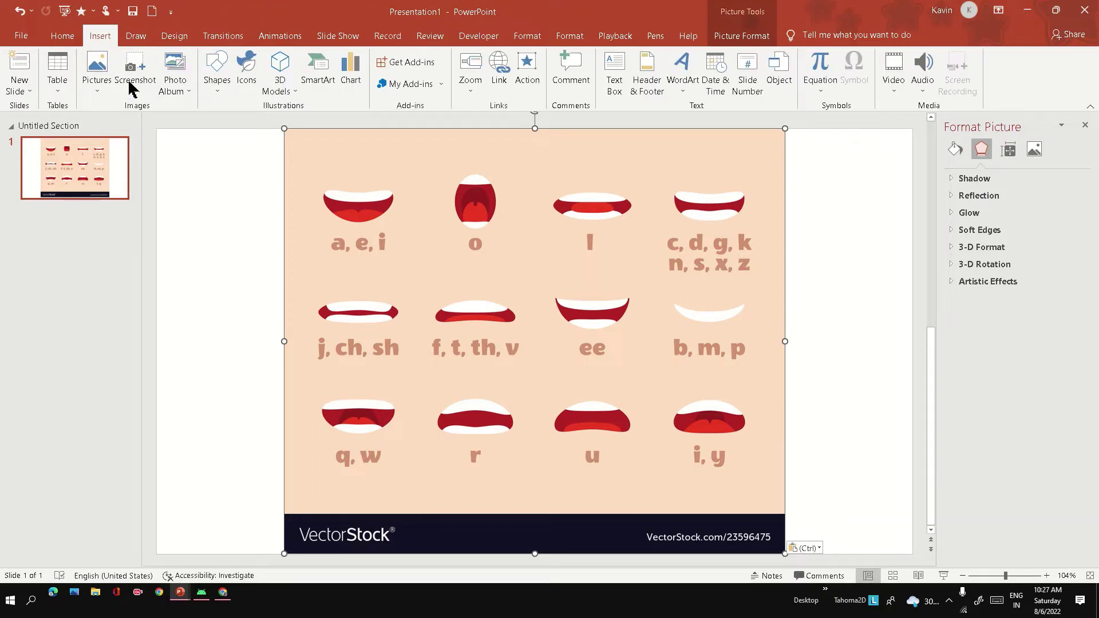
pyautogui.click(213, 91)
pyautogui.click(276, 122)
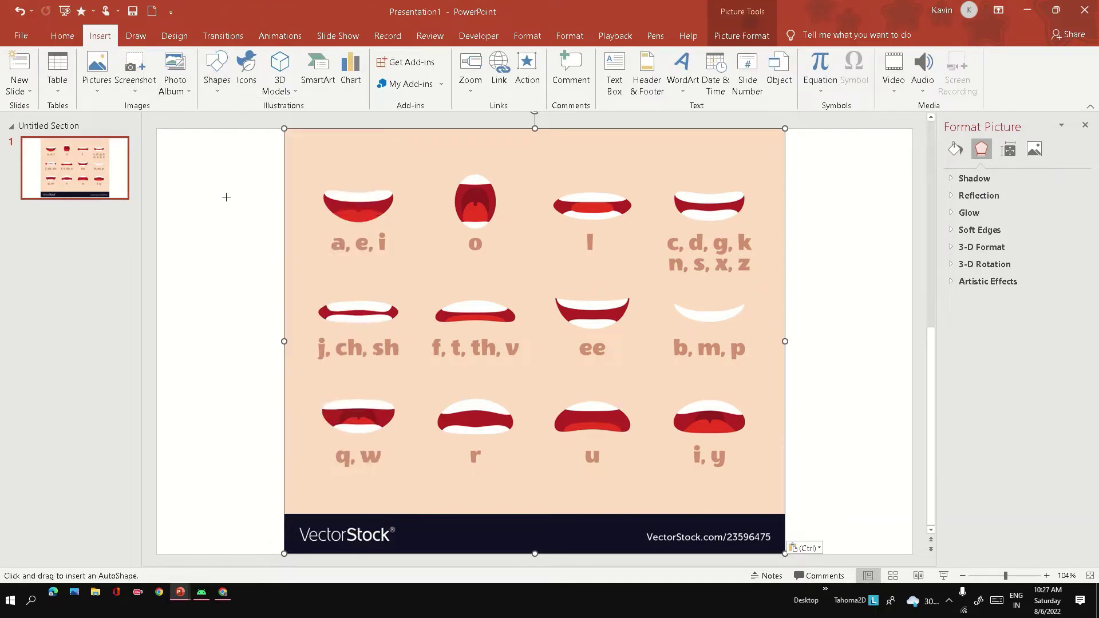
pyautogui.moveTo(193, 191); pyautogui.dragTo(266, 265)
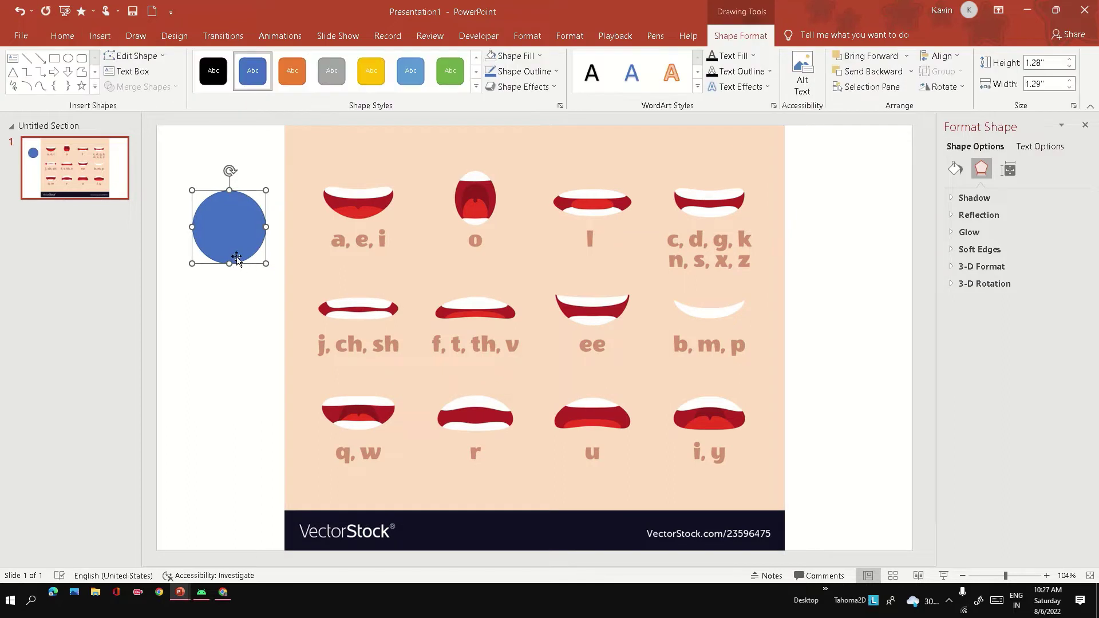
# Give the circle no fill and a 2¼ pt outline.
pyautogui.rightClick(238, 261)
pyautogui.click(515, 55)
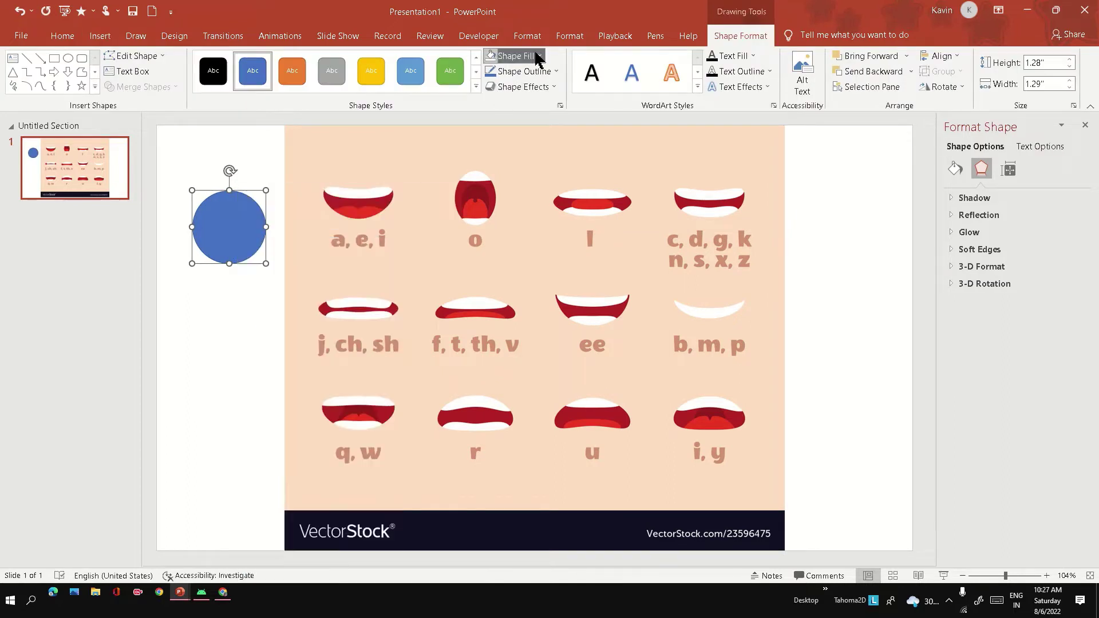
pyautogui.click(522, 178)
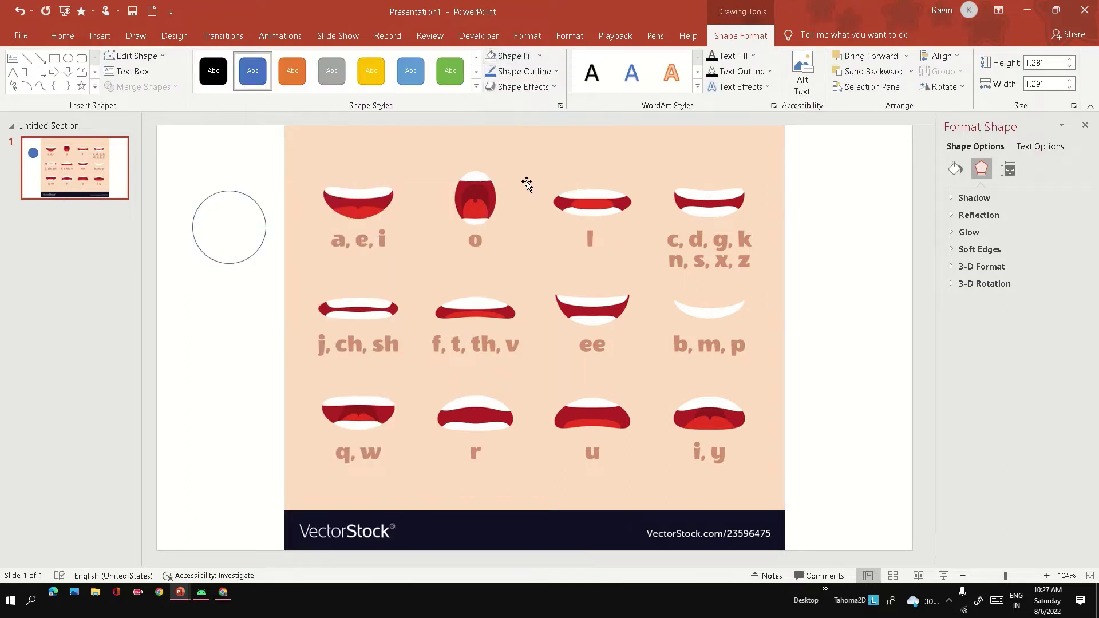
pyautogui.click(548, 71)
pyautogui.moveTo(539, 246)
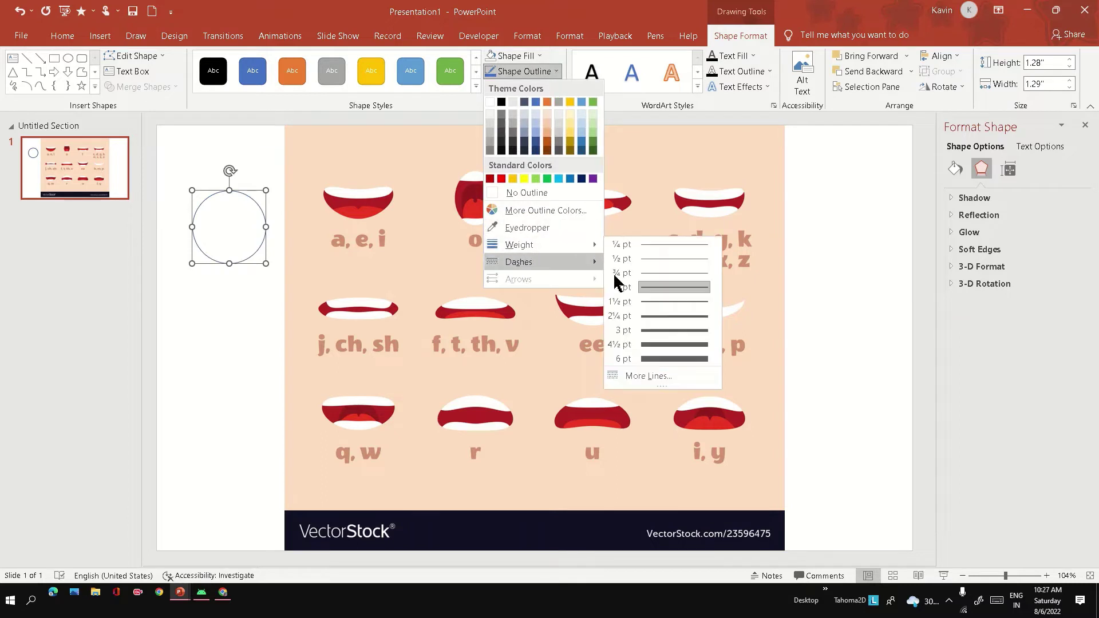
pyautogui.click(650, 317)
# Move the 0.75" by 0.7" circle over the a, e, i mouth pose.
pyautogui.keyDown('ctrl'); pyautogui.scroll(5, 242, 312); pyautogui.keyUp('ctrl')
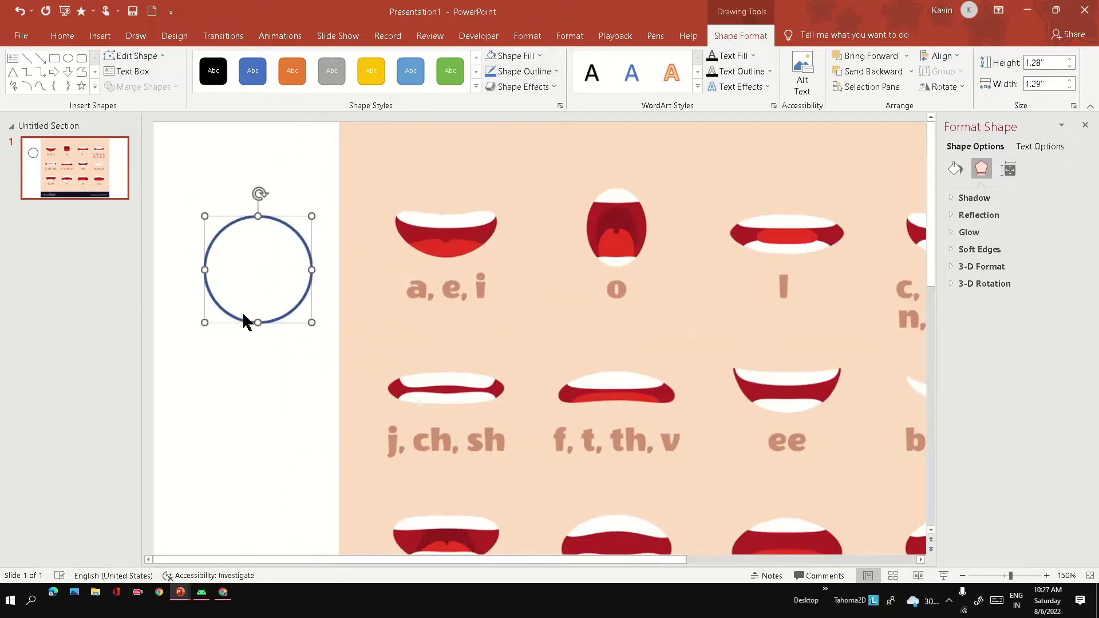
pyautogui.keyDown('ctrl'); pyautogui.scroll(-2, 307, 313); pyautogui.keyUp('ctrl')
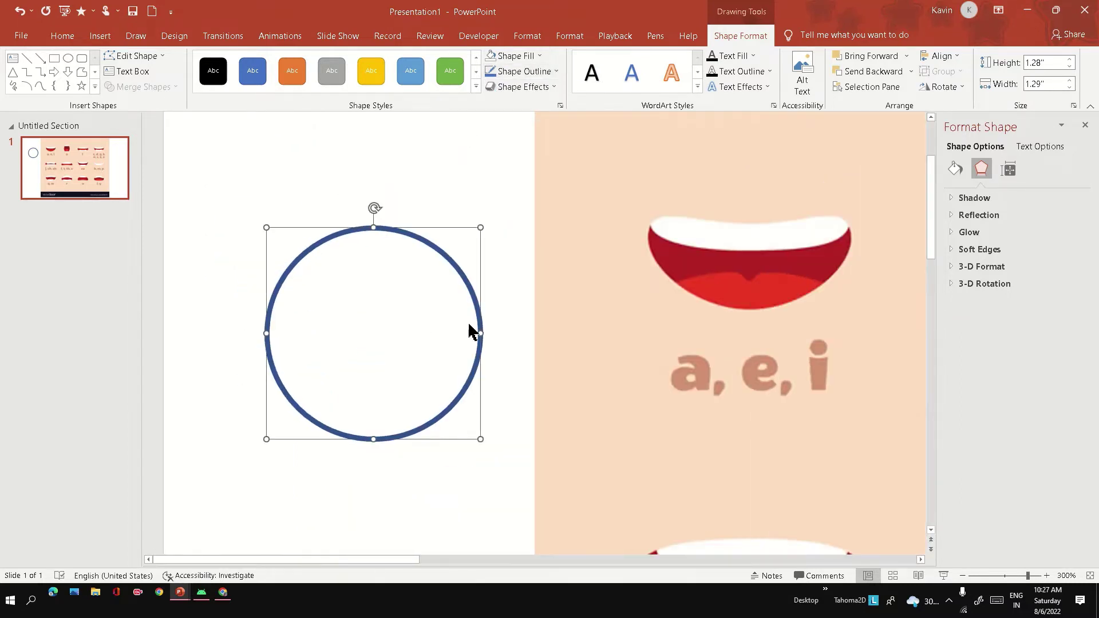
pyautogui.hscroll(1, 416, 559)
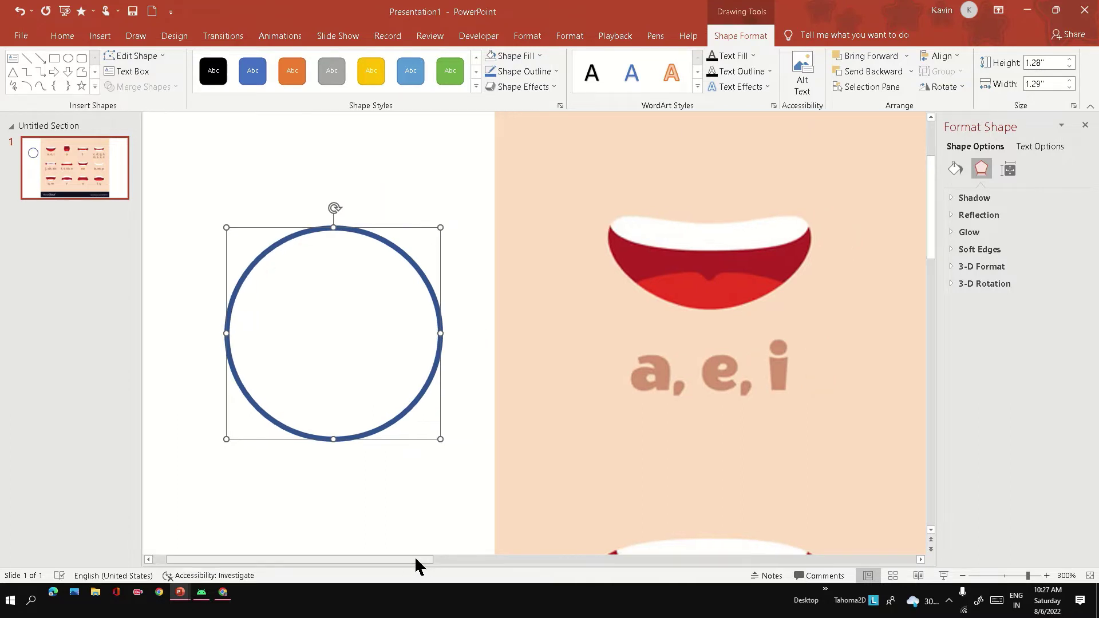
pyautogui.moveTo(393, 431); pyautogui.dragTo(725, 298)
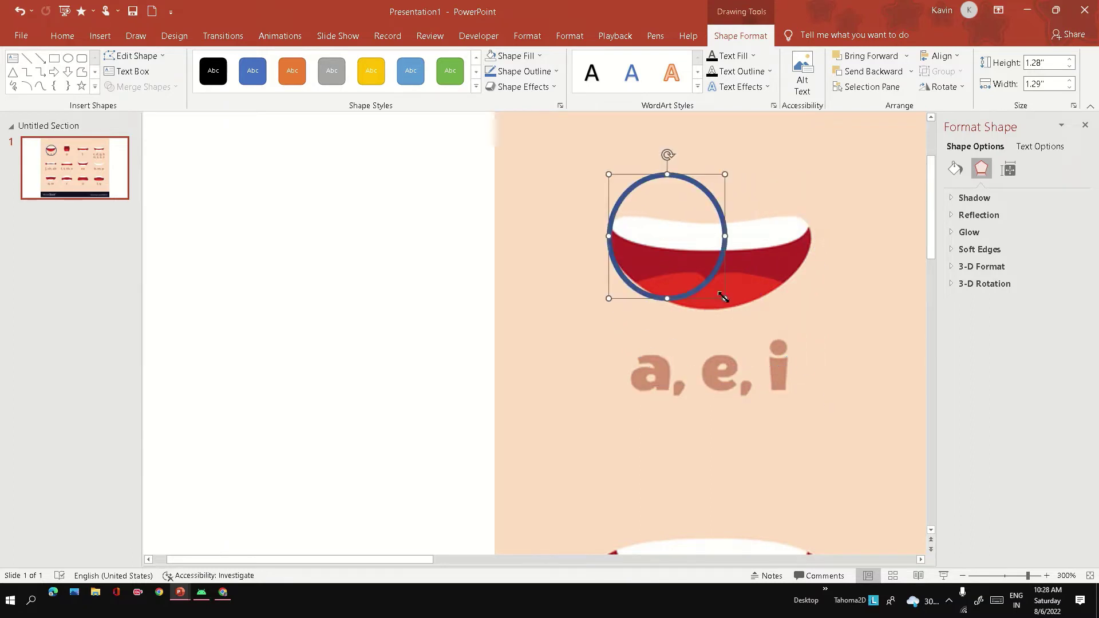
pyautogui.moveTo(649, 182); pyautogui.dragTo(694, 205)
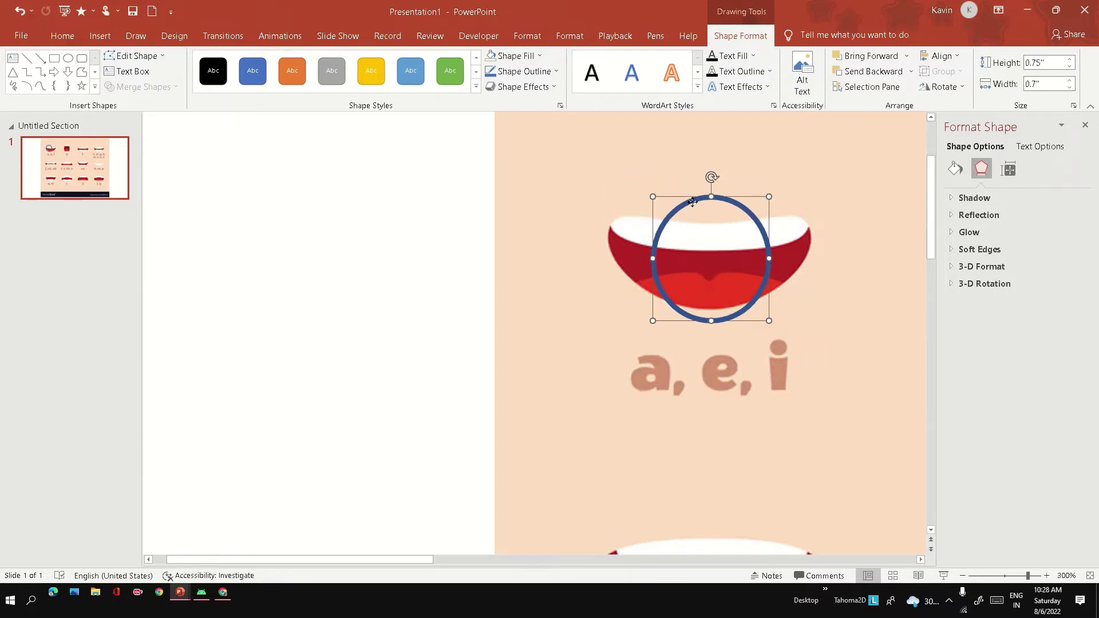
# Edit the circle's points, stretching it to the mouth corners and along the lower lip.
pyautogui.rightClick(693, 204)
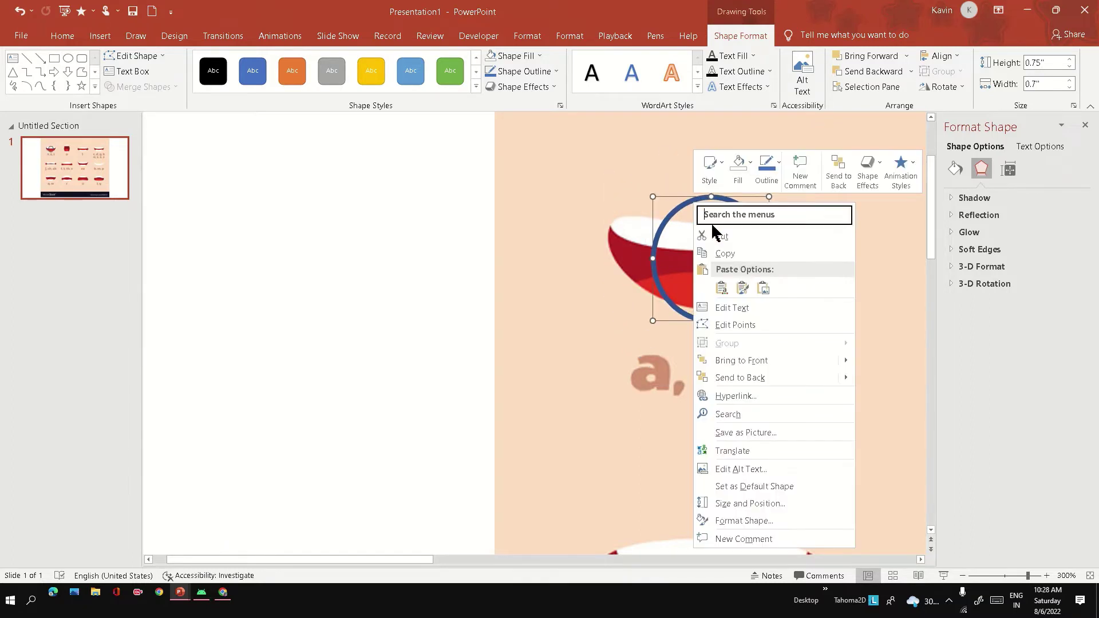
pyautogui.click(746, 325)
pyautogui.moveTo(653, 259); pyautogui.dragTo(609, 245)
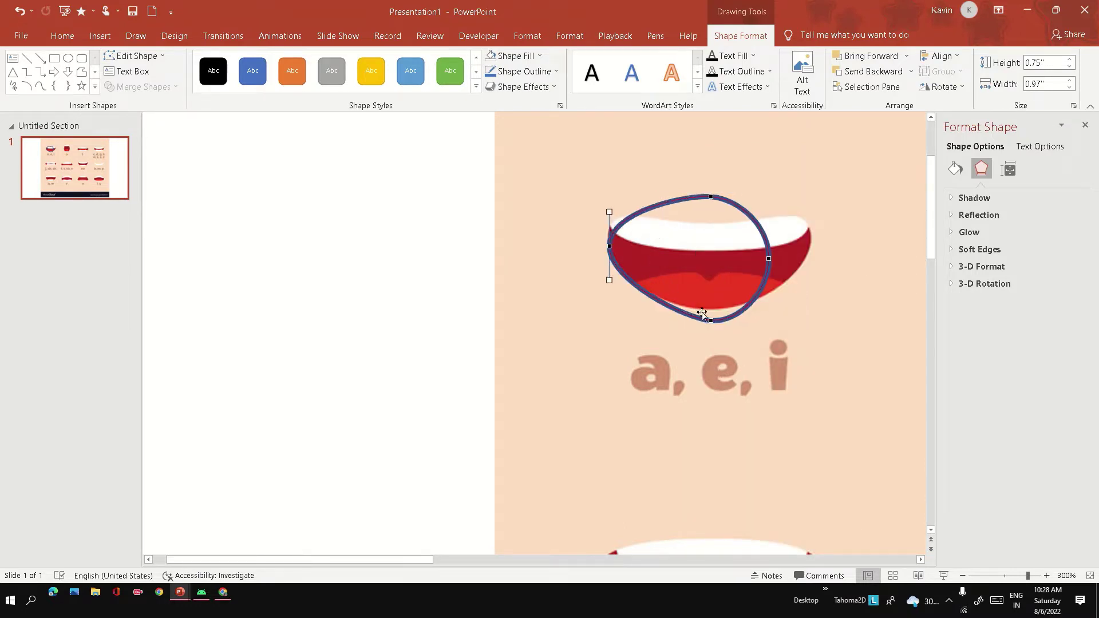
pyautogui.click(710, 320)
pyautogui.moveTo(710, 320); pyautogui.dragTo(735, 307)
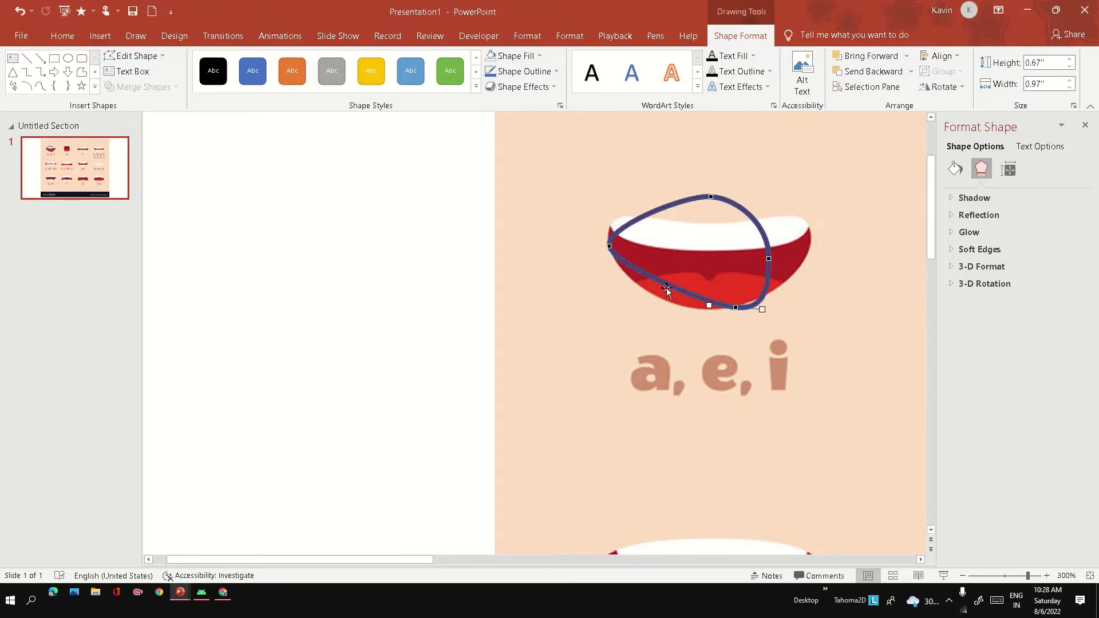
pyautogui.moveTo(665, 283); pyautogui.dragTo(681, 303)
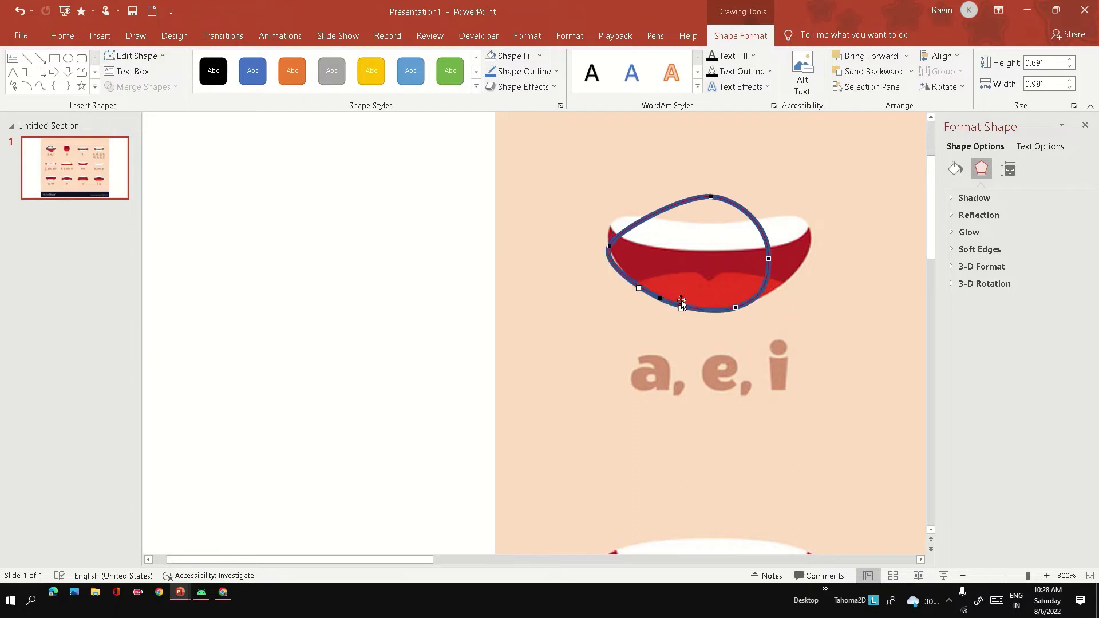
pyautogui.moveTo(765, 262); pyautogui.dragTo(811, 238)
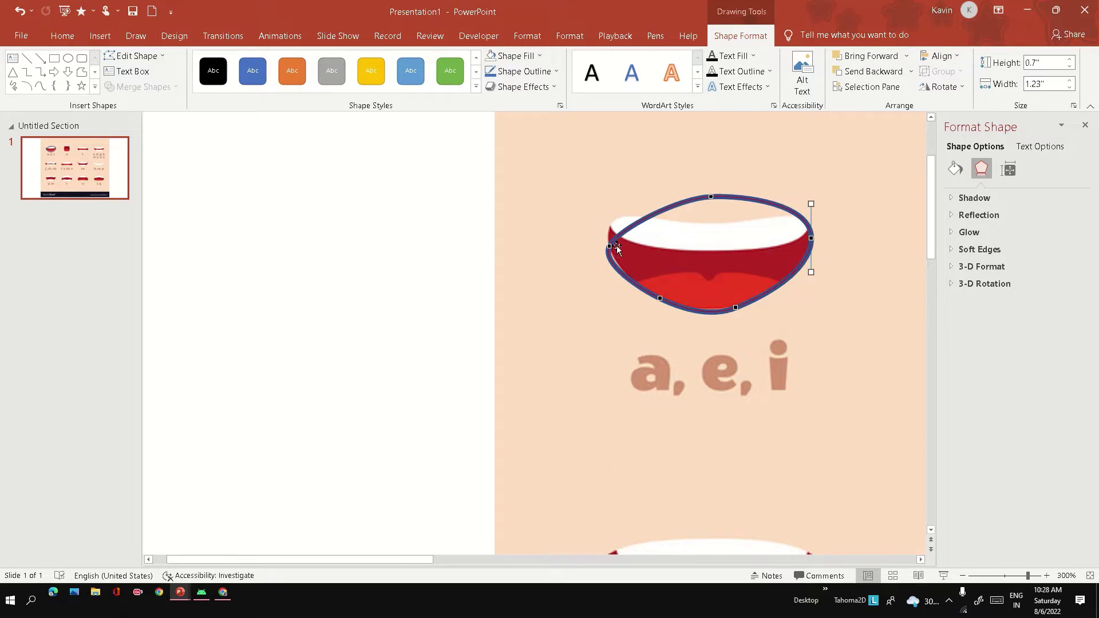
pyautogui.moveTo(610, 247); pyautogui.dragTo(608, 230)
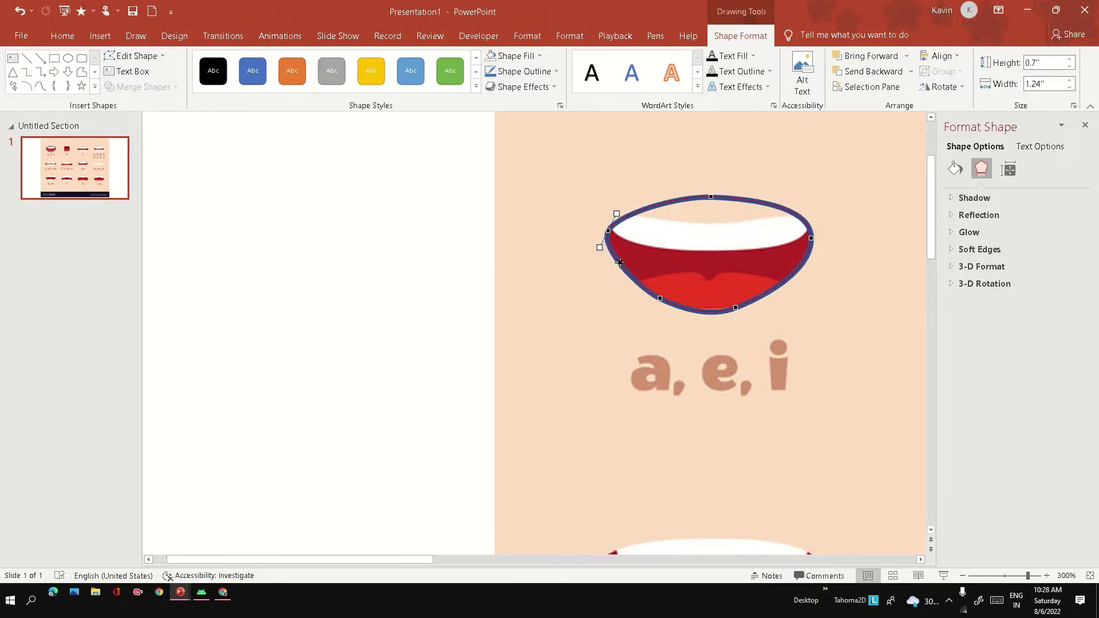
pyautogui.moveTo(619, 263); pyautogui.dragTo(618, 263)
# Refine the upper-lip and right edges so the outline hugs the mouth at 1.25" by 0.58".
pyautogui.click(620, 219)
pyautogui.moveTo(616, 214)
pyautogui.mouseDown()
pyautogui.moveTo(601, 216)
pyautogui.moveTo(615, 215)
pyautogui.moveTo(612, 257)
pyautogui.moveTo(618, 218)
pyautogui.moveTo(609, 216)
pyautogui.mouseUp()
pyautogui.click(621, 252)
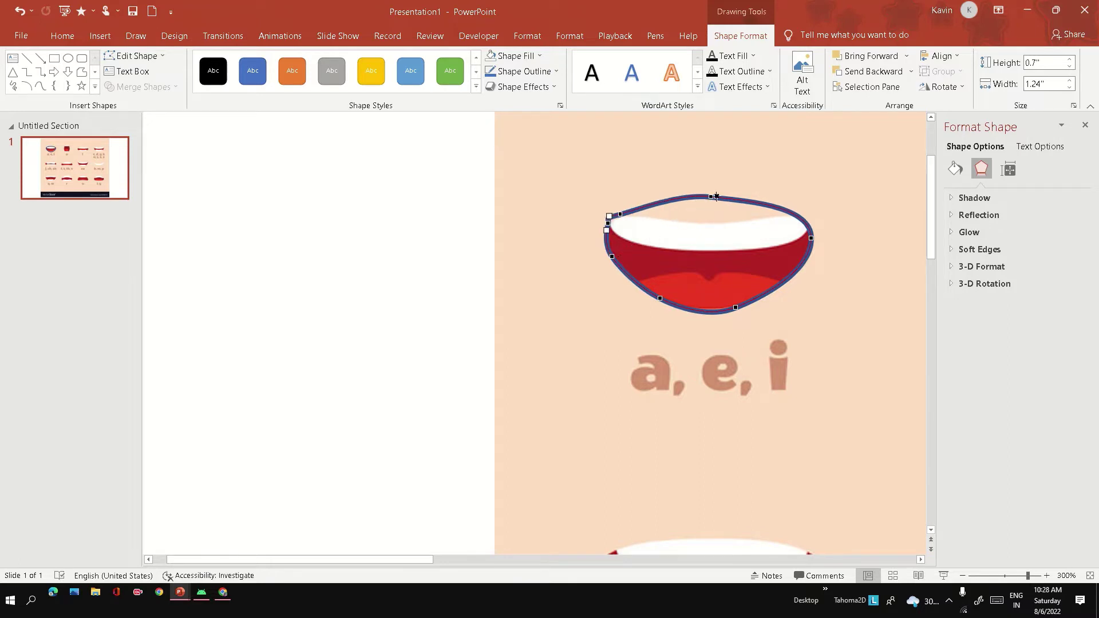
pyautogui.moveTo(708, 197); pyautogui.dragTo(711, 225)
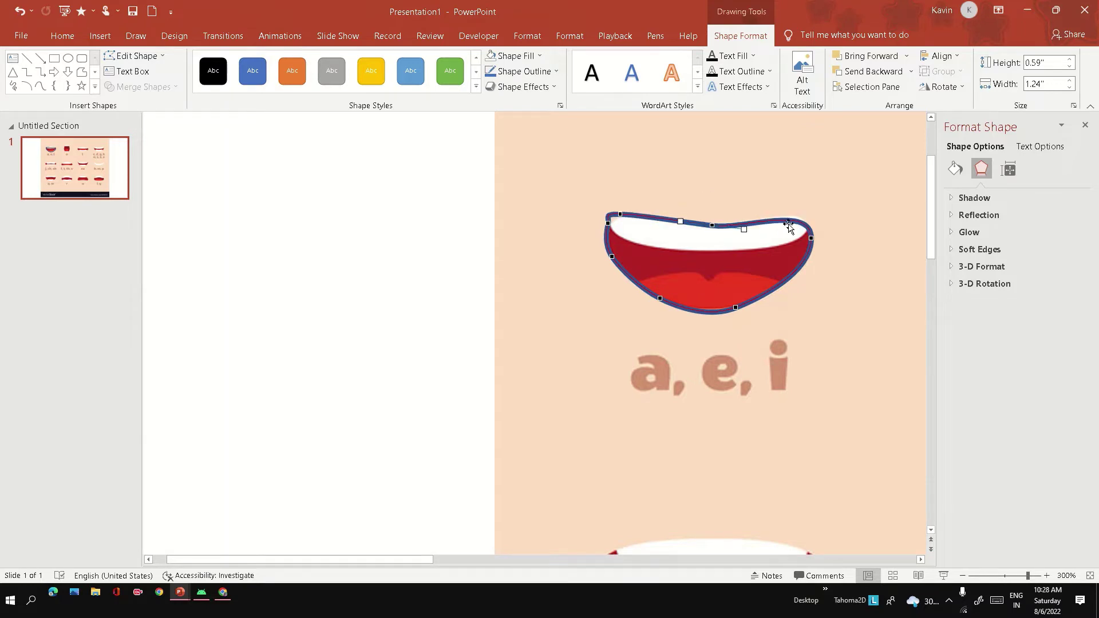
pyautogui.moveTo(795, 221); pyautogui.dragTo(794, 215)
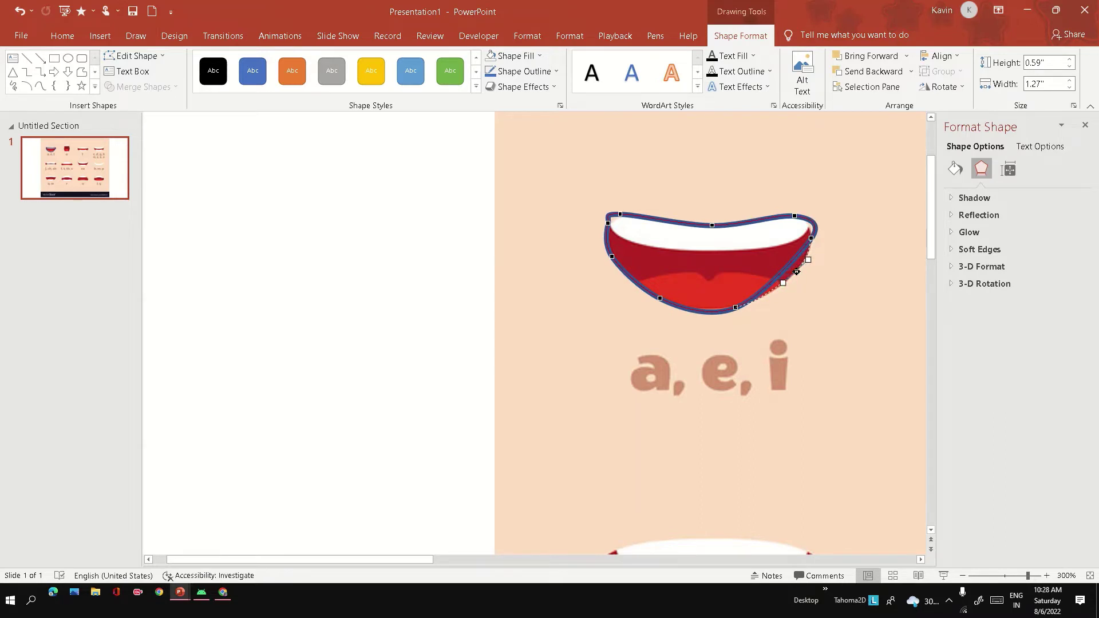
pyautogui.moveTo(792, 269); pyautogui.dragTo(785, 280)
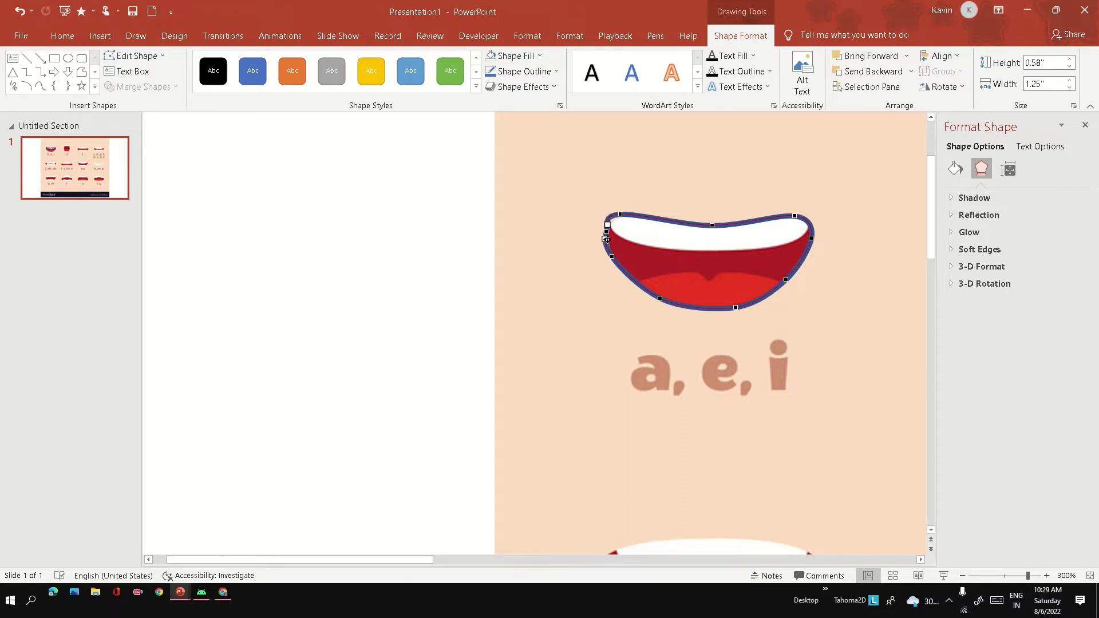
pyautogui.moveTo(603, 235); pyautogui.dragTo(605, 229)
pyautogui.hotkey('ctrl', 'z')
pyautogui.moveTo(620, 212)
pyautogui.mouseDown()
pyautogui.moveTo(608, 212)
pyautogui.moveTo(628, 213)
pyautogui.mouseUp()
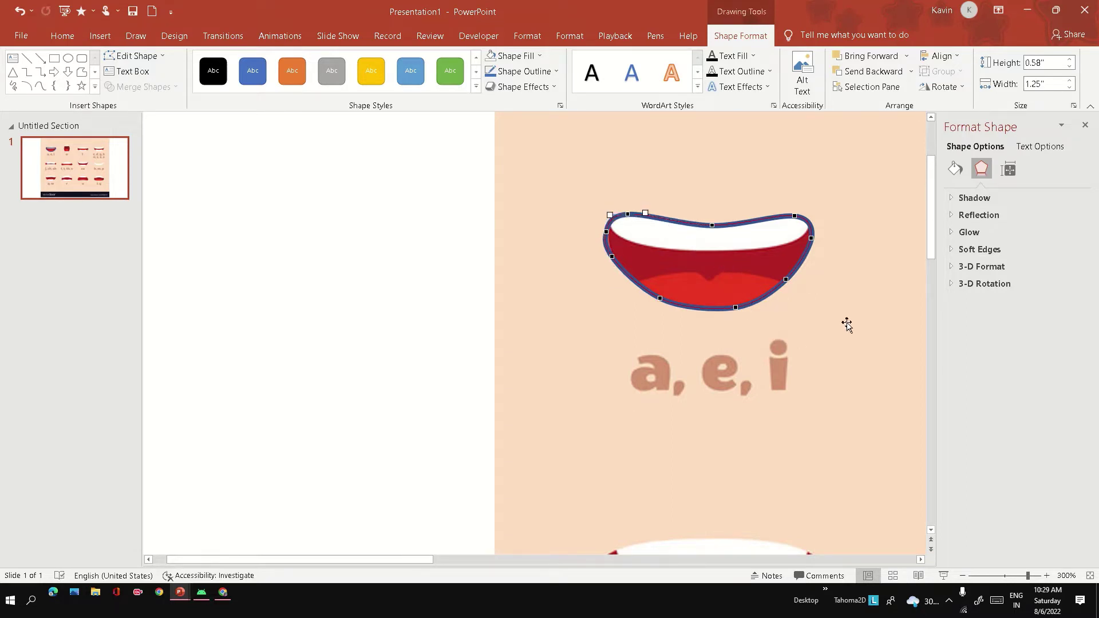
pyautogui.click(862, 315)
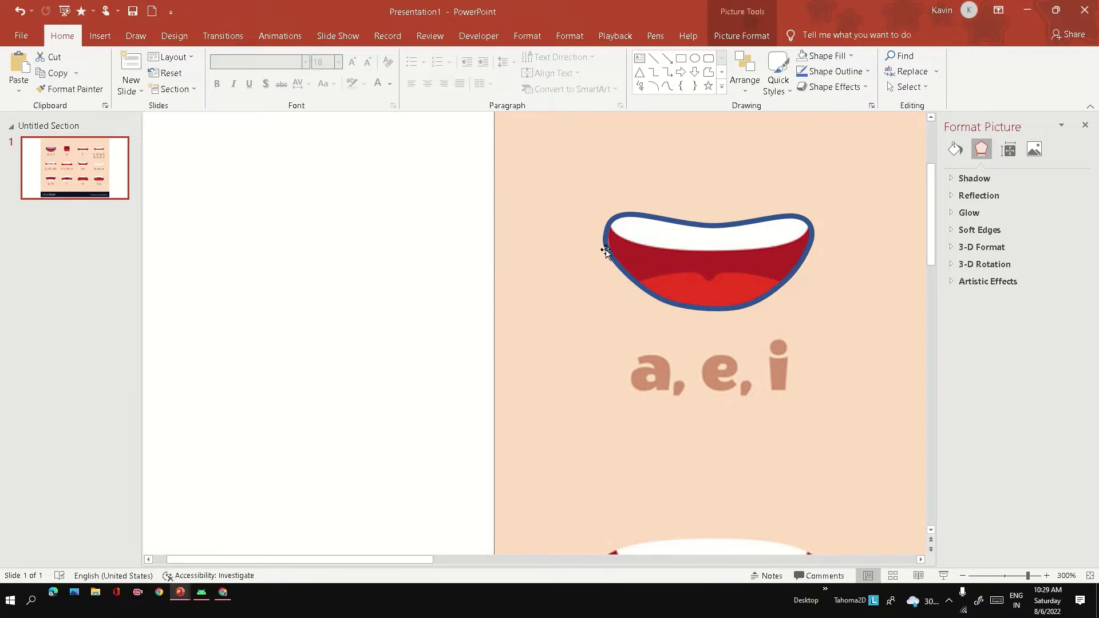
# Move the traced mouth outline left onto the blank white area.
pyautogui.moveTo(605, 252); pyautogui.dragTo(224, 255)
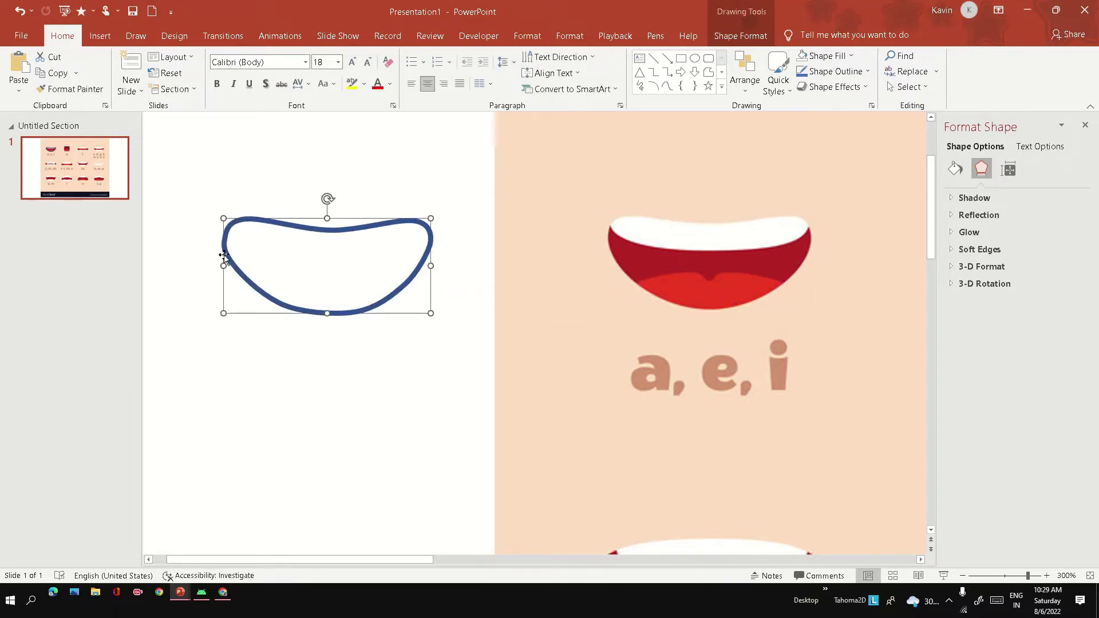
pyautogui.press('Escape')
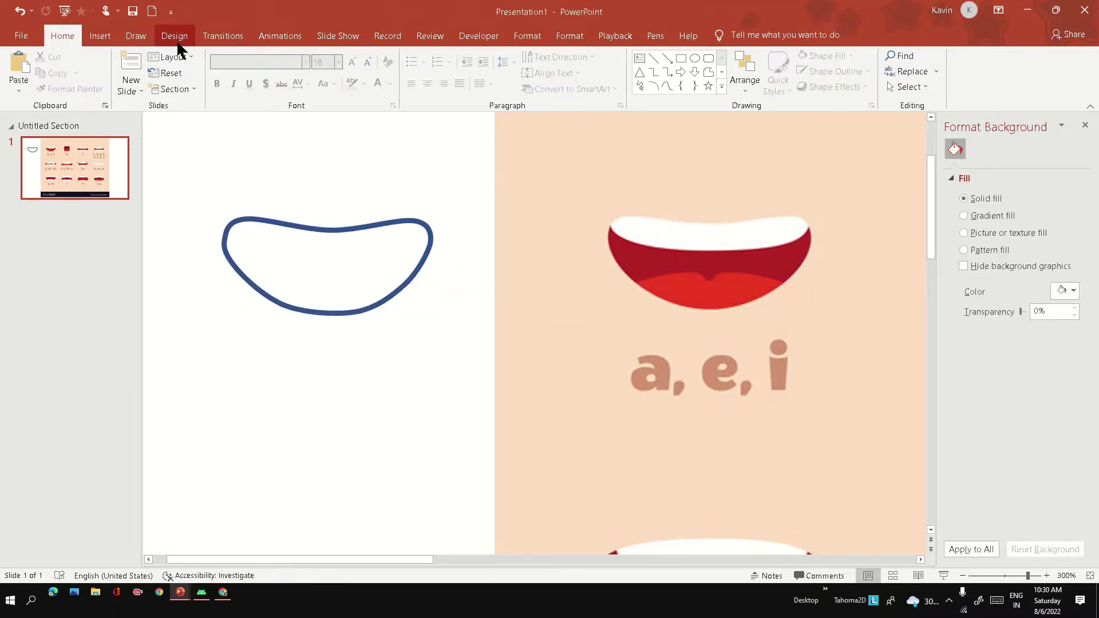
pyautogui.click(177, 37)
pyautogui.click(221, 38)
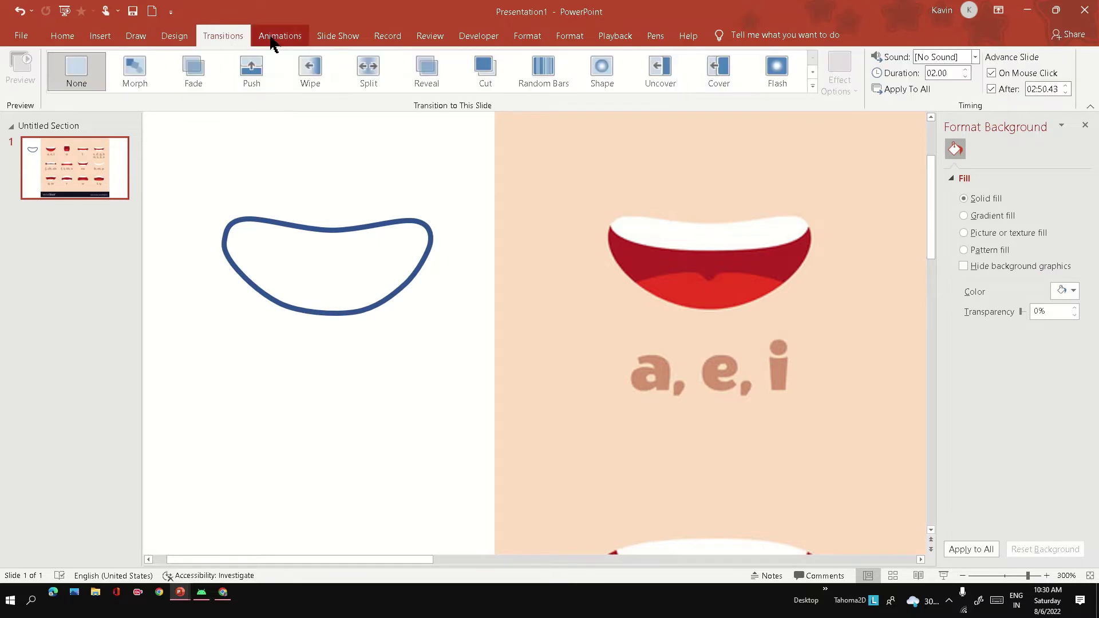
# Draw a 1.45" by 0.46" blue ellipse and lay it across the outline's top.
pyautogui.click(106, 38)
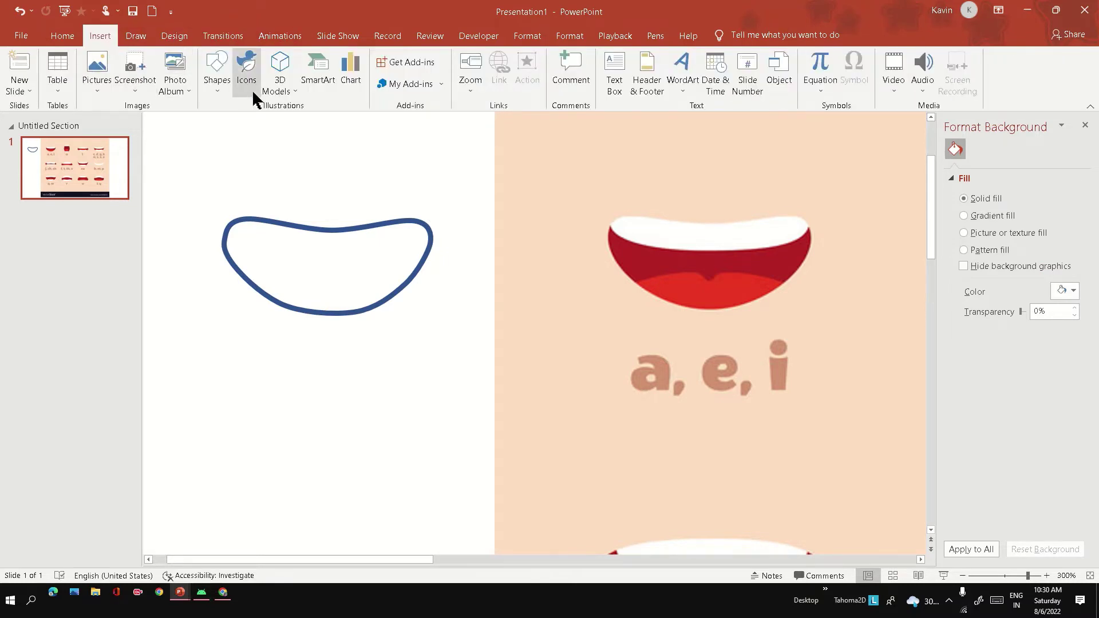
pyautogui.click(216, 90)
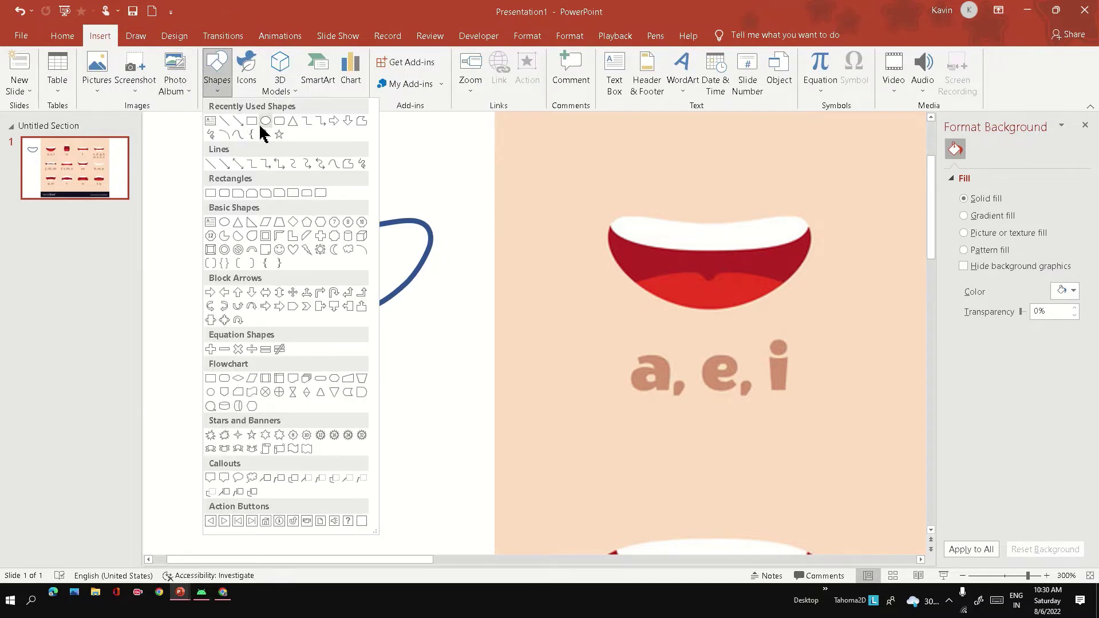
pyautogui.click(265, 127)
pyautogui.moveTo(594, 178); pyautogui.dragTo(832, 250)
pyautogui.moveTo(746, 224); pyautogui.dragTo(355, 223)
pyautogui.click(336, 318)
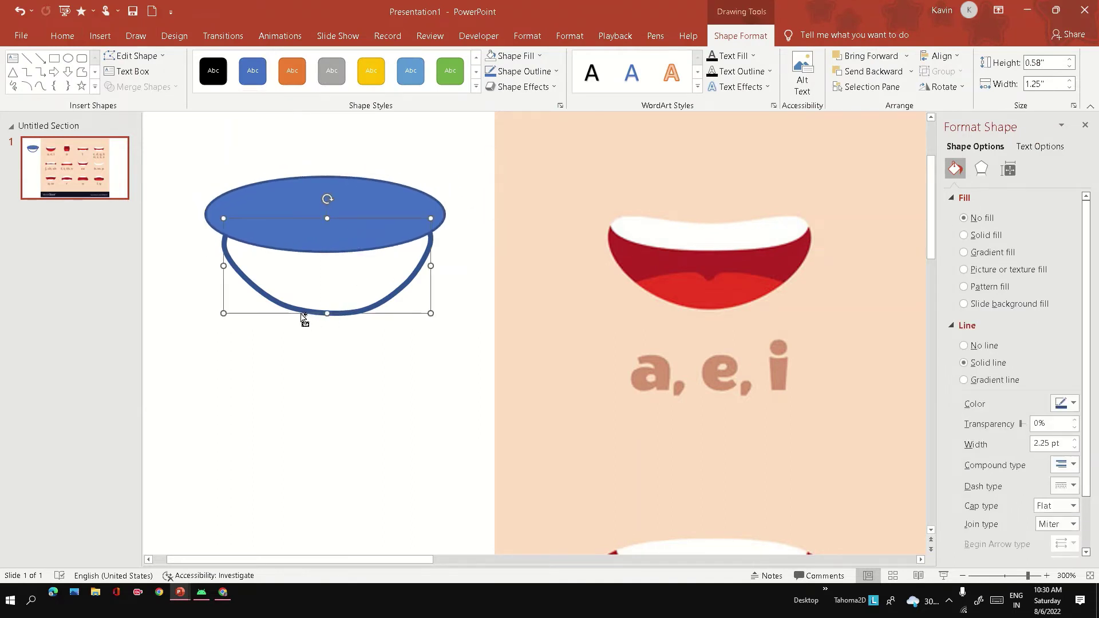
# Fragment the blue ellipse together with the lowered mouth outline.
pyautogui.moveTo(312, 320); pyautogui.dragTo(286, 522)
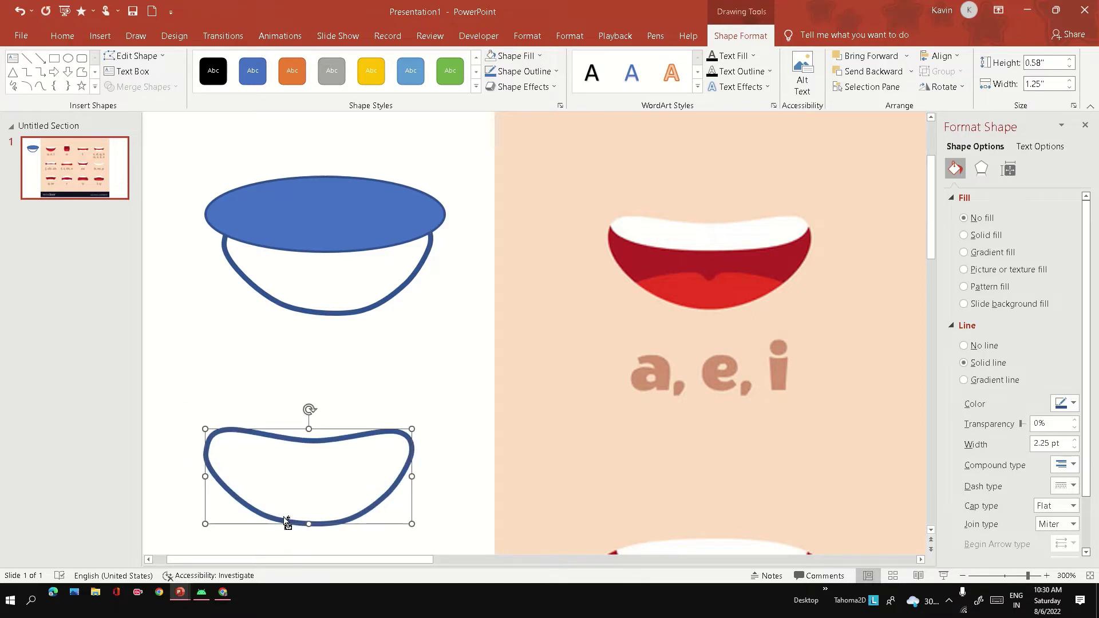
pyautogui.click(317, 254)
pyautogui.keyDown('shift'); pyautogui.click(301, 307); pyautogui.keyUp('shift')
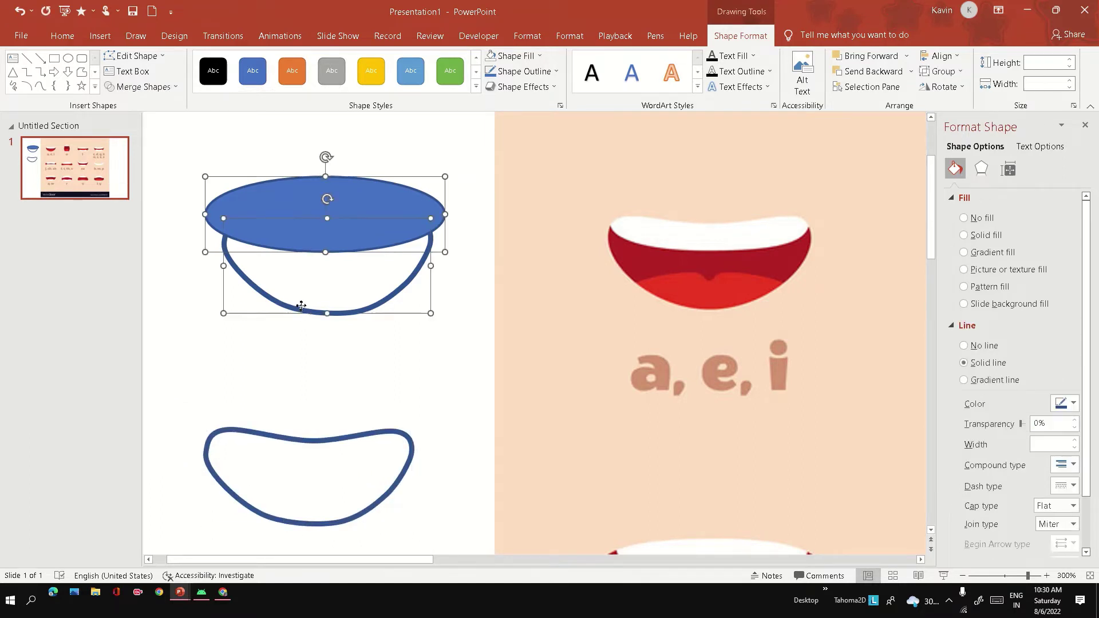
pyautogui.click(175, 87)
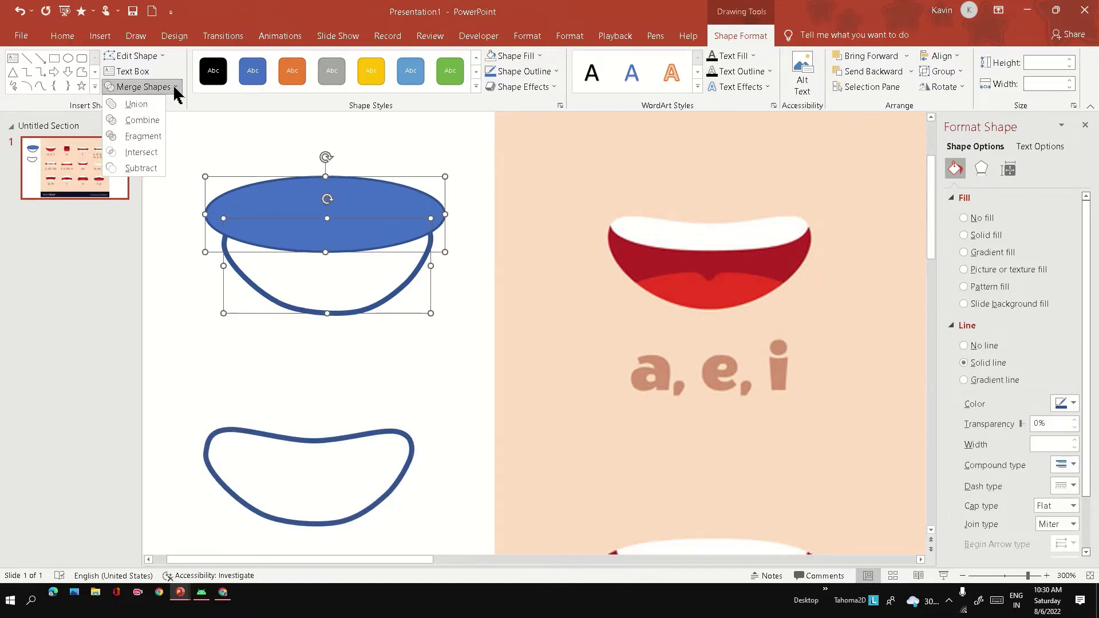
pyautogui.click(153, 138)
# Delete the top and lower fragments, keeping only the thin upper-lip sliver.
pyautogui.click(162, 297)
pyautogui.click(291, 189)
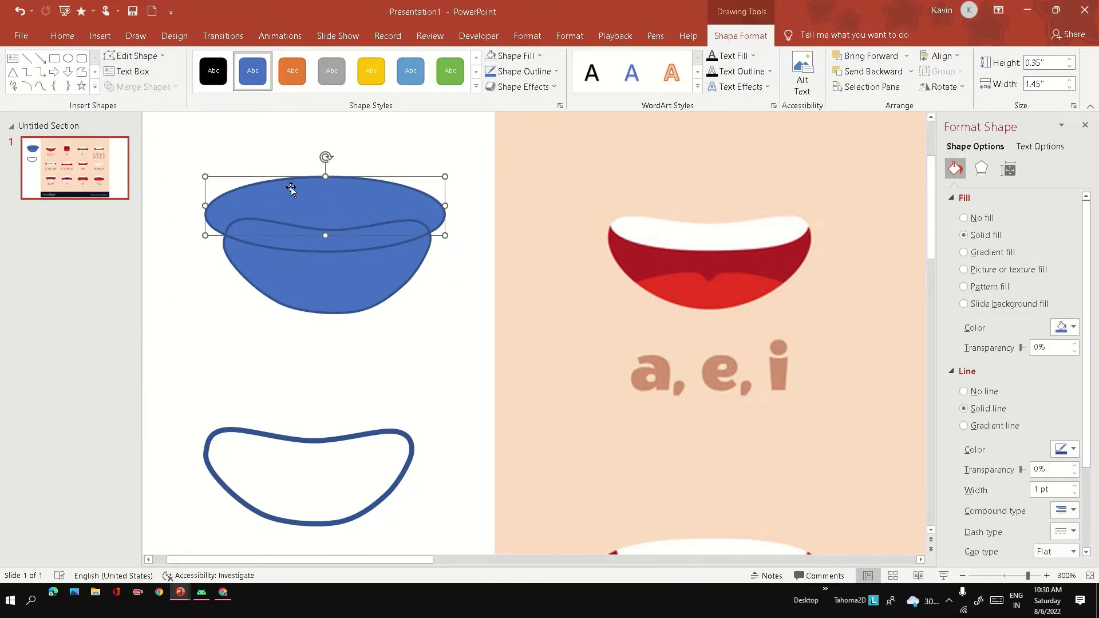
pyautogui.press('Delete')
pyautogui.moveTo(292, 235); pyautogui.dragTo(278, 174)
pyautogui.click(308, 291)
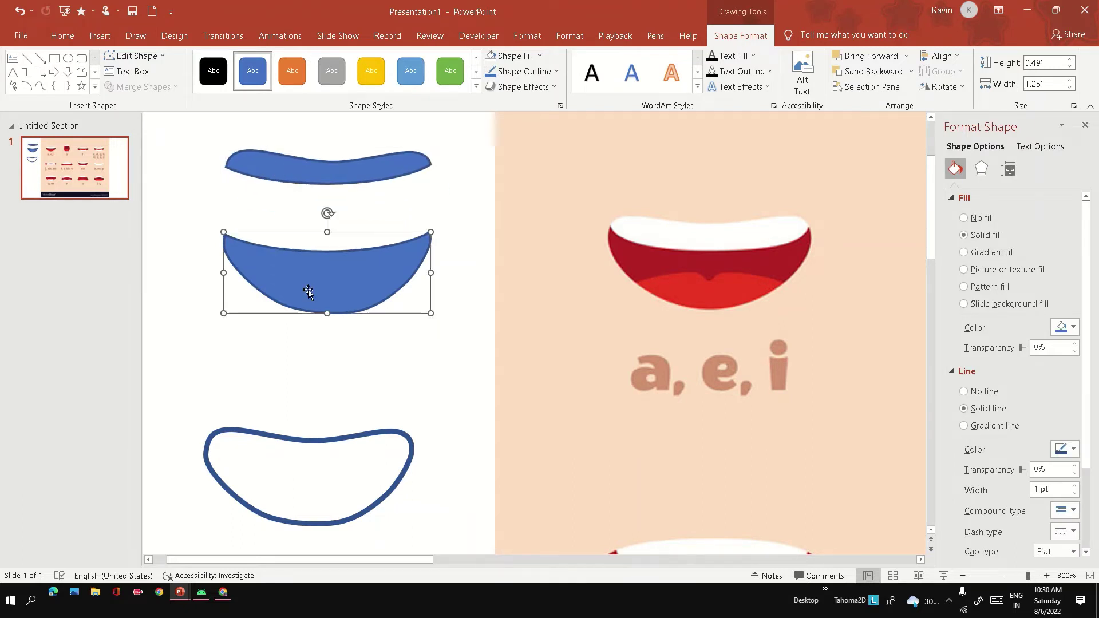
pyautogui.press('Delete')
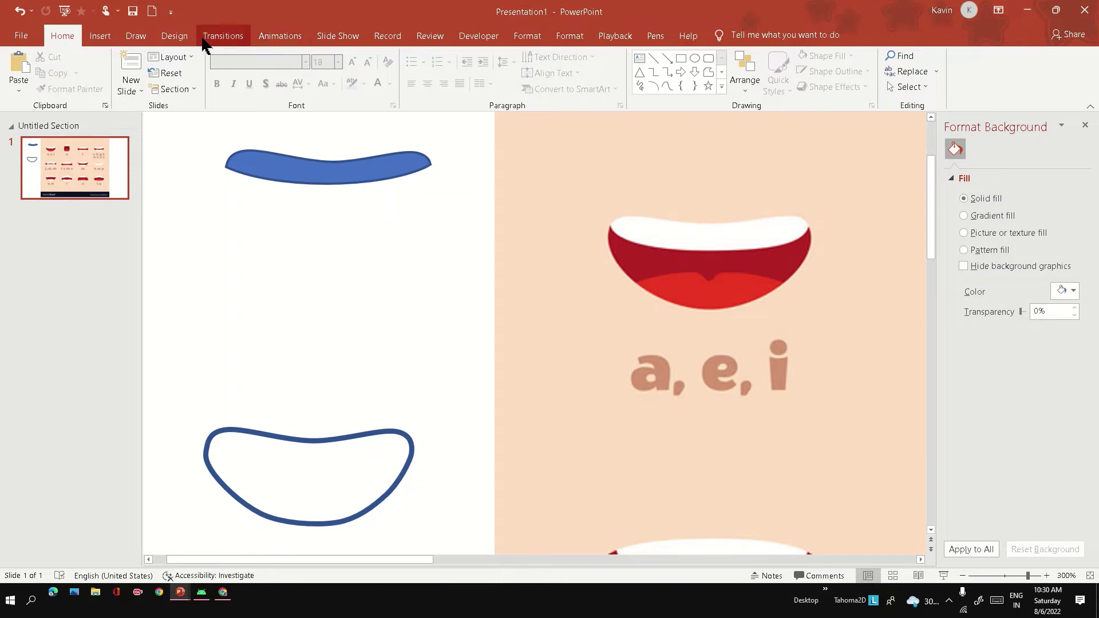
# Draw a blue oval over the illustration's lower lip.
pyautogui.click(101, 36)
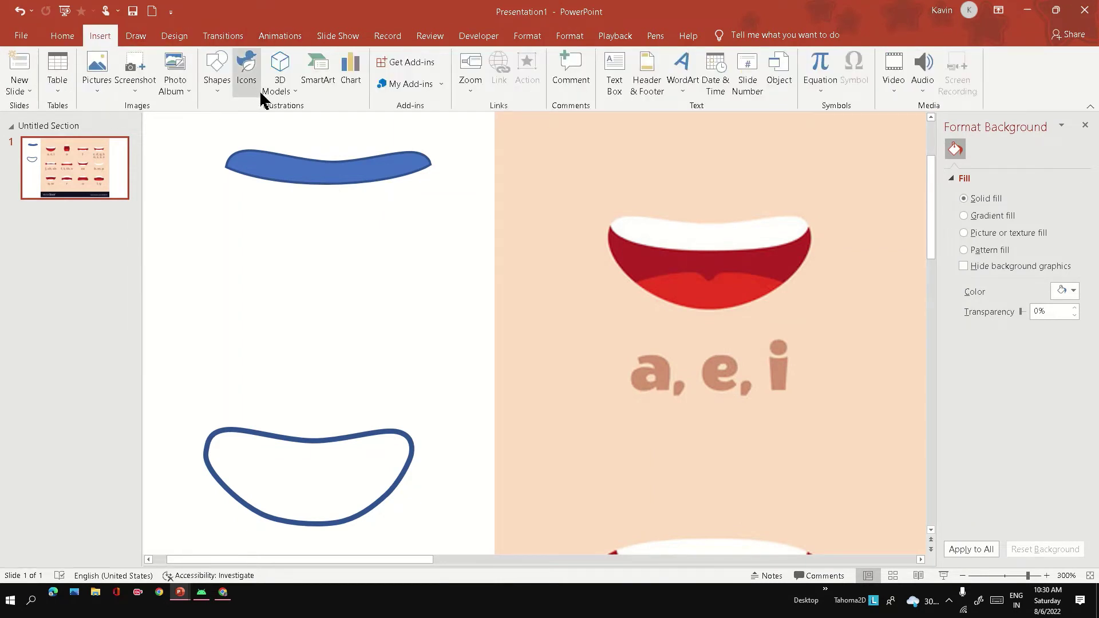
pyautogui.click(217, 81)
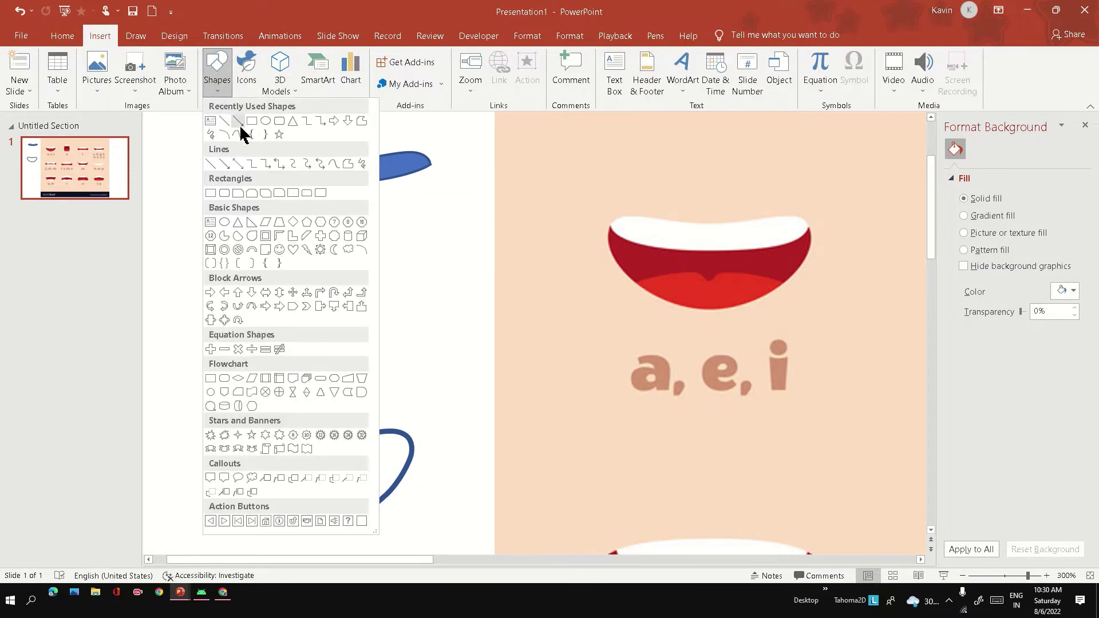
pyautogui.click(268, 123)
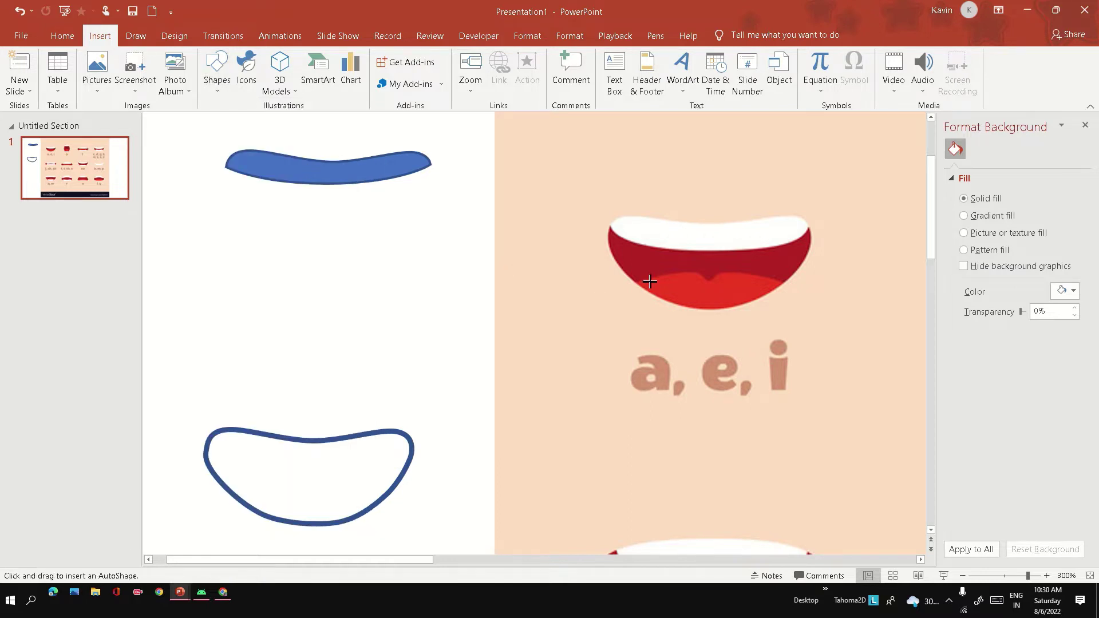
pyautogui.moveTo(649, 281)
pyautogui.mouseDown()
pyautogui.moveTo(778, 364)
pyautogui.moveTo(701, 336)
pyautogui.moveTo(718, 343)
pyautogui.mouseUp()
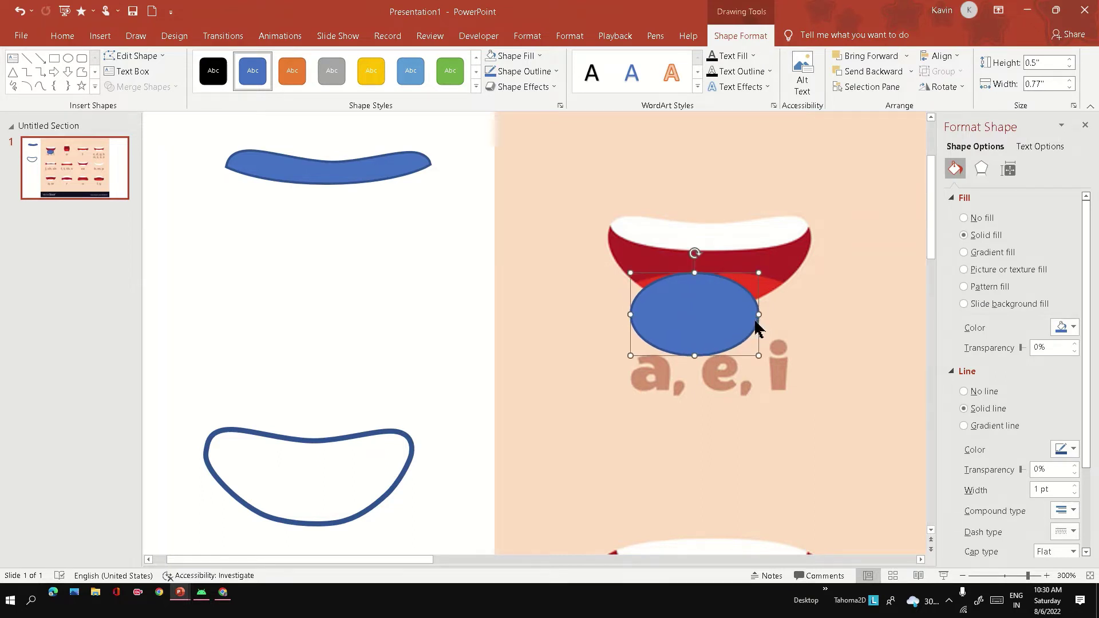
# Edit the oval's points to follow the lower lip, then move it to the white area.
pyautogui.rightClick(756, 323)
pyautogui.click(809, 361)
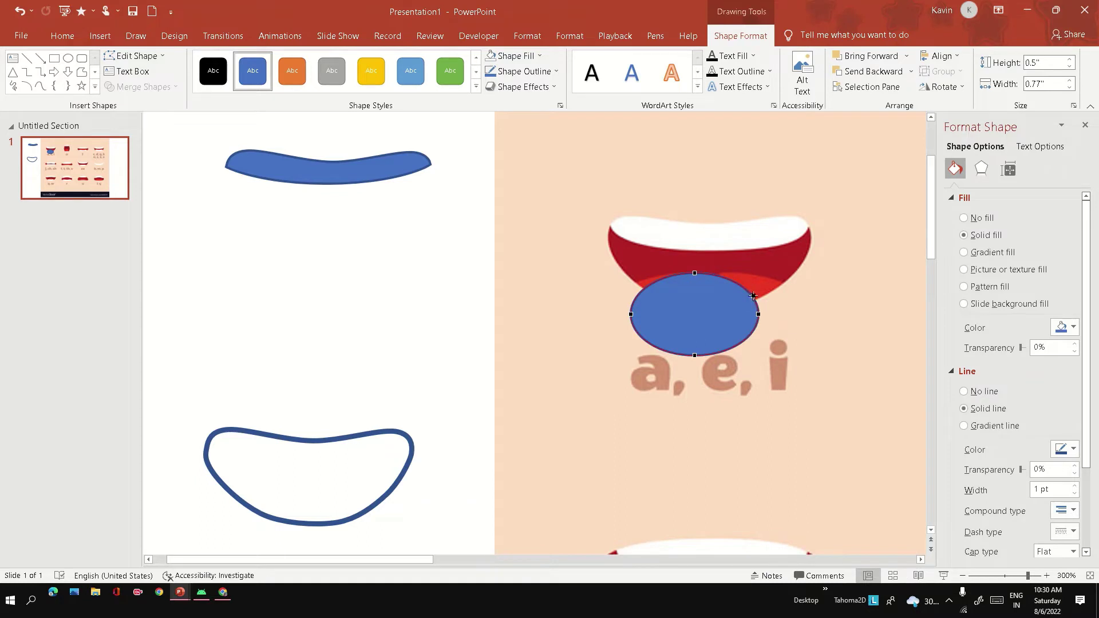
pyautogui.moveTo(774, 295); pyautogui.dragTo(785, 284)
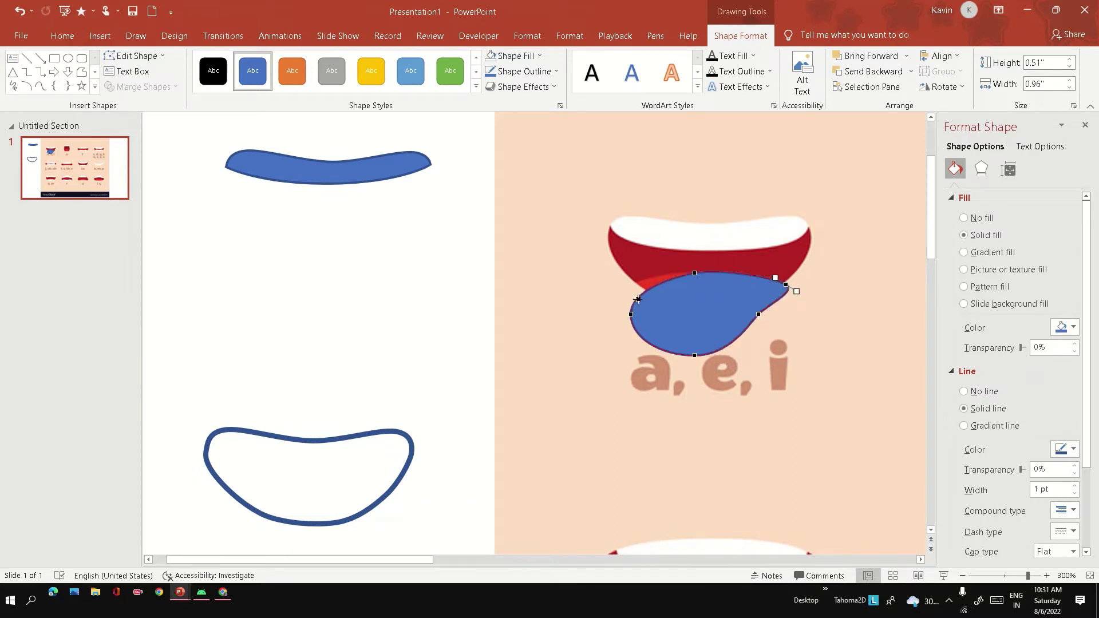
pyautogui.moveTo(636, 298); pyautogui.dragTo(625, 285)
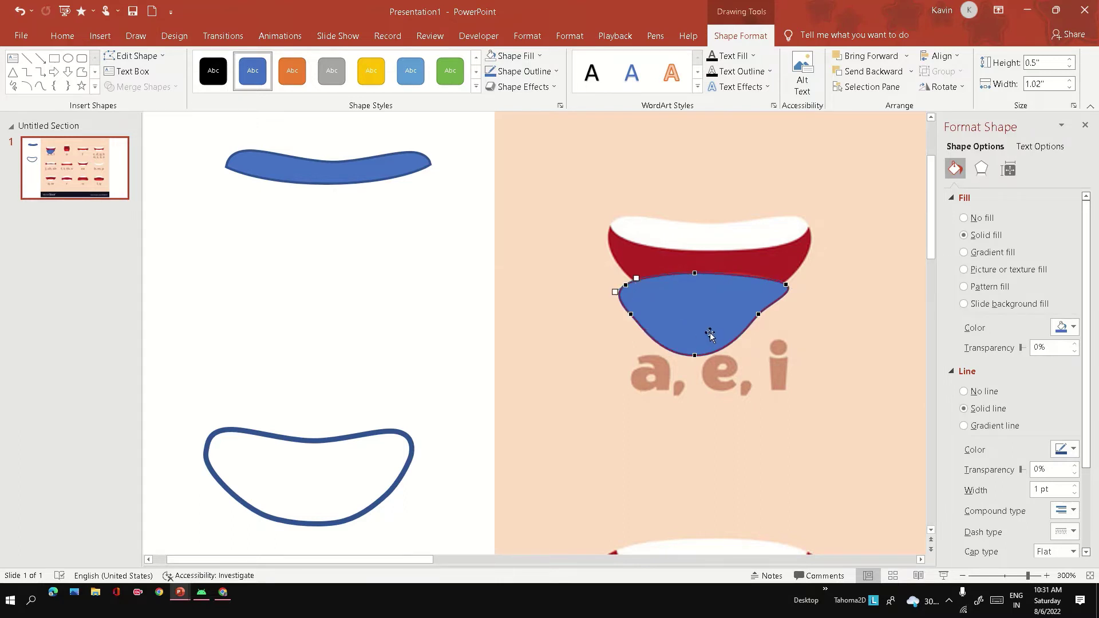
pyautogui.moveTo(710, 333); pyautogui.dragTo(318, 332)
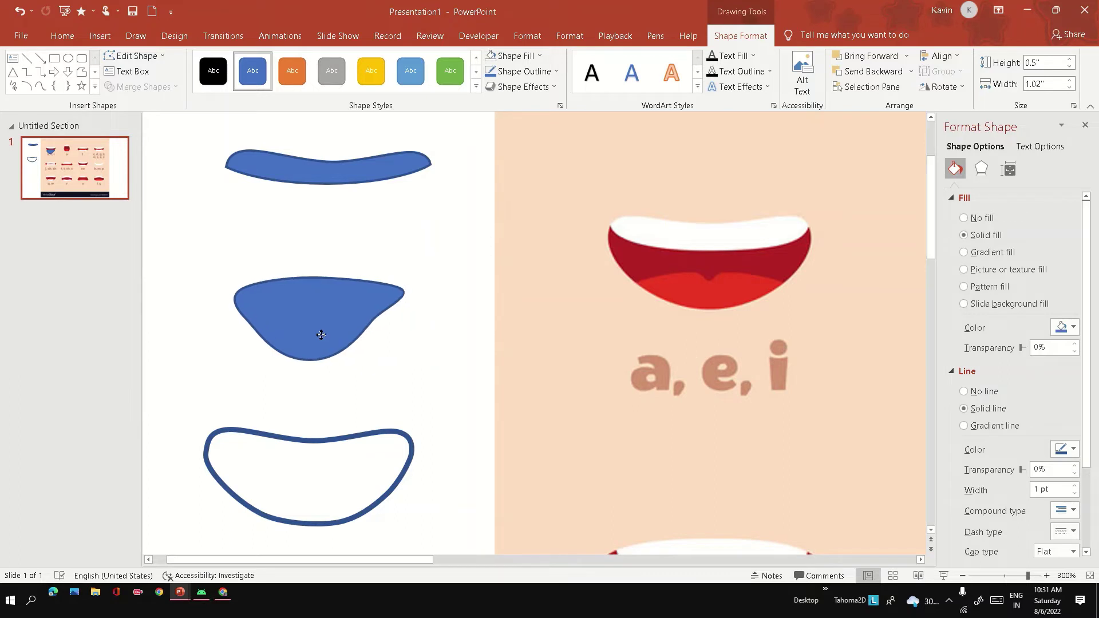
pyautogui.click(299, 456)
# Place the outlined mouth over the blue lower-lip shape and select both shapes.
pyautogui.click(299, 457)
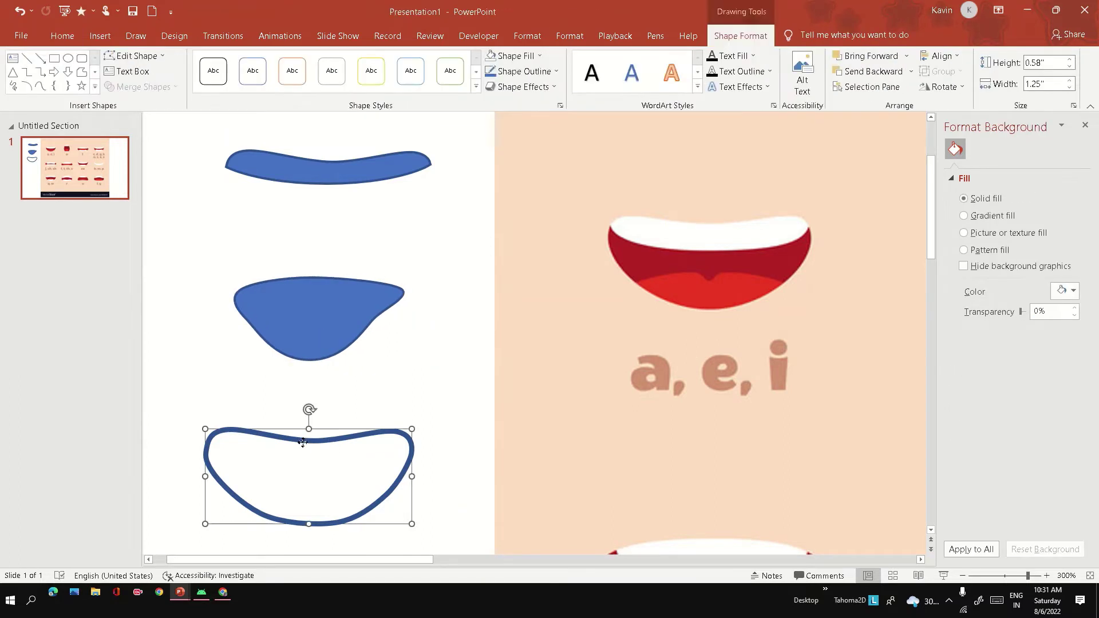
pyautogui.moveTo(303, 452); pyautogui.dragTo(314, 238)
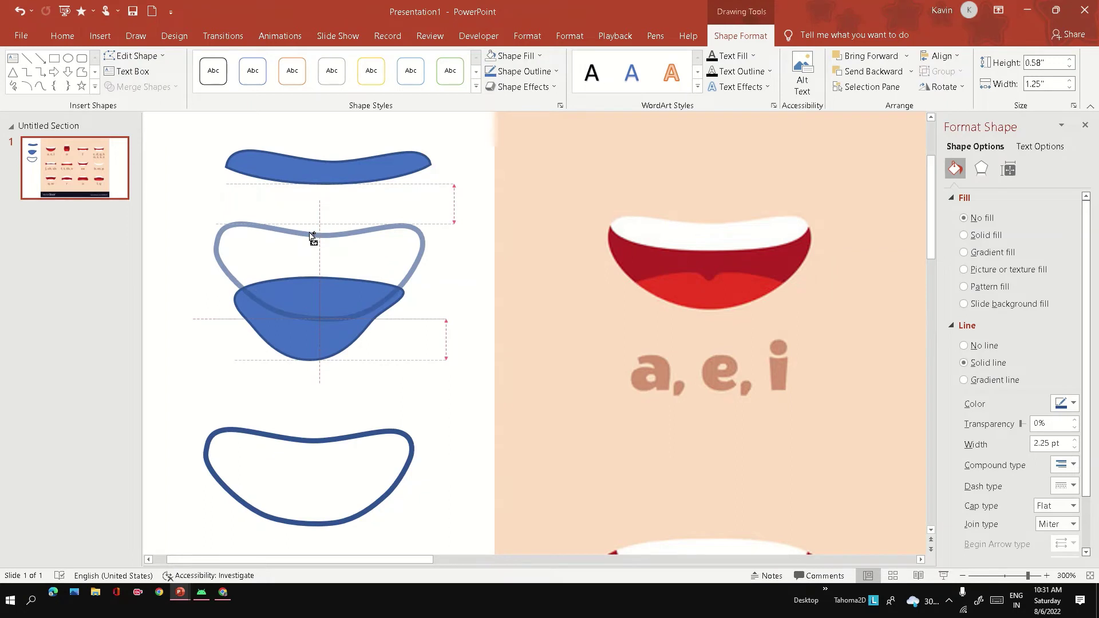
pyautogui.moveTo(312, 235); pyautogui.dragTo(314, 236)
pyautogui.moveTo(308, 231); pyautogui.dragTo(307, 228)
pyautogui.click(402, 379)
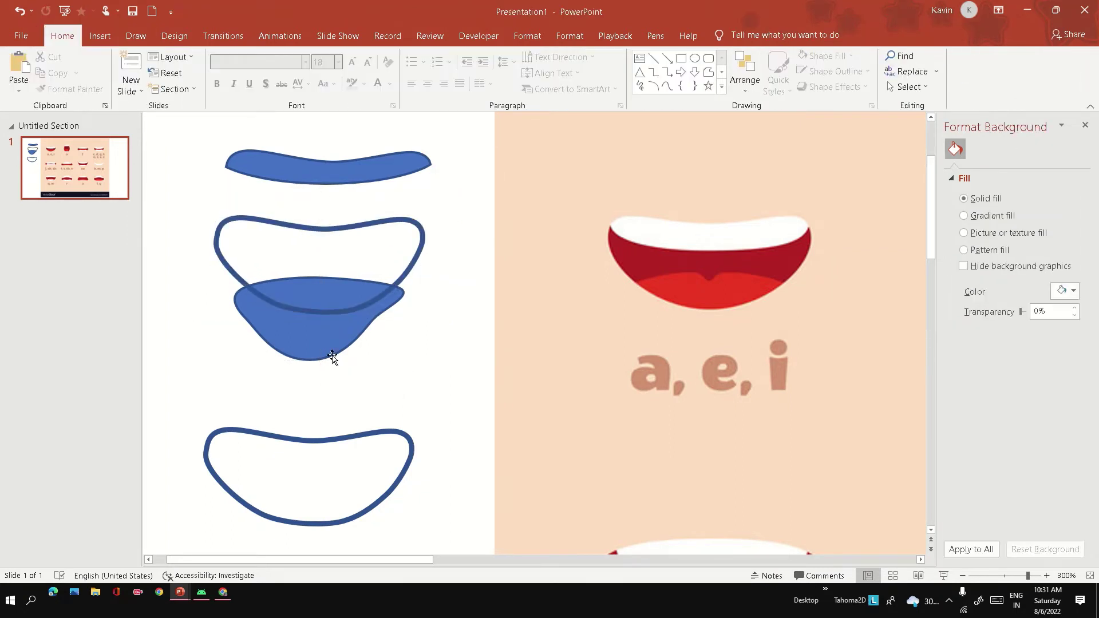
pyautogui.click(293, 299)
pyautogui.keyDown('shift'); pyautogui.click(319, 229); pyautogui.keyUp('shift')
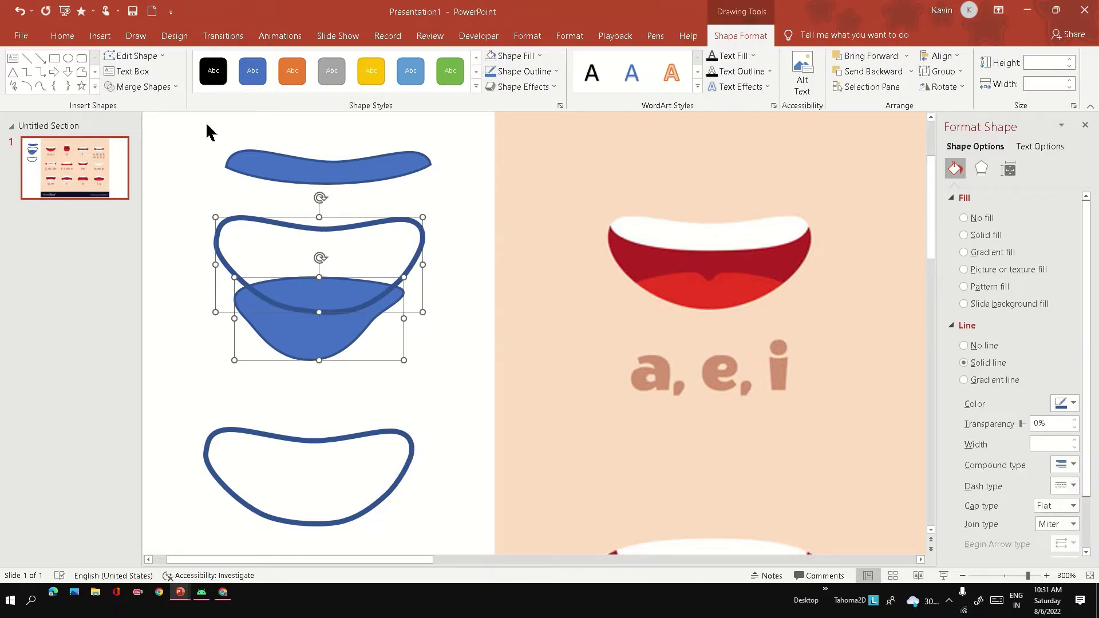
# Fragment the overlapping shapes and delete the top and lower lobe pieces, leaving a lens shape.
pyautogui.click(156, 87)
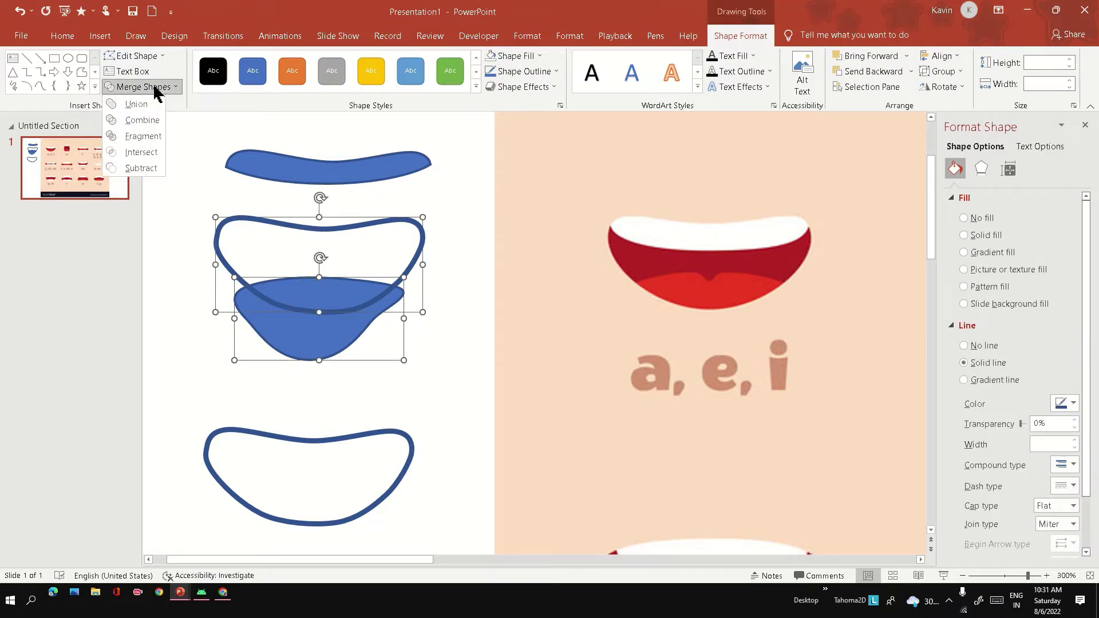
pyautogui.click(148, 135)
pyautogui.click(229, 295)
pyautogui.click(304, 244)
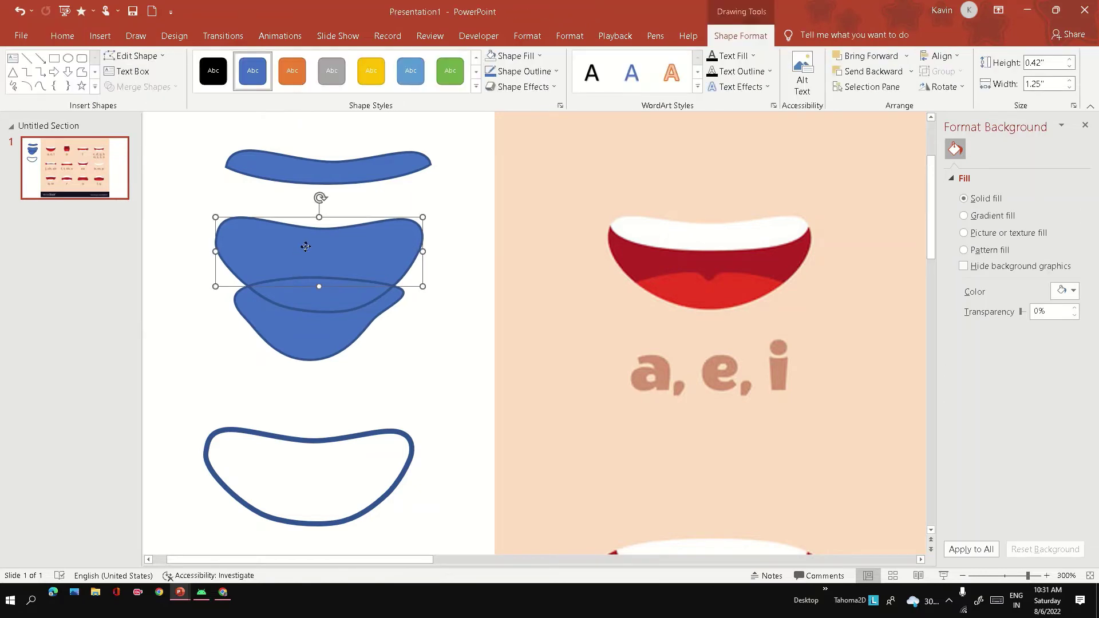
pyautogui.press('Delete')
pyautogui.click(306, 338)
pyautogui.press('Delete')
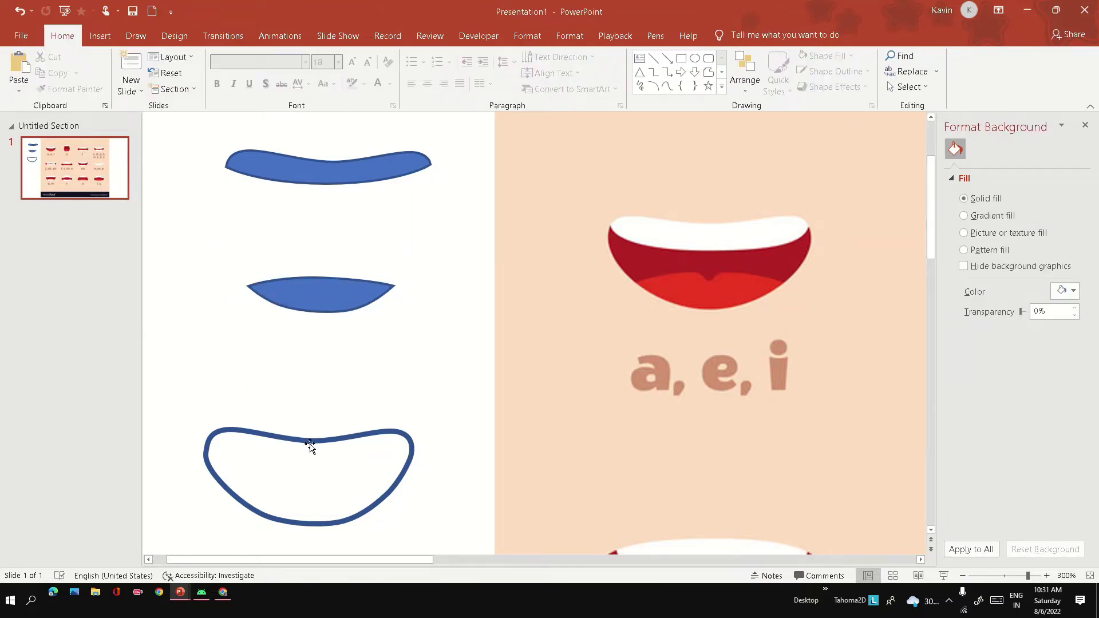
# Fit the upper-lip strip and the lens shape inside the bottom mouth outline.
pyautogui.moveTo(322, 179); pyautogui.dragTo(307, 457)
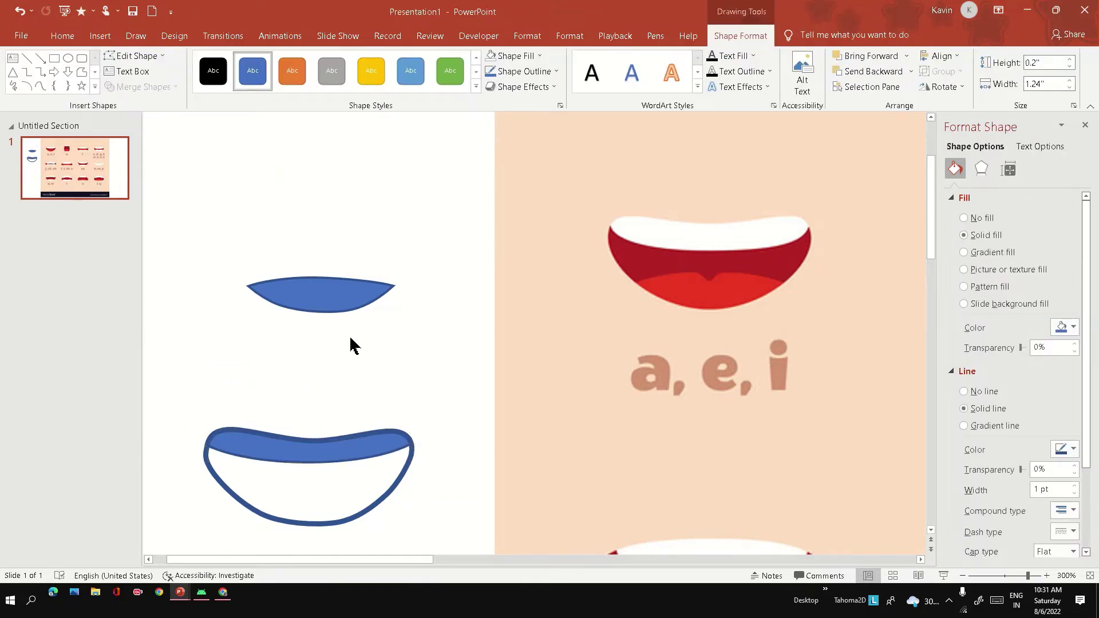
pyautogui.click(344, 338)
pyautogui.moveTo(327, 306); pyautogui.dragTo(317, 517)
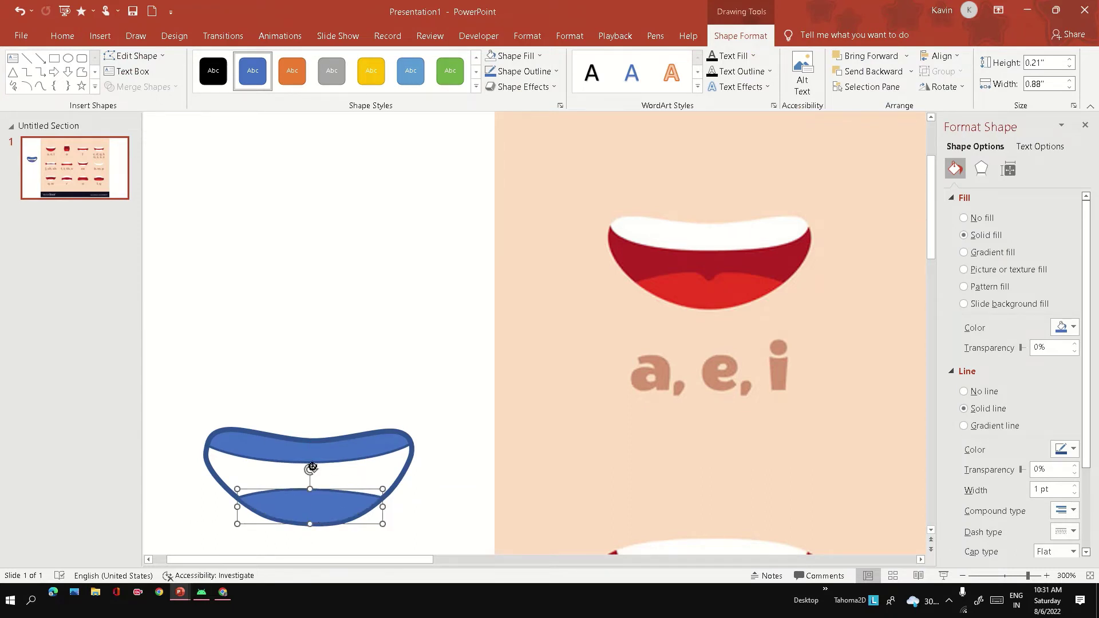
pyautogui.click(318, 380)
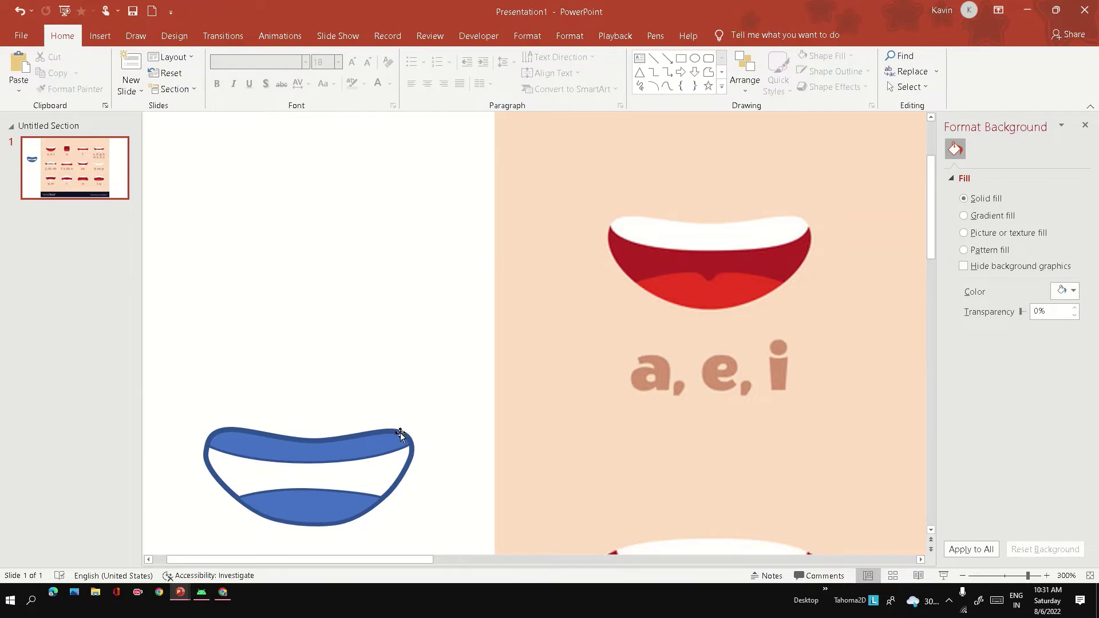
# Fill the upper-lip strip with the teeth's white via eyedropper and remove its outline.
pyautogui.click(307, 455)
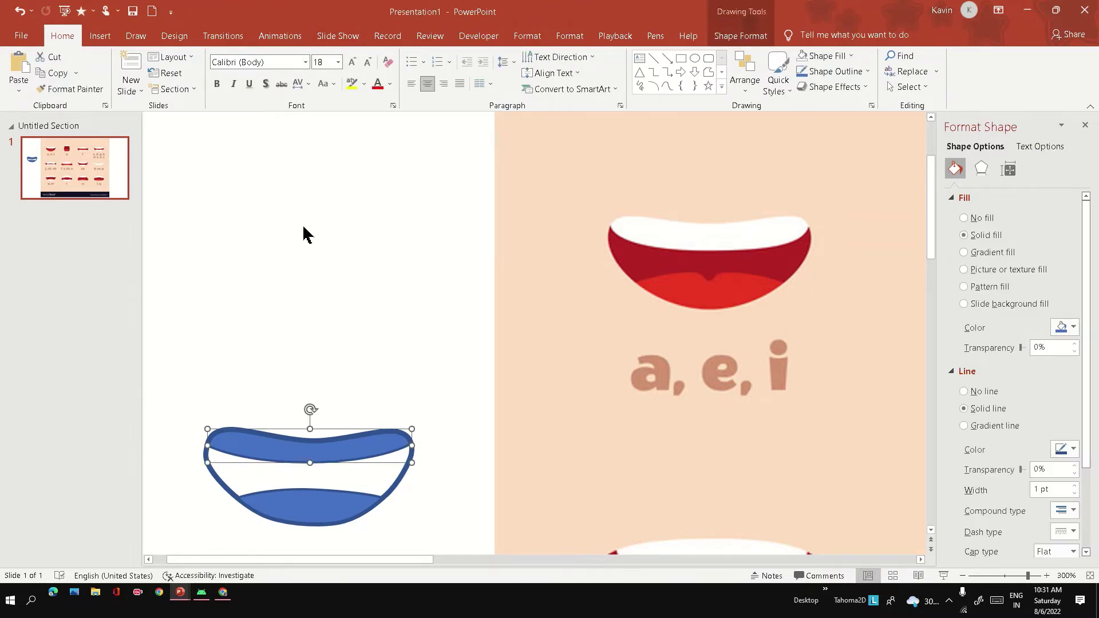
pyautogui.click(280, 36)
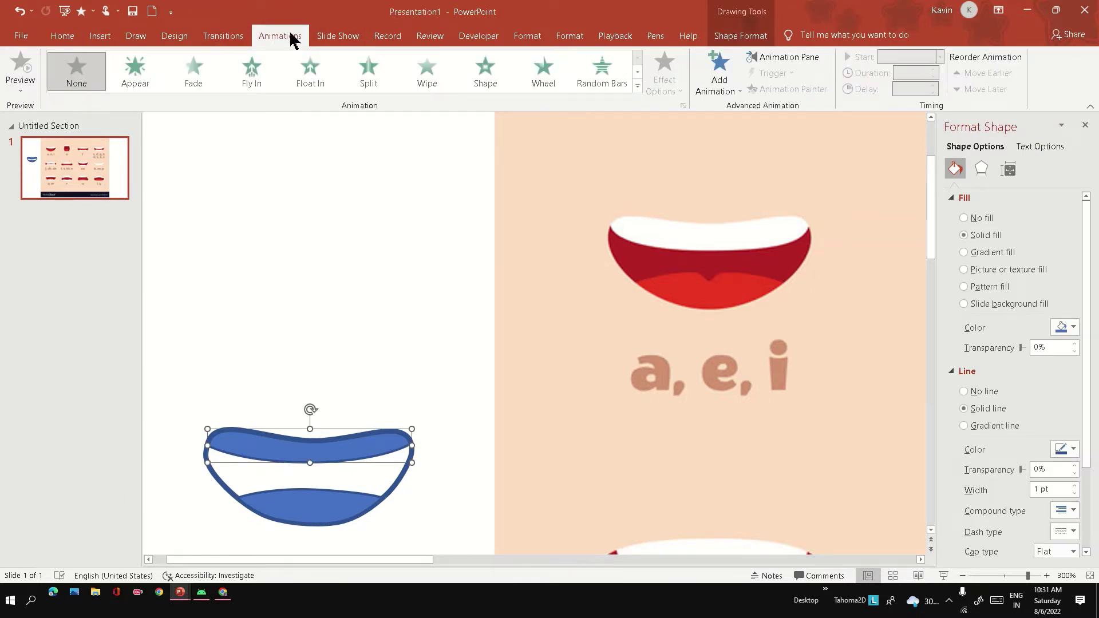
pyautogui.click(738, 35)
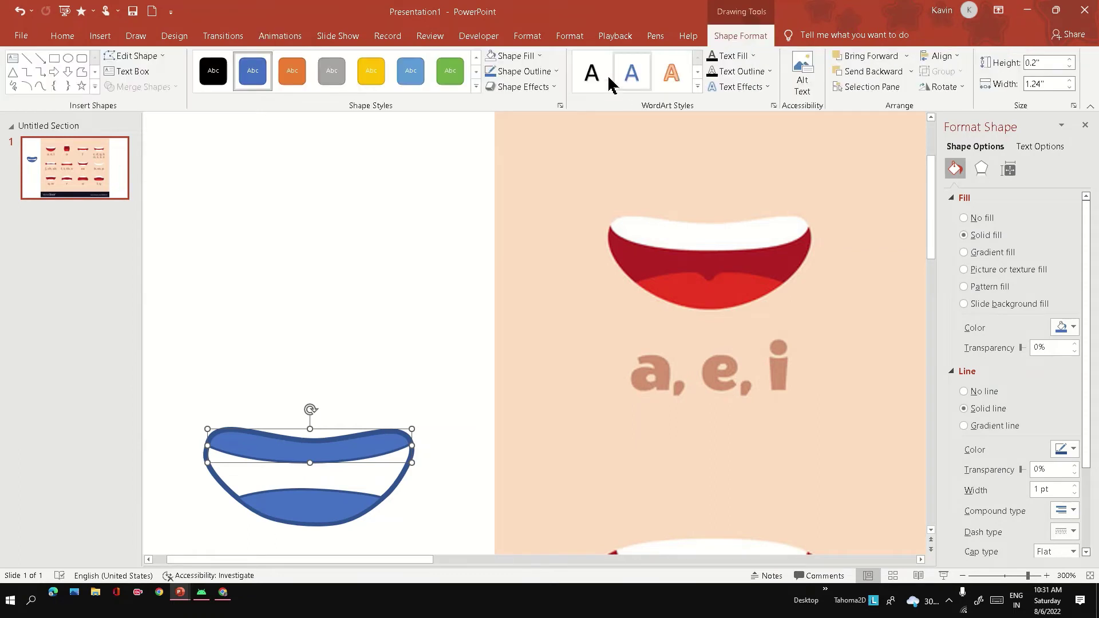
pyautogui.click(532, 57)
pyautogui.click(521, 216)
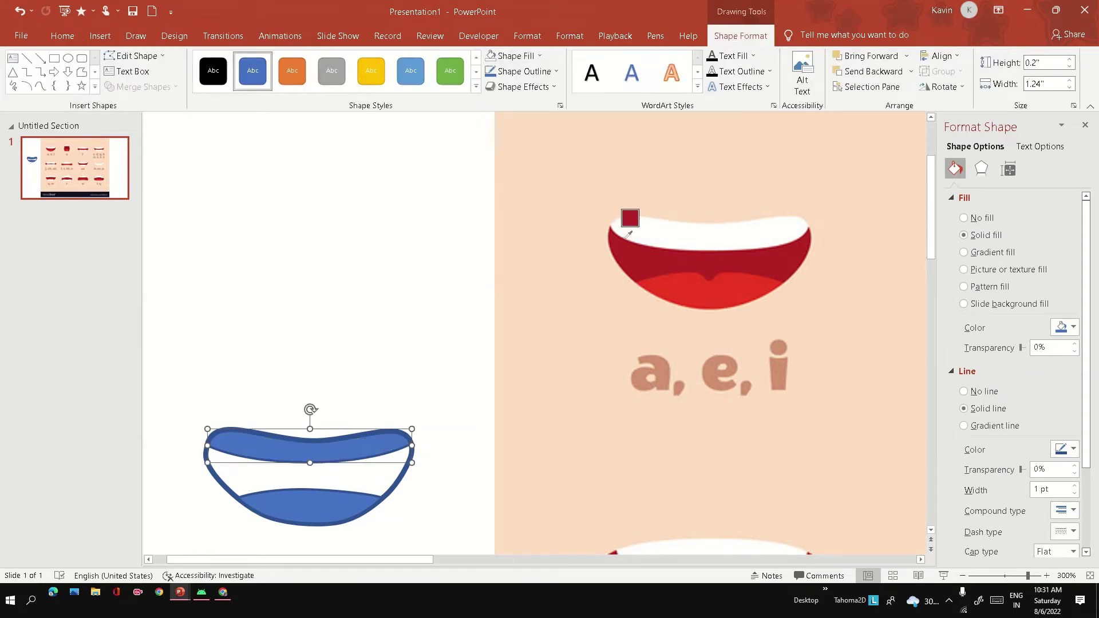
pyautogui.click(656, 232)
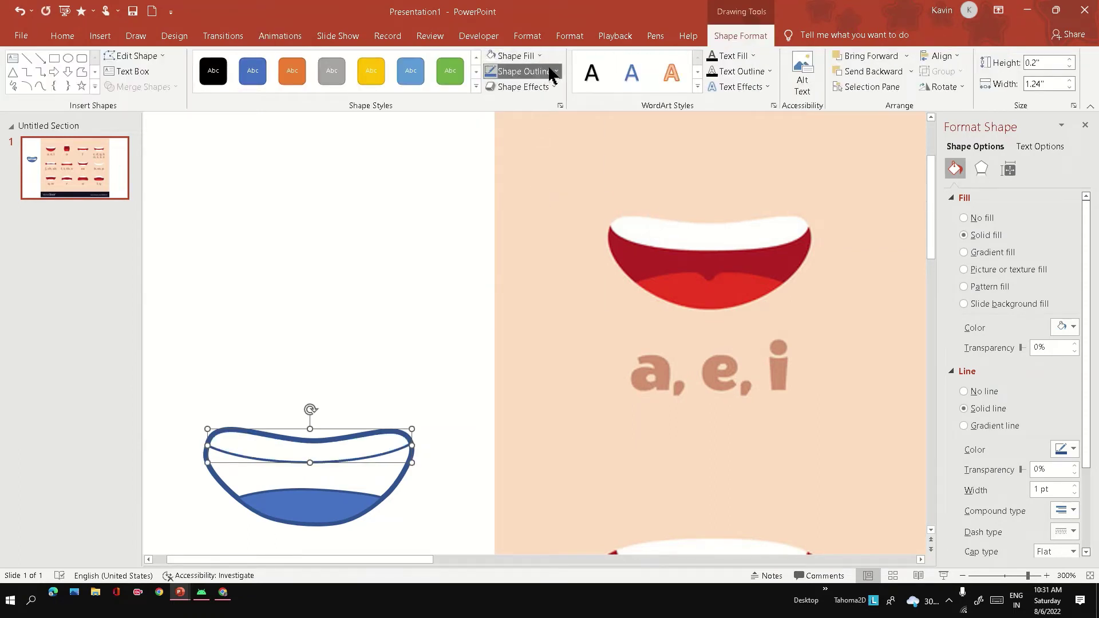
pyautogui.click(521, 71)
pyautogui.click(522, 221)
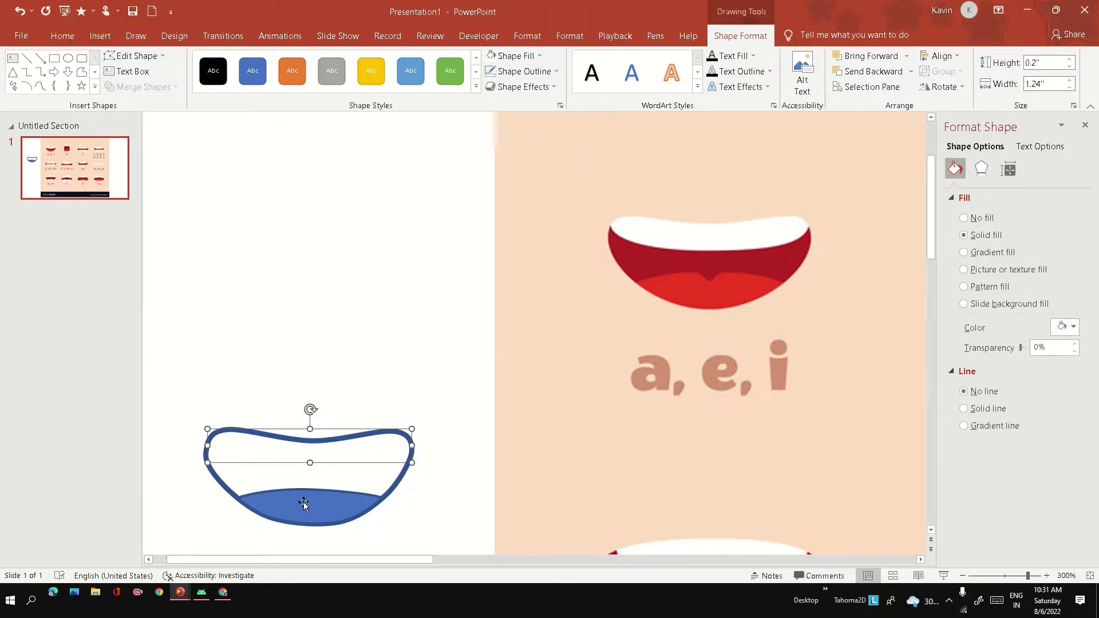
pyautogui.click(327, 472)
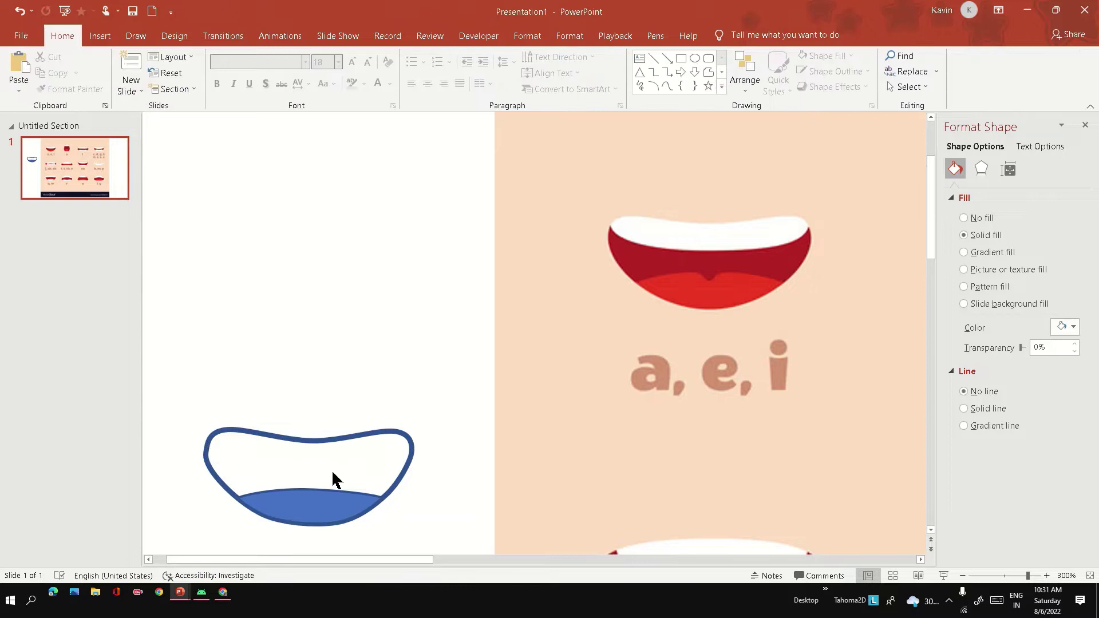
# Fill the mouth outline with the reference's dark red and send it to the back.
pyautogui.click(393, 477)
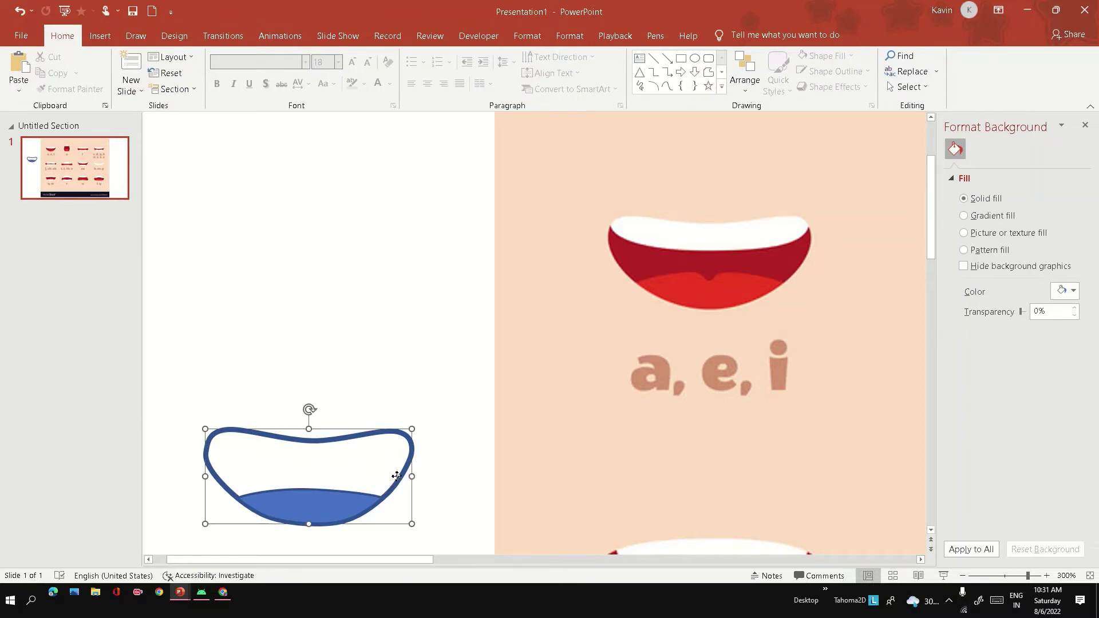
pyautogui.click(538, 55)
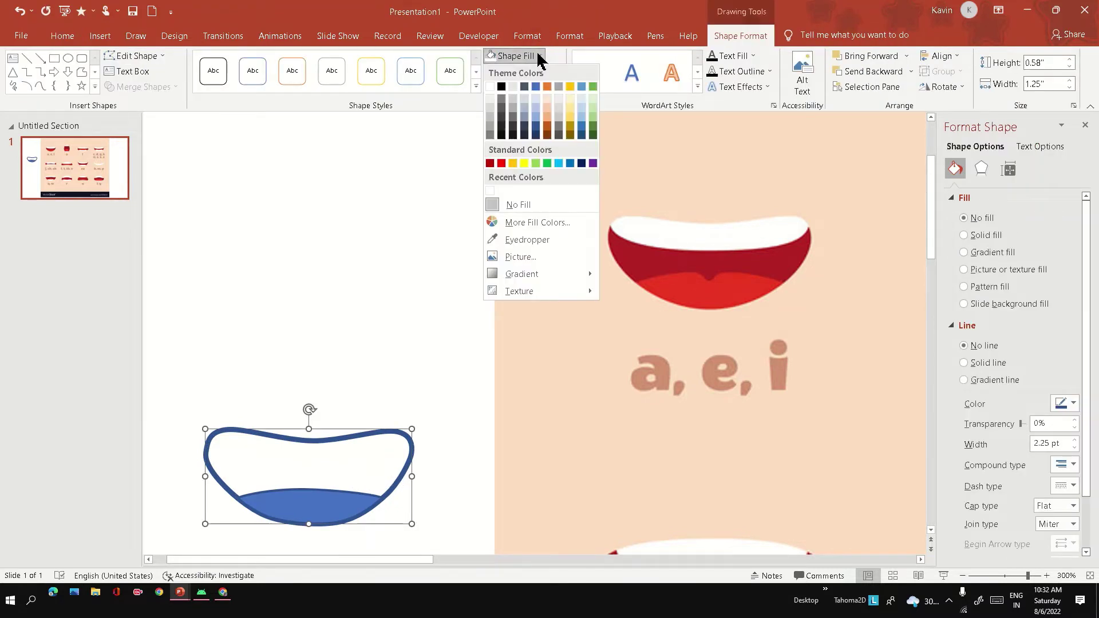
pyautogui.click(527, 240)
pyautogui.click(632, 258)
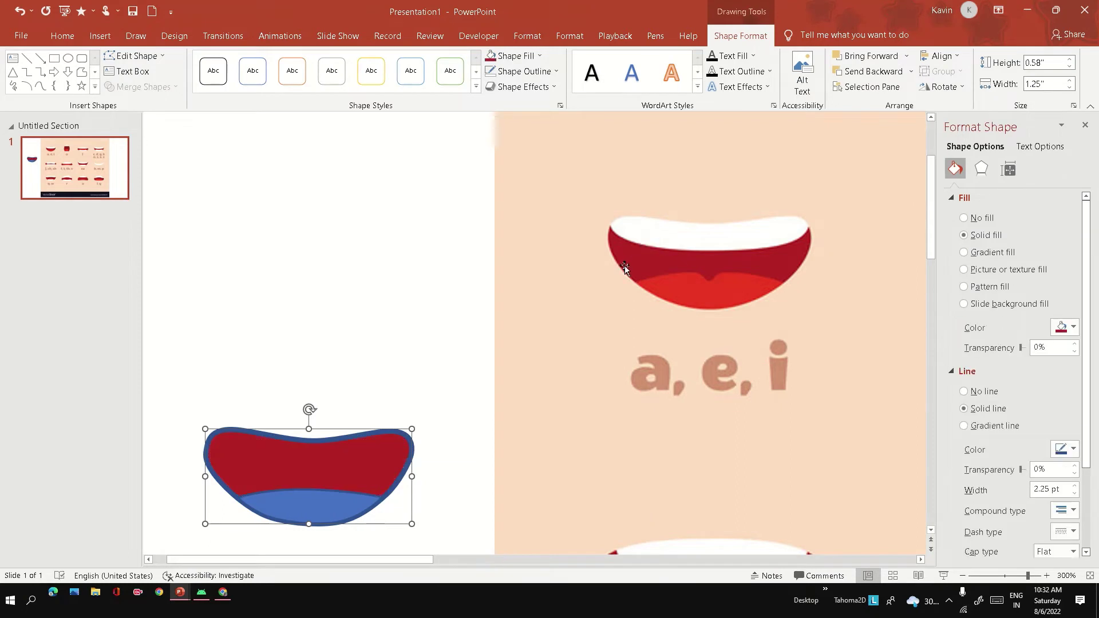
pyautogui.click(429, 320)
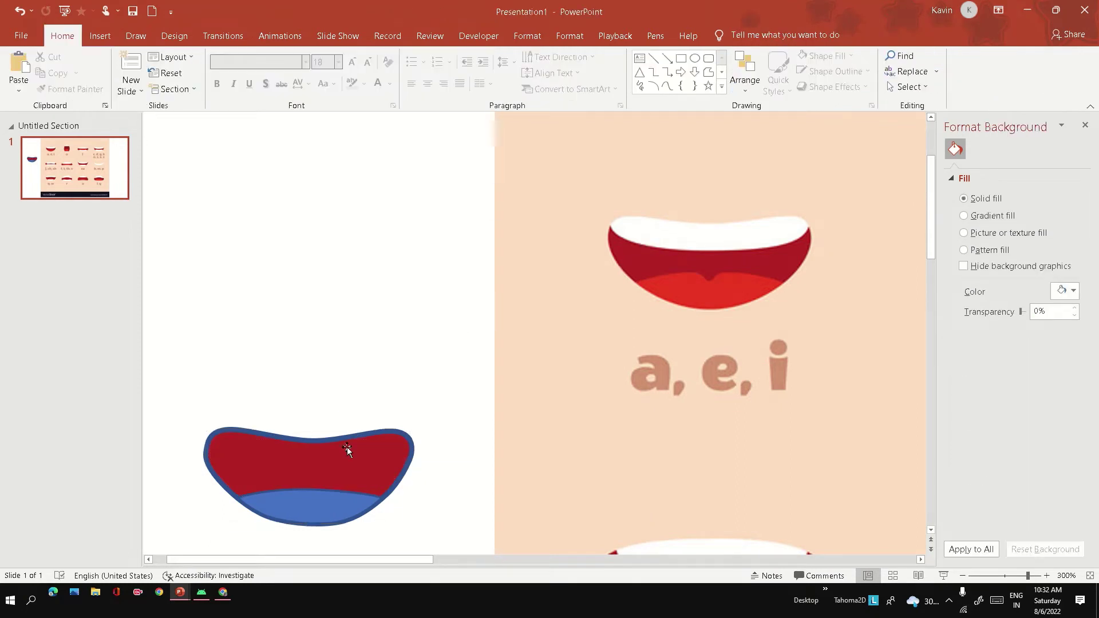
pyautogui.click(332, 455)
pyautogui.rightClick(333, 455)
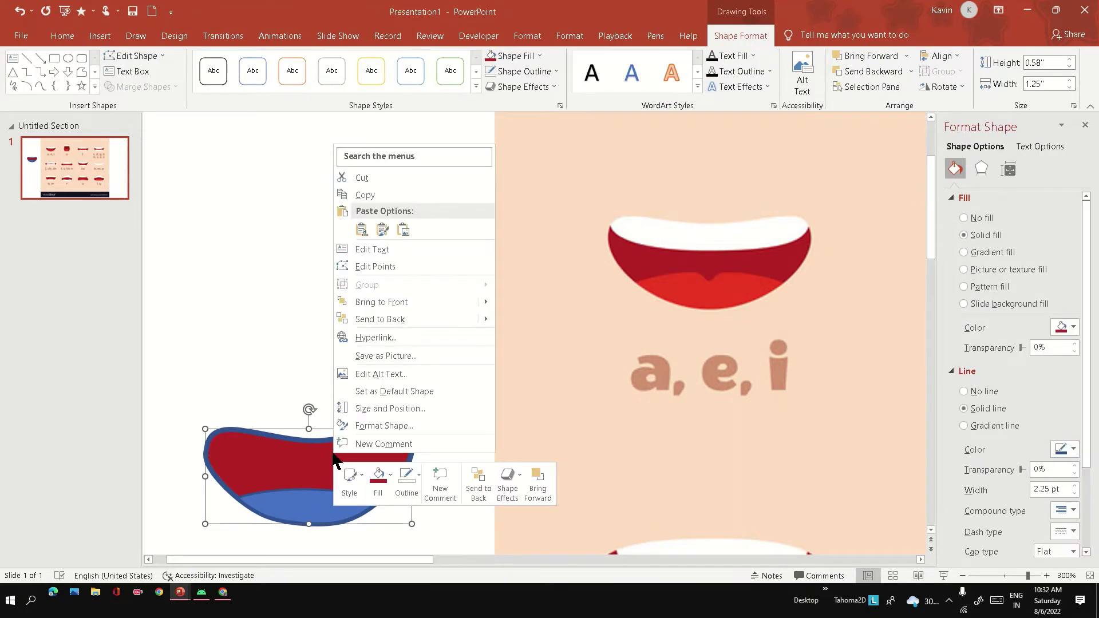
pyautogui.click(401, 318)
# Give the tongue the reference tongue's lighter red fill and no outline.
pyautogui.click(419, 352)
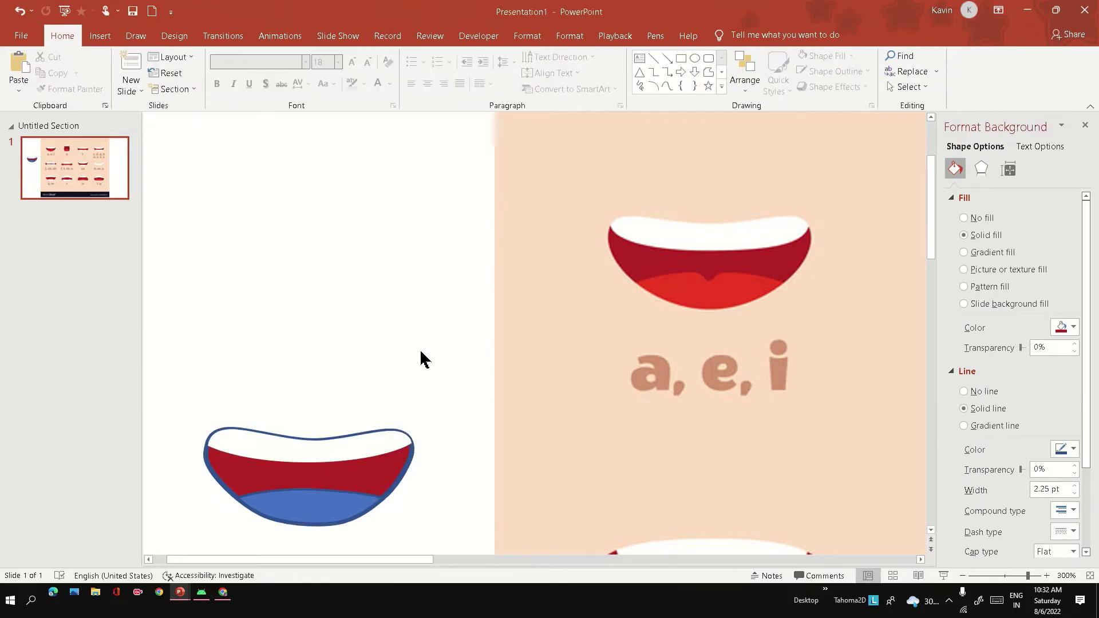
pyautogui.click(318, 505)
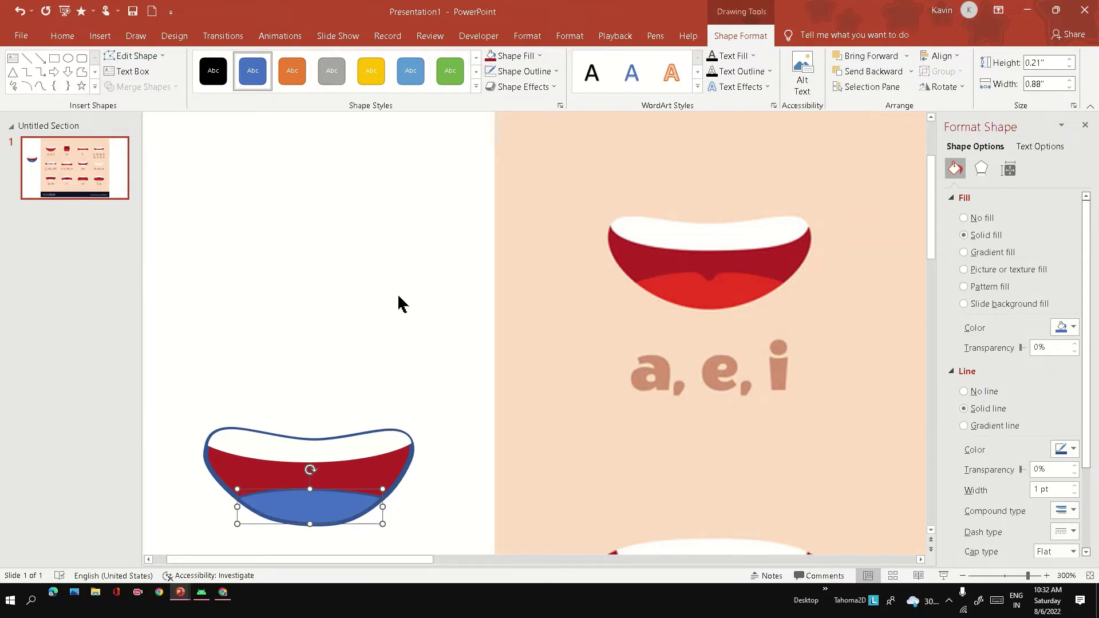
pyautogui.click(540, 57)
pyautogui.click(516, 240)
pyautogui.click(673, 292)
pyautogui.click(557, 71)
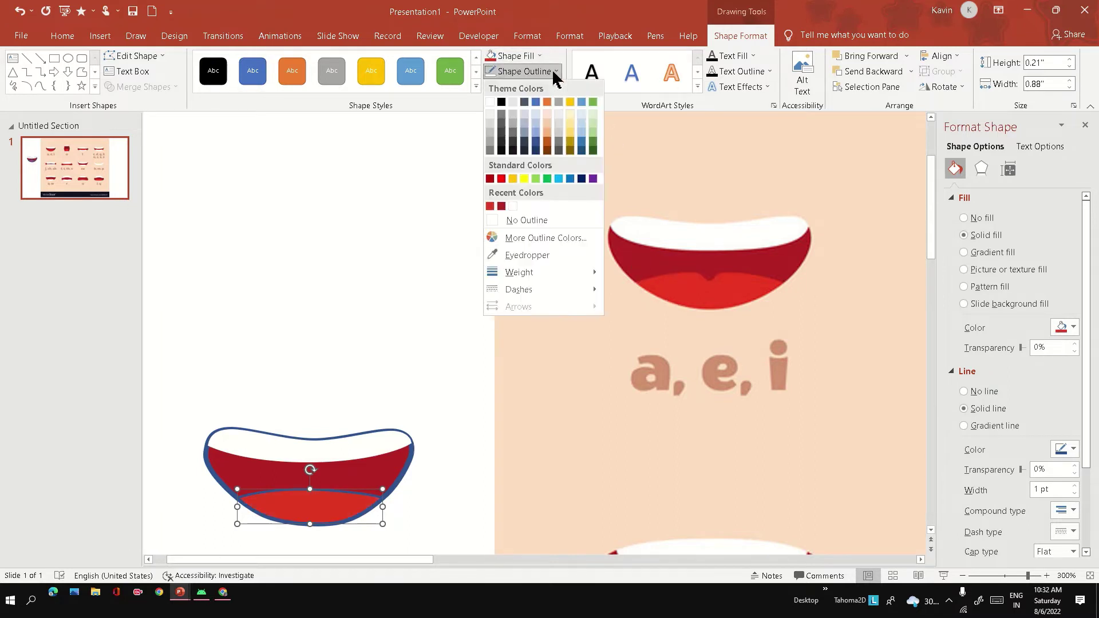
pyautogui.click(532, 222)
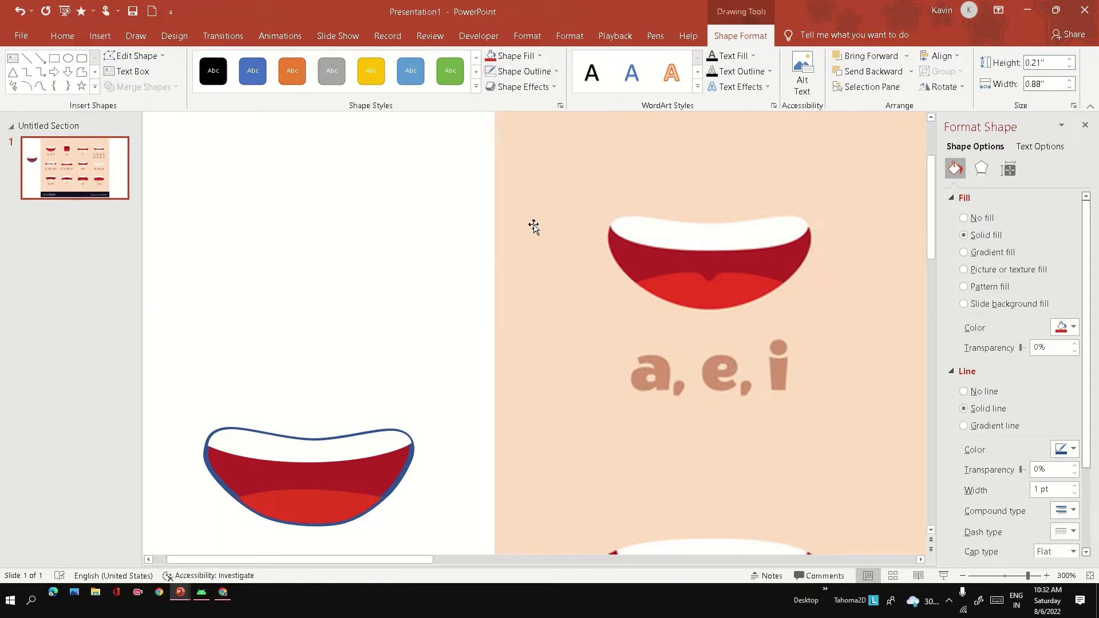
# Thin the outer mouth shape's outline to ½ pt.
pyautogui.click(405, 465)
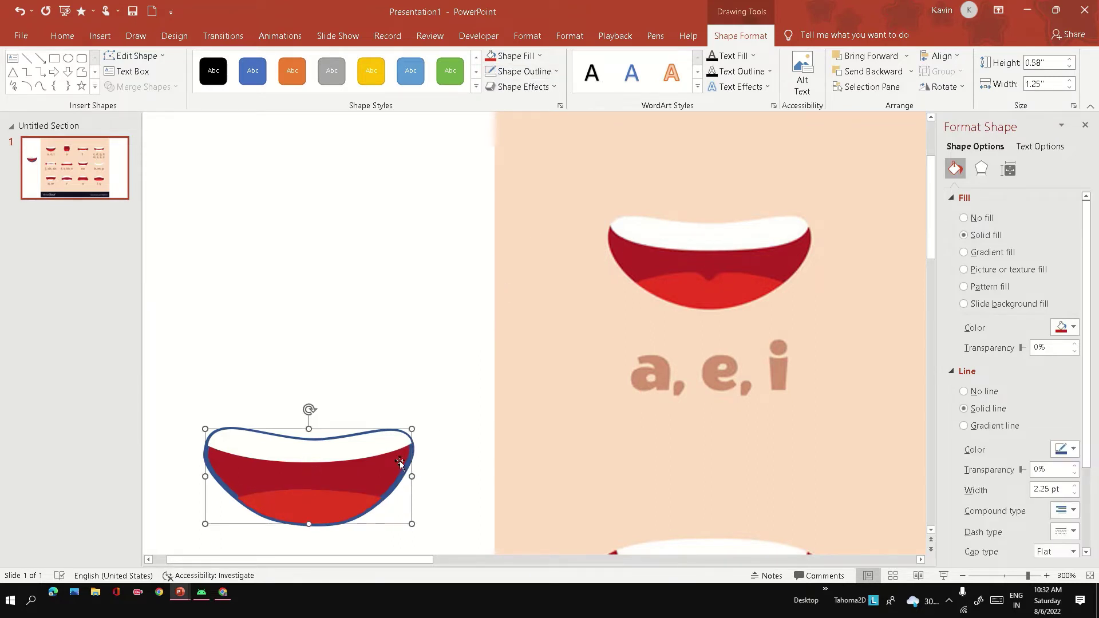
pyautogui.click(558, 70)
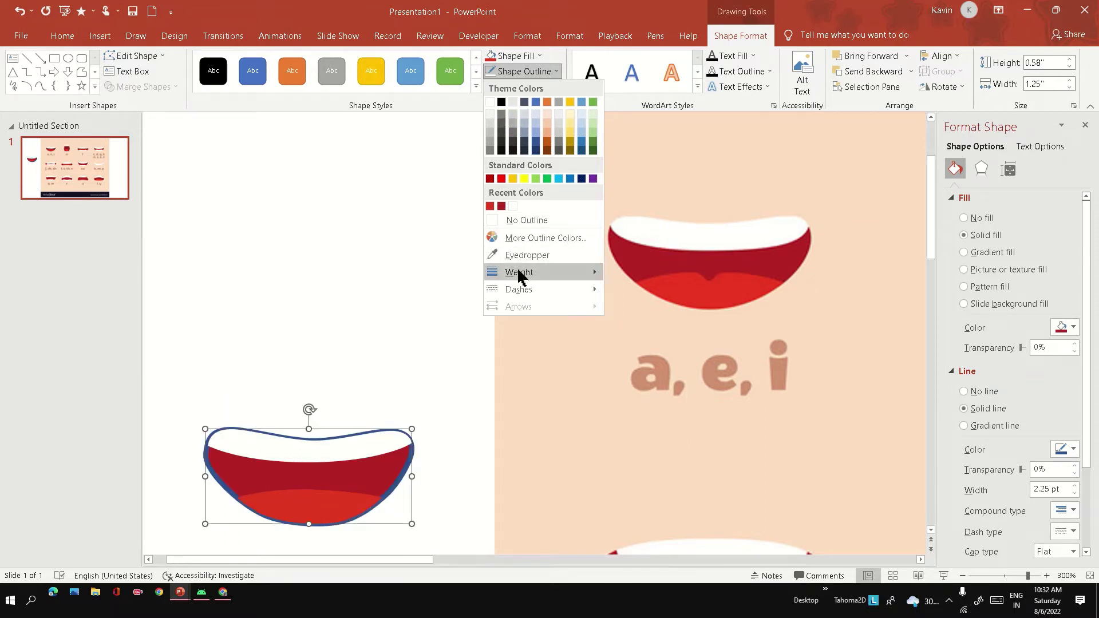
pyautogui.moveTo(520, 274)
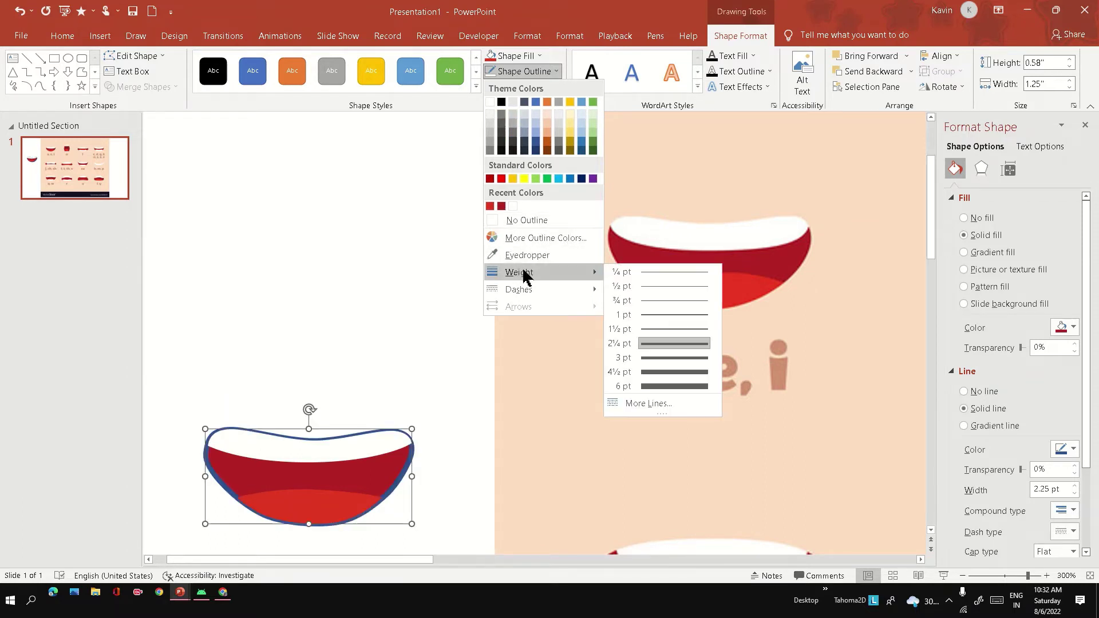
pyautogui.click(625, 290)
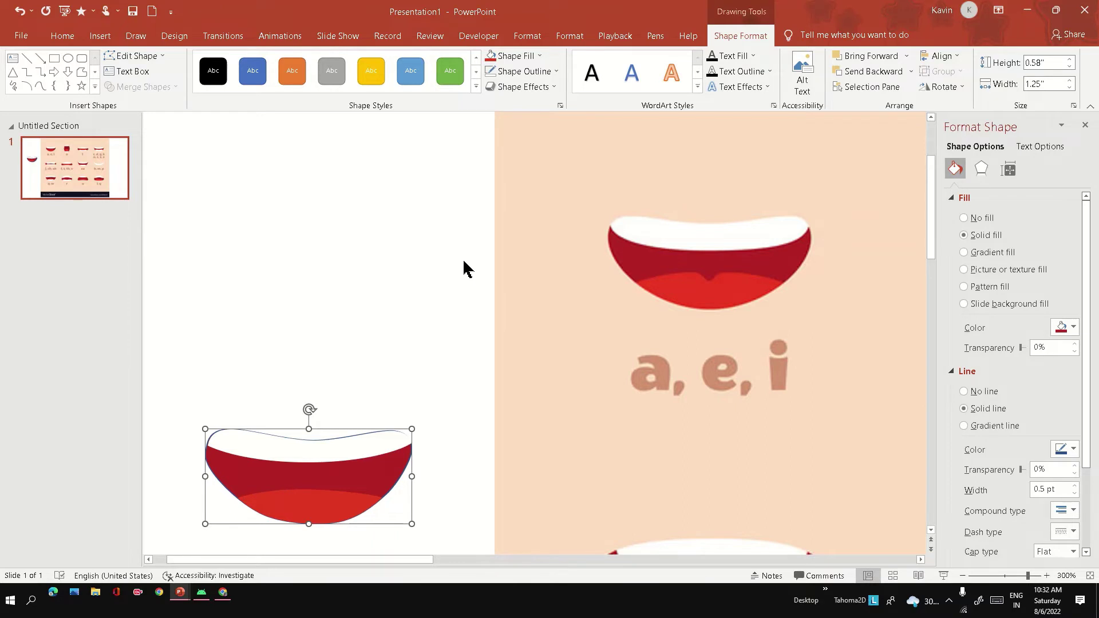
# Marquee-select and group the mouth pieces, then drag the group top-left beside the reference chart.
pyautogui.click(399, 257)
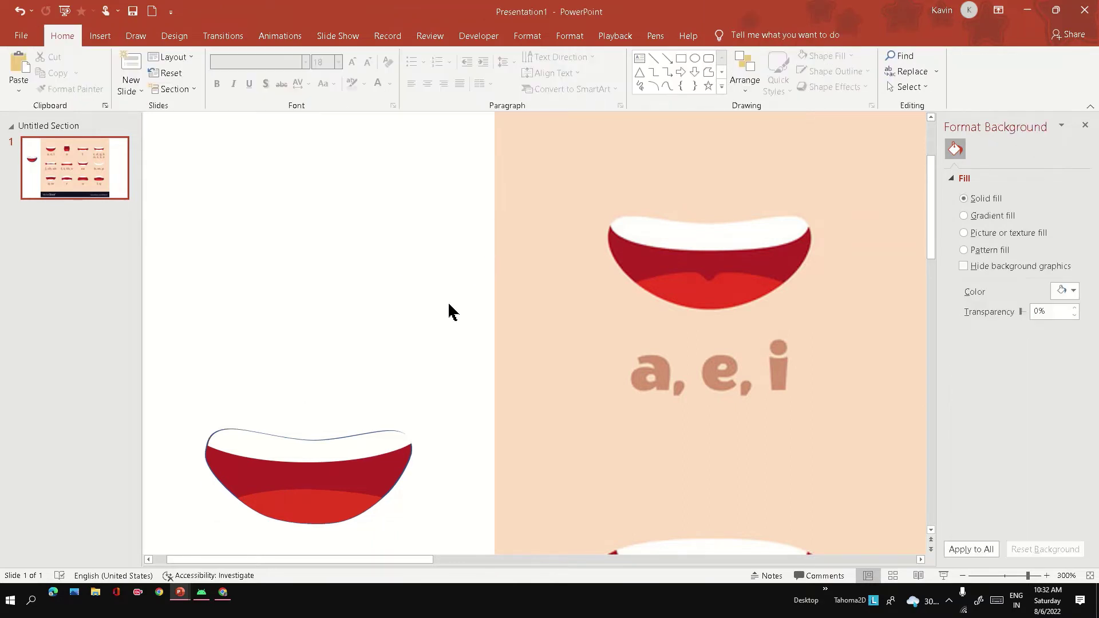
pyautogui.scroll(-5, 425, 366)
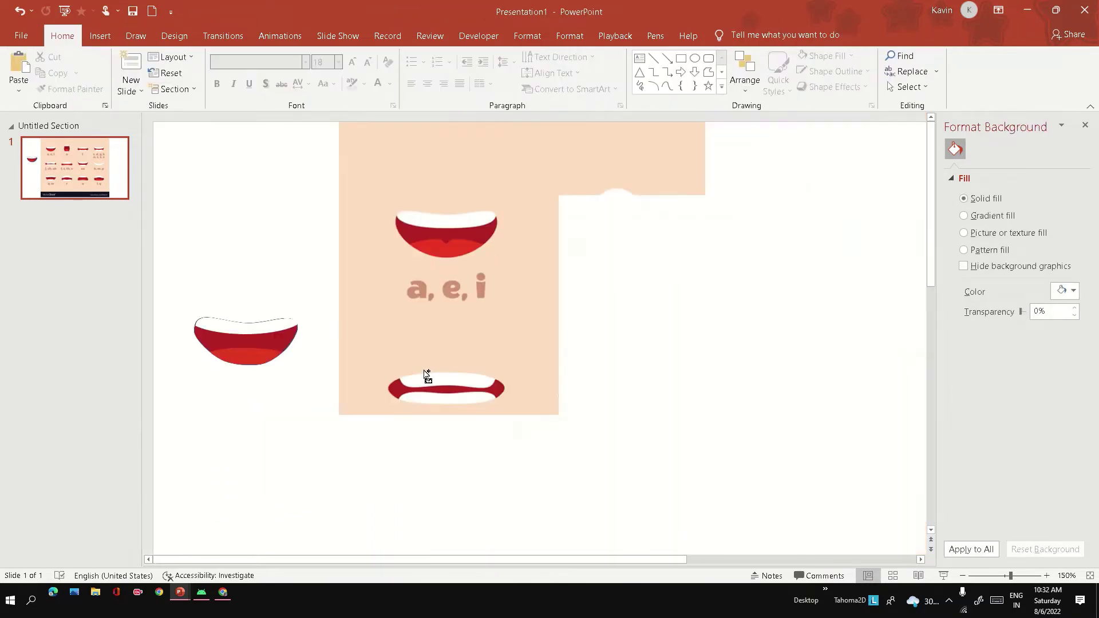
pyautogui.moveTo(314, 286); pyautogui.dragTo(153, 423)
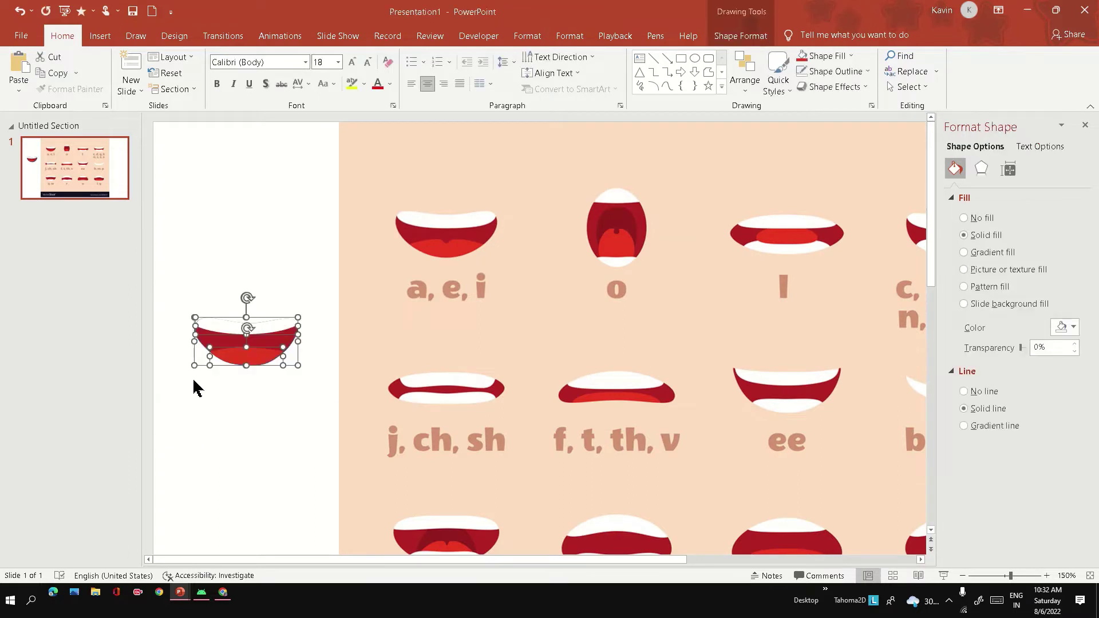
pyautogui.moveTo(247, 363); pyautogui.dragTo(247, 112)
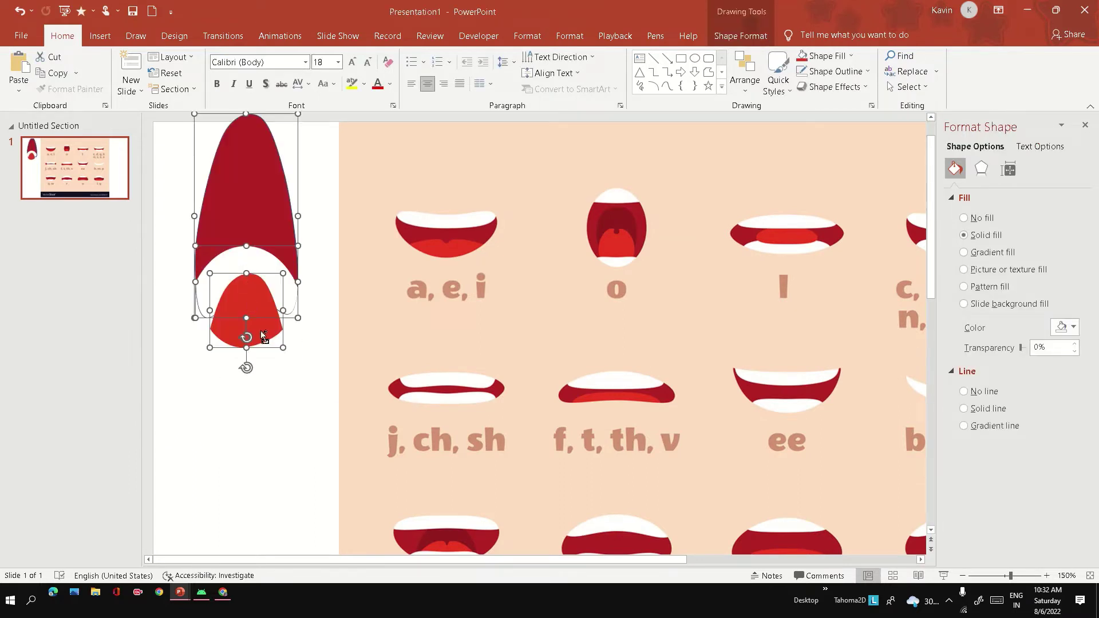
pyautogui.hotkey('ctrl', 'z')
pyautogui.rightClick(248, 343)
pyautogui.moveTo(336, 189)
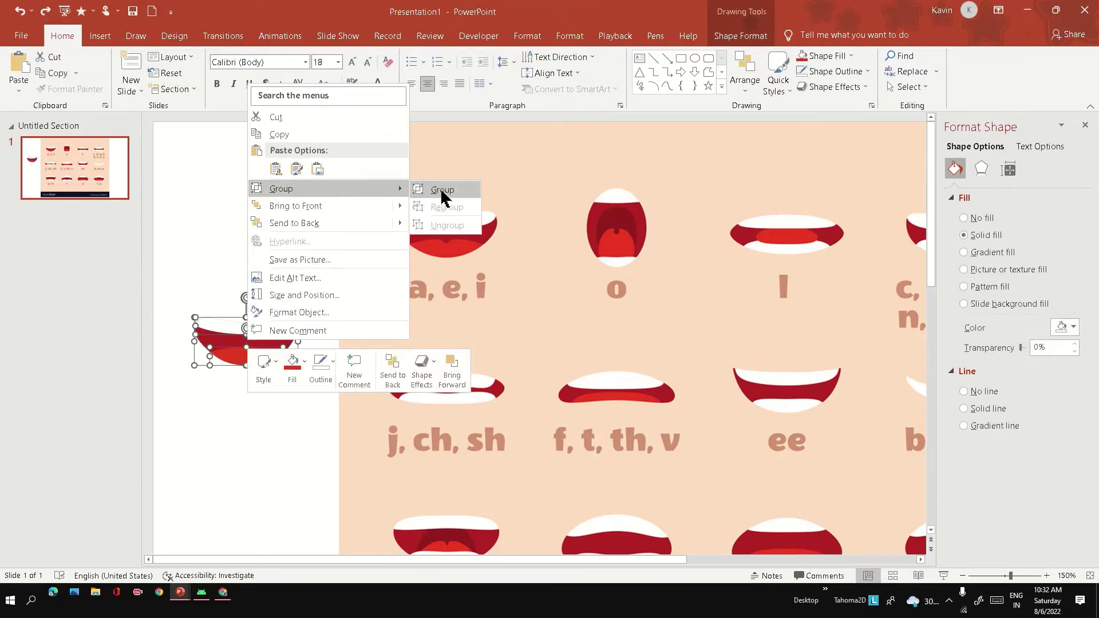
pyautogui.click(440, 190)
pyautogui.moveTo(254, 357); pyautogui.dragTo(202, 222)
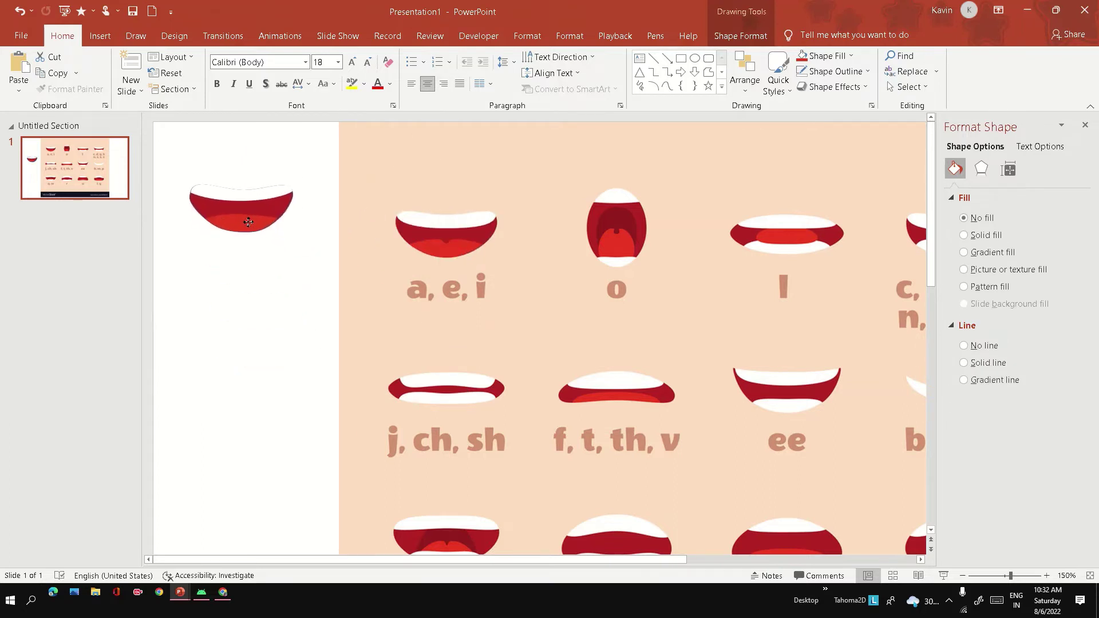
pyautogui.click(249, 326)
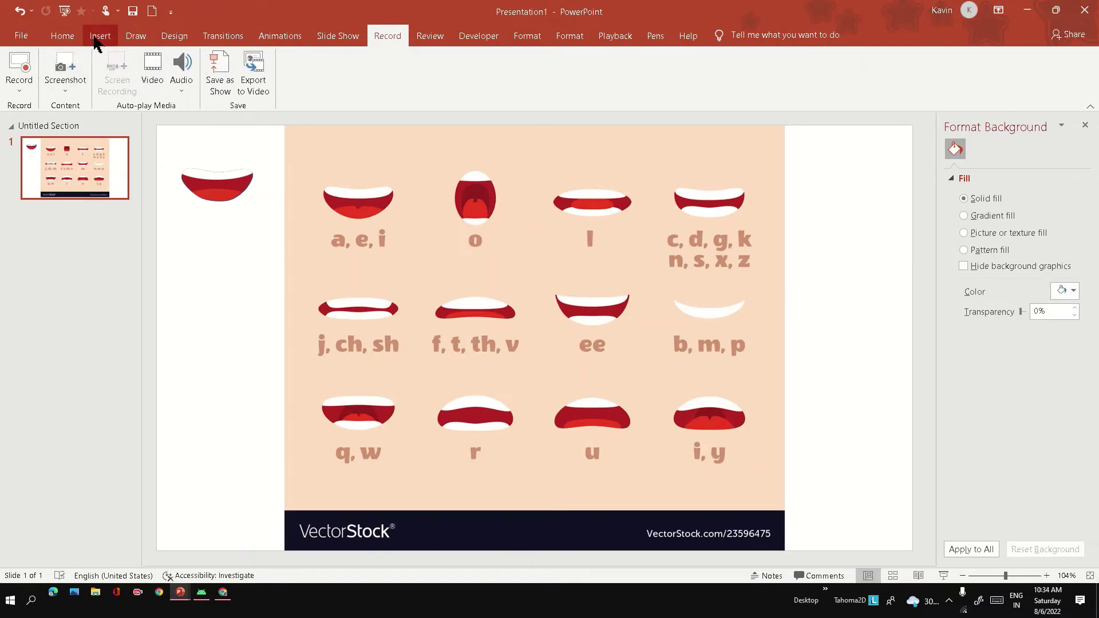
# Draw an oval sized to cover the "o" mouth and give it no fill.
pyautogui.click(100, 36)
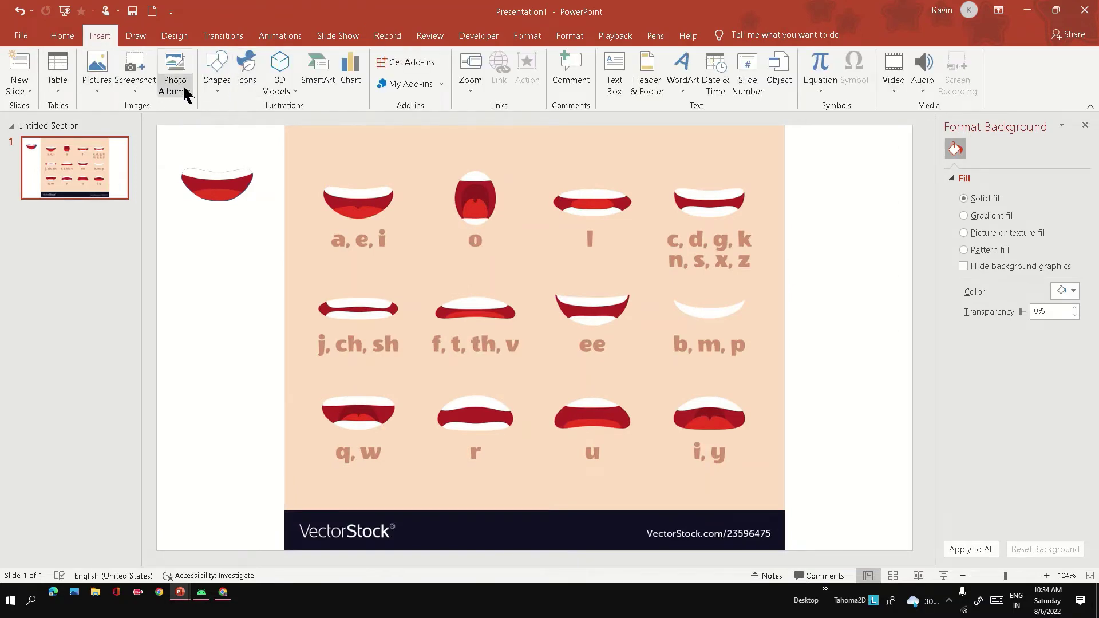
pyautogui.click(216, 81)
pyautogui.click(222, 222)
pyautogui.moveTo(464, 179); pyautogui.dragTo(496, 227)
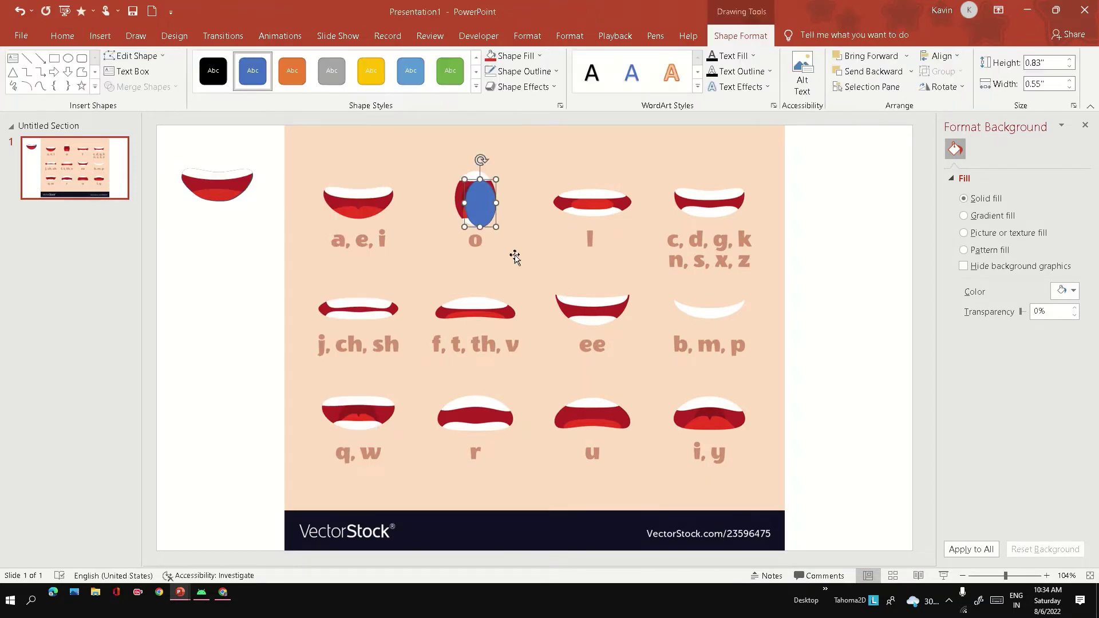
pyautogui.scroll(10, 514, 258)
pyautogui.moveTo(525, 332); pyautogui.dragTo(493, 304)
pyautogui.moveTo(576, 393); pyautogui.dragTo(592, 419)
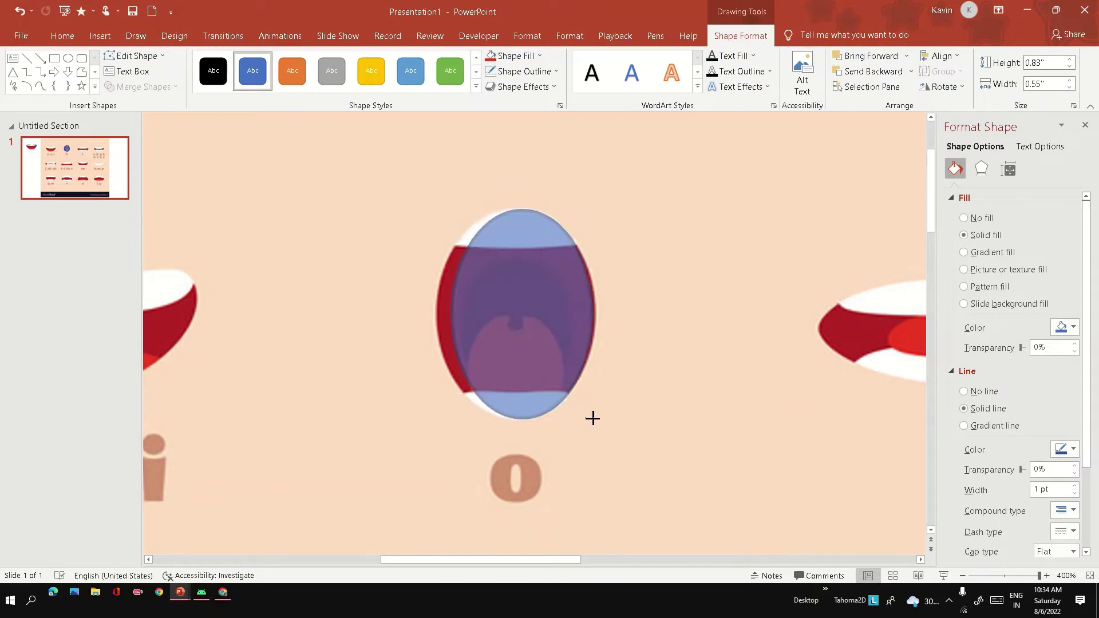
pyautogui.moveTo(452, 314); pyautogui.dragTo(435, 313)
pyautogui.click(515, 56)
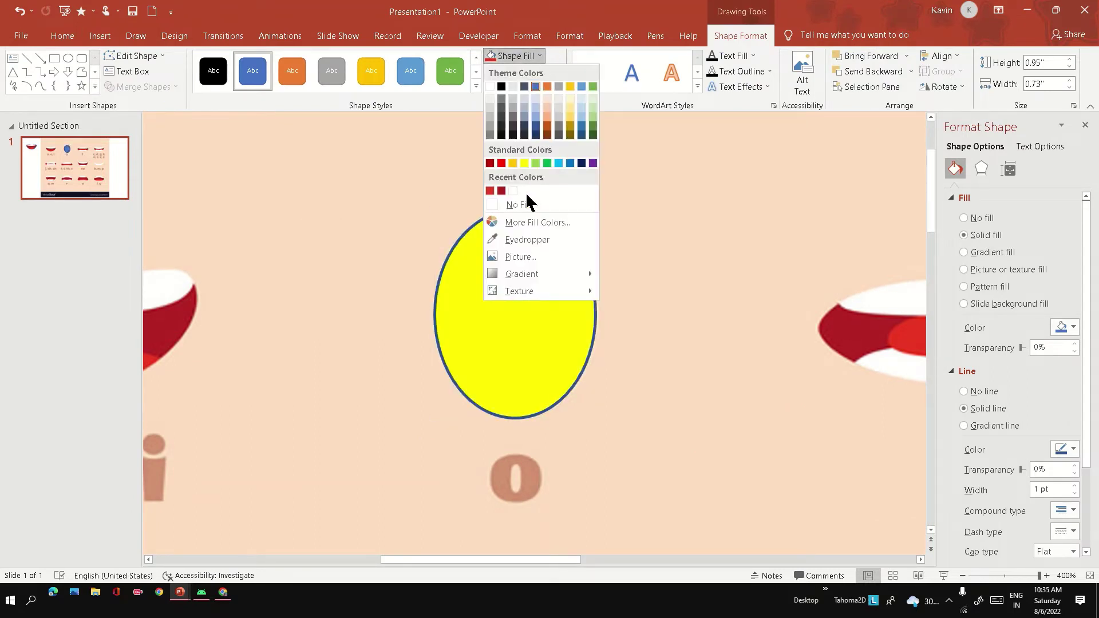
pyautogui.click(527, 204)
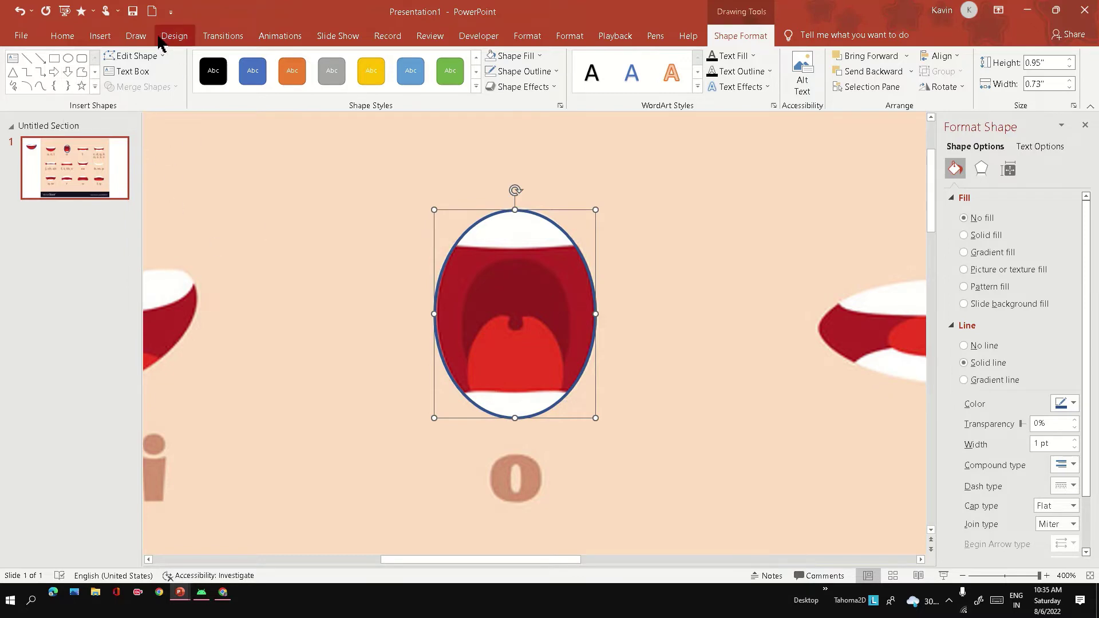
# Draw a wide oval across the mouth's top and place a copy to the right.
pyautogui.click(100, 36)
pyautogui.click(217, 69)
pyautogui.click(260, 122)
pyautogui.moveTo(401, 177); pyautogui.dragTo(622, 249)
pyautogui.click(591, 287)
pyautogui.moveTo(591, 287); pyautogui.dragTo(768, 324)
# Fragment the mouth picture along the oval after undoing a Combine attempt.
pyautogui.click(584, 285)
pyautogui.keyDown('shift'); pyautogui.click(591, 211); pyautogui.keyUp('shift')
pyautogui.click(140, 86)
pyautogui.click(135, 110)
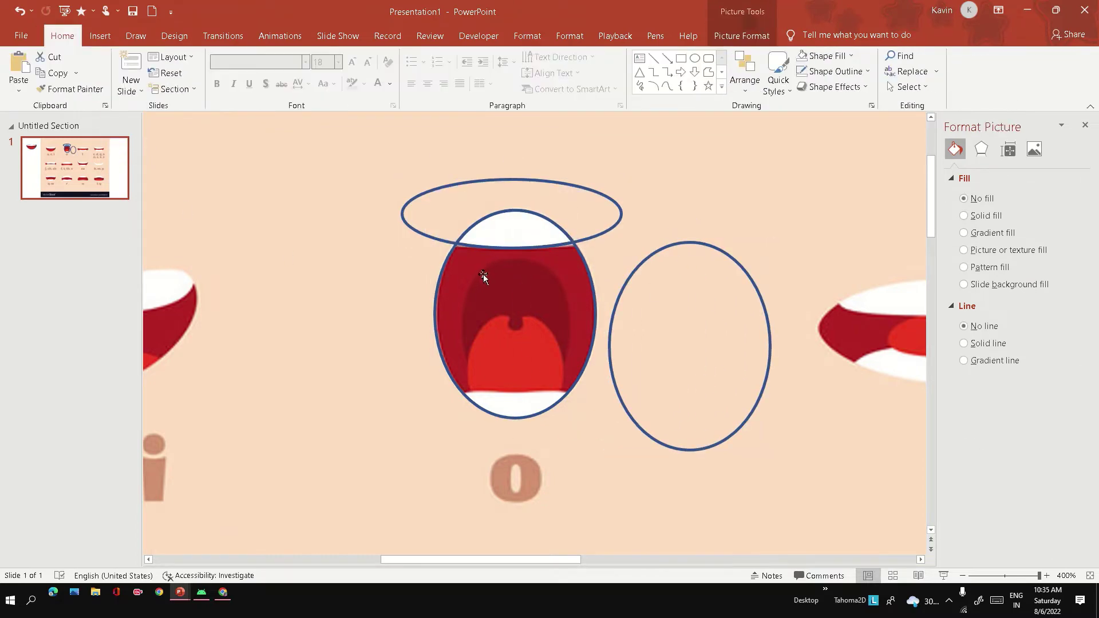
pyautogui.hotkey('ctrl', 'z')
pyautogui.click(722, 38)
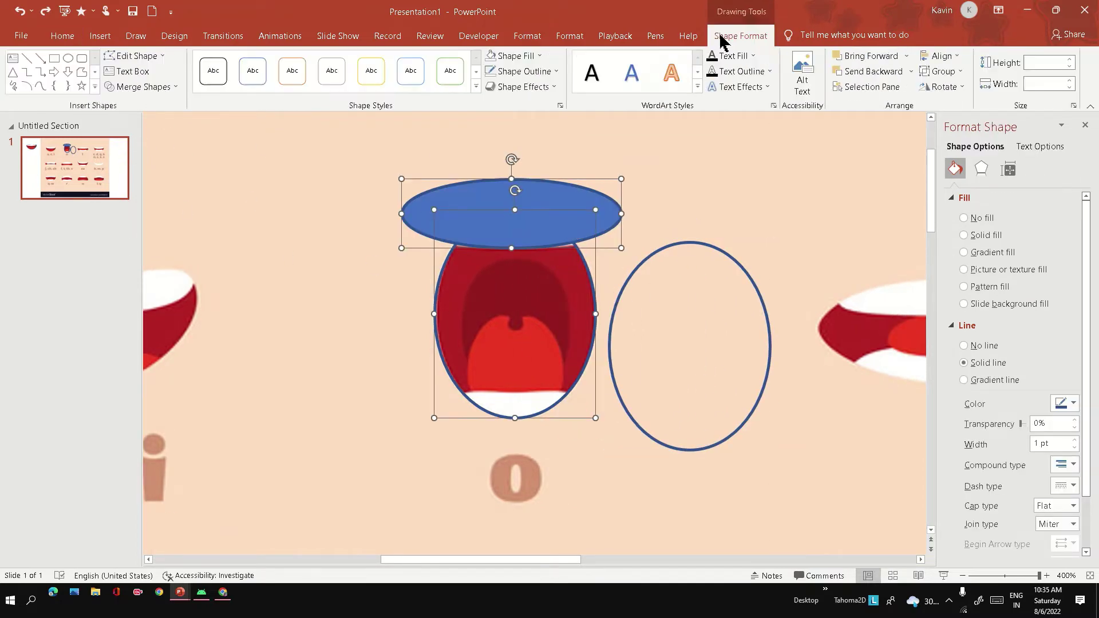
pyautogui.click(140, 86)
pyautogui.click(140, 142)
pyautogui.moveTo(507, 223); pyautogui.dragTo(442, 175)
# Delete the leftover mouth and ellipse pieces and fill the dome piece light blue.
pyautogui.click(513, 223)
pyautogui.press('Delete')
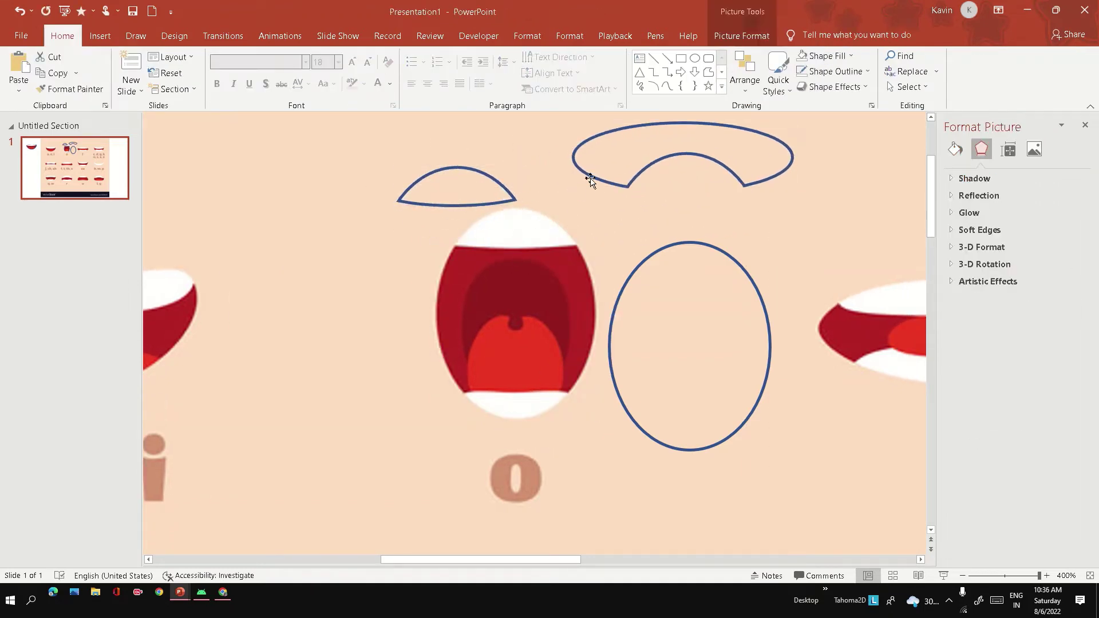
pyautogui.click(590, 179)
pyautogui.press('Delete')
pyautogui.click(503, 189)
pyautogui.click(740, 35)
pyautogui.click(515, 56)
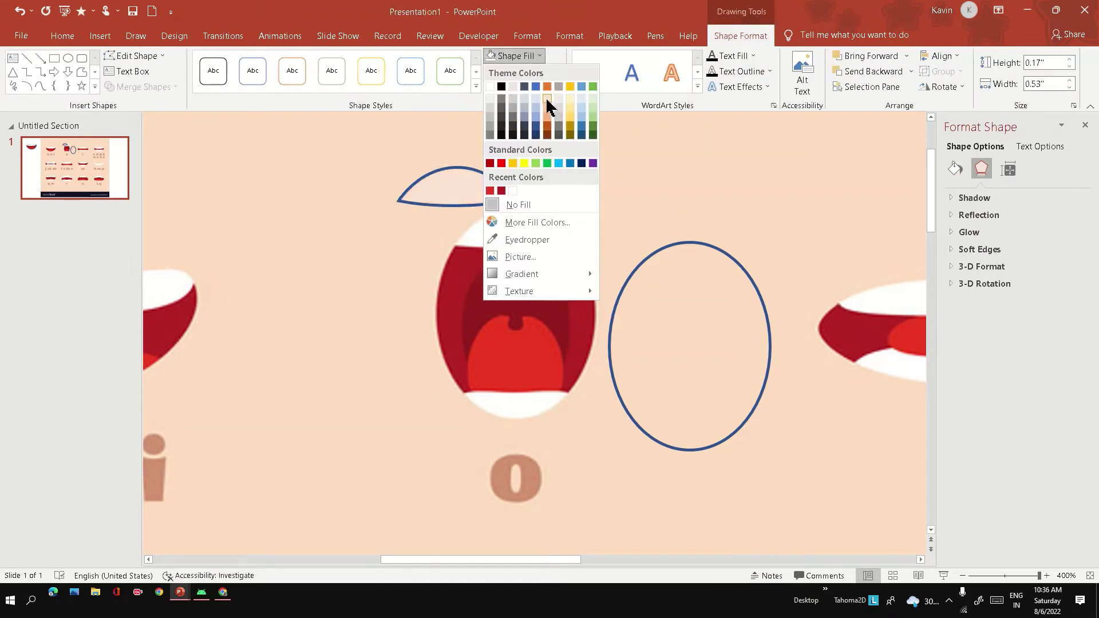
pyautogui.click(559, 163)
pyautogui.hotkey('ctrl', 'z')
pyautogui.hotkey('ctrl', 'y')
# Move the spare oval onto the mouth and draw an oval across its lower edge.
pyautogui.moveTo(674, 247); pyautogui.dragTo(456, 213)
pyautogui.click(174, 35)
pyautogui.click(99, 36)
pyautogui.click(217, 72)
pyautogui.click(265, 121)
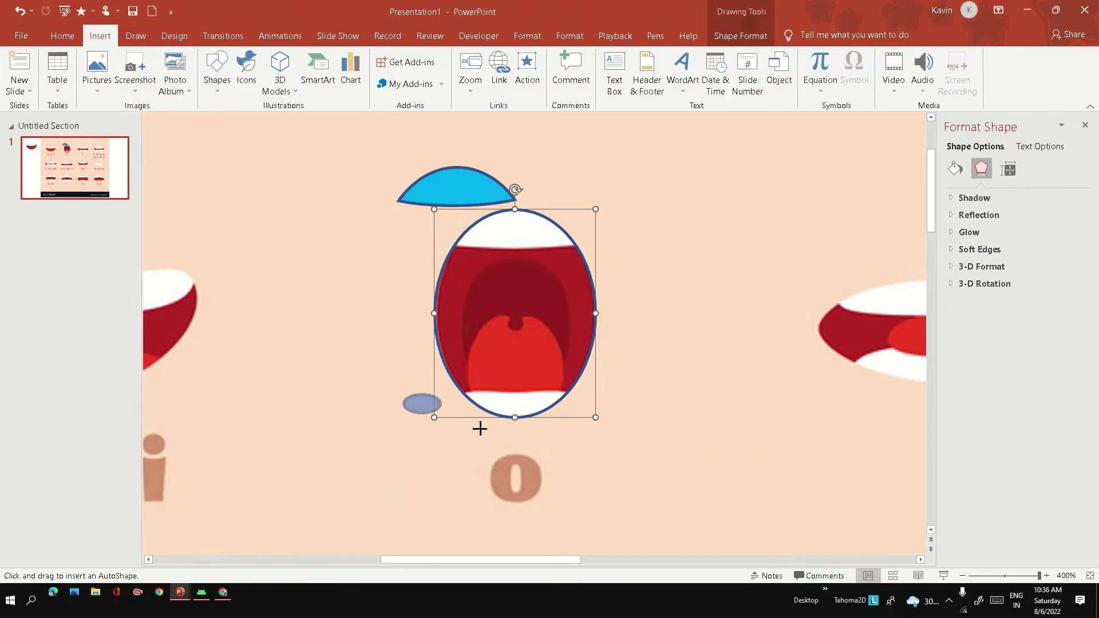
pyautogui.moveTo(479, 429); pyautogui.dragTo(614, 447)
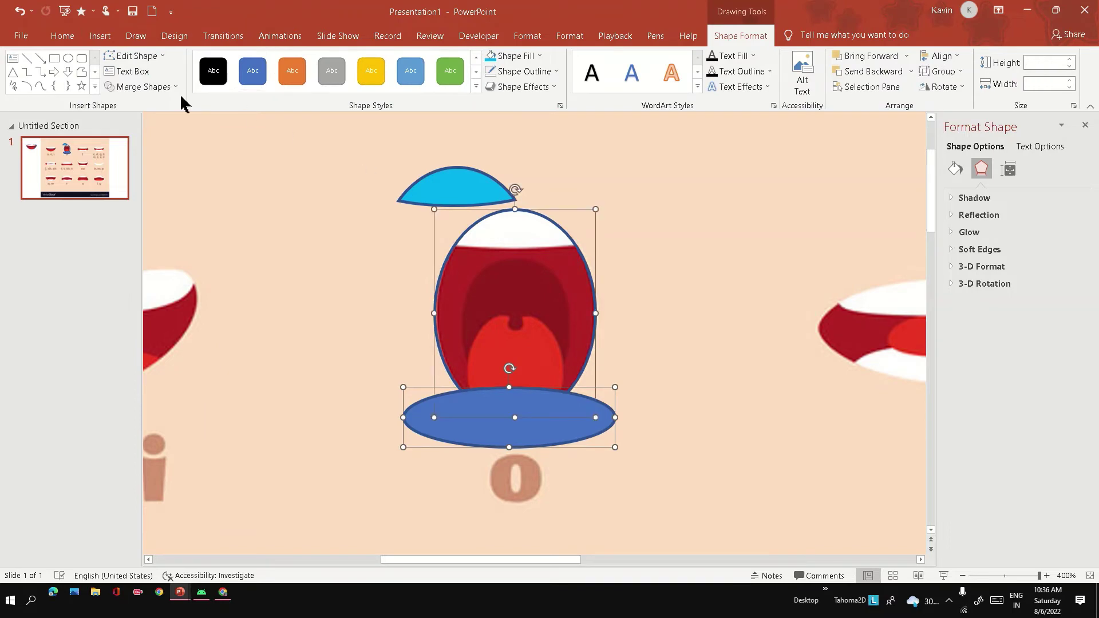
# Select the "o" mouth picture and copy the oval outline beside it.
pyautogui.click(140, 87)
pyautogui.click(417, 290)
pyautogui.click(567, 236)
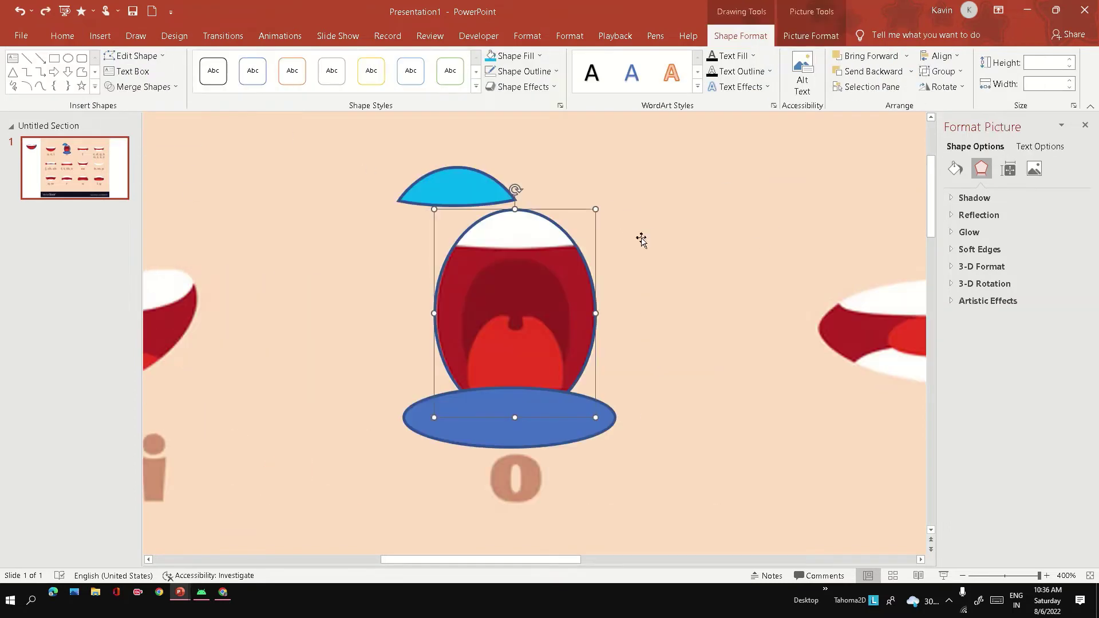
pyautogui.scroll(-10, 569, 239)
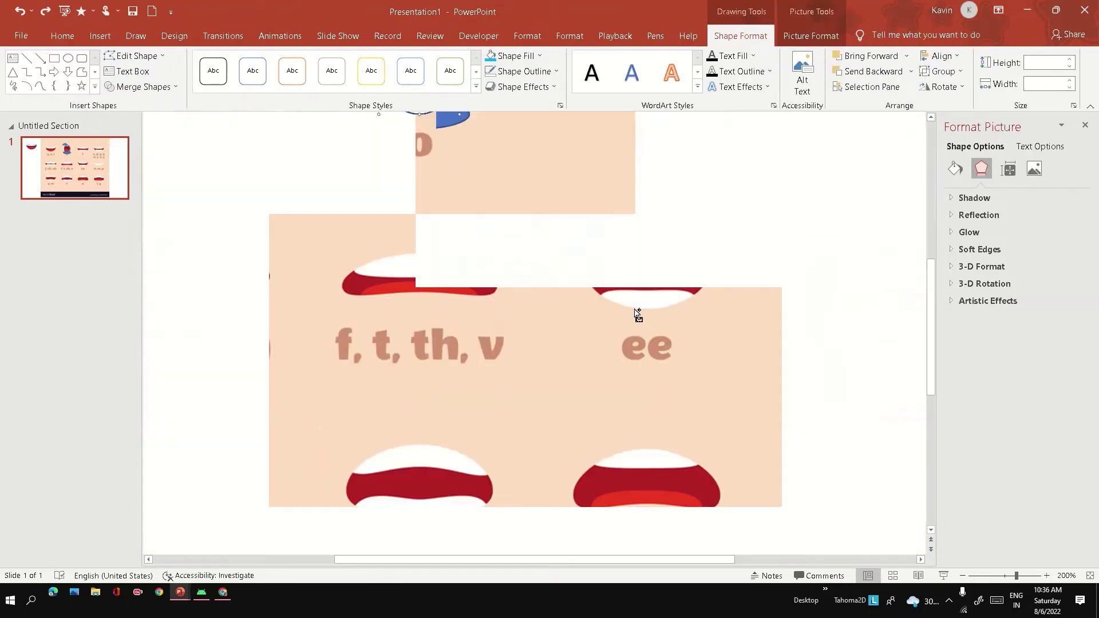
pyautogui.moveTo(491, 179); pyautogui.dragTo(564, 168)
pyautogui.scroll(10, 540, 173)
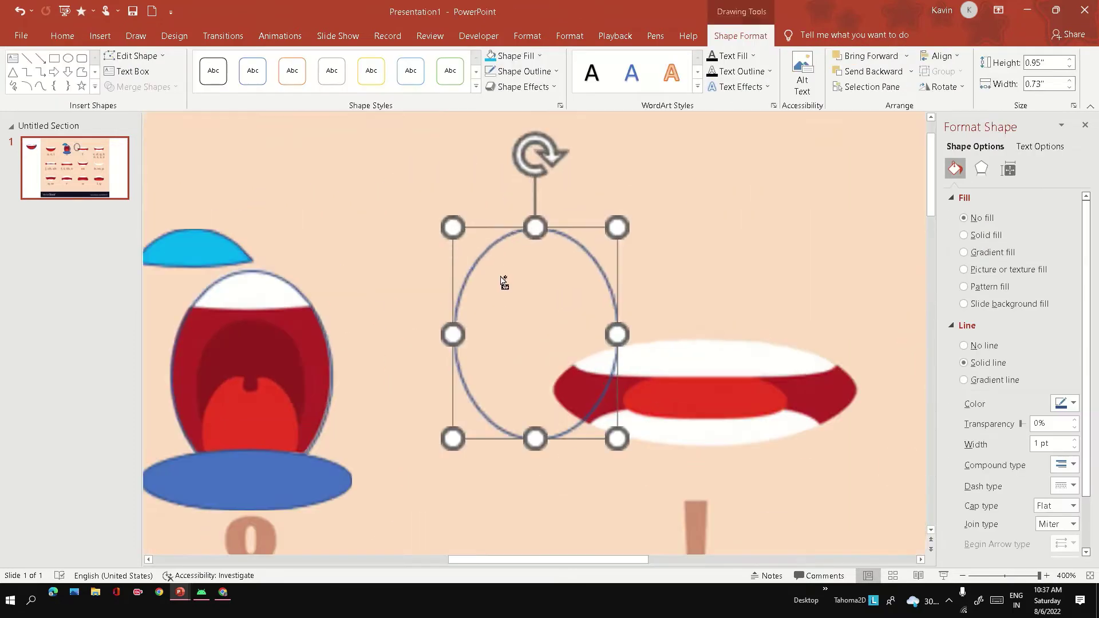
# Fragment the lower oval, delete its outer piece, and move the crescent up.
pyautogui.keyDown('shift'); pyautogui.click(475, 189); pyautogui.keyUp('shift')
pyautogui.click(140, 86)
pyautogui.click(143, 136)
pyautogui.click(319, 458)
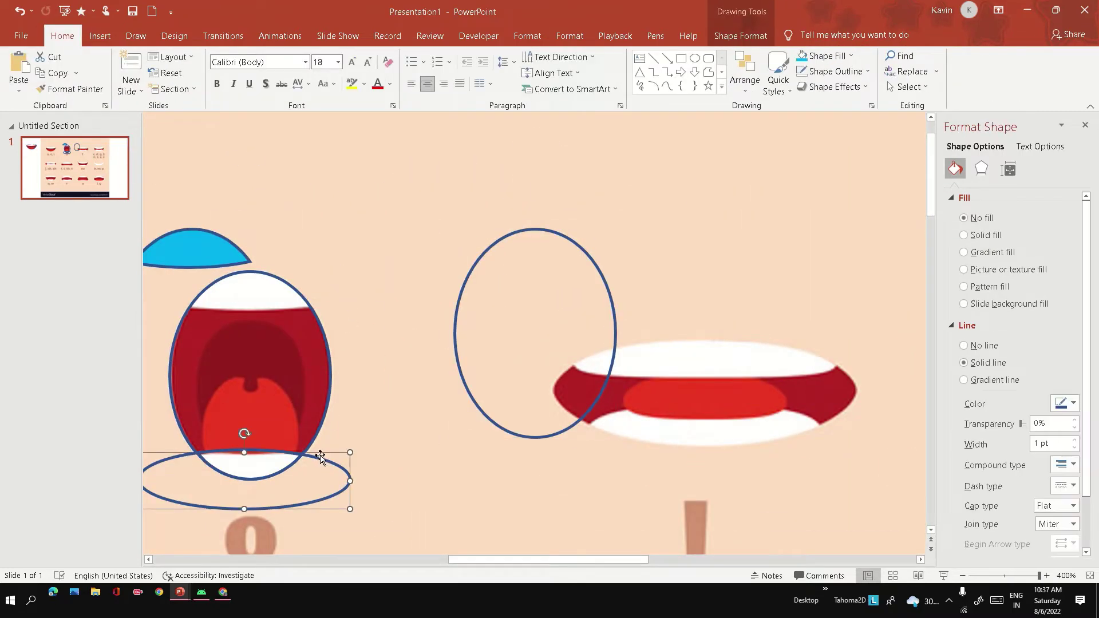
pyautogui.press('Delete')
pyautogui.moveTo(269, 475); pyautogui.dragTo(338, 245)
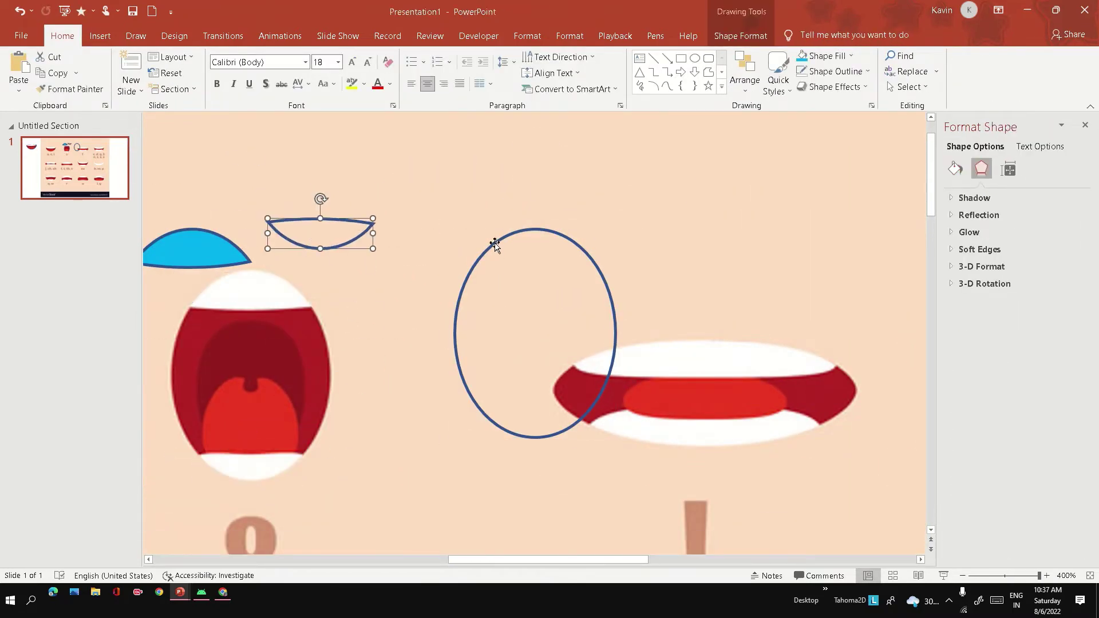
# Place the oval outline over the "o" mouth.
pyautogui.click(495, 242)
pyautogui.keyDown('shift'); pyautogui.click(433, 288); pyautogui.keyUp('shift')
pyautogui.moveTo(471, 275)
pyautogui.mouseDown()
pyautogui.moveTo(431, 304)
pyautogui.moveTo(466, 290)
pyautogui.mouseUp()
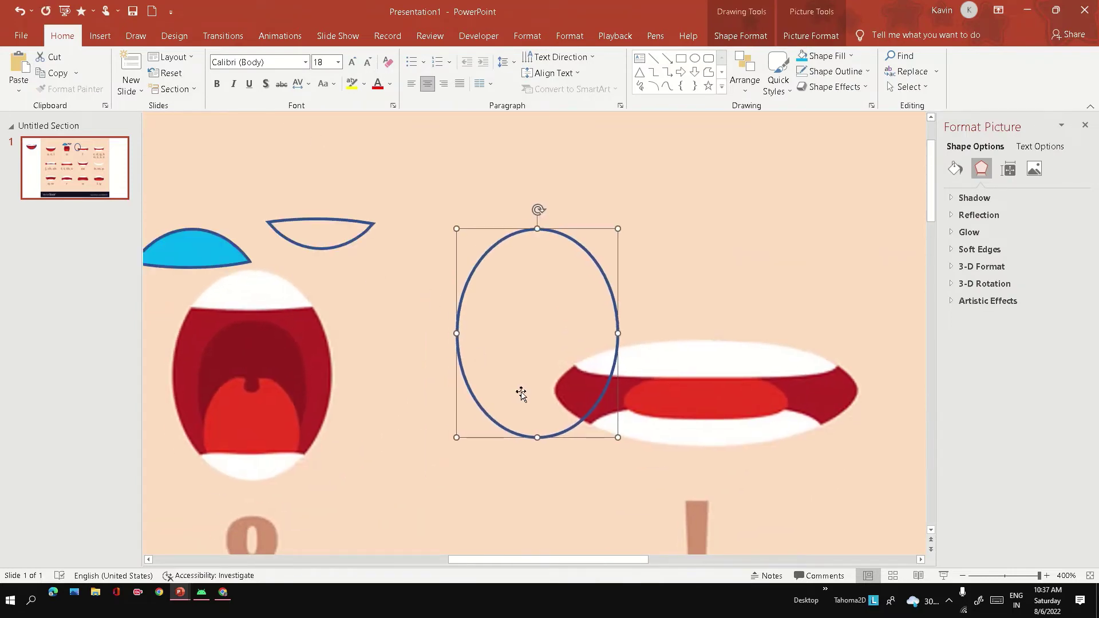
pyautogui.scroll(-10, 647, 436)
pyautogui.click(540, 218)
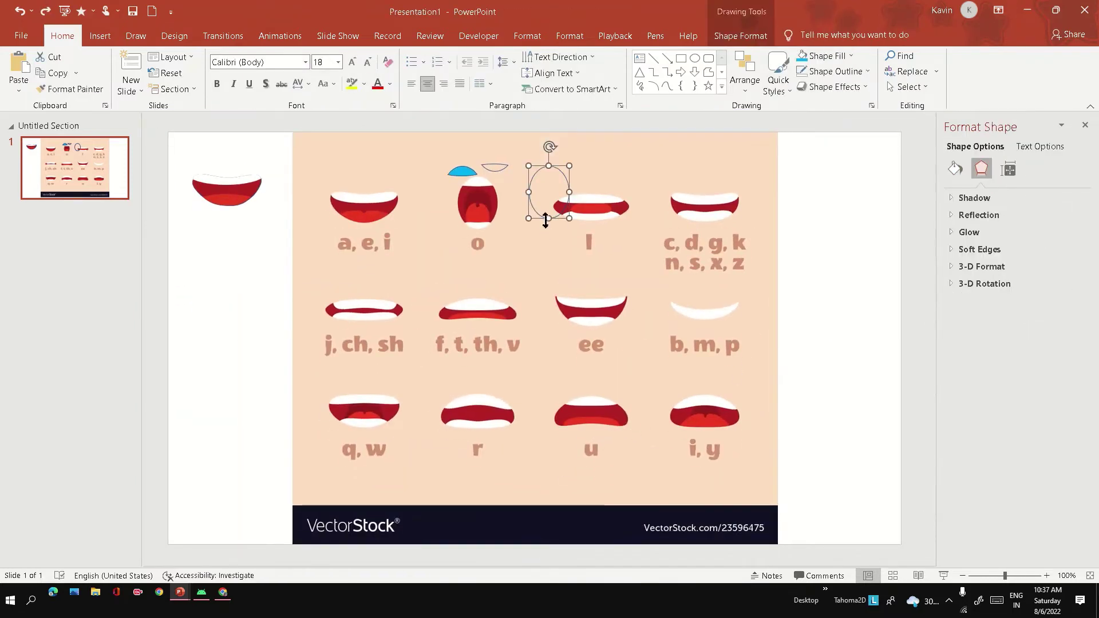
pyautogui.moveTo(540, 217); pyautogui.dragTo(468, 227)
pyautogui.scroll(7, 468, 228)
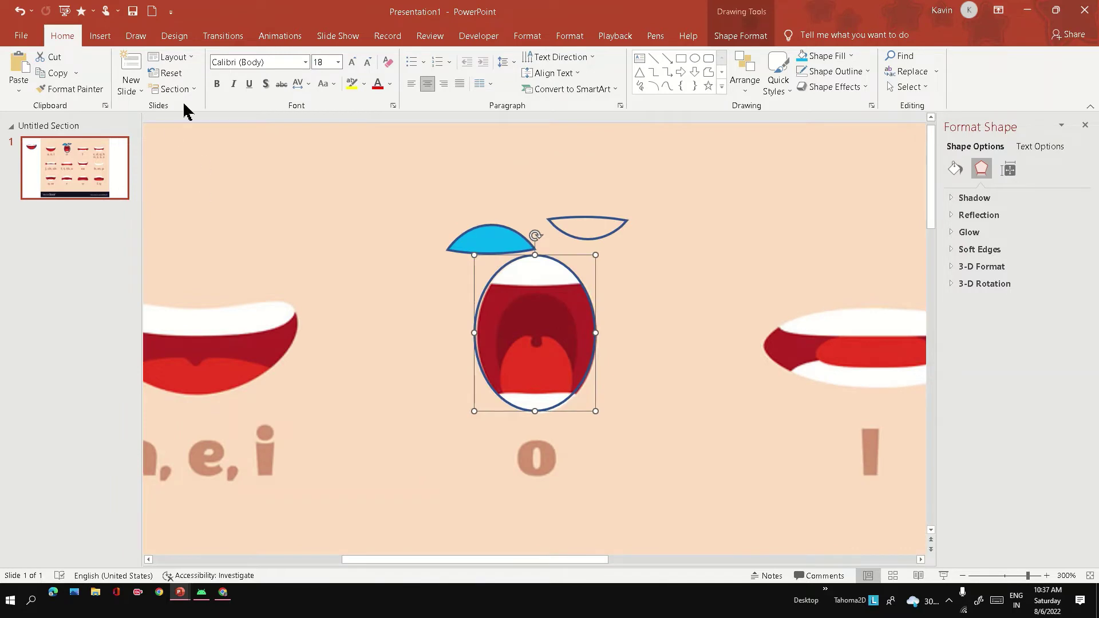
pyautogui.scroll(-2, 103, 35)
# Draw a Flowchart: Delay shape inside the mouth, rotated so its arch points up.
pyautogui.click(100, 36)
pyautogui.click(217, 75)
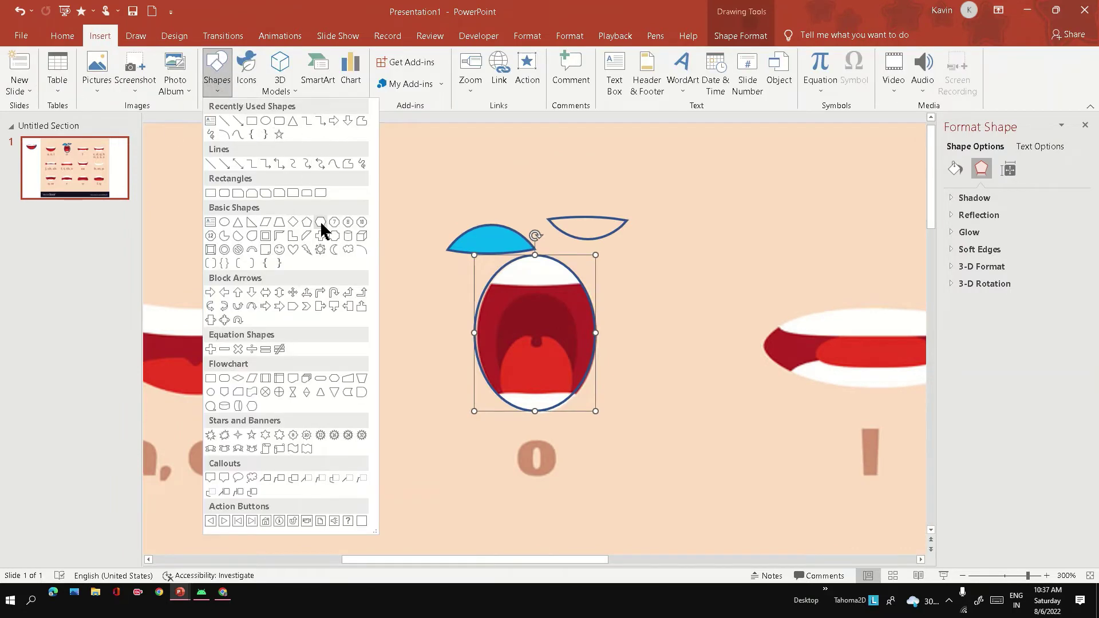
pyautogui.click(238, 393)
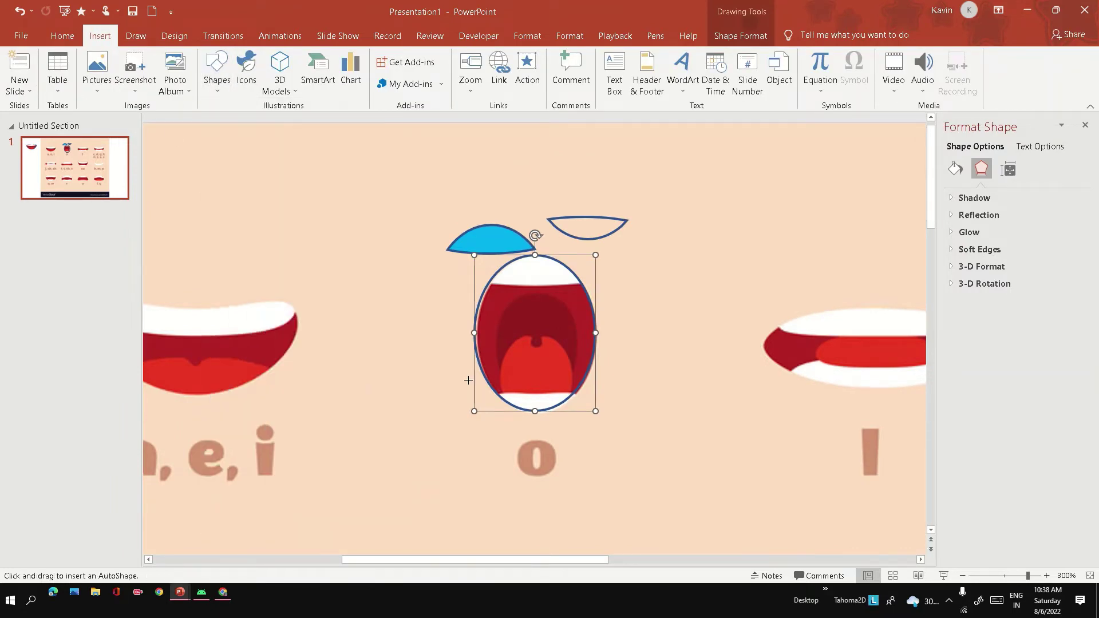
pyautogui.moveTo(506, 342); pyautogui.dragTo(577, 391)
pyautogui.moveTo(542, 325)
pyautogui.mouseDown()
pyautogui.moveTo(471, 334)
pyautogui.moveTo(498, 367)
pyautogui.moveTo(534, 372)
pyautogui.moveTo(568, 359)
pyautogui.moveTo(536, 338)
pyautogui.moveTo(645, 293)
pyautogui.mouseUp()
# Fit the cyan cap to the oval's top, the crescent to its bottom, and the arch inside.
pyautogui.click(581, 361)
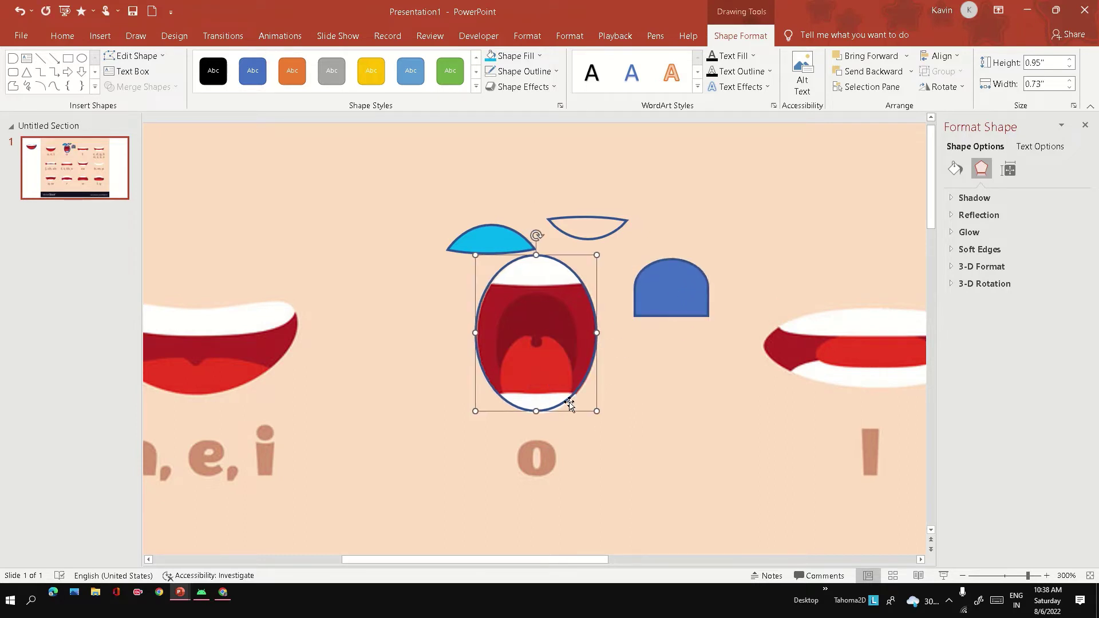
pyautogui.moveTo(487, 239); pyautogui.dragTo(531, 273)
pyautogui.click(587, 228)
pyautogui.moveTo(587, 229); pyautogui.dragTo(535, 401)
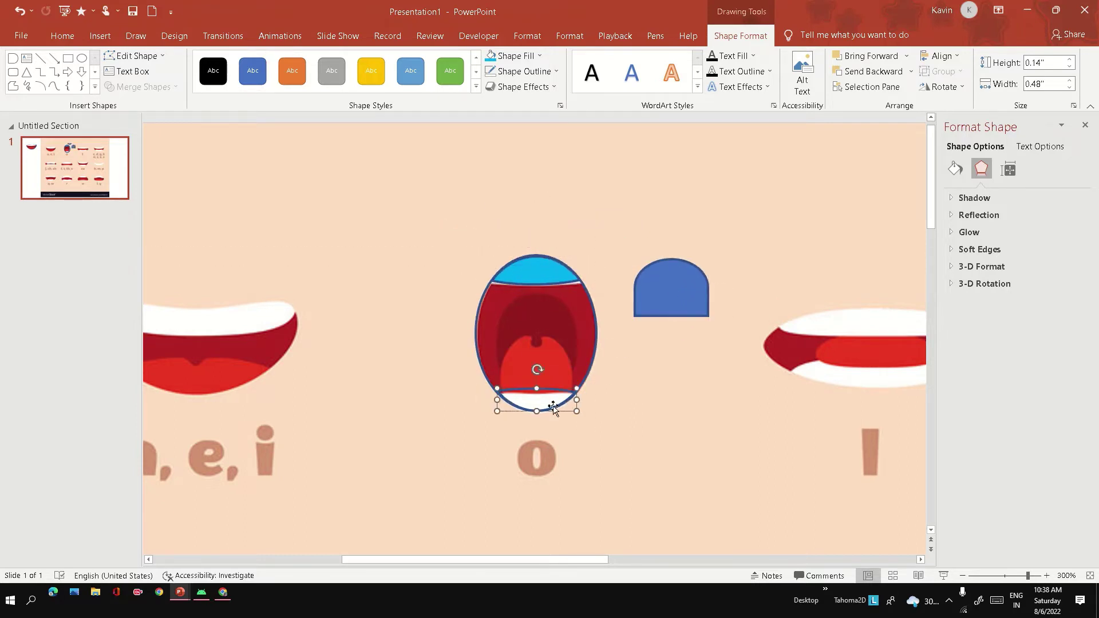
pyautogui.moveTo(663, 309); pyautogui.dragTo(526, 377)
# Move the assembled "o" mouth pieces to the right margin.
pyautogui.click(479, 363)
pyautogui.click(559, 309)
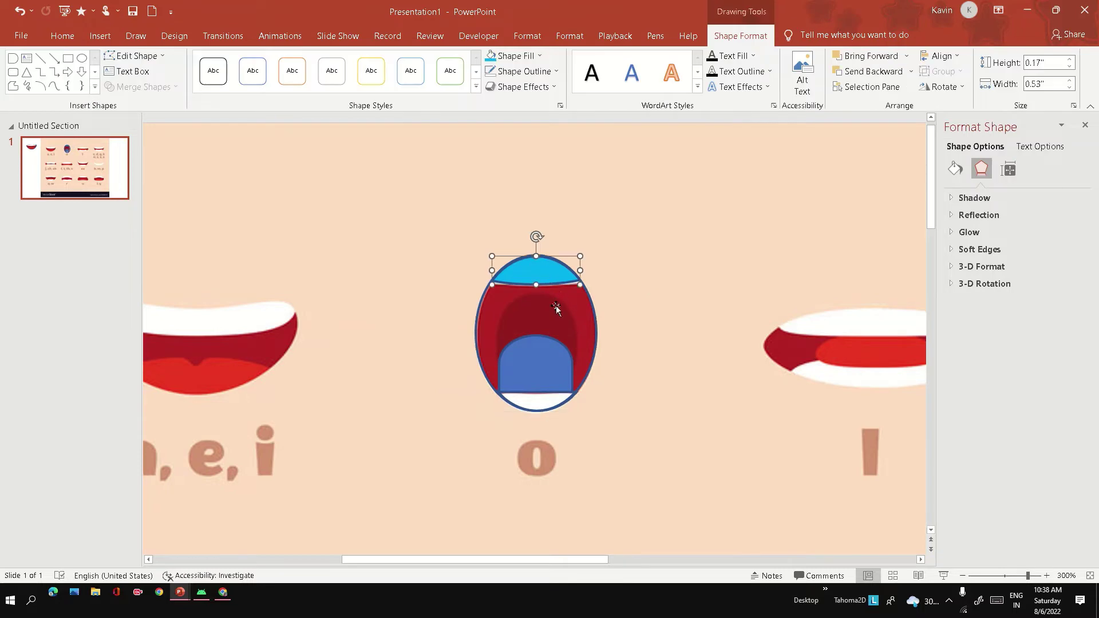
pyautogui.click(602, 338)
pyautogui.scroll(-5, 602, 337)
pyautogui.scroll(-4, 602, 338)
pyautogui.moveTo(496, 251); pyautogui.dragTo(727, 280)
pyautogui.click(710, 296)
pyautogui.scroll(4, 710, 297)
pyautogui.click(726, 262)
# Fill the oval red and bring it to the front.
pyautogui.click(740, 36)
pyautogui.click(515, 56)
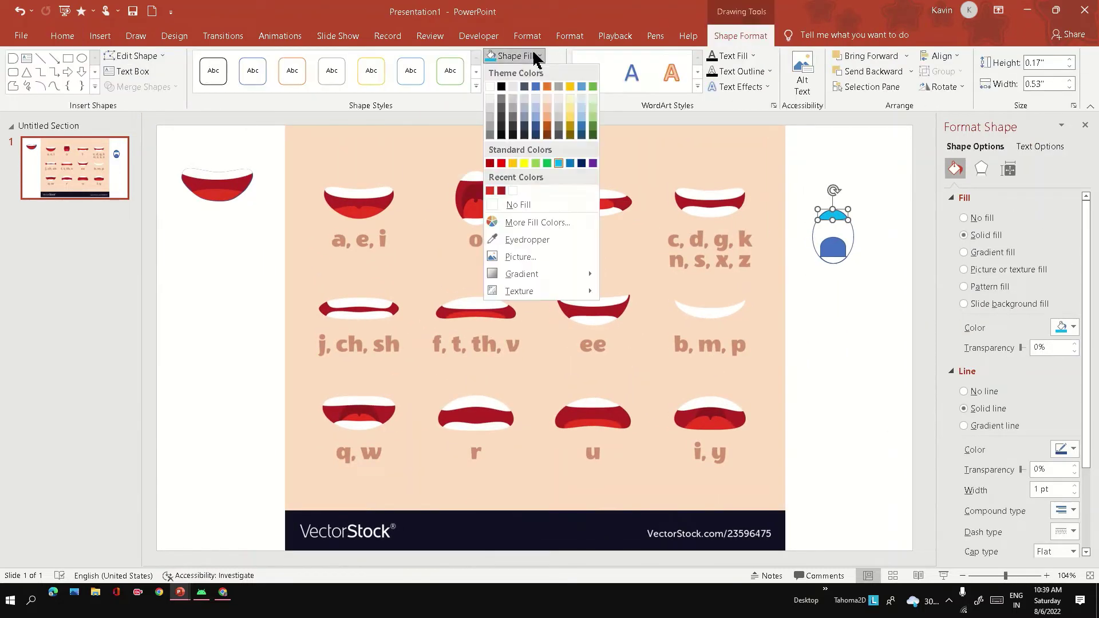
pyautogui.click(504, 201)
pyautogui.click(532, 54)
pyautogui.click(504, 202)
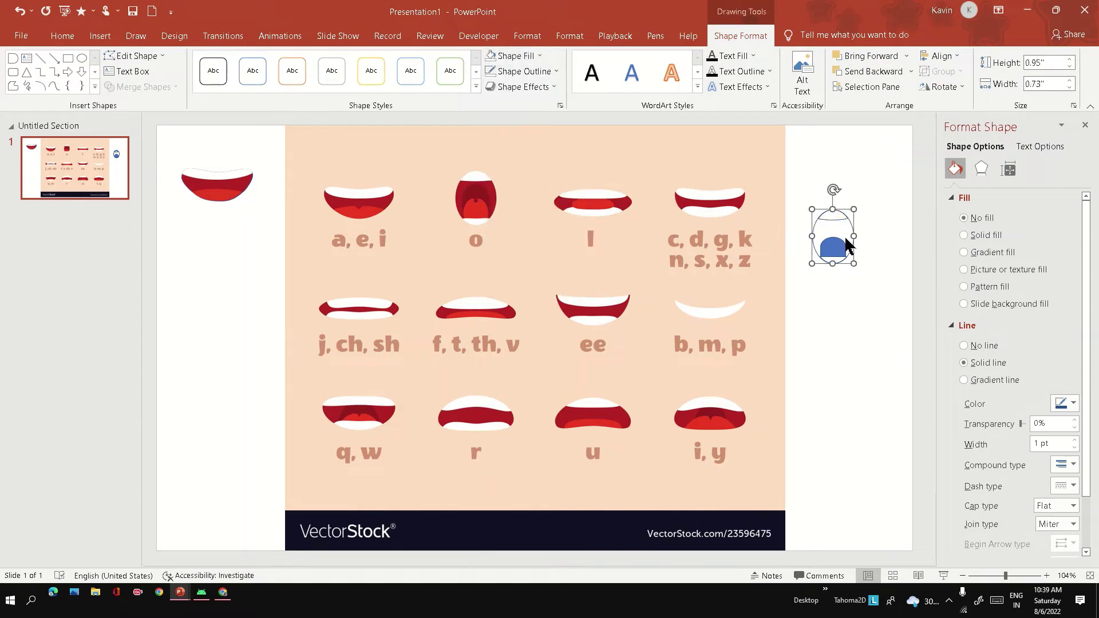
pyautogui.click(515, 55)
pyautogui.click(506, 172)
pyautogui.rightClick(827, 228)
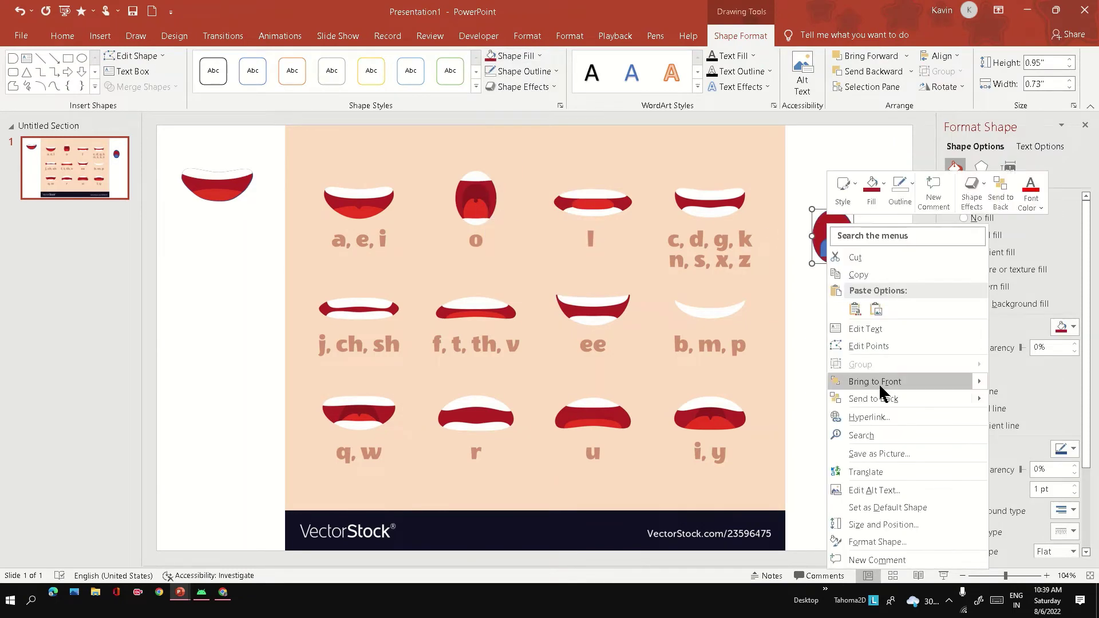
pyautogui.click(880, 387)
# Colour the top cap and tongue red, and the bottom piece white with no outline.
pyautogui.click(832, 215)
pyautogui.click(533, 55)
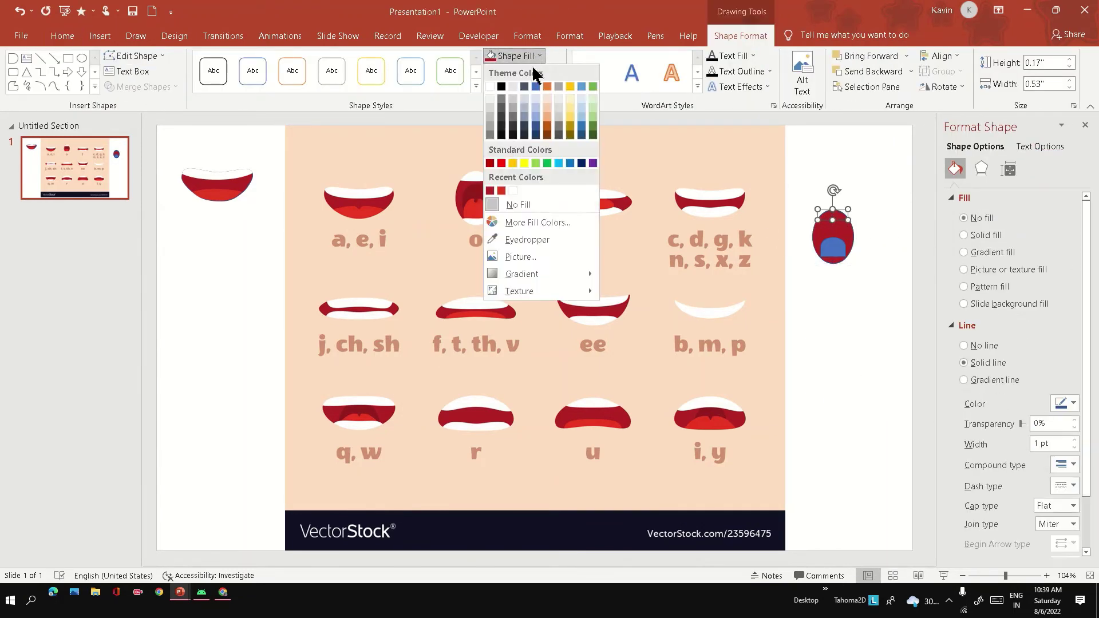
pyautogui.click(490, 190)
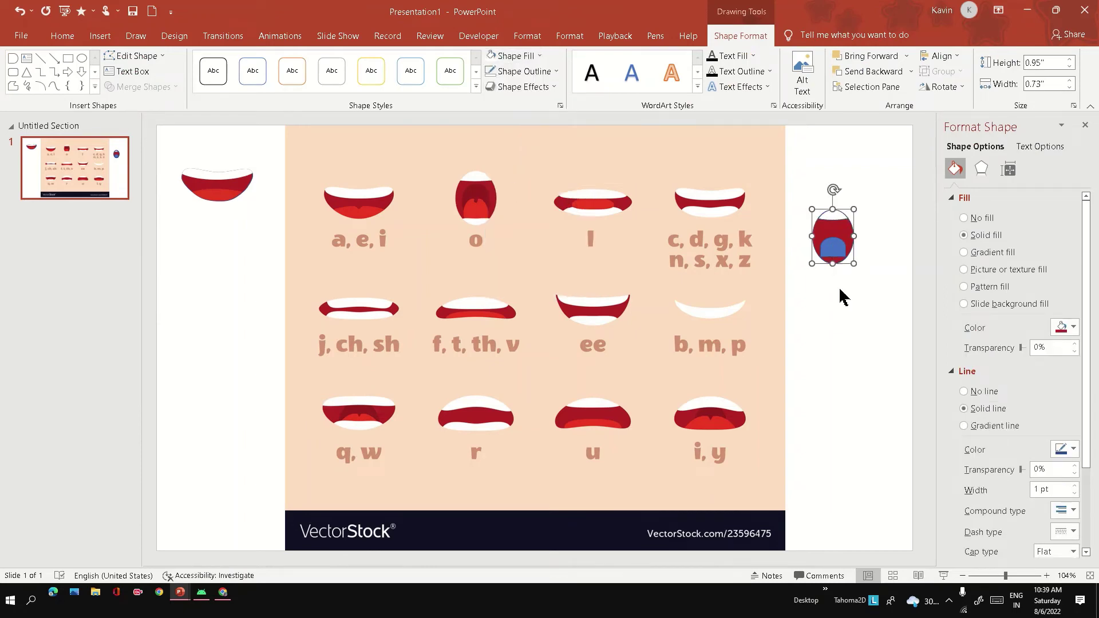
pyautogui.click(833, 260)
pyautogui.click(515, 56)
pyautogui.click(490, 191)
pyautogui.click(524, 71)
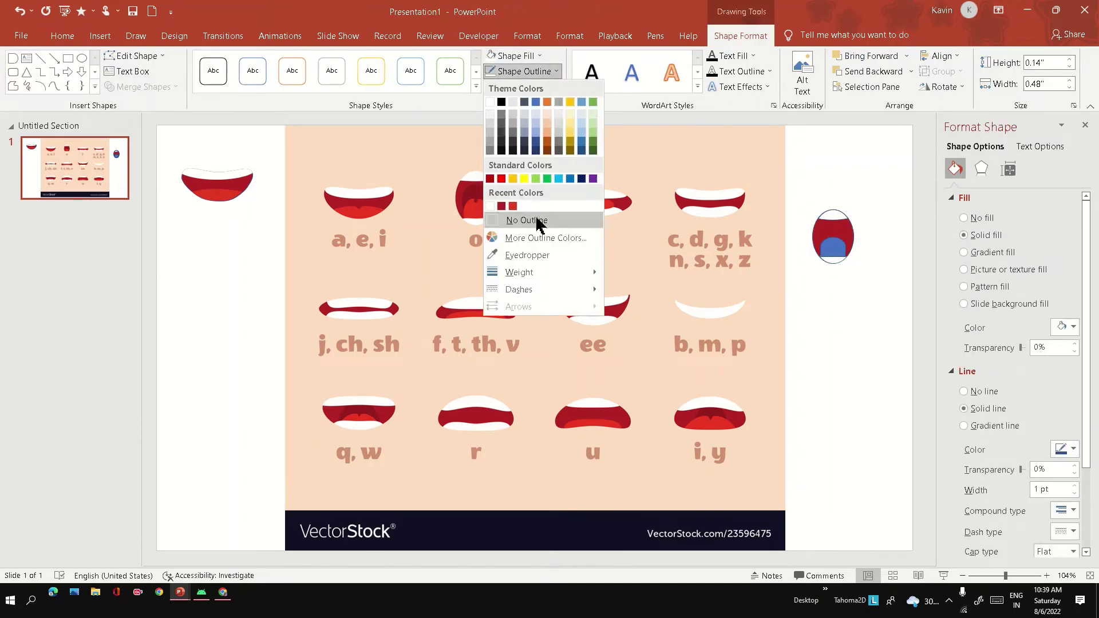
pyautogui.click(538, 221)
pyautogui.click(833, 248)
pyautogui.click(515, 56)
pyautogui.click(502, 191)
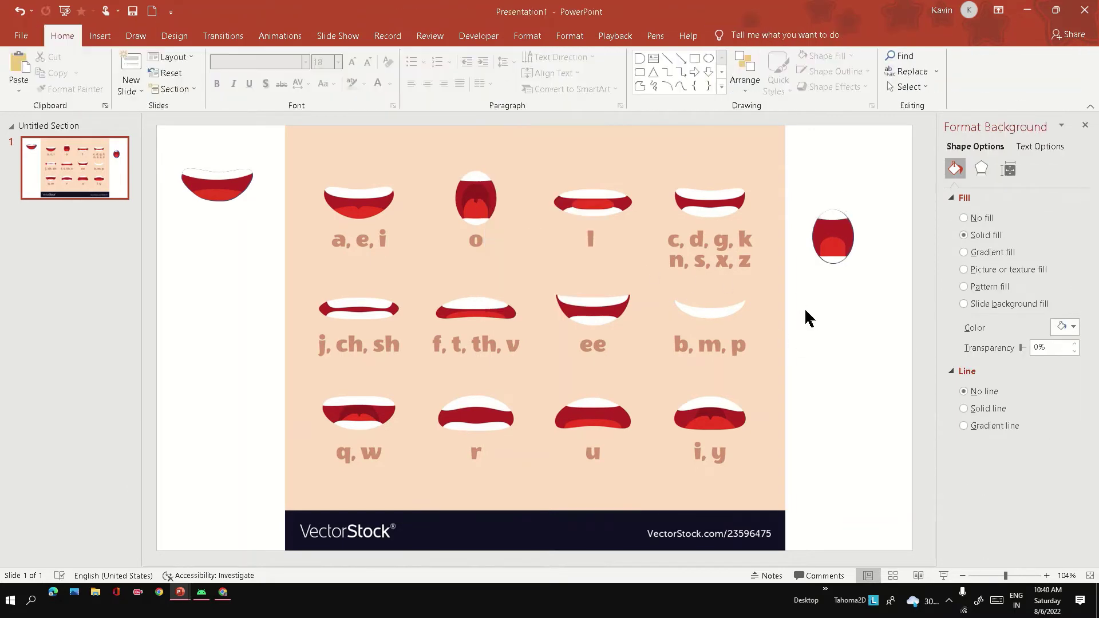
# Move the red mouth to the left margin and select its pieces for grouping.
pyautogui.click(842, 235)
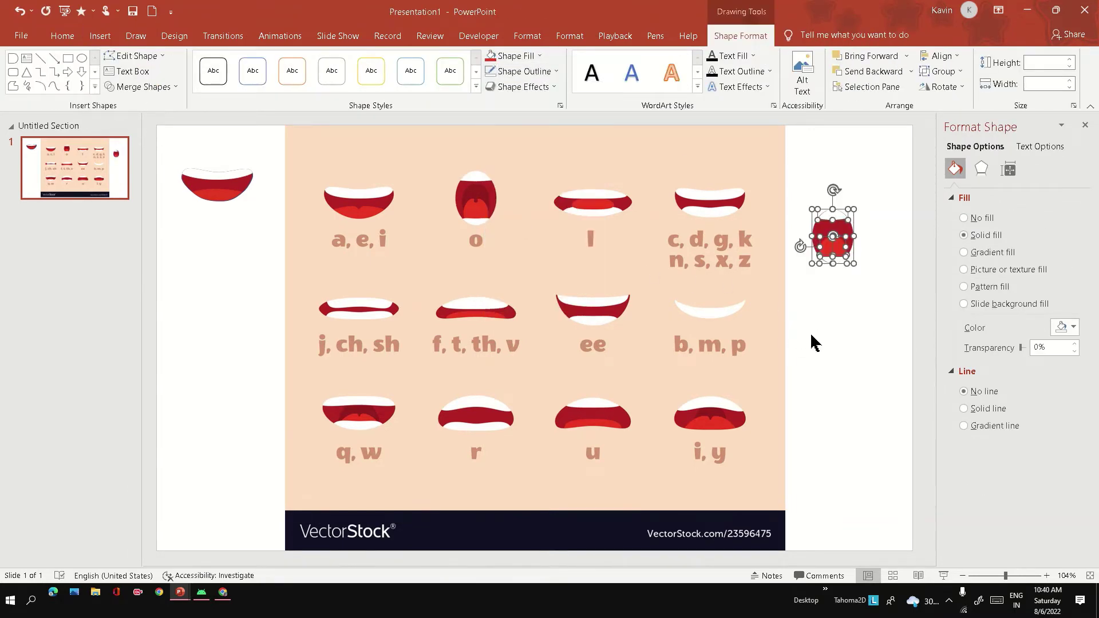
pyautogui.click(63, 36)
pyautogui.moveTo(833, 236); pyautogui.dragTo(221, 269)
pyautogui.click(268, 432)
pyautogui.scroll(5, 267, 432)
pyautogui.click(291, 375)
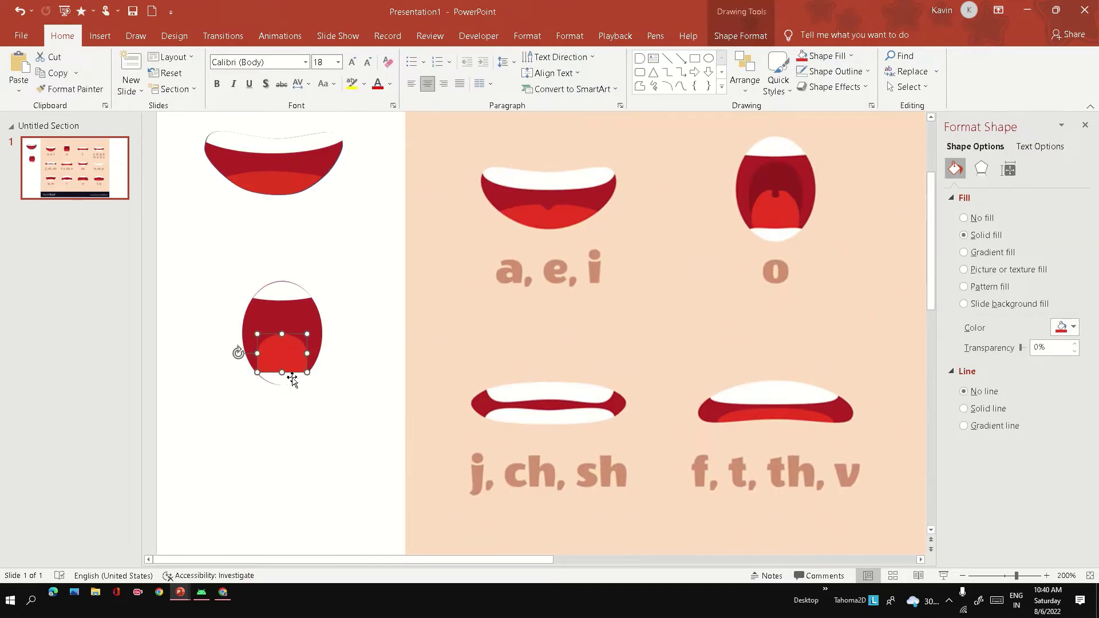
pyautogui.moveTo(340, 227); pyautogui.dragTo(213, 430)
pyautogui.rightClick(277, 338)
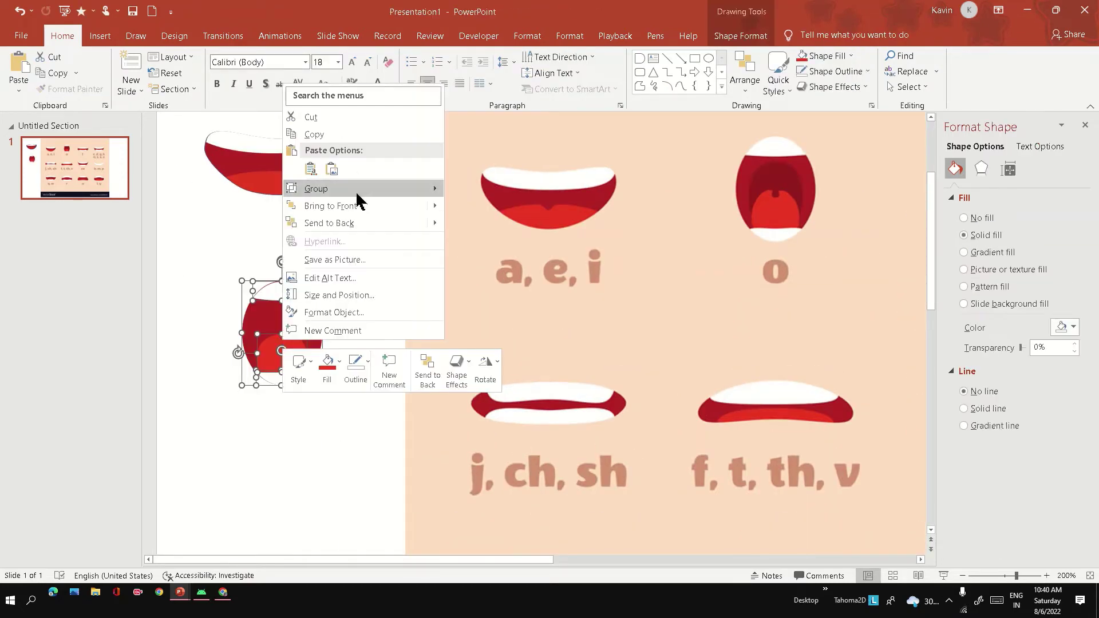
pyautogui.click(336, 395)
pyautogui.scroll(-4, 262, 342)
pyautogui.scroll(-2, 262, 342)
pyautogui.scroll(-7, 156, 84)
# Draw a 1.38-inch-wide oval over the "l" mouth and remove its fill.
pyautogui.click(100, 36)
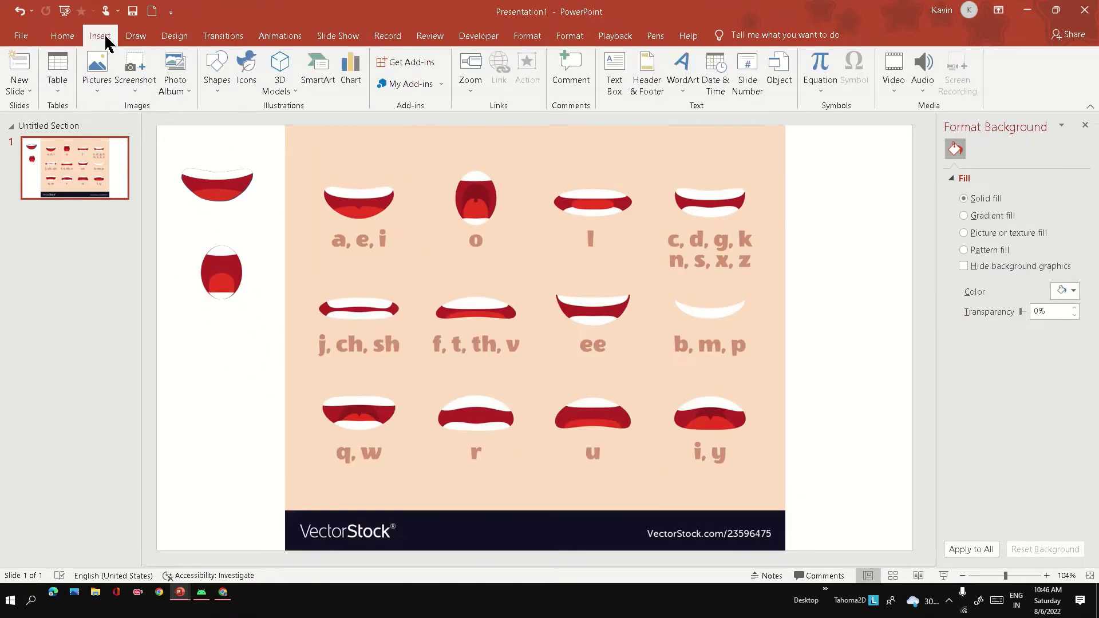
pyautogui.click(214, 83)
pyautogui.click(278, 121)
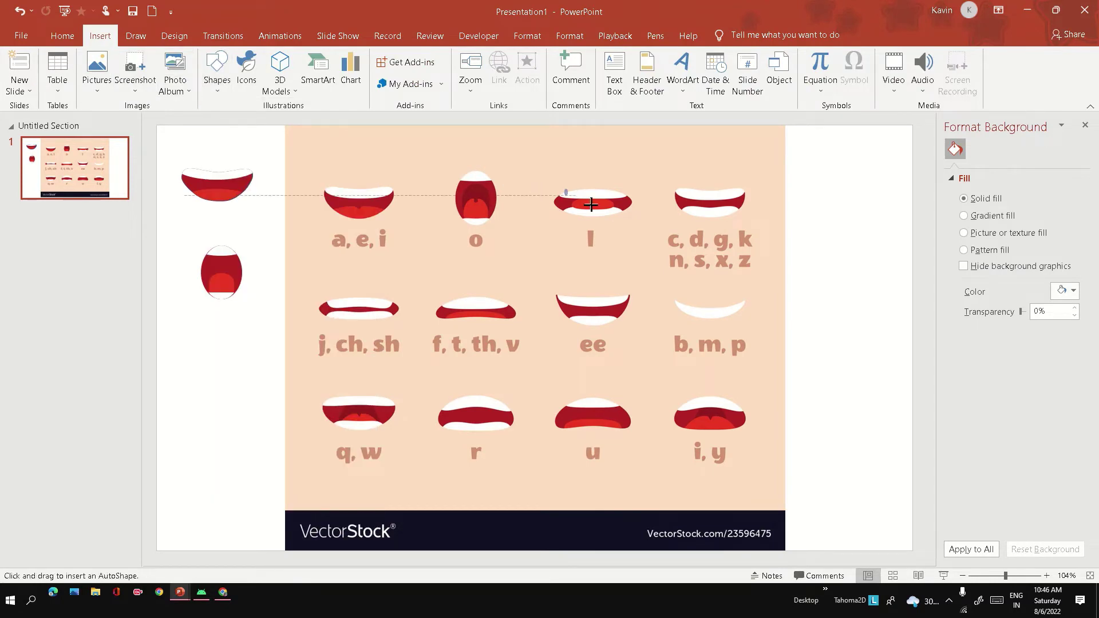
pyautogui.moveTo(554, 190); pyautogui.dragTo(634, 225)
pyautogui.scroll(8, 628, 262)
pyautogui.moveTo(503, 307); pyautogui.dragTo(473, 307)
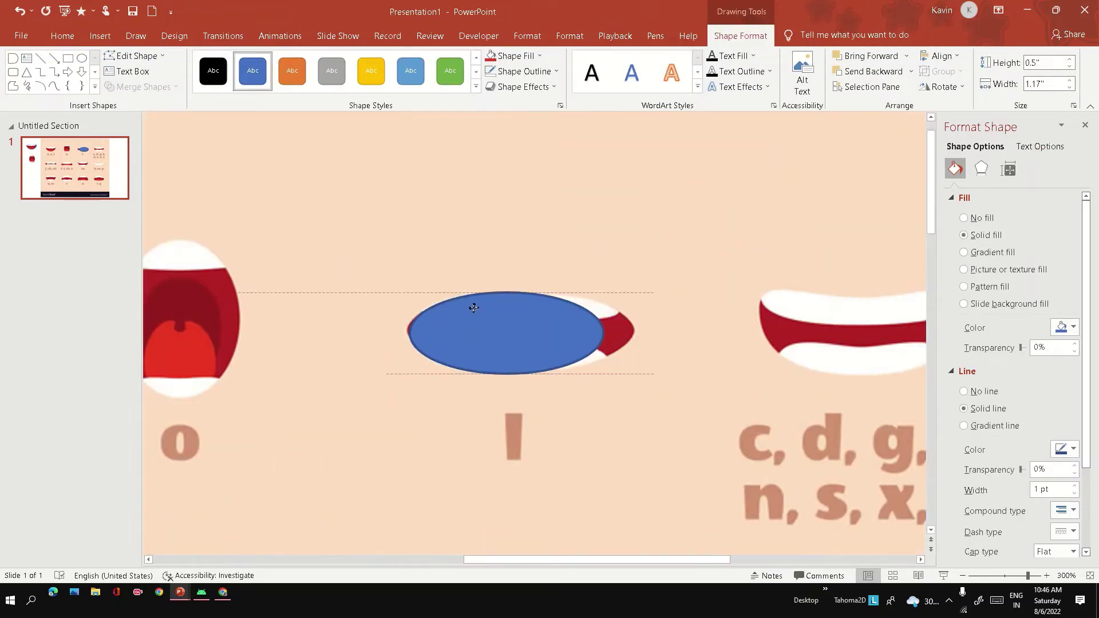
pyautogui.moveTo(603, 334); pyautogui.dragTo(609, 335)
pyautogui.moveTo(632, 331); pyautogui.dragTo(632, 332)
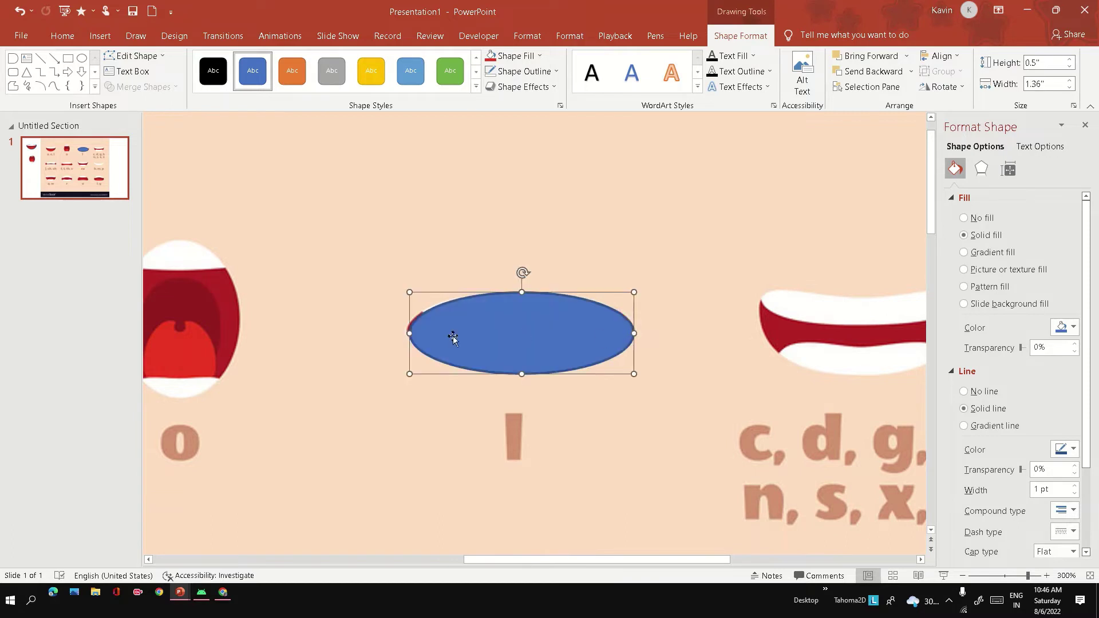
pyautogui.click(515, 56)
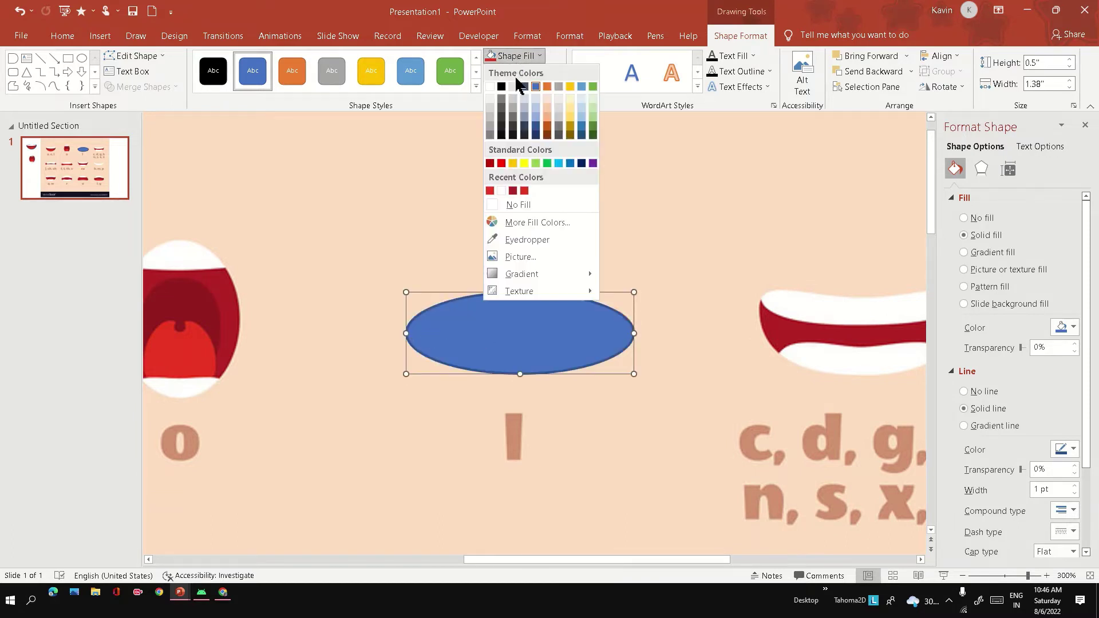
pyautogui.click(524, 204)
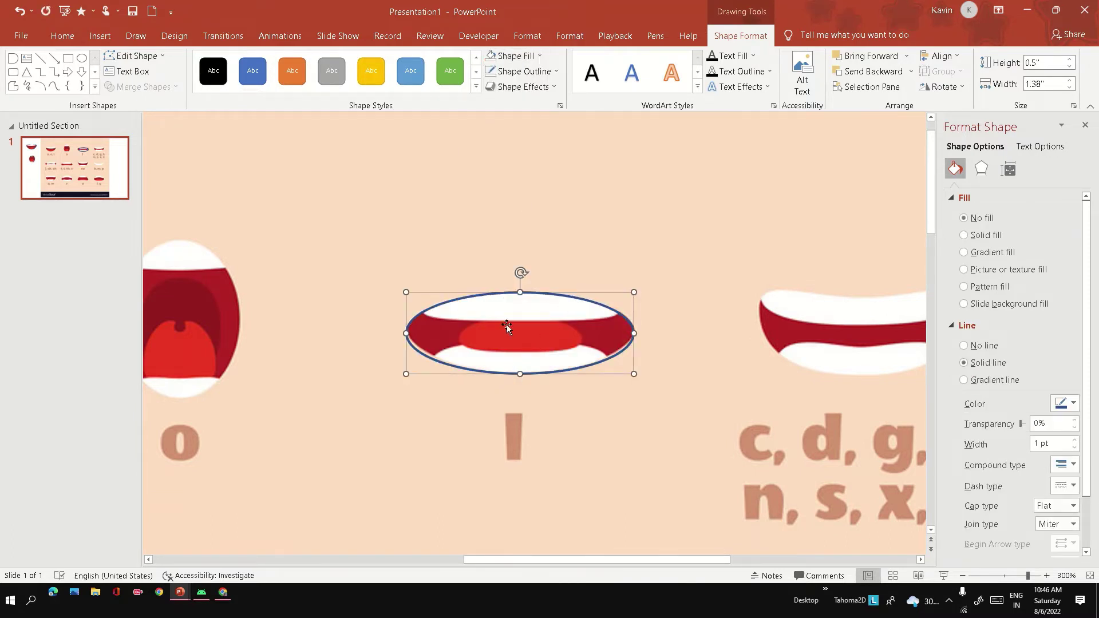
# Draw a second, wider oval across the "l" mouth.
pyautogui.click(100, 37)
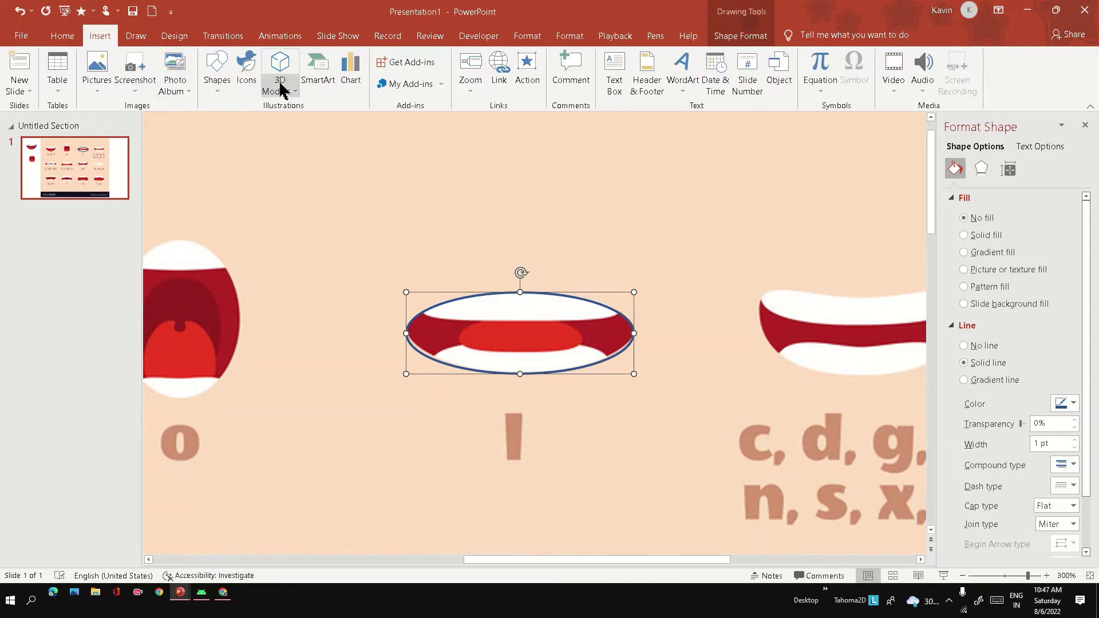
pyautogui.click(217, 72)
pyautogui.click(224, 221)
pyautogui.moveTo(406, 260); pyautogui.dragTo(652, 323)
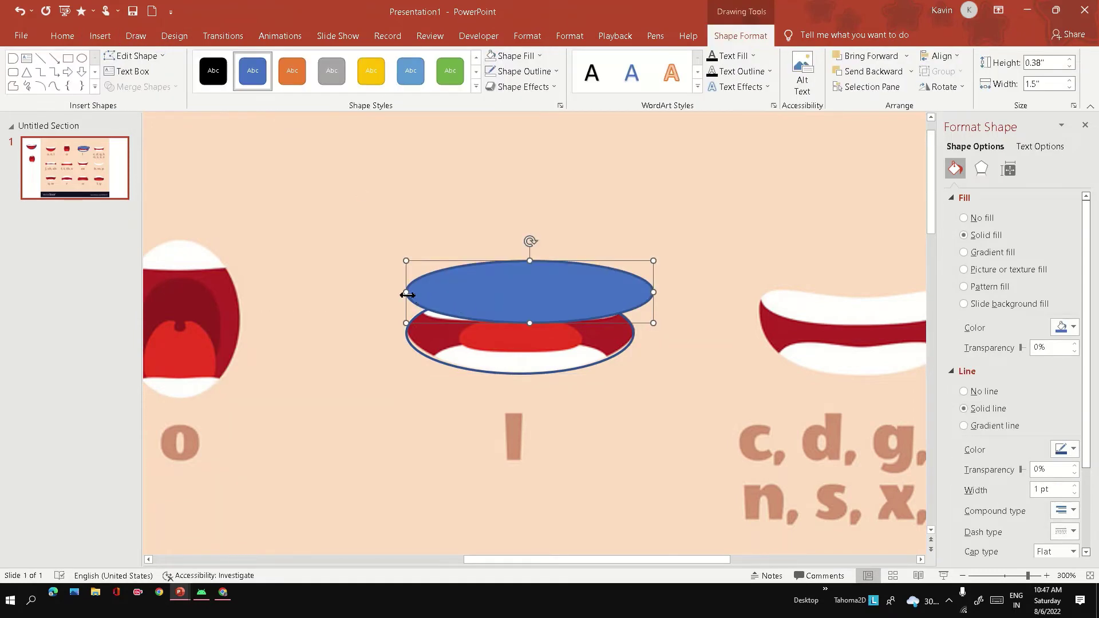
pyautogui.moveTo(406, 294); pyautogui.dragTo(383, 293)
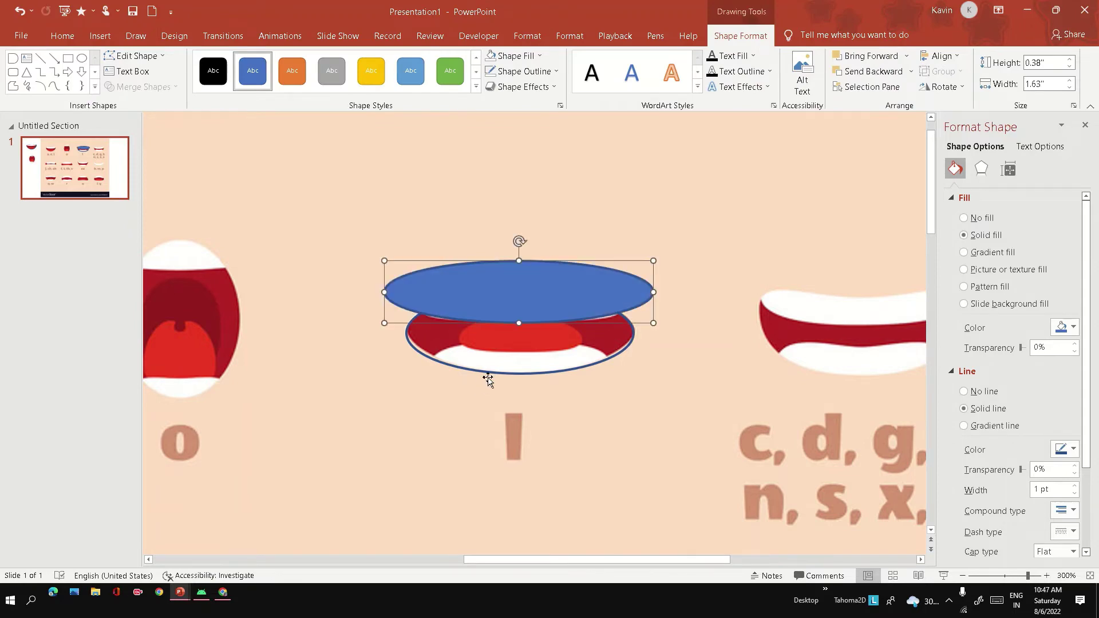
# Duplicate the outline oval down and to the left, near the letter o.
pyautogui.click(488, 380)
pyautogui.click(498, 376)
pyautogui.moveTo(498, 376); pyautogui.dragTo(327, 515)
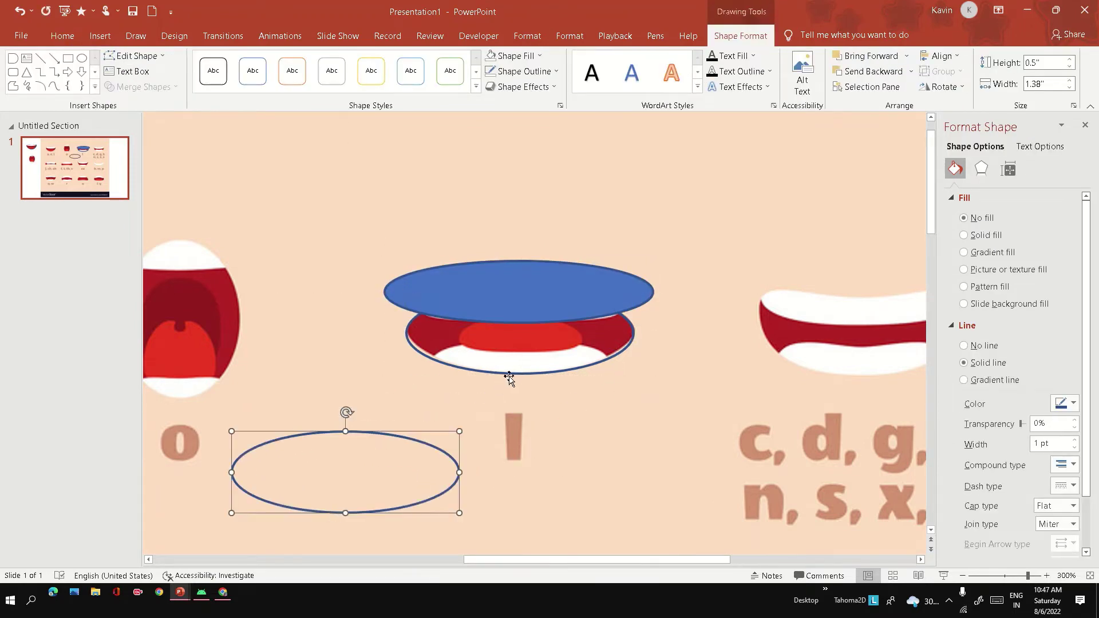
# Fragment the mouth picture with the blue oval and delete the two extra outline pieces.
pyautogui.click(510, 379)
pyautogui.keyDown('ctrl'); pyautogui.click(612, 266); pyautogui.keyUp('ctrl')
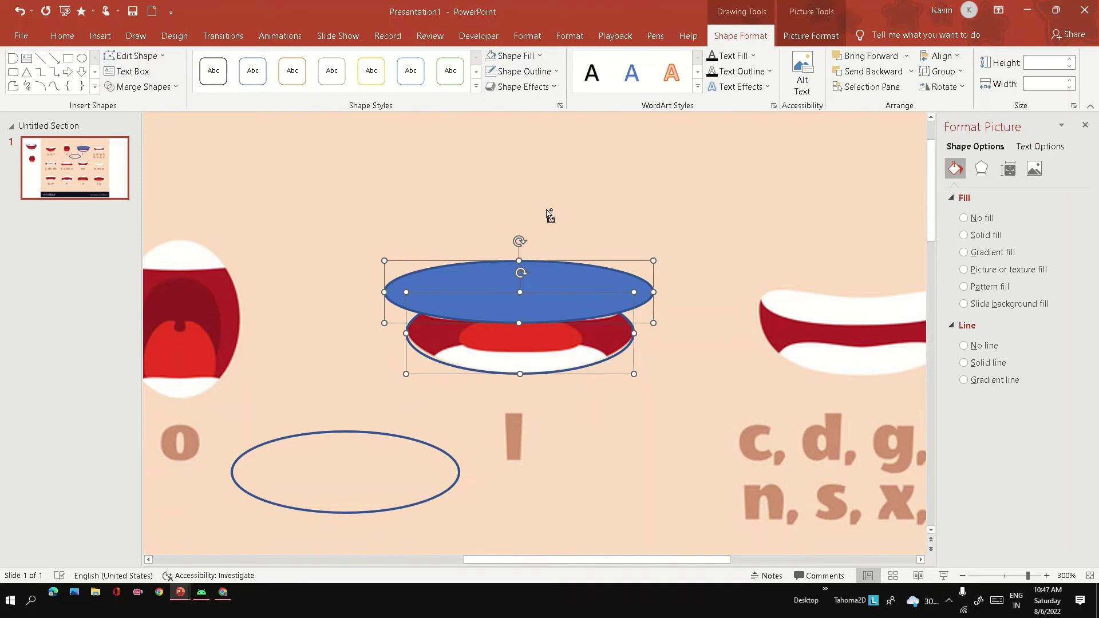
pyautogui.click(146, 87)
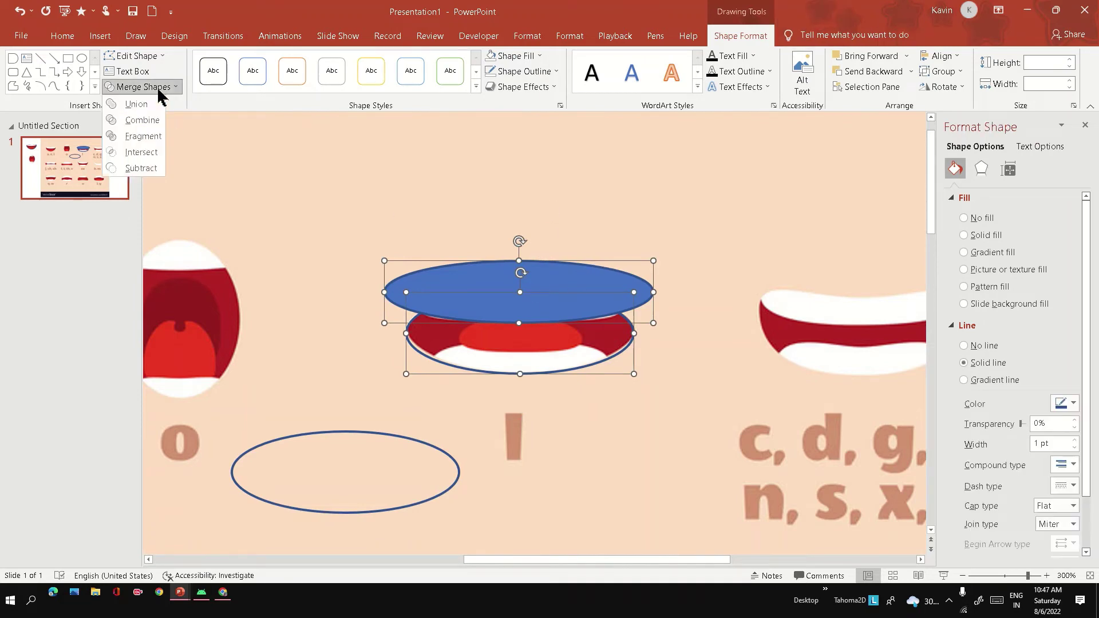
pyautogui.click(143, 136)
pyautogui.click(482, 265)
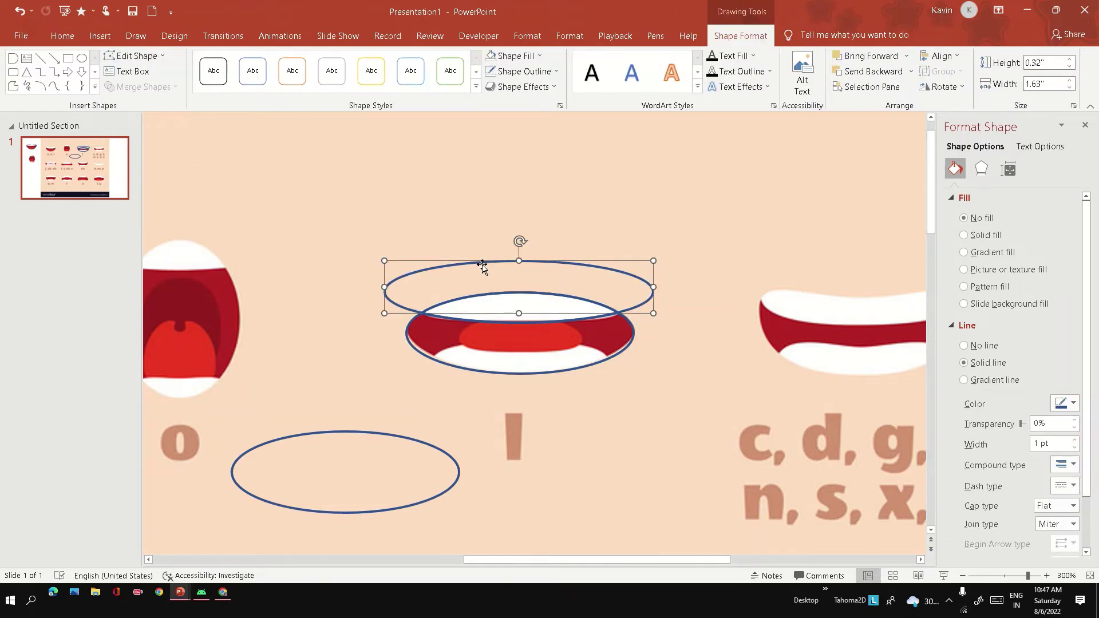
pyautogui.press('Delete')
pyautogui.click(502, 373)
pyautogui.press('Delete')
# Move the lens-shaped piece up and right off the mouth, and the outline oval over the middle mouth.
pyautogui.click(485, 295)
pyautogui.click(541, 277)
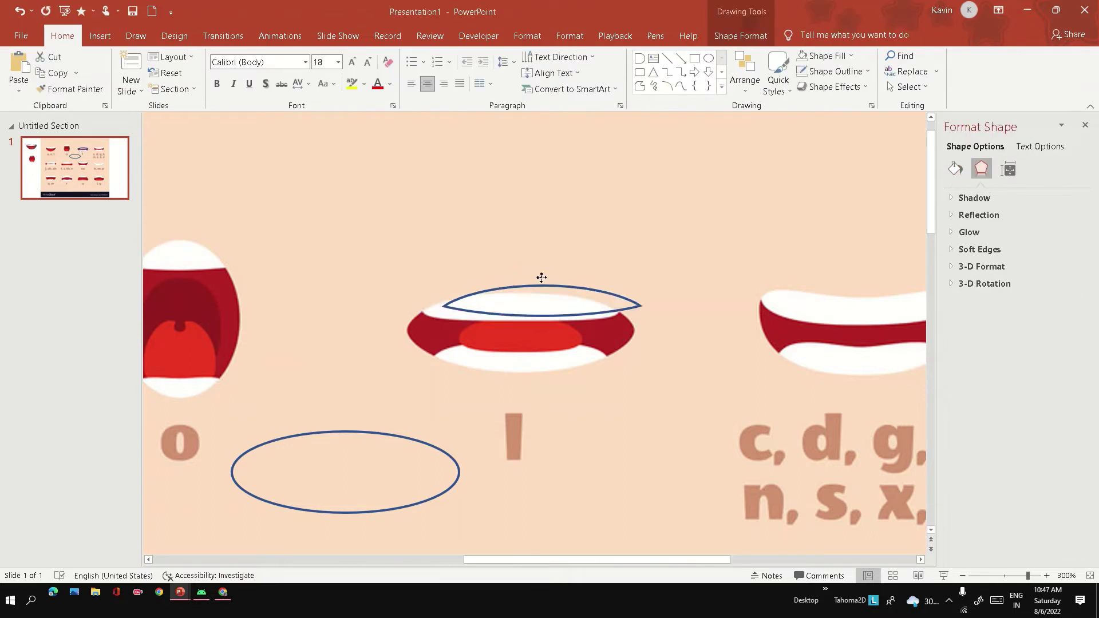
pyautogui.moveTo(542, 277); pyautogui.dragTo(721, 165)
pyautogui.keyDown('shift'); pyautogui.click(376, 435); pyautogui.keyUp('shift')
pyautogui.moveTo(533, 321); pyautogui.dragTo(545, 310)
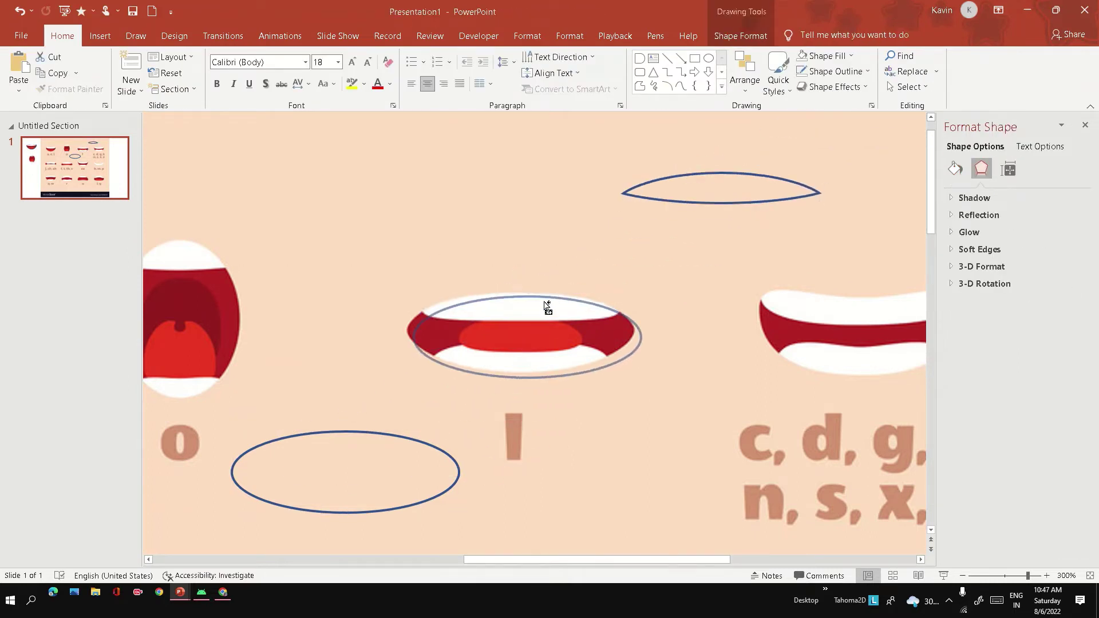
pyautogui.hotkey('ctrl', 'z')
pyautogui.click(405, 437)
pyautogui.click(390, 438)
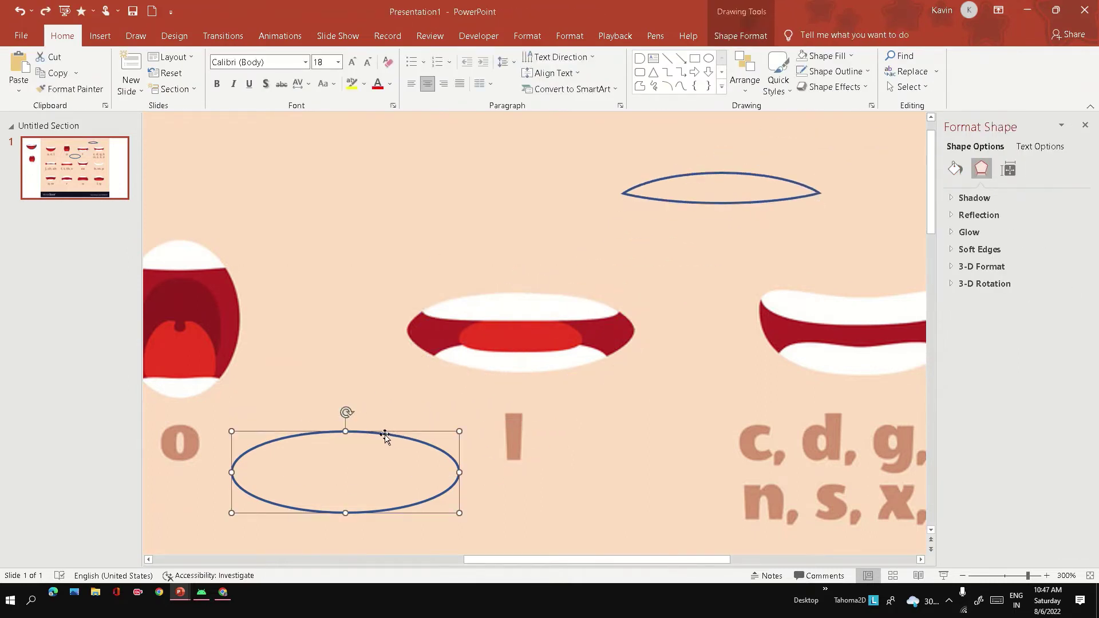
pyautogui.moveTo(380, 434); pyautogui.dragTo(562, 302)
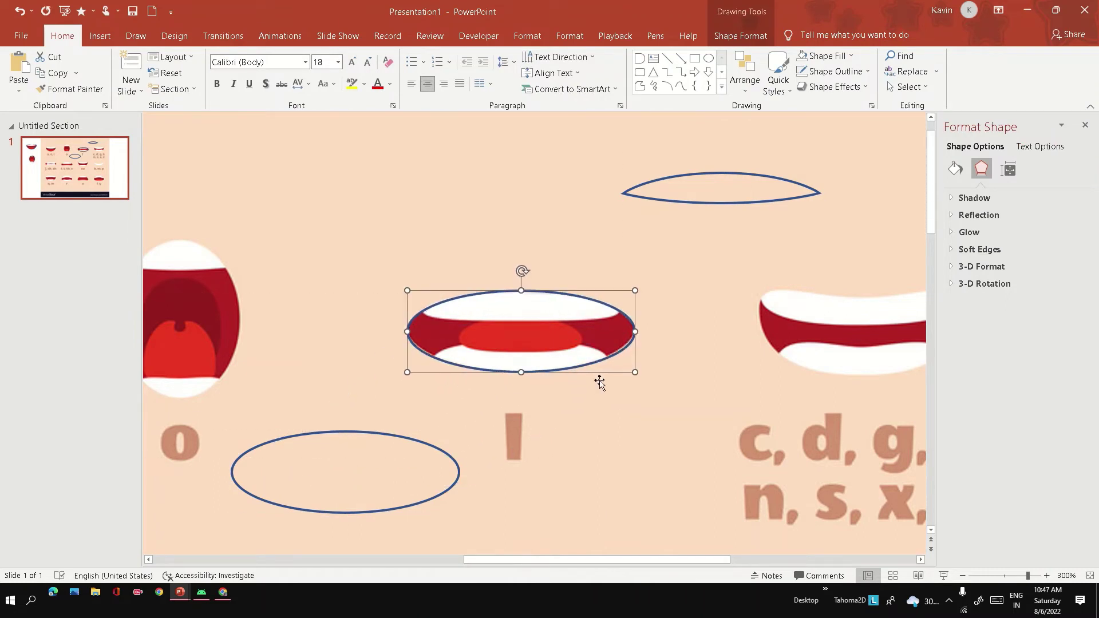
pyautogui.click(107, 38)
# Draw a blue oval and place it over the lower half of the mouth.
pyautogui.click(212, 95)
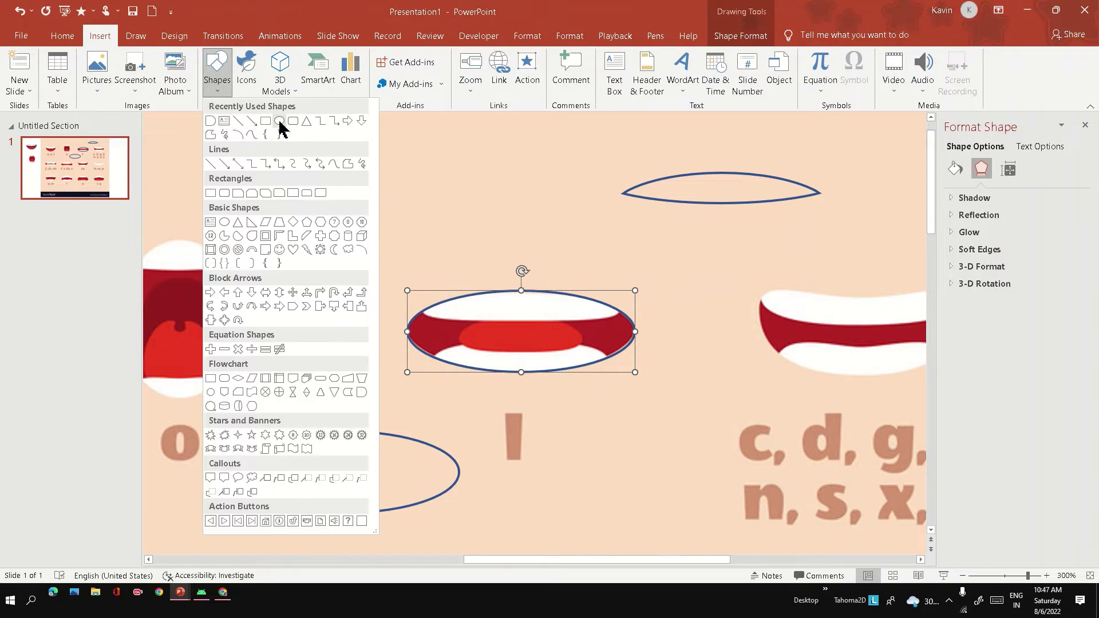
pyautogui.click(280, 127)
pyautogui.moveTo(385, 361); pyautogui.dragTo(694, 456)
pyautogui.moveTo(567, 430); pyautogui.dragTo(547, 411)
pyautogui.moveTo(594, 355); pyautogui.dragTo(563, 402)
# Fragment the mouth image with the blue oval, delete the two extra fragments, and move the thin lens beside the letters.
pyautogui.keyDown('shift'); pyautogui.click(595, 306); pyautogui.keyUp('shift')
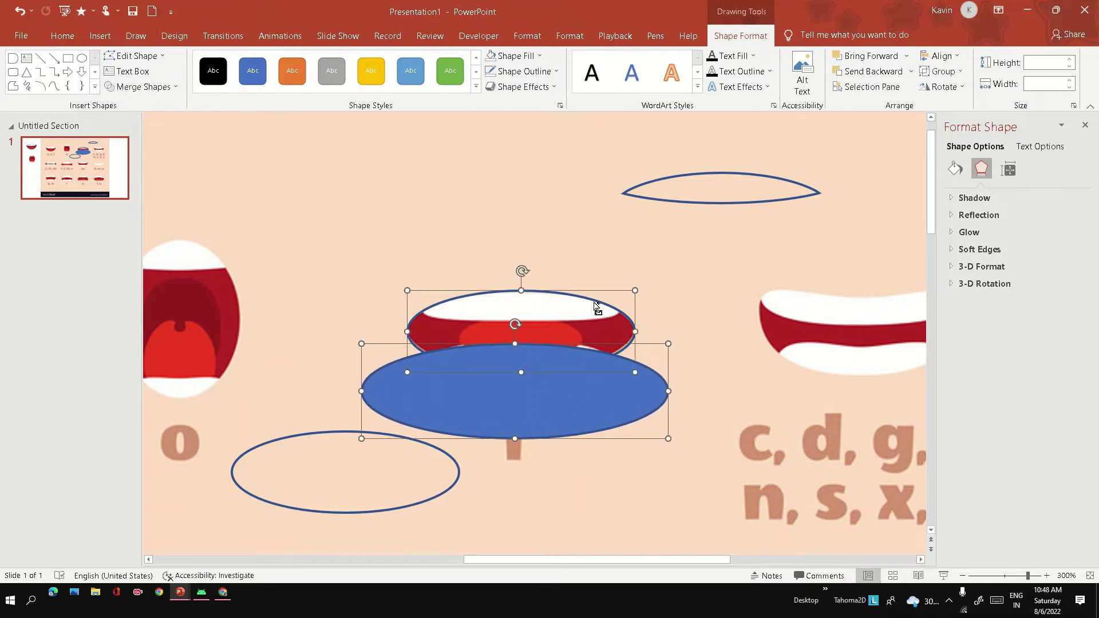
pyautogui.rightClick(625, 362)
pyautogui.click(141, 86)
pyautogui.click(133, 144)
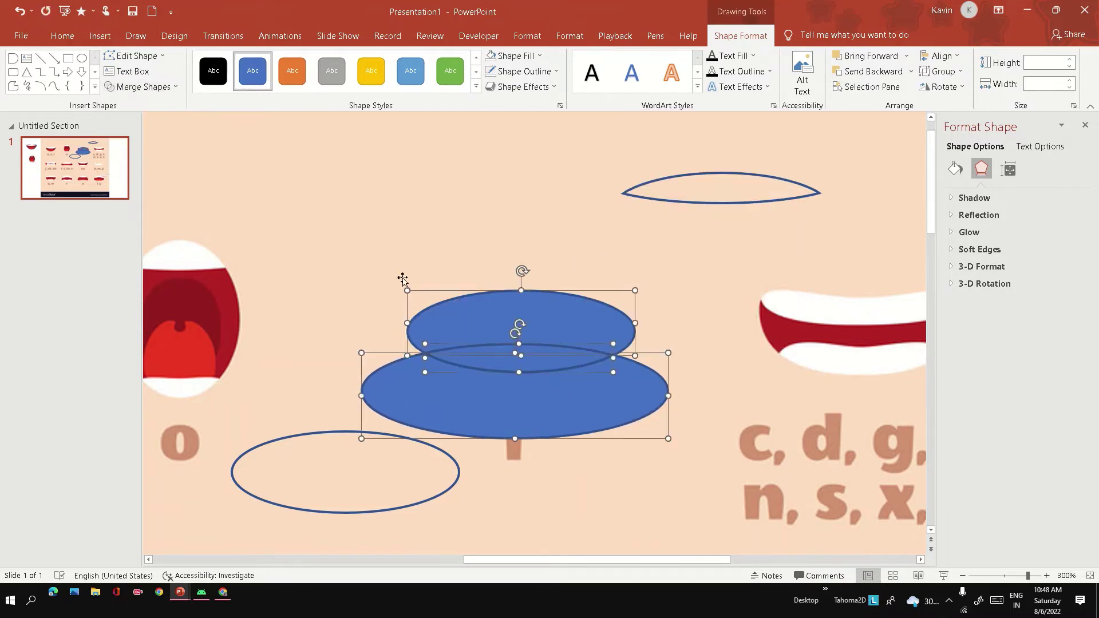
pyautogui.click(515, 320)
pyautogui.press('Delete')
pyautogui.click(520, 391)
pyautogui.press('Delete')
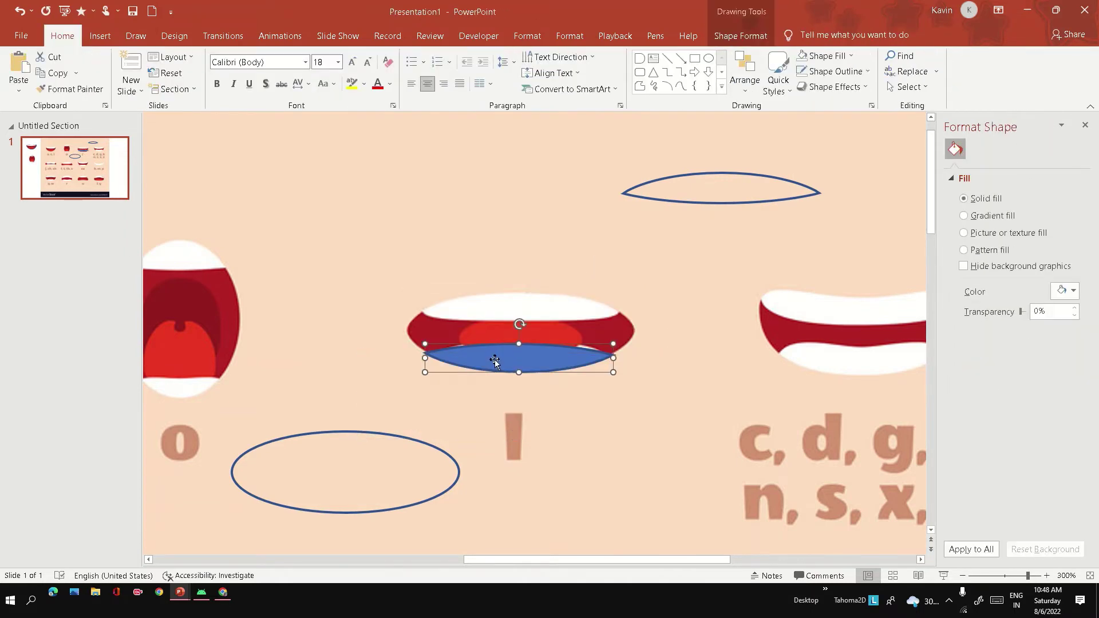
pyautogui.moveTo(495, 364); pyautogui.dragTo(669, 438)
# Draw a small blue ellipse over the tongue and reshape it with Edit Points into a blob.
pyautogui.click(98, 36)
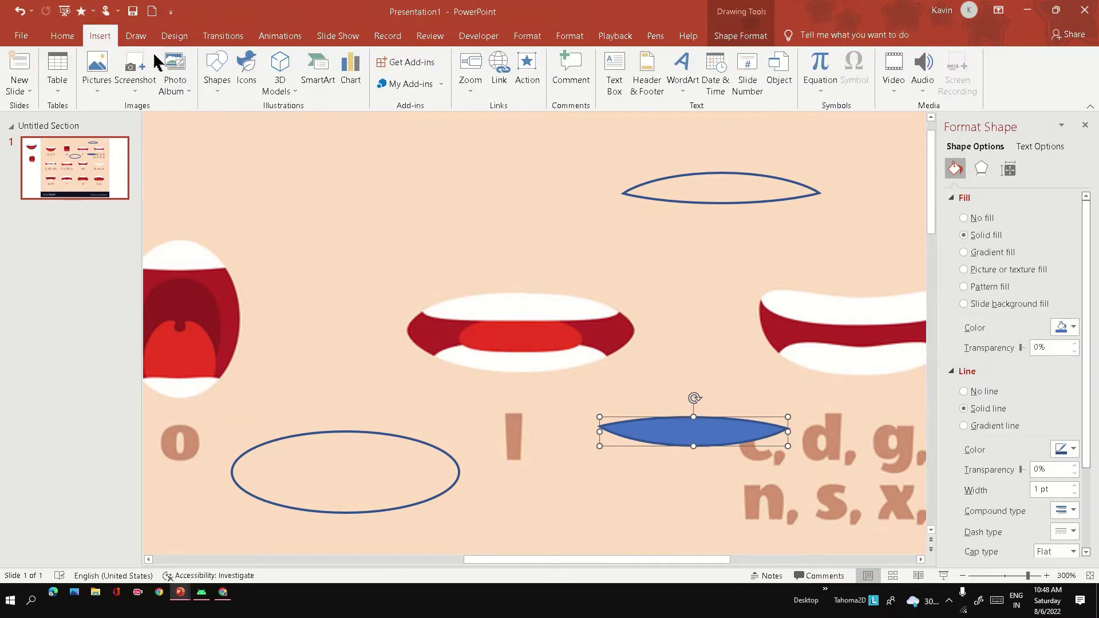
pyautogui.click(213, 91)
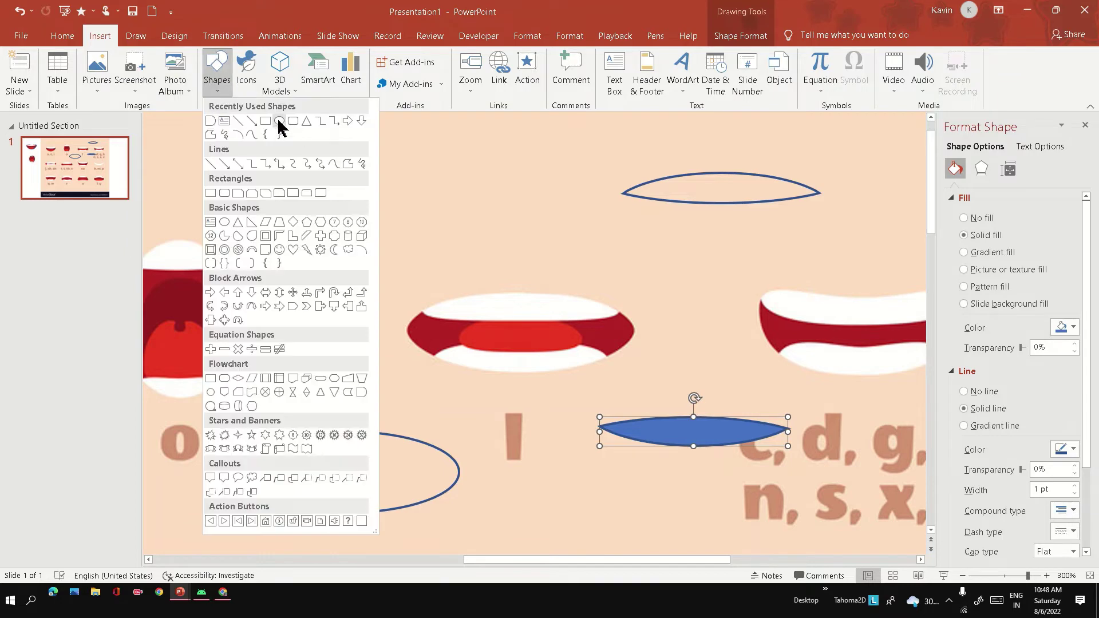
pyautogui.click(279, 122)
pyautogui.moveTo(471, 331); pyautogui.dragTo(510, 320)
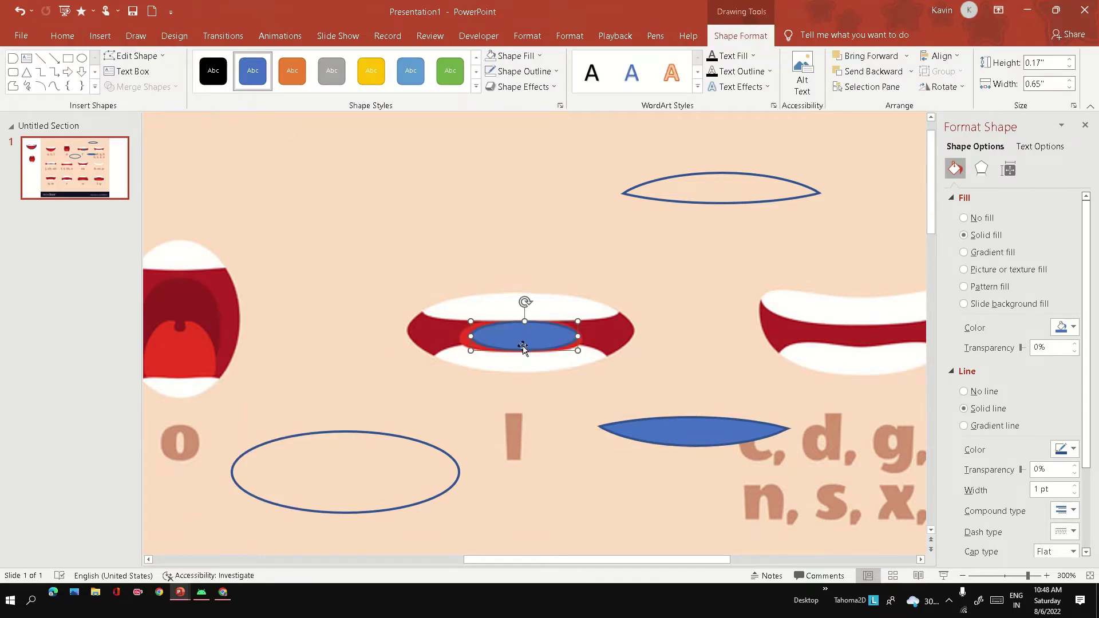
pyautogui.rightClick(523, 347)
pyautogui.click(549, 127)
pyautogui.moveTo(578, 339); pyautogui.dragTo(560, 326)
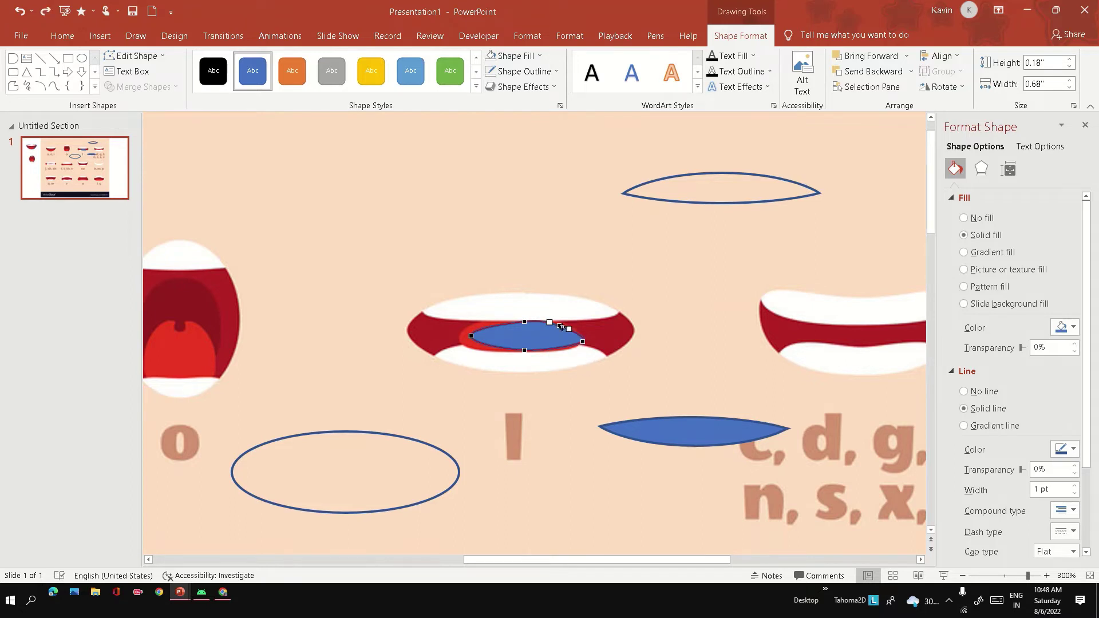
pyautogui.moveTo(561, 324); pyautogui.dragTo(597, 318)
pyautogui.scroll(3, 599, 439)
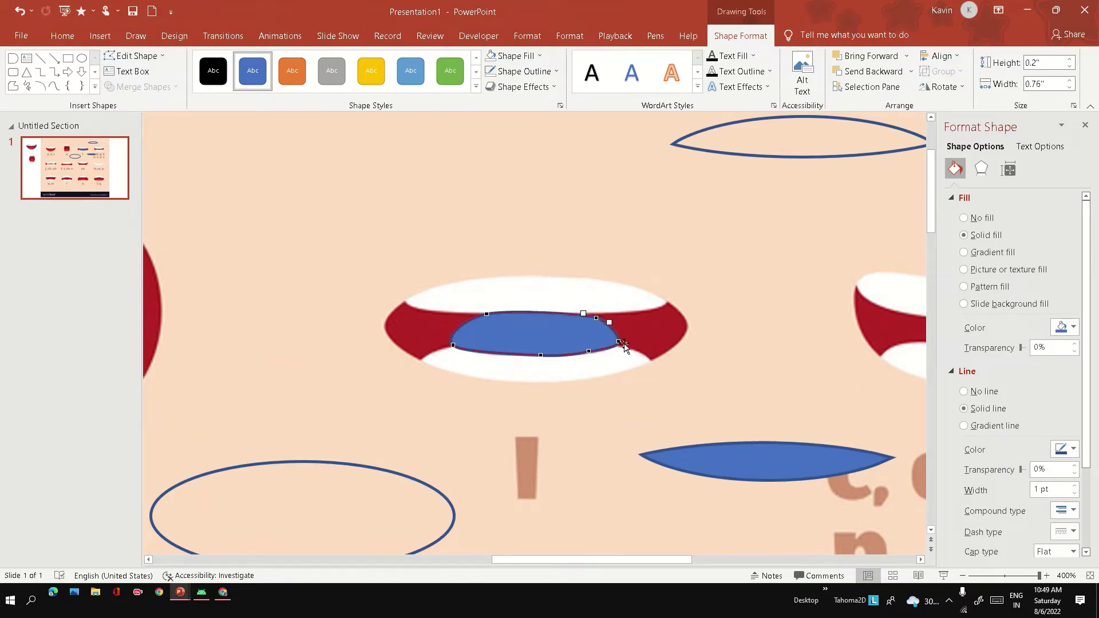
pyautogui.click(591, 350)
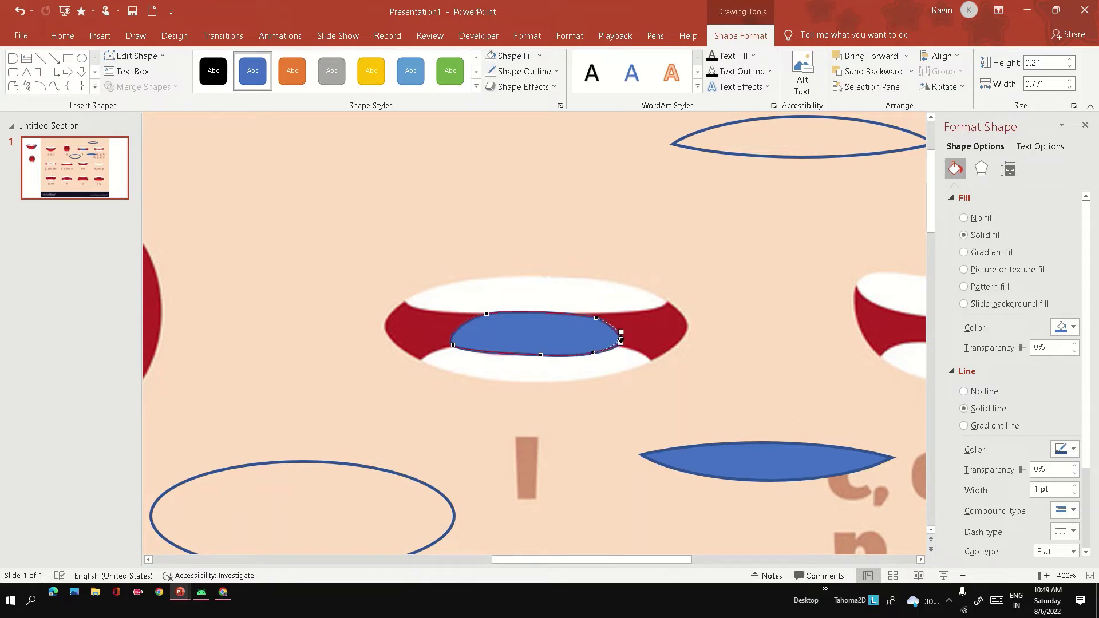
pyautogui.click(650, 339)
# Undo an accidental move of the blue shape, then drag the mouth picture up and right.
pyautogui.click(549, 346)
pyautogui.moveTo(549, 347); pyautogui.dragTo(635, 343)
pyautogui.hotkey('ctrl', 'z')
pyautogui.click(380, 468)
pyautogui.moveTo(380, 468); pyautogui.dragTo(615, 285)
# Move the lens outline onto the mouth's top and the lower blue lip piece up onto the mouth.
pyautogui.hotkey('ctrl', 'Up')
pyautogui.hotkey('ctrl', 'Up')
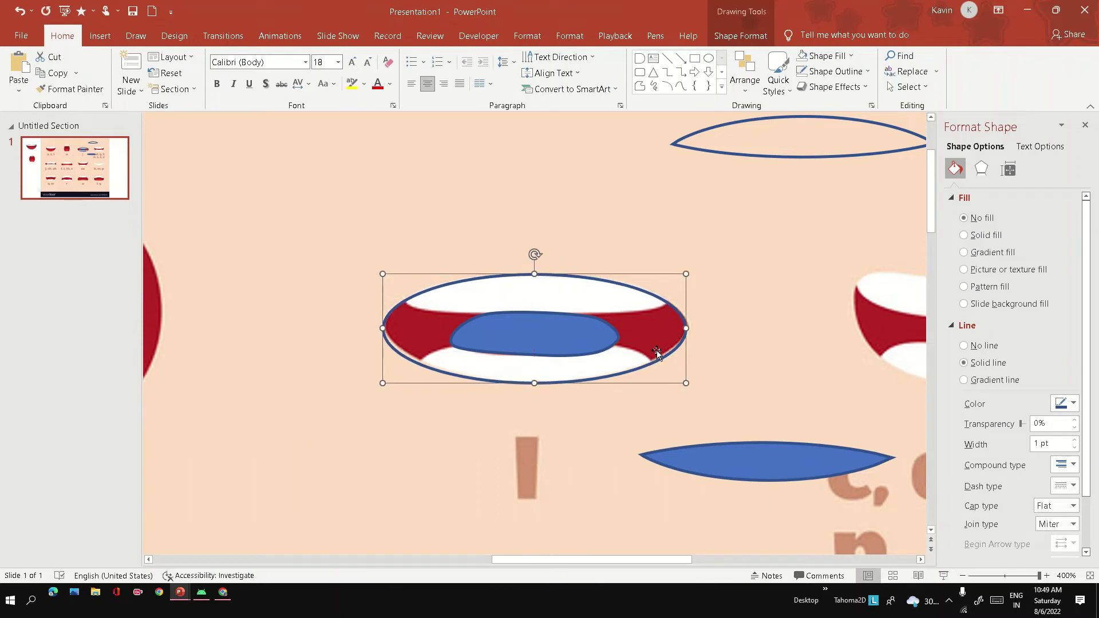
pyautogui.click(774, 156)
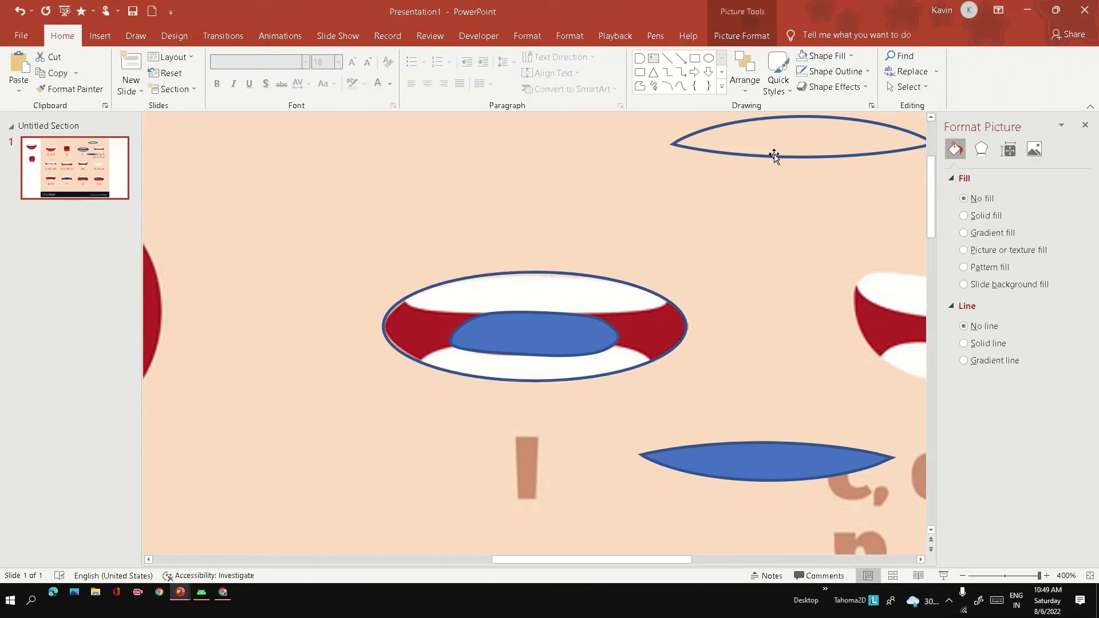
pyautogui.moveTo(772, 157)
pyautogui.mouseDown()
pyautogui.moveTo(515, 327)
pyautogui.moveTo(496, 316)
pyautogui.mouseUp()
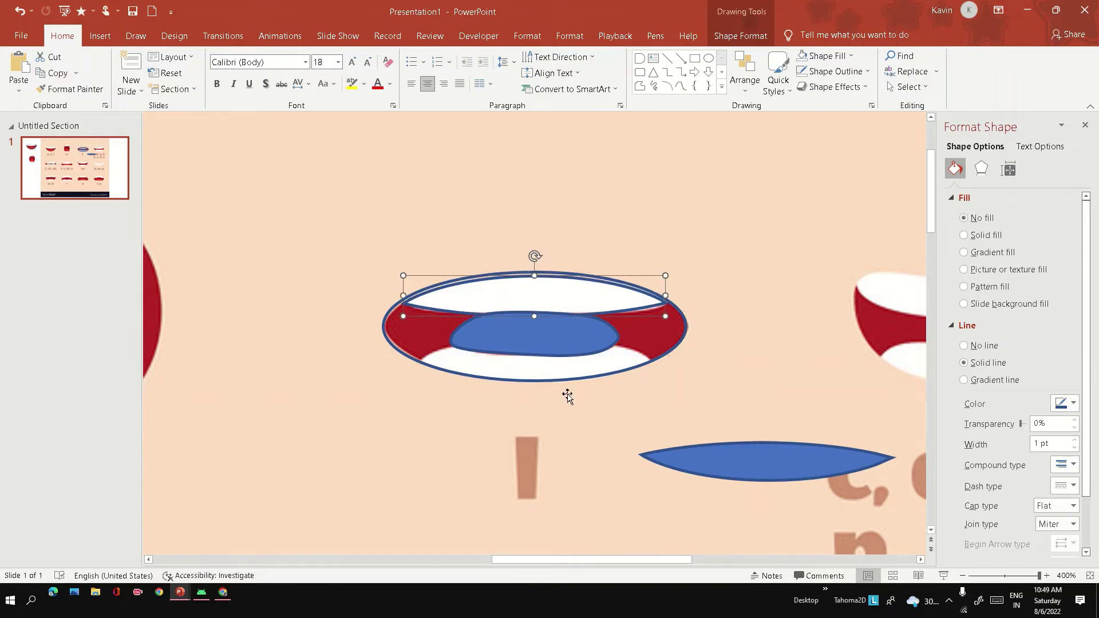
pyautogui.moveTo(723, 461); pyautogui.dragTo(493, 361)
pyautogui.press('Down')
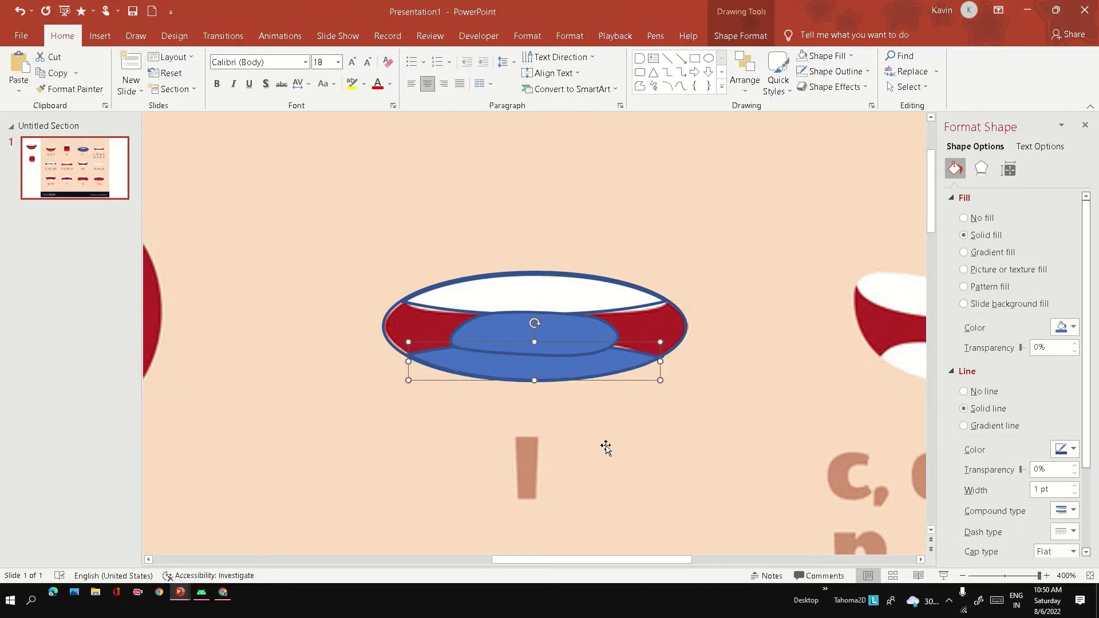
pyautogui.click(549, 298)
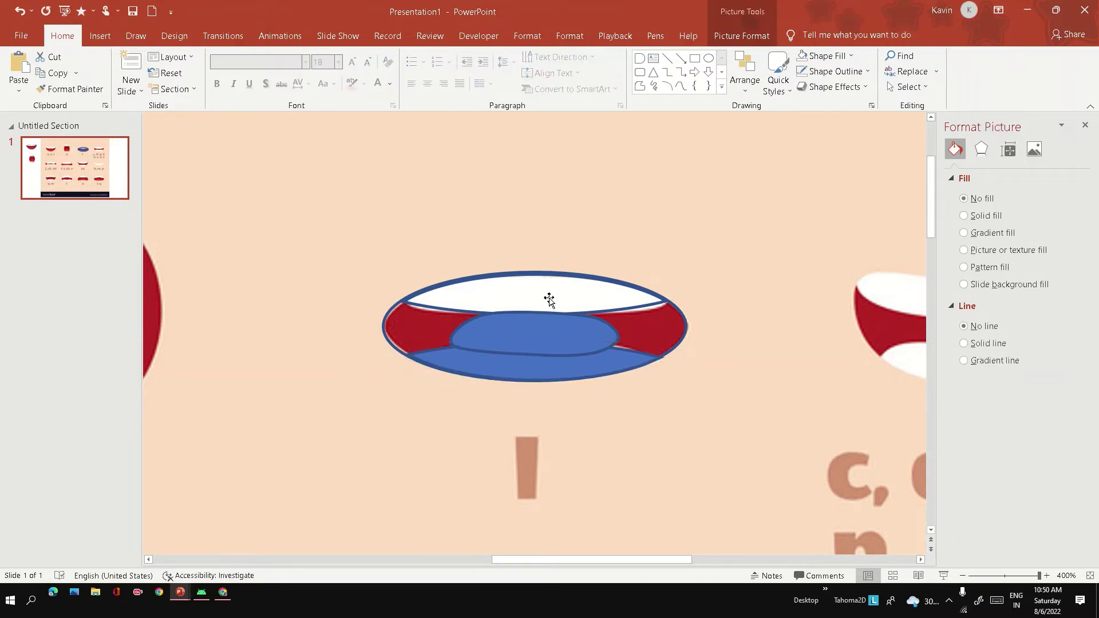
# Give the upper-lip shape a white fill and no outline.
pyautogui.click(640, 307)
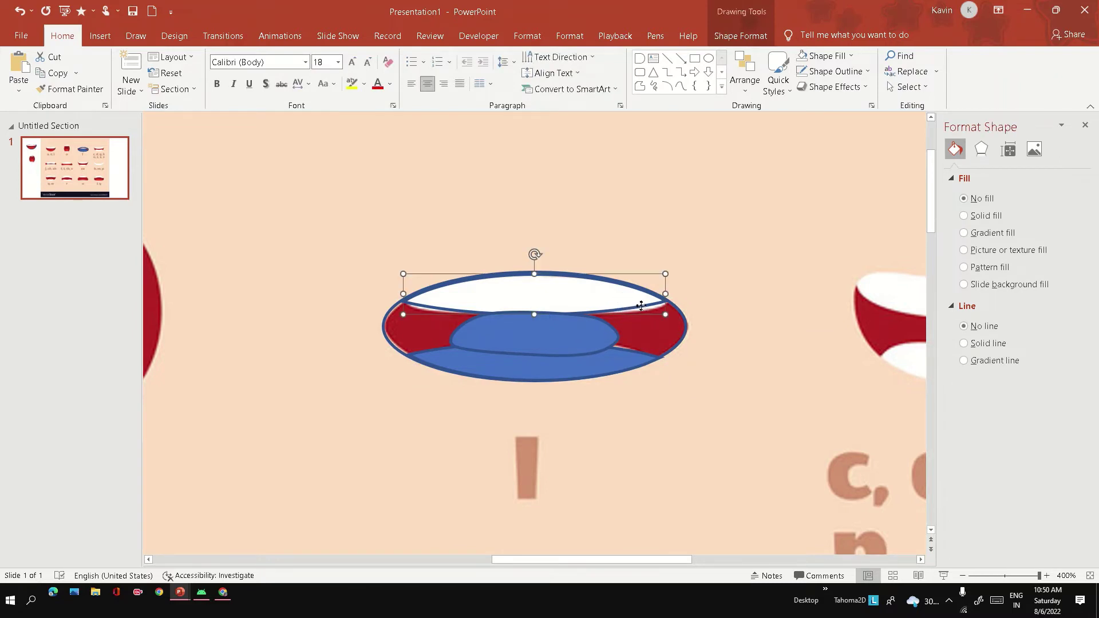
pyautogui.click(727, 40)
pyautogui.click(509, 55)
pyautogui.click(522, 192)
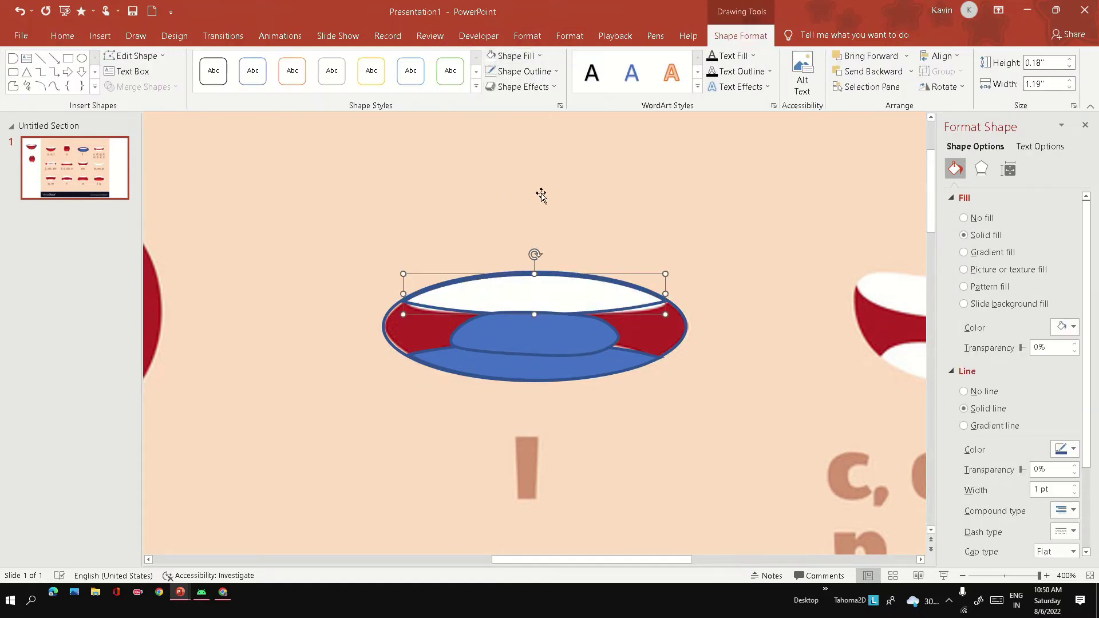
pyautogui.click(556, 72)
pyautogui.click(505, 221)
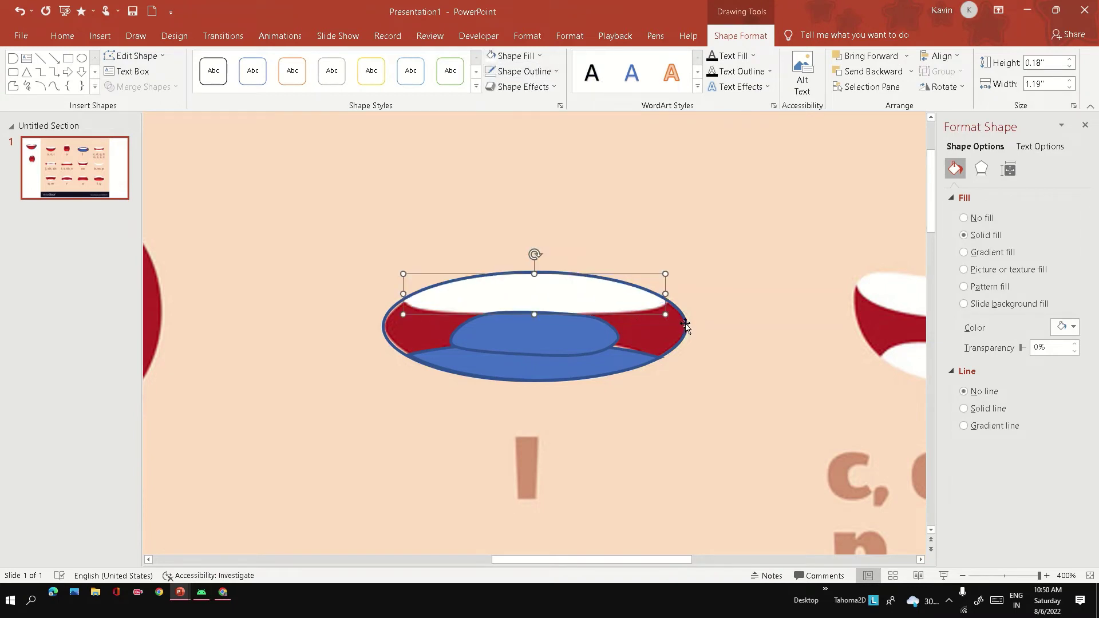
# Fill the outer ellipse with the lip red picked from the slide and remove its outline.
pyautogui.click(685, 325)
pyautogui.click(514, 56)
pyautogui.click(517, 238)
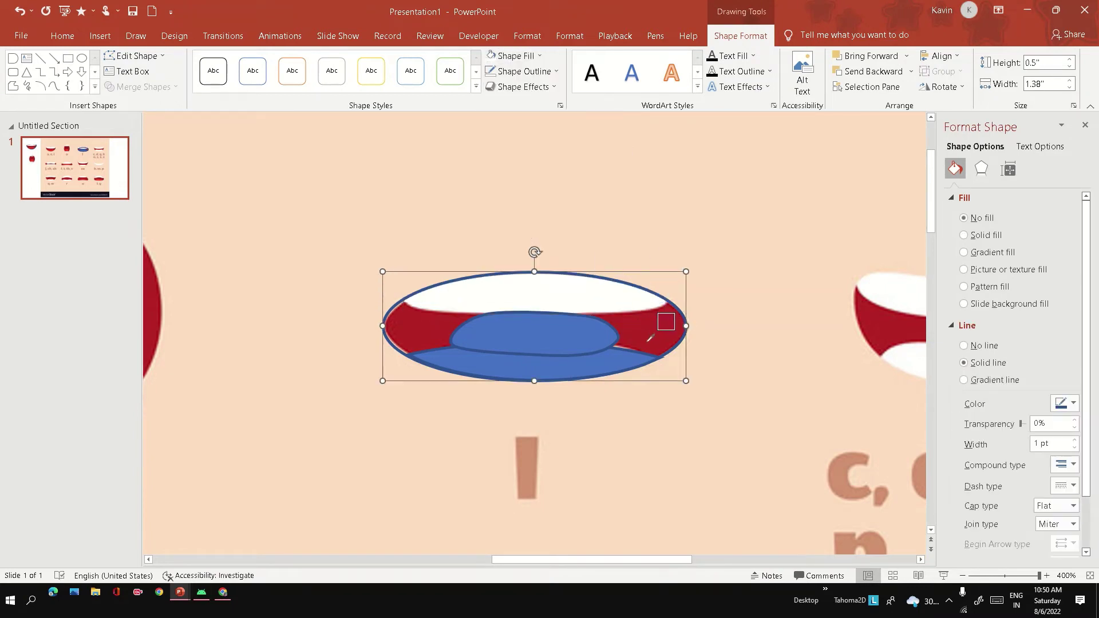
pyautogui.click(650, 339)
pyautogui.click(554, 71)
pyautogui.click(506, 219)
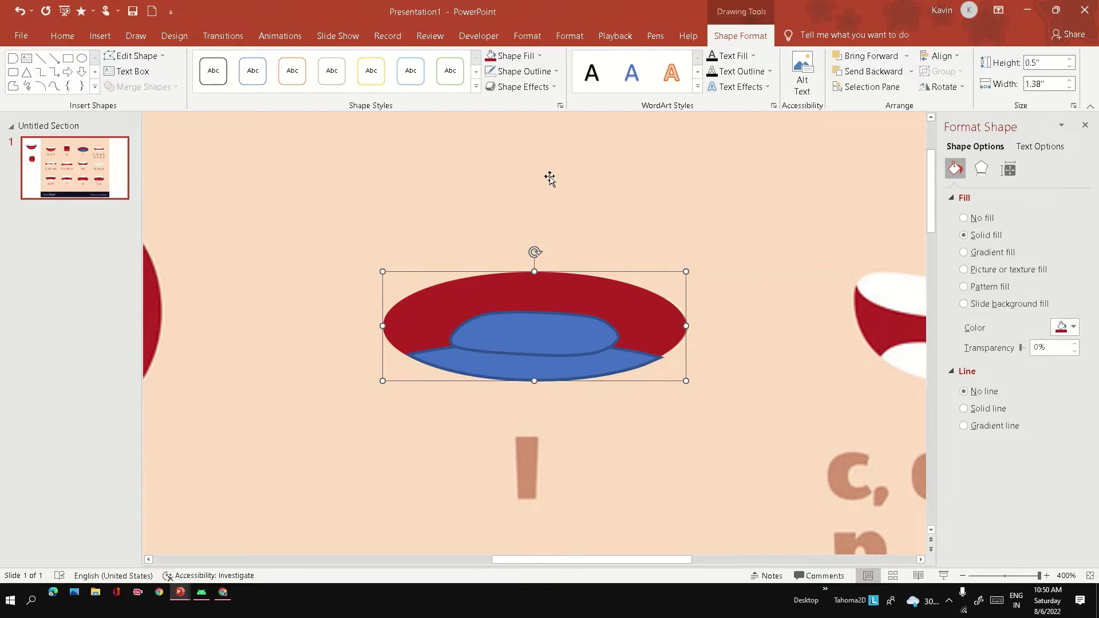
# Send the red ellipse and the mouth picture to the back, and nudge the white oval upward.
pyautogui.rightClick(597, 312)
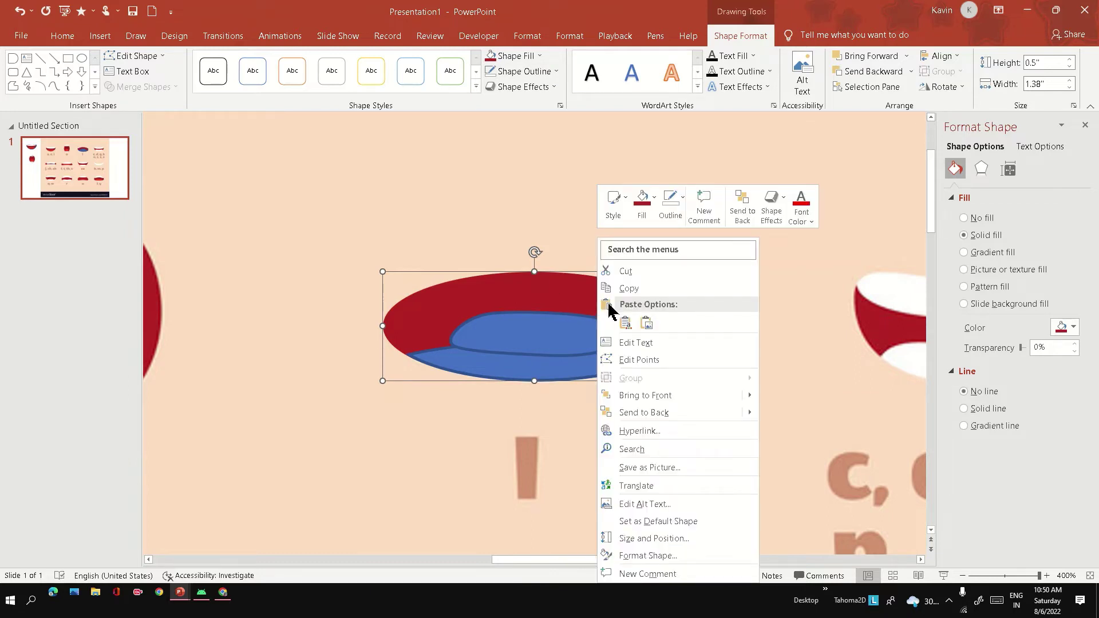
pyautogui.click(629, 411)
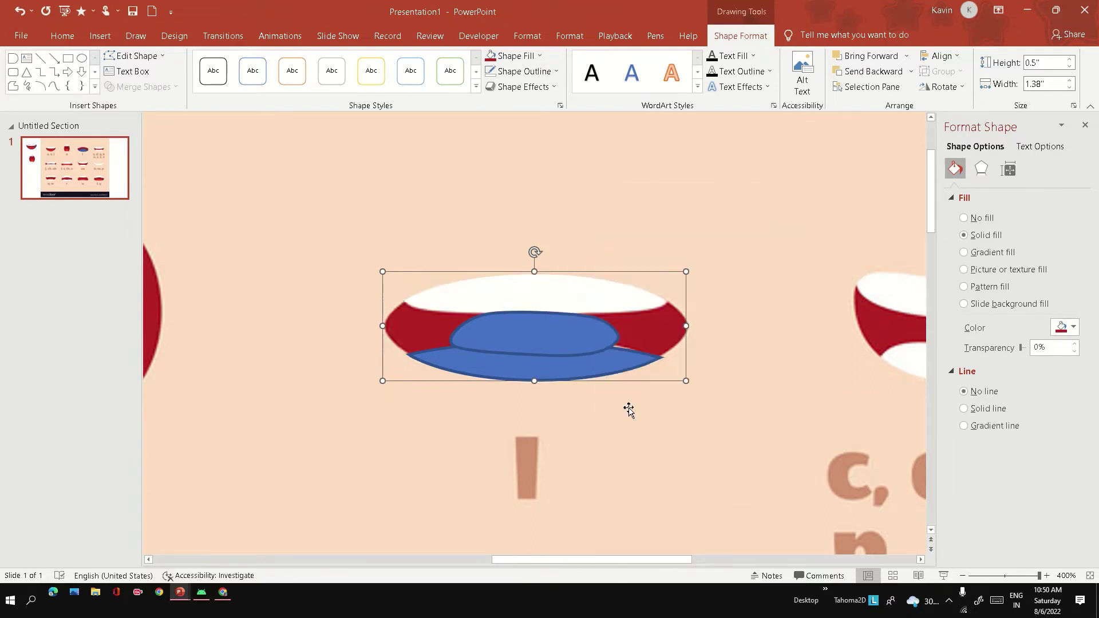
pyautogui.rightClick(679, 212)
pyautogui.click(716, 371)
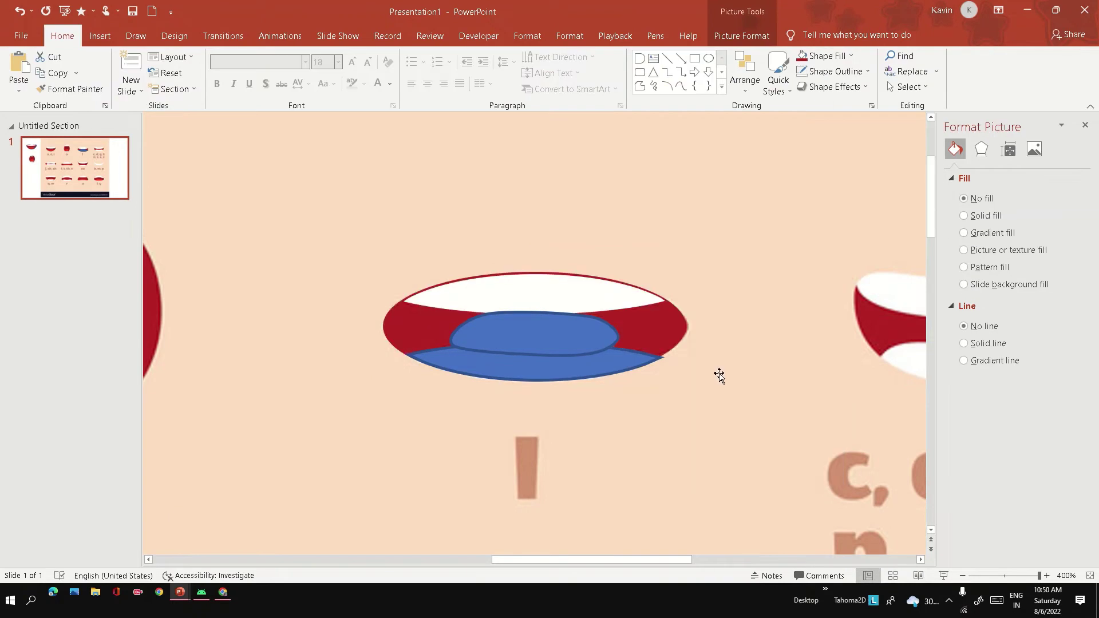
pyautogui.click(511, 298)
pyautogui.press('Up')
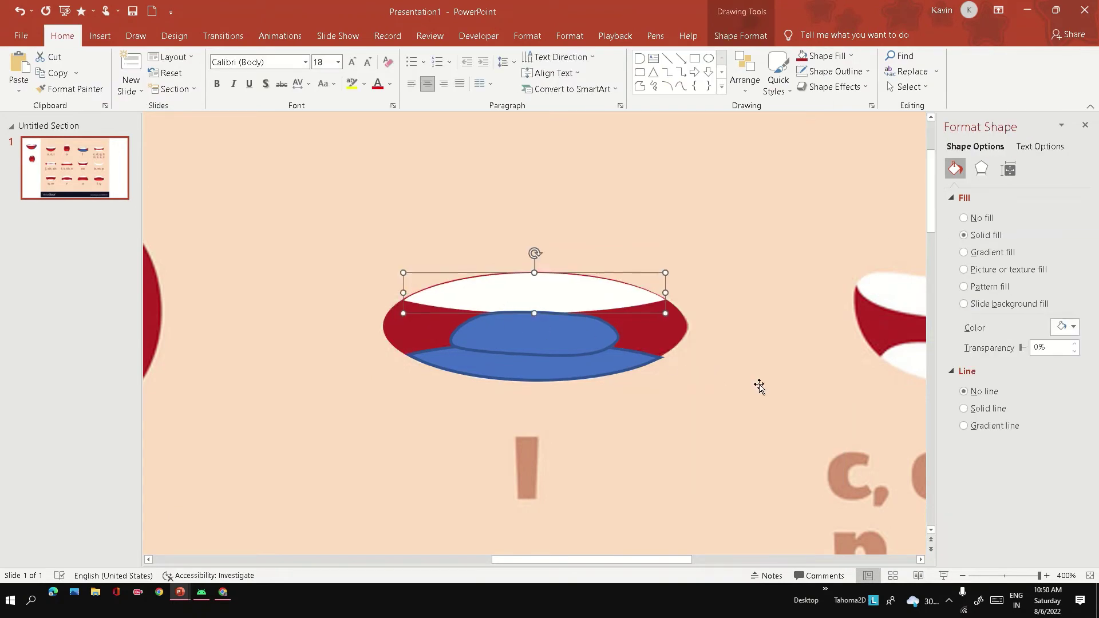
pyautogui.click(616, 368)
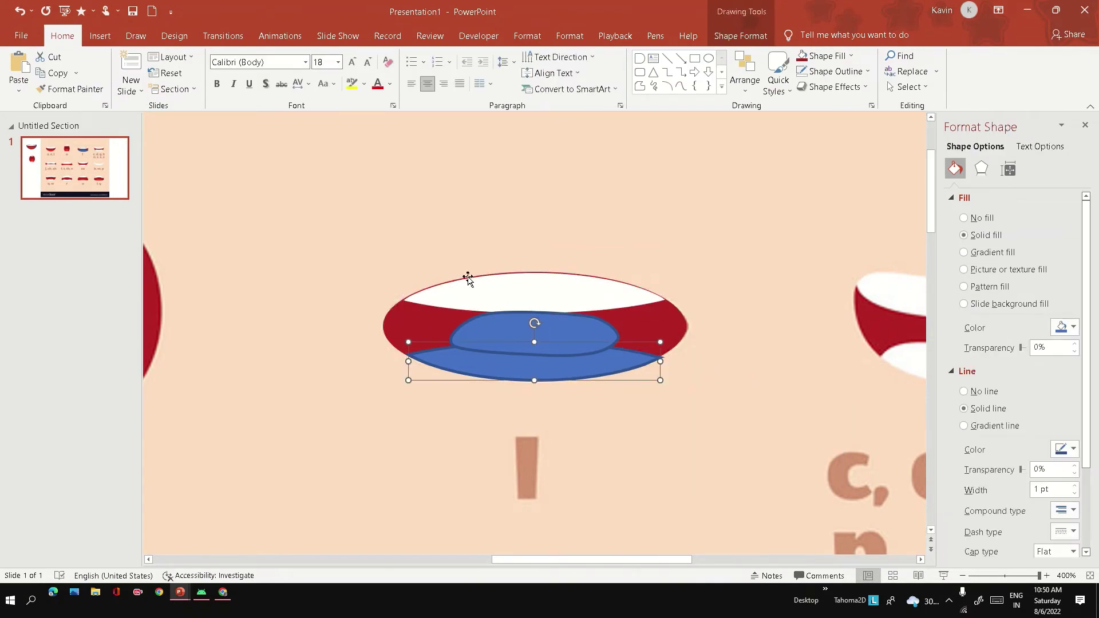
# Give the lower teeth shape a white fill and no outline.
pyautogui.click(740, 35)
pyautogui.click(541, 56)
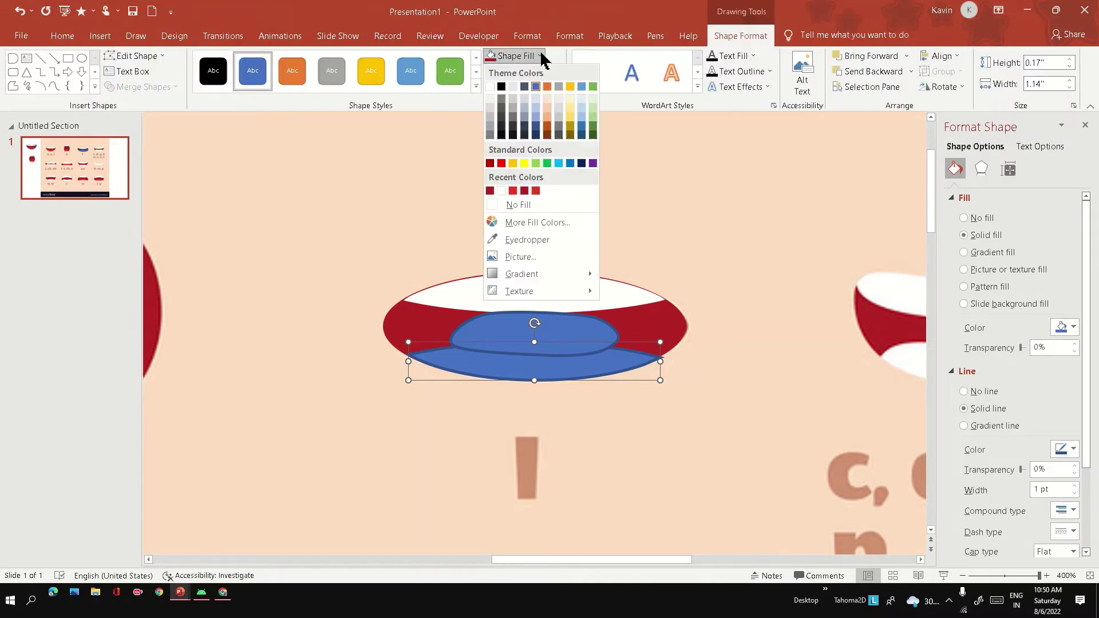
pyautogui.click(490, 87)
pyautogui.click(552, 71)
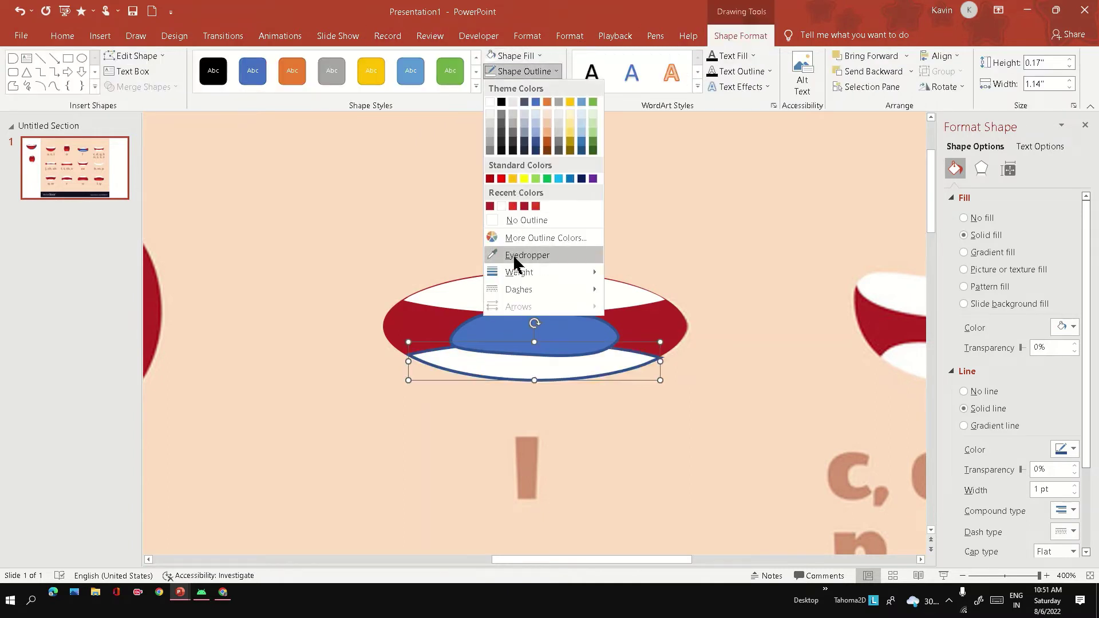
pyautogui.click(527, 221)
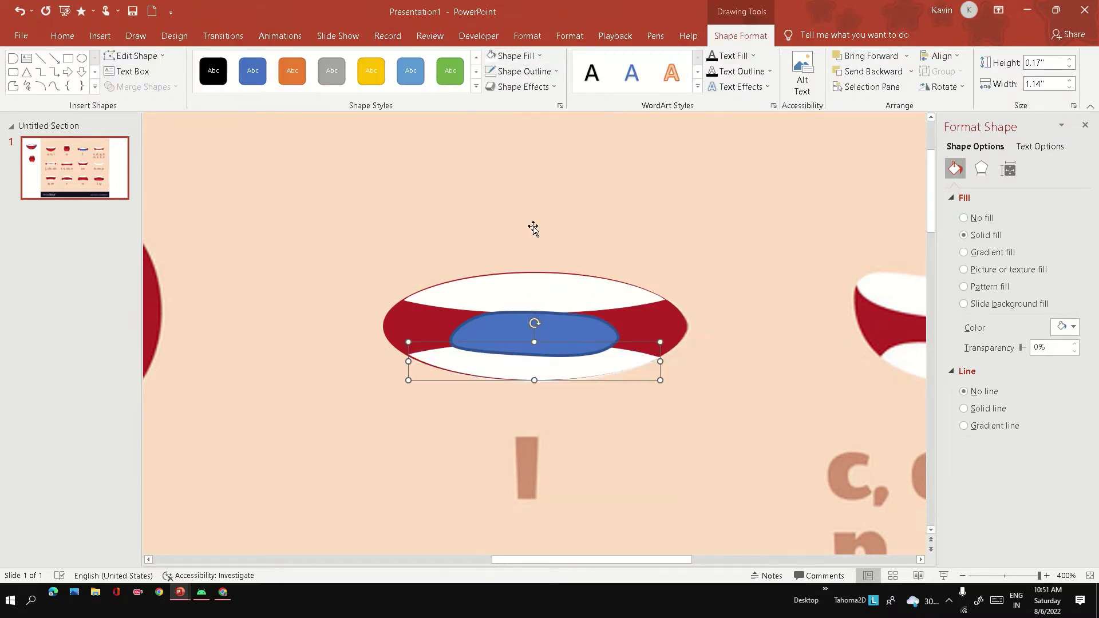
# Fill the inner tongue shape red and remove its outline.
pyautogui.click(583, 335)
pyautogui.scroll(-5, 595, 344)
pyautogui.click(540, 56)
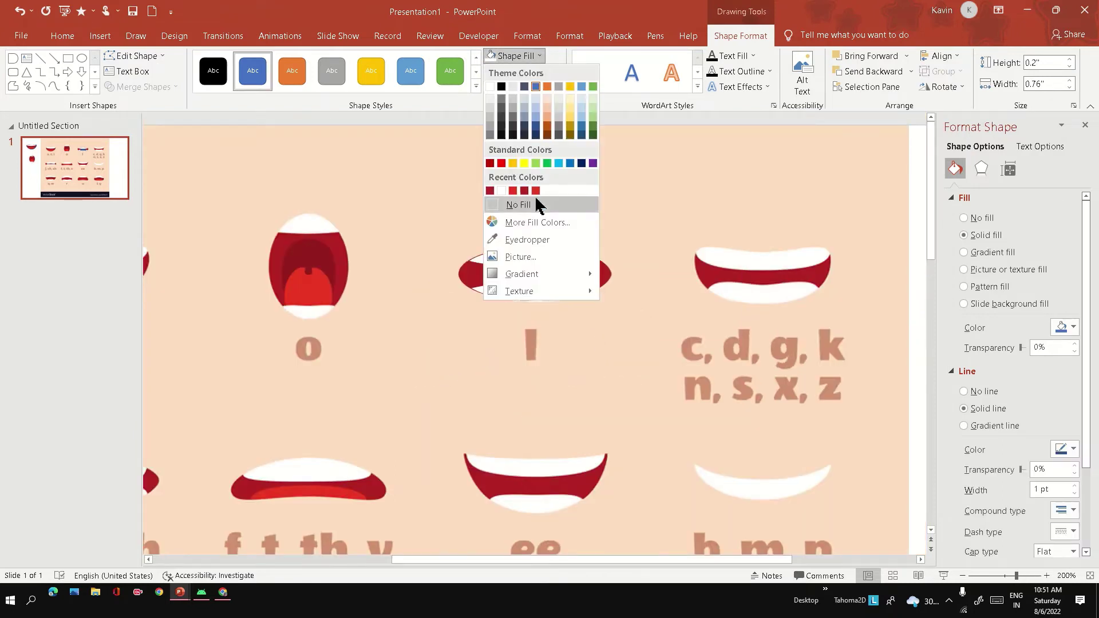
pyautogui.click(535, 195)
pyautogui.click(553, 71)
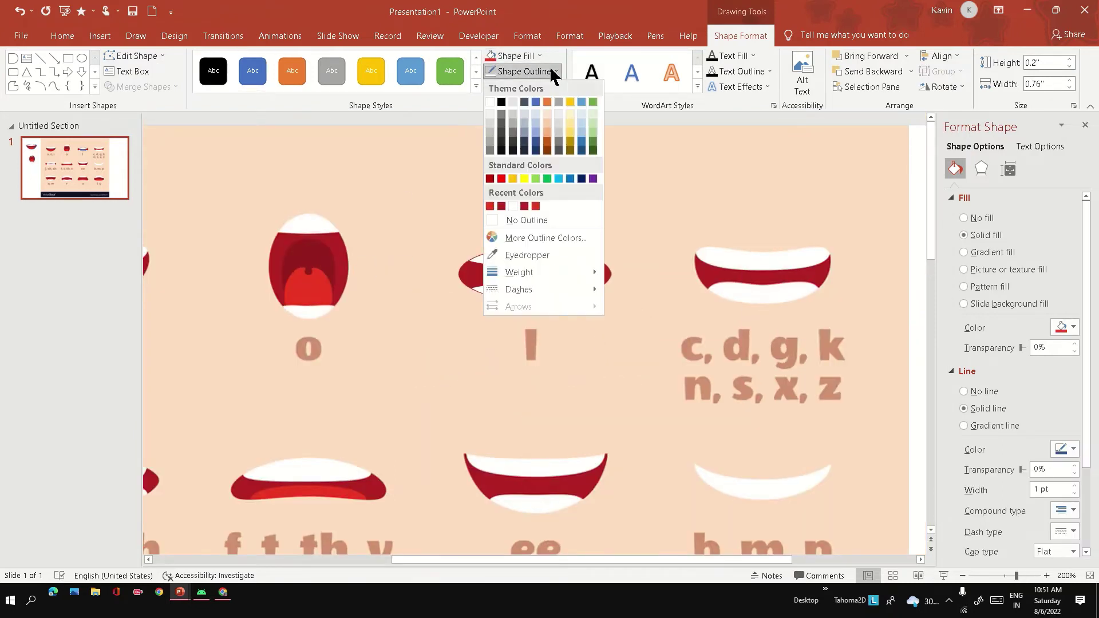
pyautogui.press('n')
pyautogui.scroll(5, 644, 269)
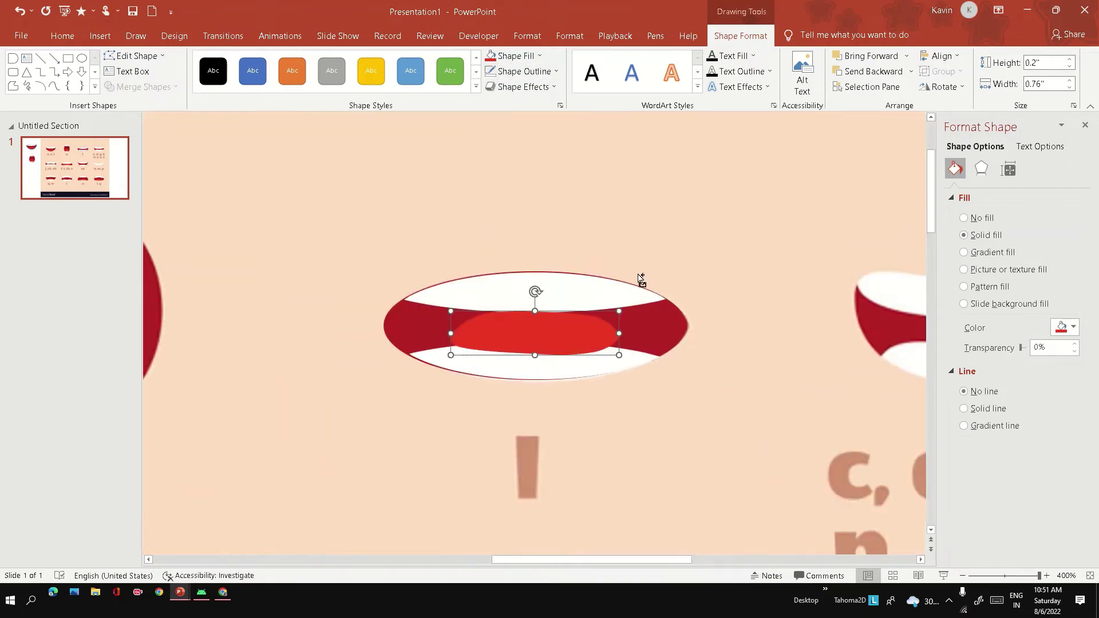
# Bring the upper white lip shape to the front.
pyautogui.click(816, 379)
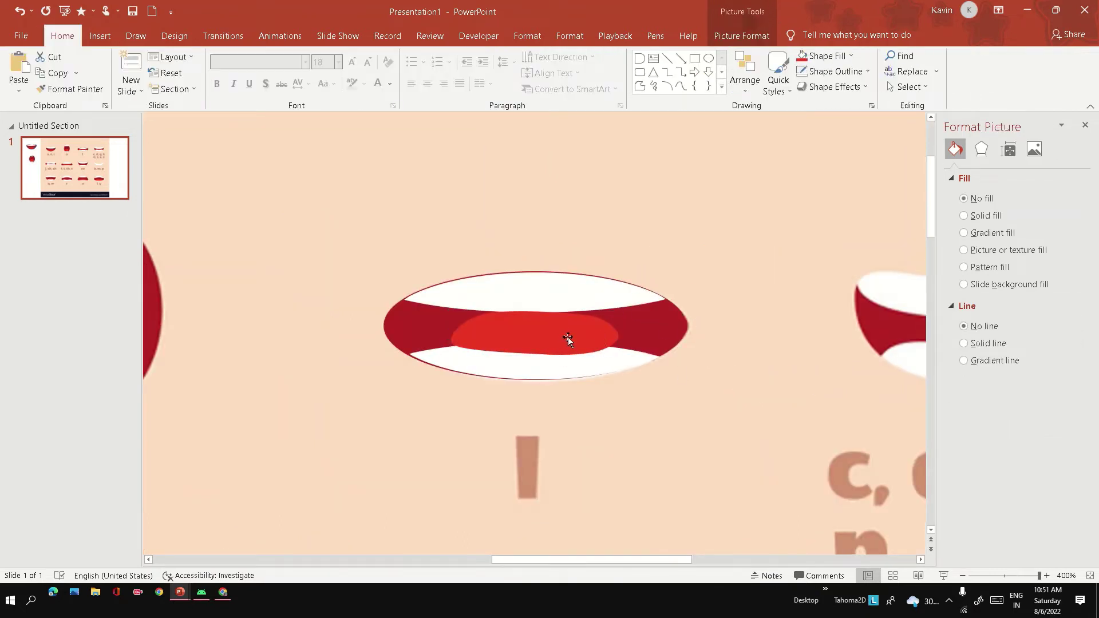
pyautogui.rightClick(570, 302)
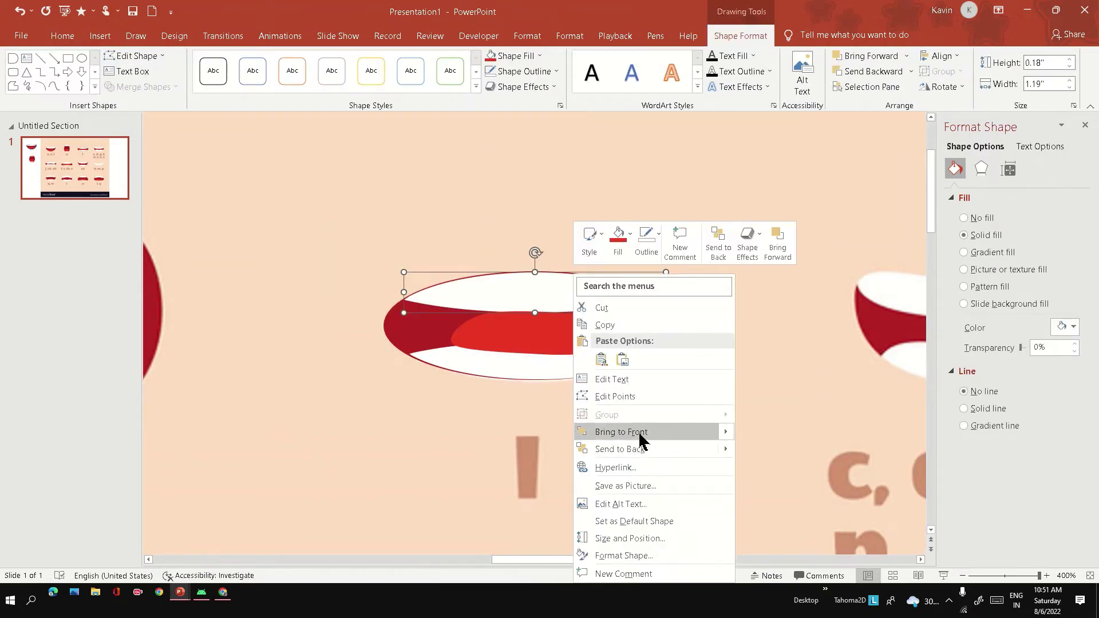
pyautogui.click(722, 379)
# Group all the l mouth pieces and move the group to the slide's left margin.
pyautogui.scroll(-10, 649, 361)
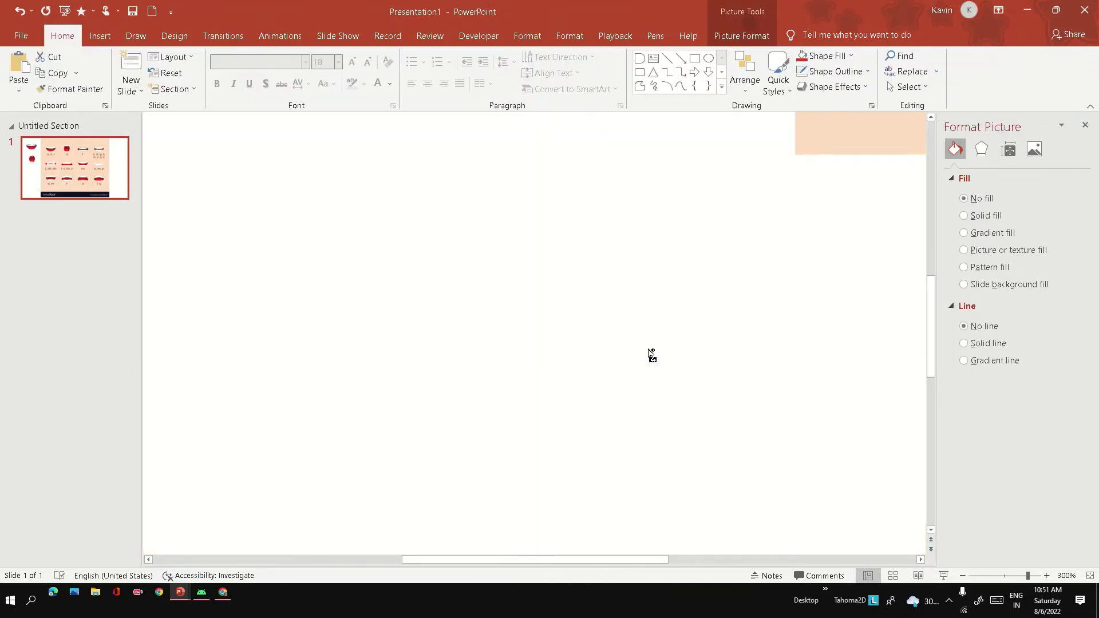
pyautogui.click(760, 206)
pyautogui.click(556, 255)
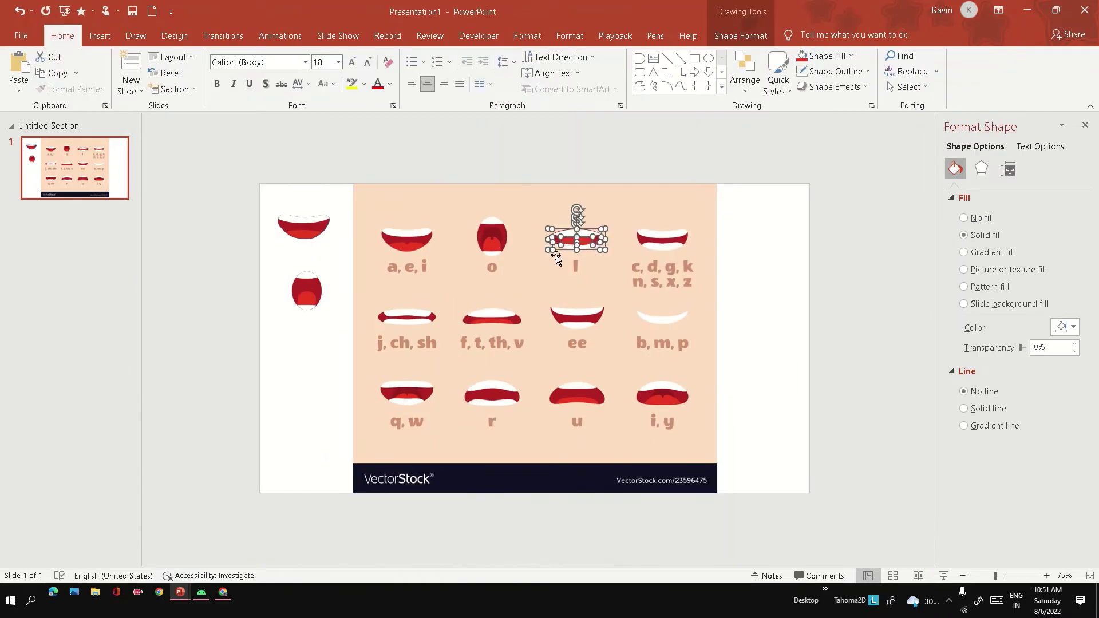
pyautogui.rightClick(570, 236)
pyautogui.moveTo(677, 346)
pyautogui.click(758, 341)
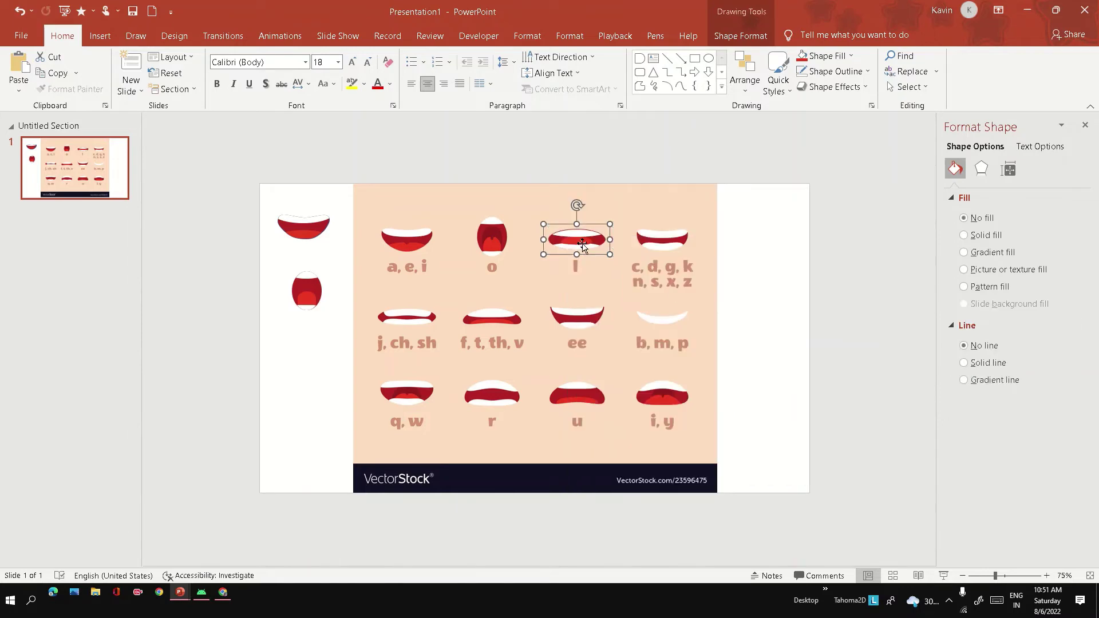
pyautogui.moveTo(575, 239); pyautogui.dragTo(309, 350)
pyautogui.press('Escape')
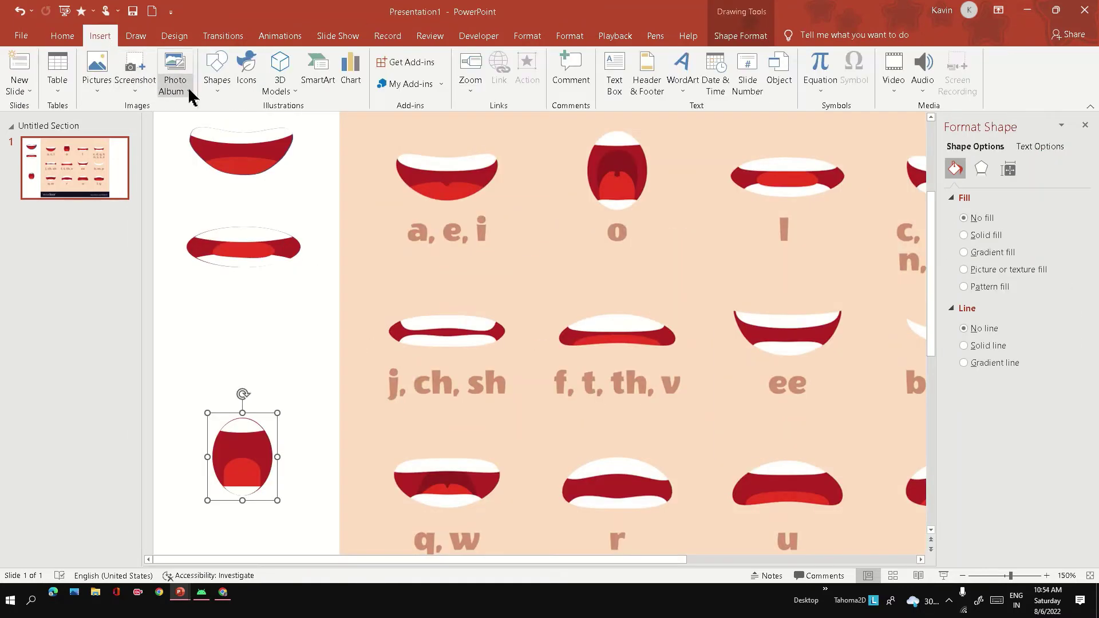
pyautogui.click(217, 72)
# Draw an oval over the j, ch, sh mouth and stretch it to about 1.42" by 0.42" around the lips.
pyautogui.click(269, 123)
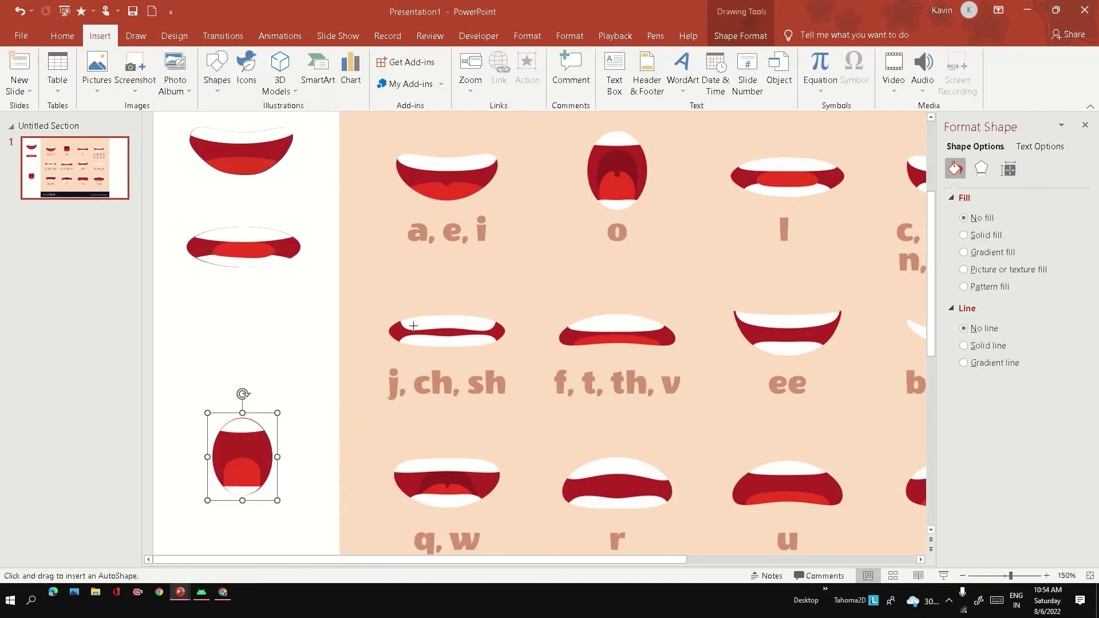
pyautogui.moveTo(413, 326)
pyautogui.mouseDown()
pyautogui.moveTo(501, 347)
pyautogui.moveTo(532, 318)
pyautogui.mouseUp()
pyautogui.scroll(5, 424, 321)
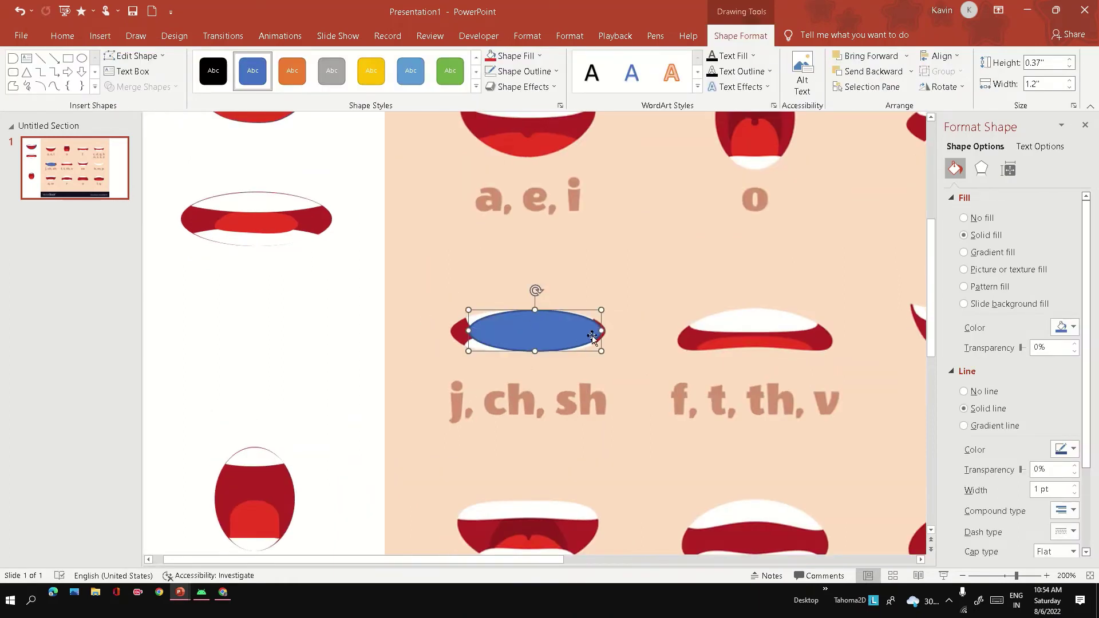
pyautogui.moveTo(601, 331); pyautogui.dragTo(605, 331)
pyautogui.moveTo(468, 337); pyautogui.dragTo(449, 331)
pyautogui.moveTo(527, 351); pyautogui.dragTo(526, 355)
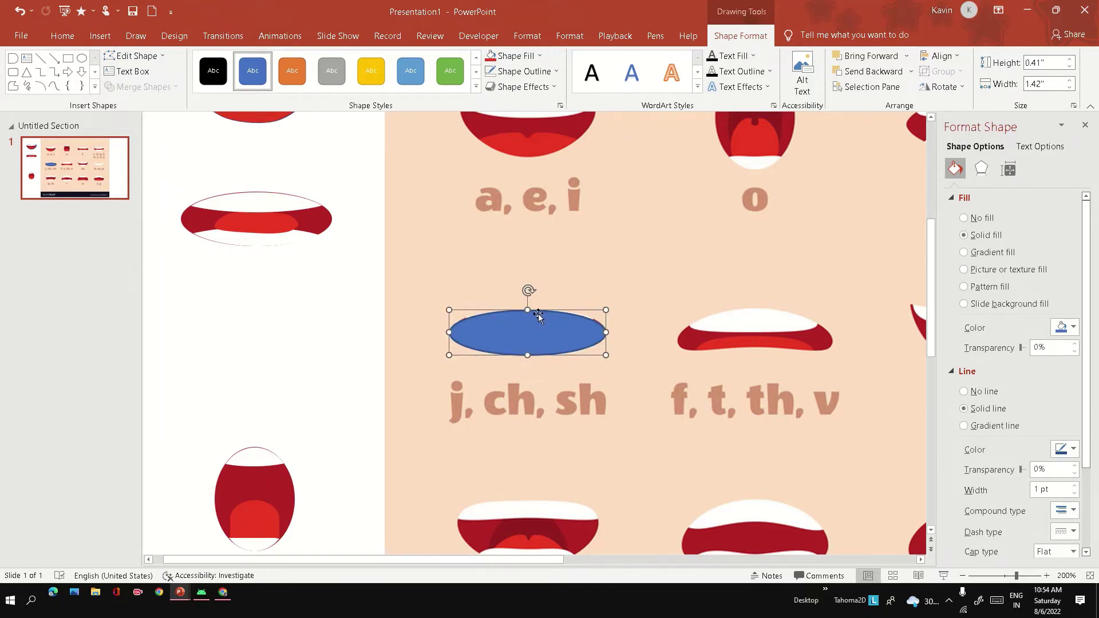
pyautogui.moveTo(538, 316); pyautogui.dragTo(537, 349)
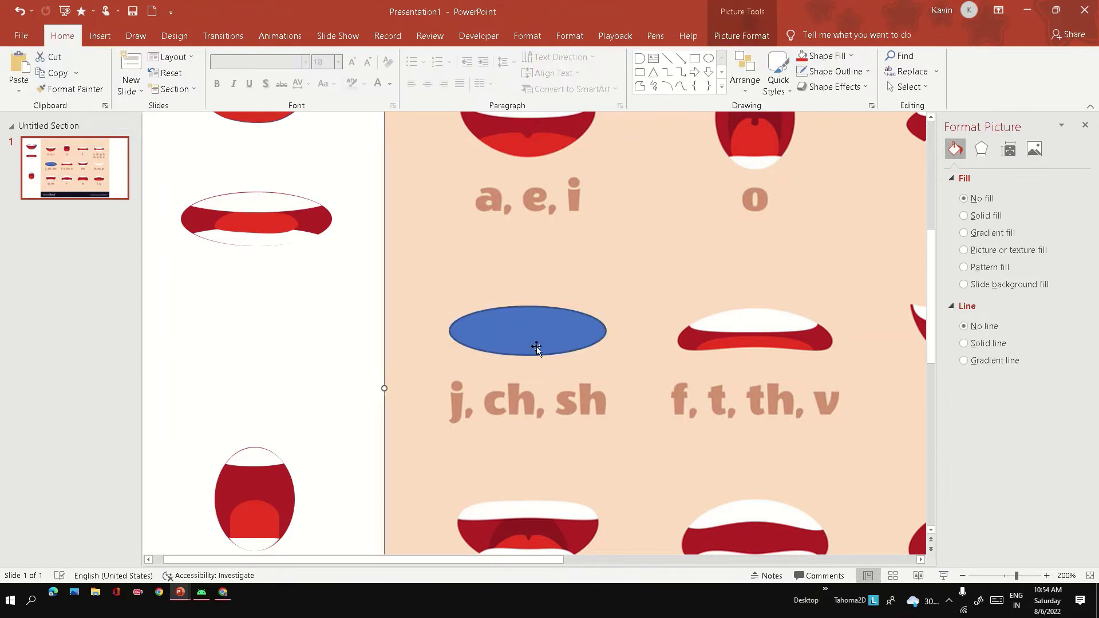
pyautogui.click(537, 349)
pyautogui.click(527, 36)
# Set the oval to No Fill so only its outline rings the lips.
pyautogui.click(740, 37)
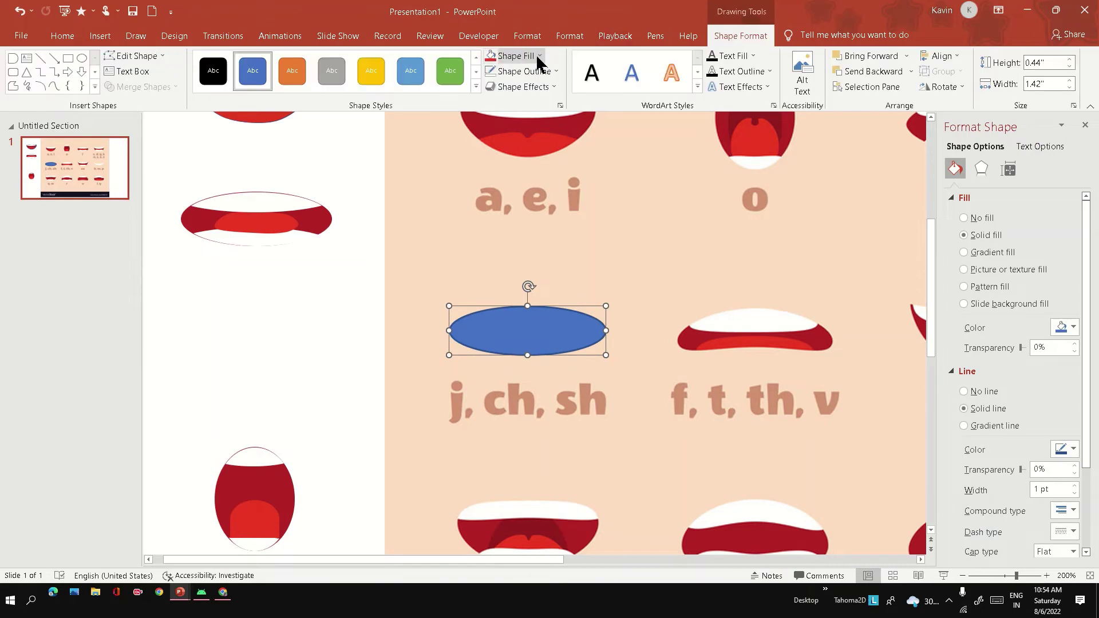
pyautogui.click(538, 57)
pyautogui.click(518, 218)
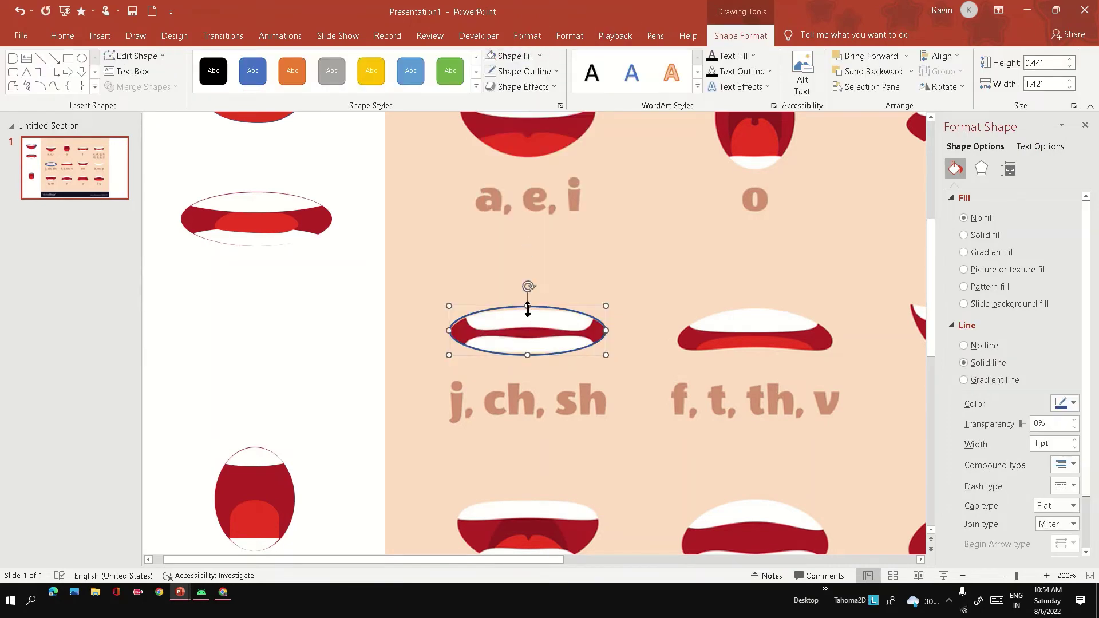
pyautogui.click(566, 329)
pyautogui.click(549, 310)
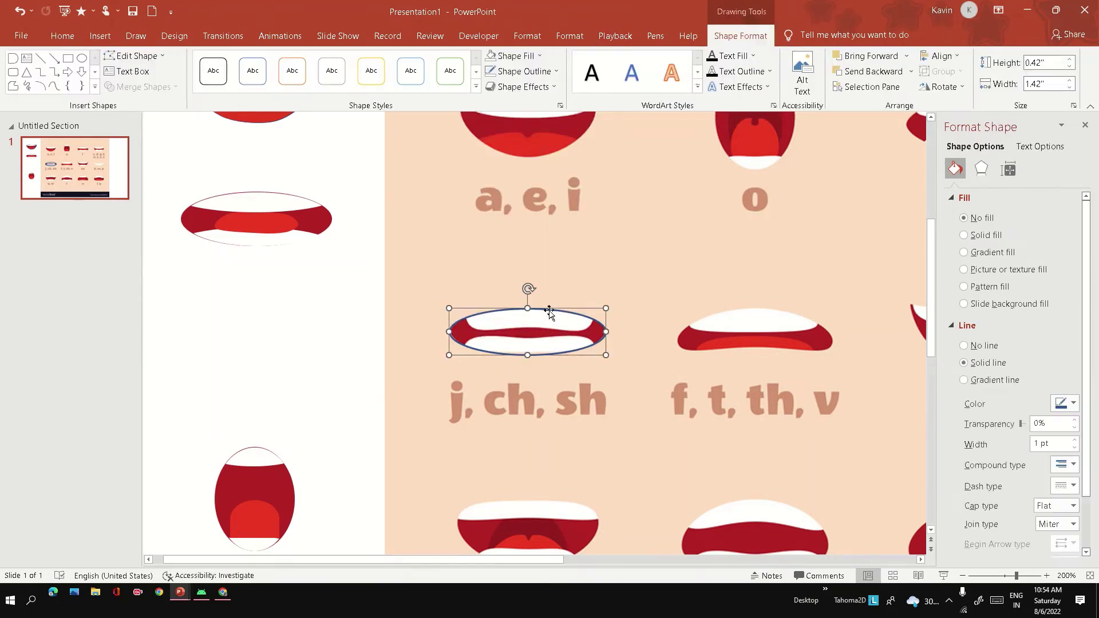
pyautogui.click(337, 36)
# Draw an oval over the upper lip and edit its points to follow the lip.
pyautogui.click(100, 35)
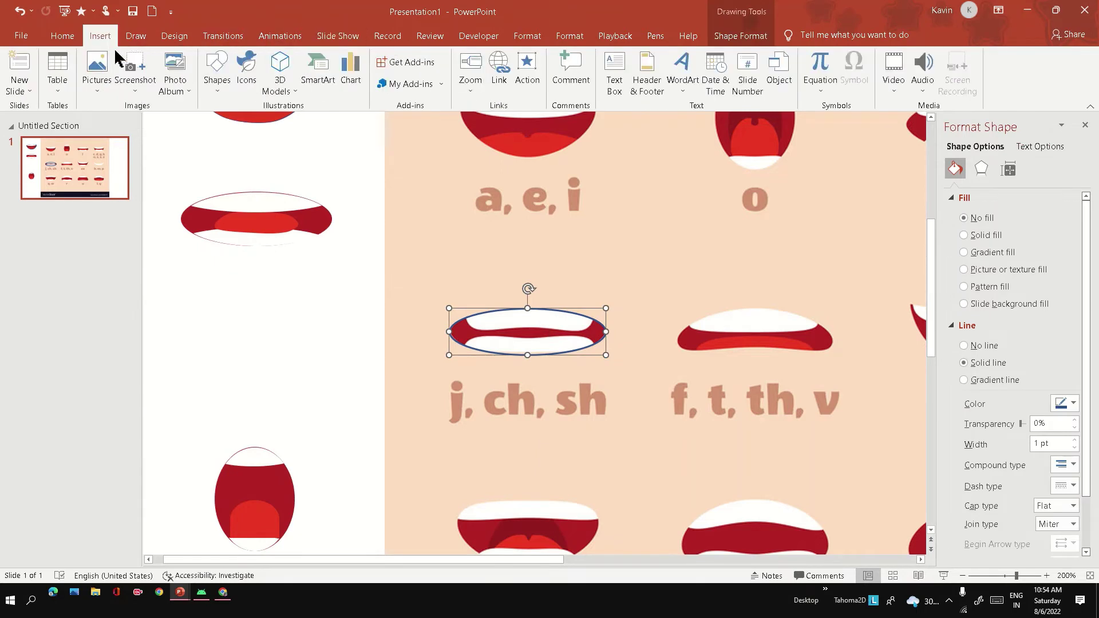
pyautogui.click(217, 71)
pyautogui.click(265, 134)
pyautogui.moveTo(470, 308); pyautogui.dragTo(593, 327)
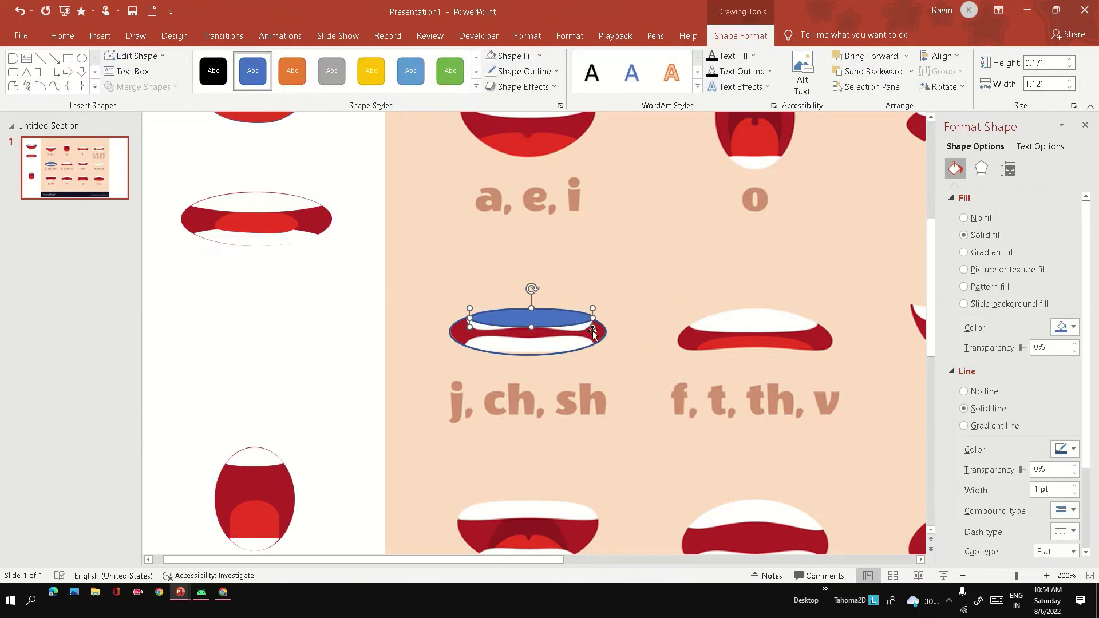
pyautogui.rightClick(580, 323)
pyautogui.click(594, 347)
pyautogui.moveTo(578, 331); pyautogui.dragTo(578, 331)
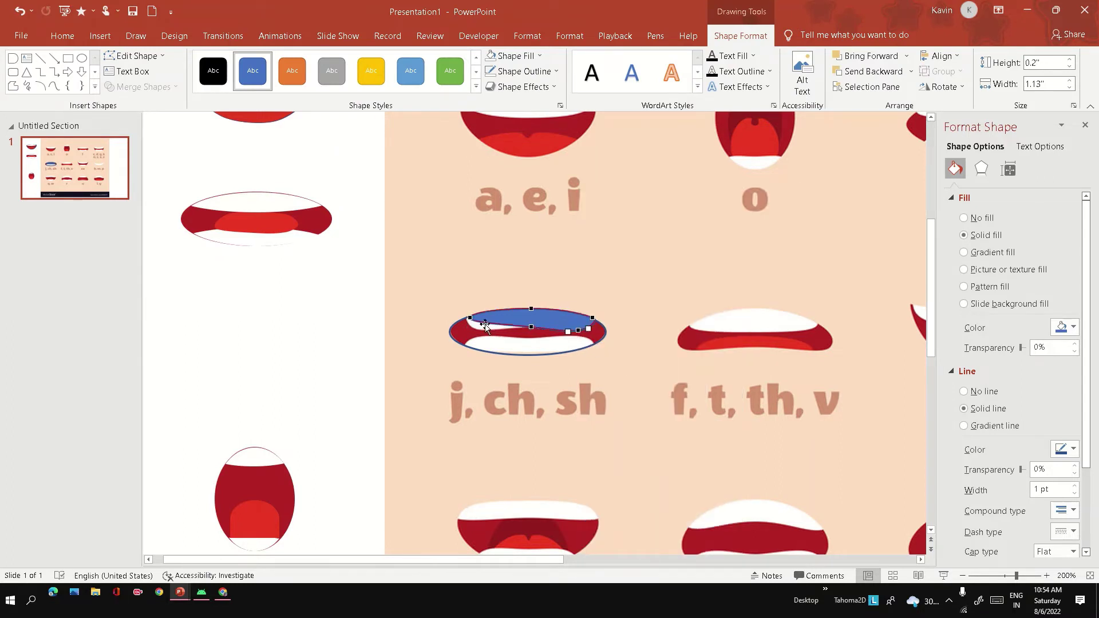
pyautogui.moveTo(478, 331); pyautogui.dragTo(516, 306)
# Draw a second oval across the lower lip and reshape its points to fit.
pyautogui.click(106, 37)
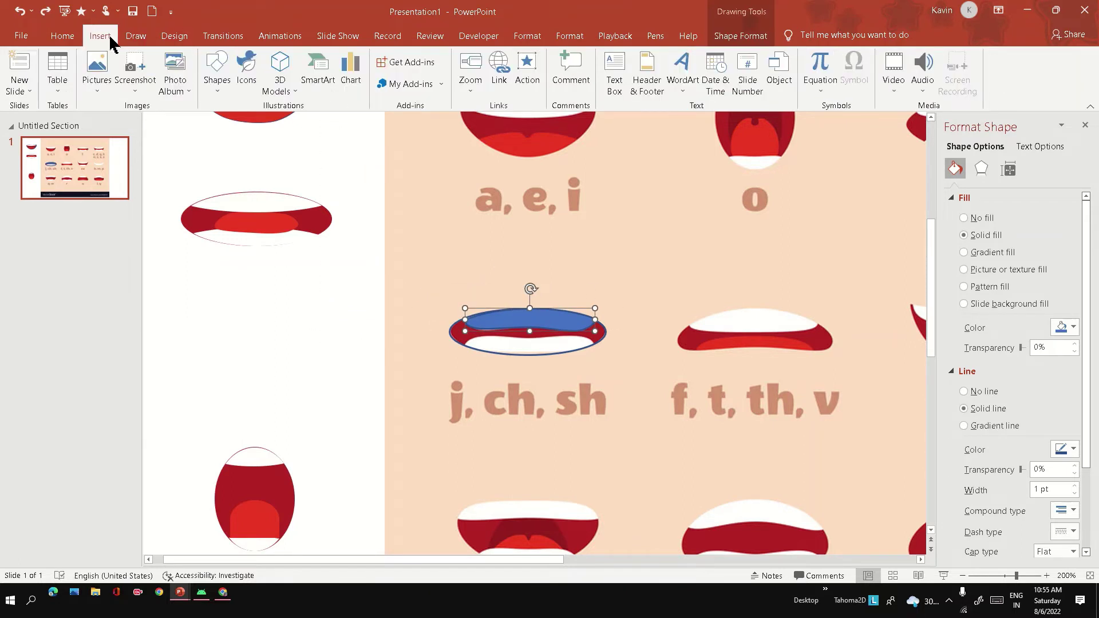
pyautogui.click(213, 95)
pyautogui.click(271, 127)
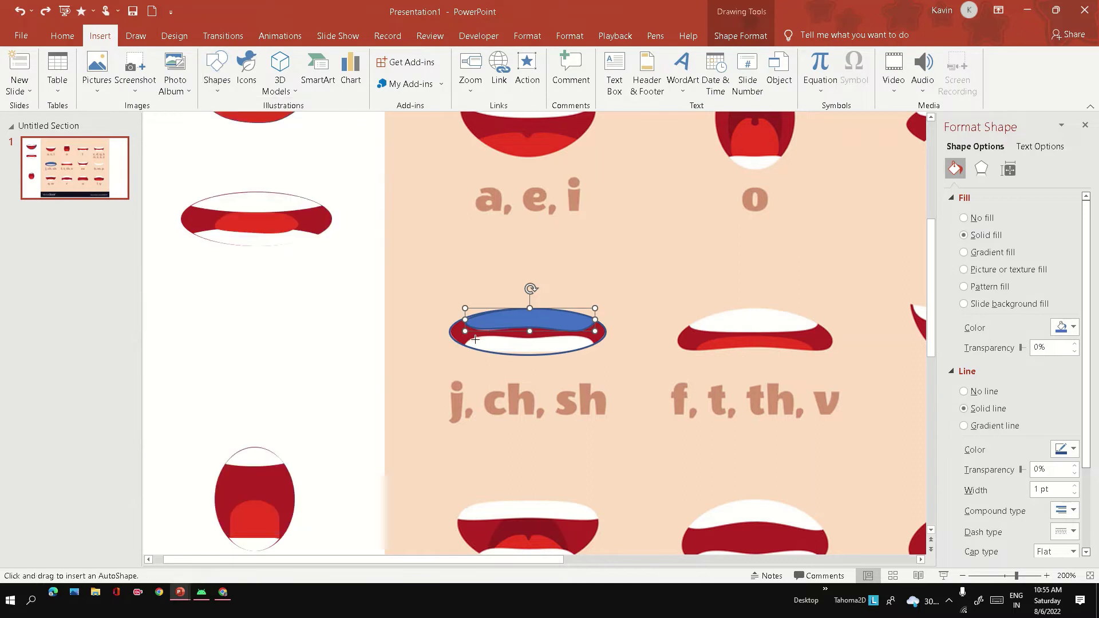
pyautogui.moveTo(475, 339); pyautogui.dragTo(583, 355)
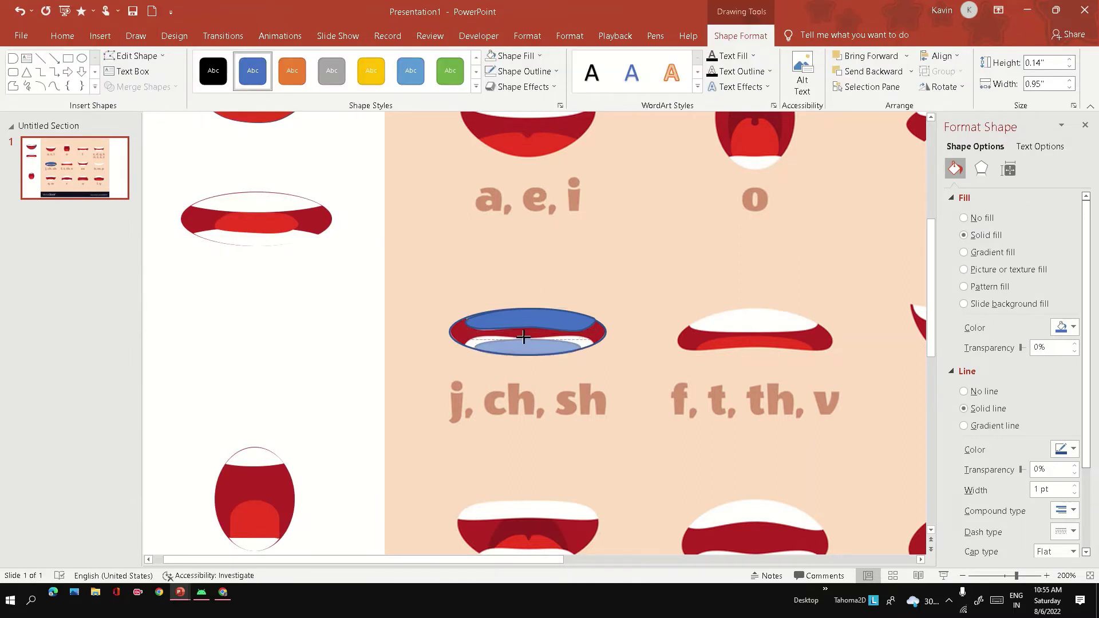
pyautogui.rightClick(519, 342)
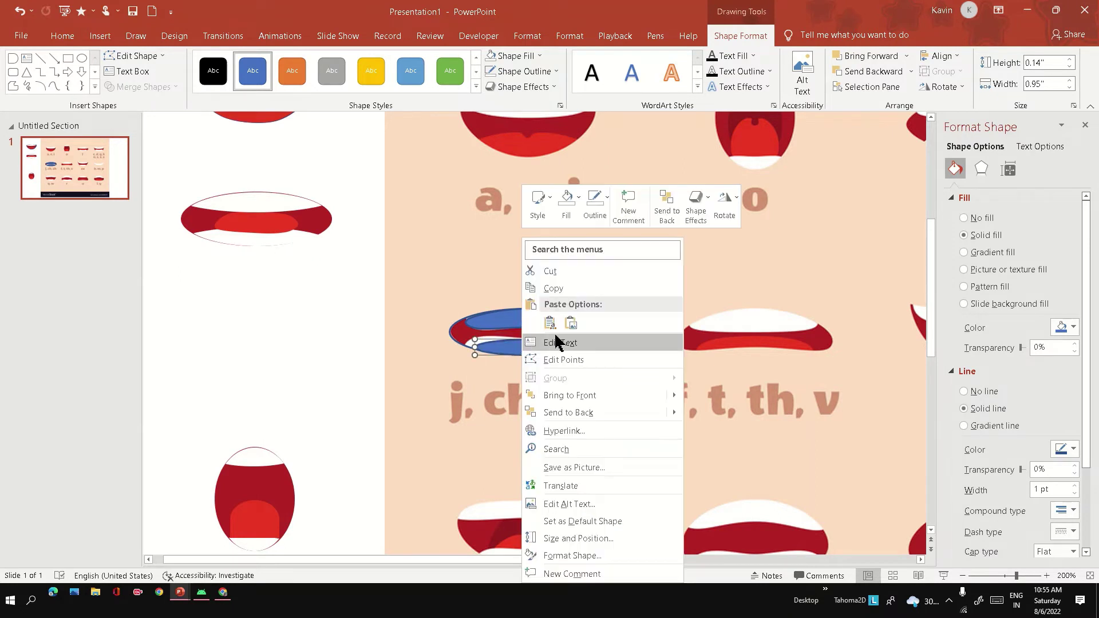
pyautogui.click(562, 359)
pyautogui.moveTo(580, 346)
pyautogui.mouseDown()
pyautogui.moveTo(590, 344)
pyautogui.moveTo(574, 338)
pyautogui.mouseUp()
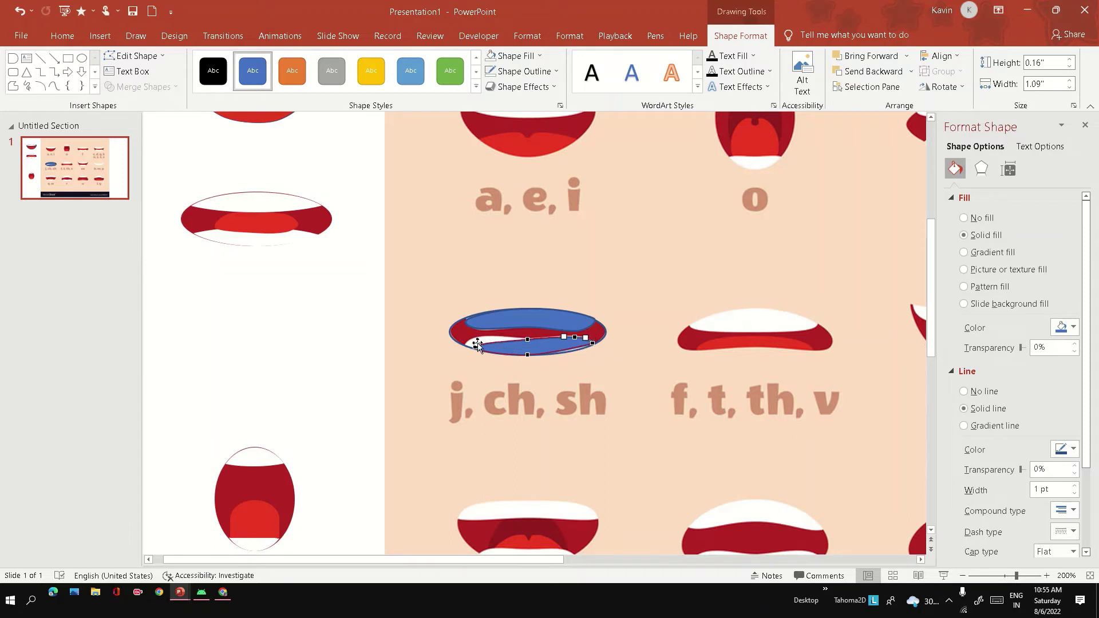
pyautogui.moveTo(468, 342); pyautogui.dragTo(481, 336)
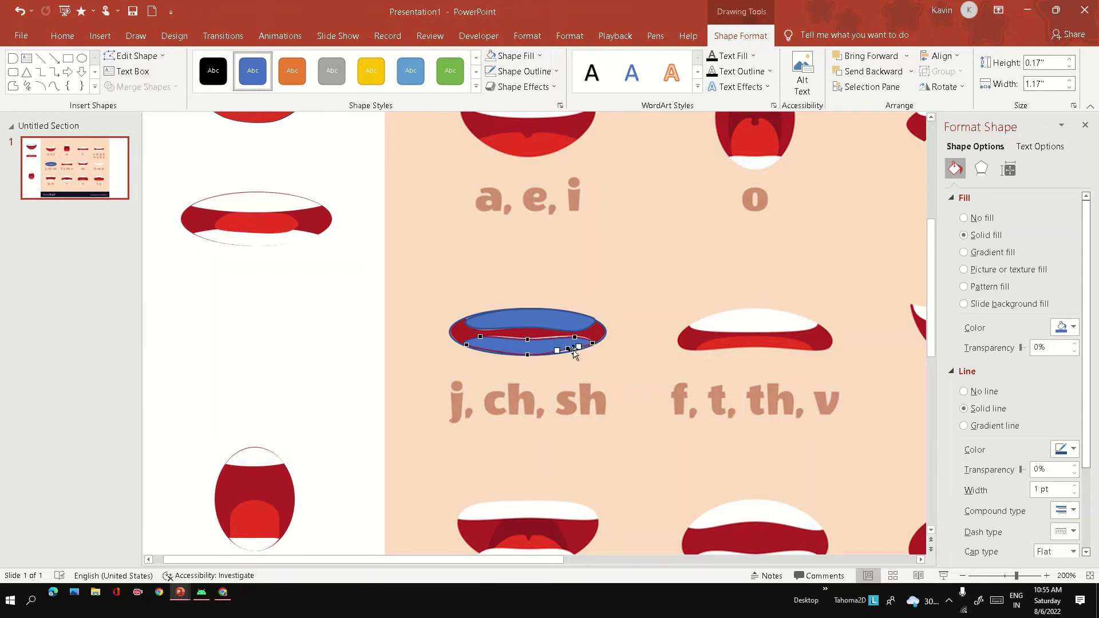
pyautogui.click(588, 375)
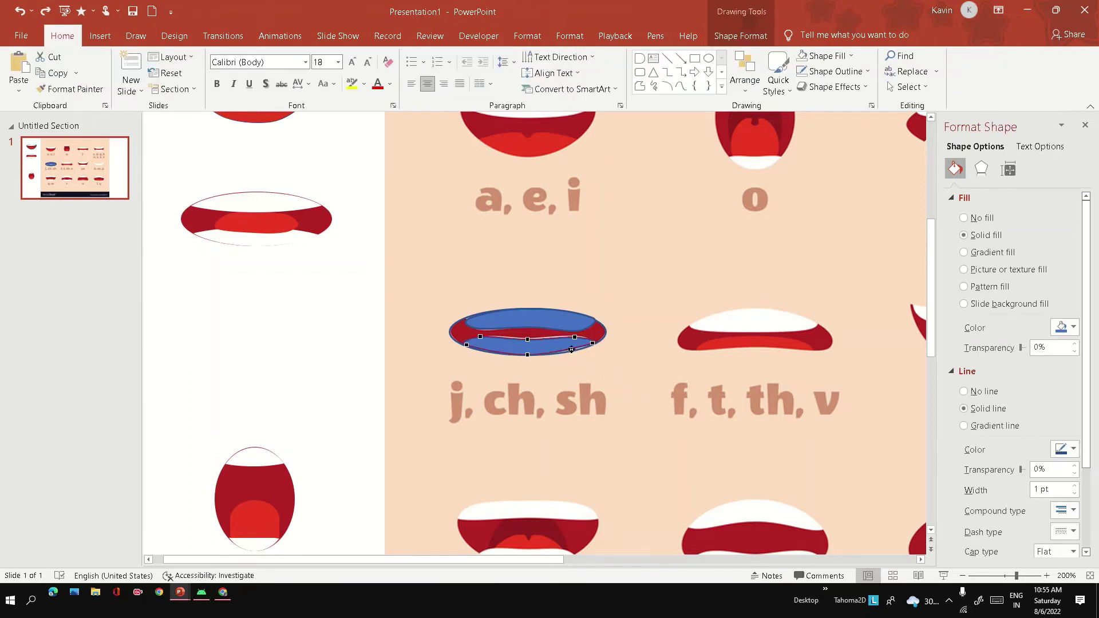
pyautogui.moveTo(573, 350); pyautogui.dragTo(573, 351)
pyautogui.click(558, 384)
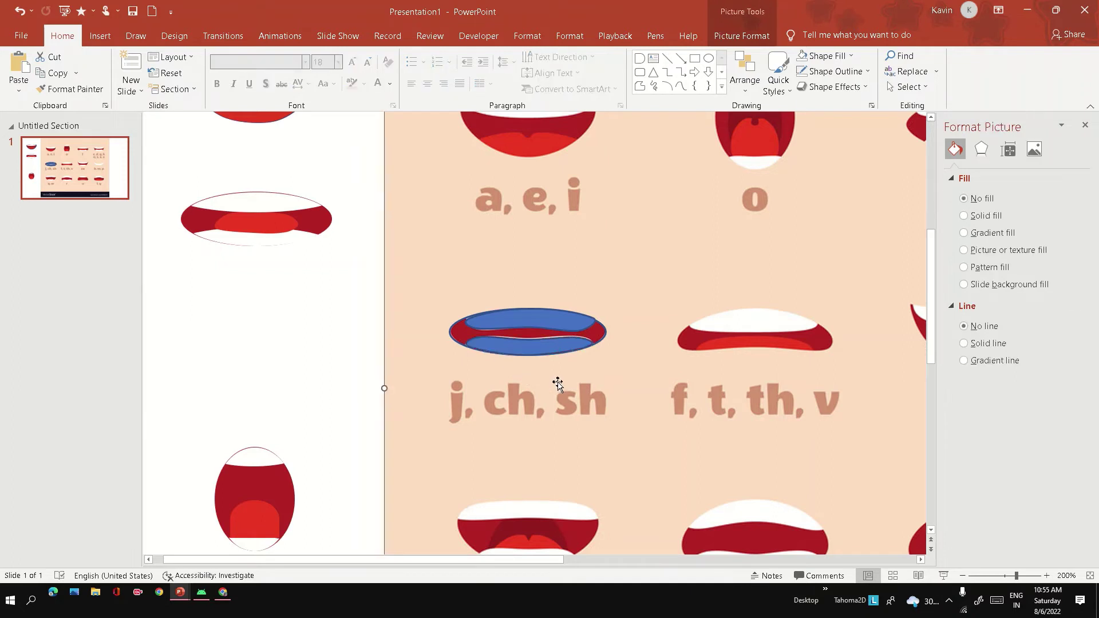
# Set the blue lip shape to No Fill and No Outline.
pyautogui.click(567, 347)
pyautogui.click(745, 38)
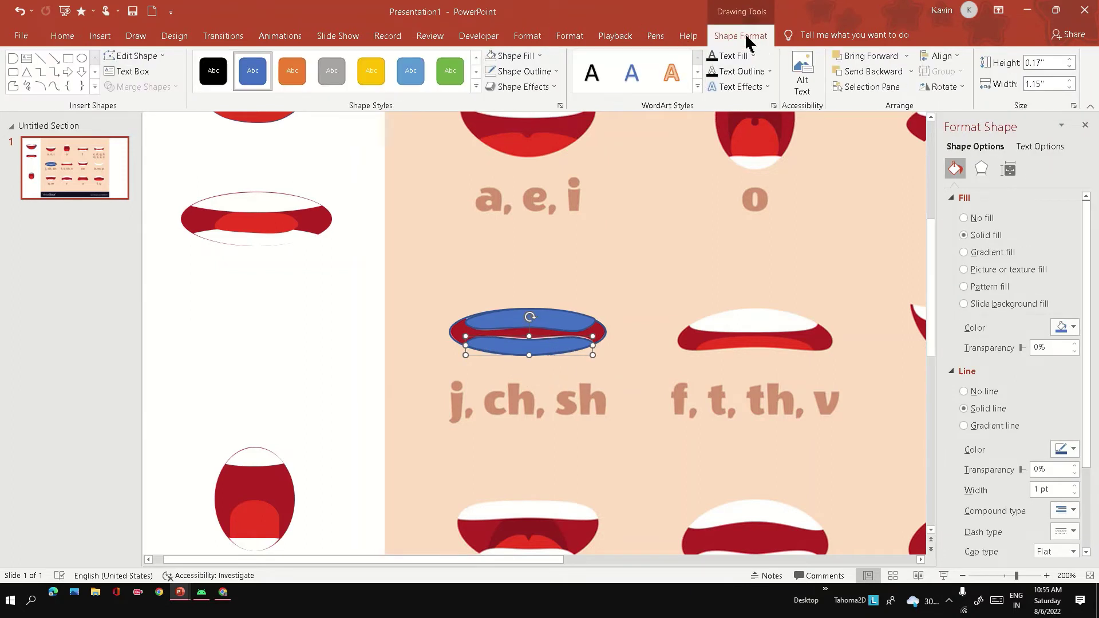
pyautogui.click(532, 56)
pyautogui.click(484, 69)
# Fill the outer mouth ellipse with the lips' dark red using the Eyedropper.
pyautogui.click(536, 325)
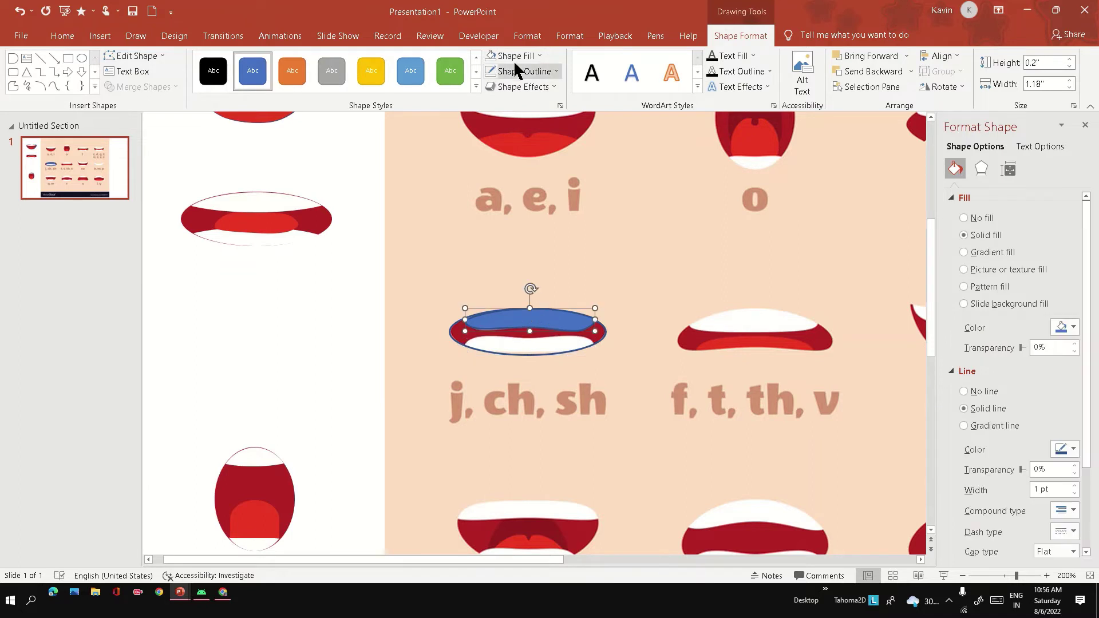
pyautogui.click(513, 57)
pyautogui.click(539, 55)
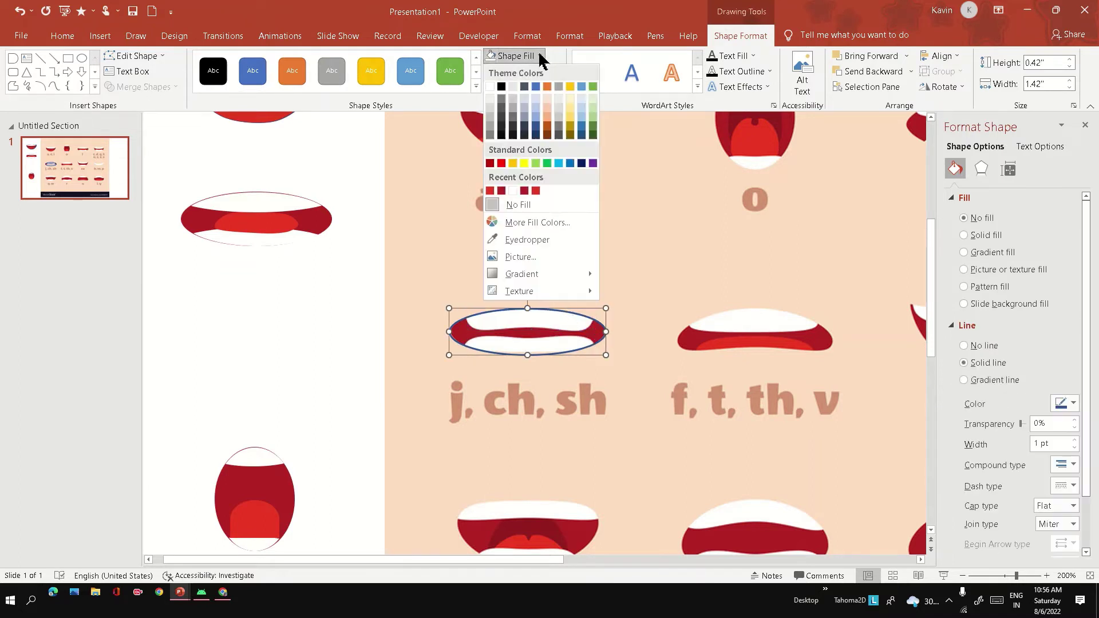
pyautogui.click(538, 240)
pyautogui.click(596, 337)
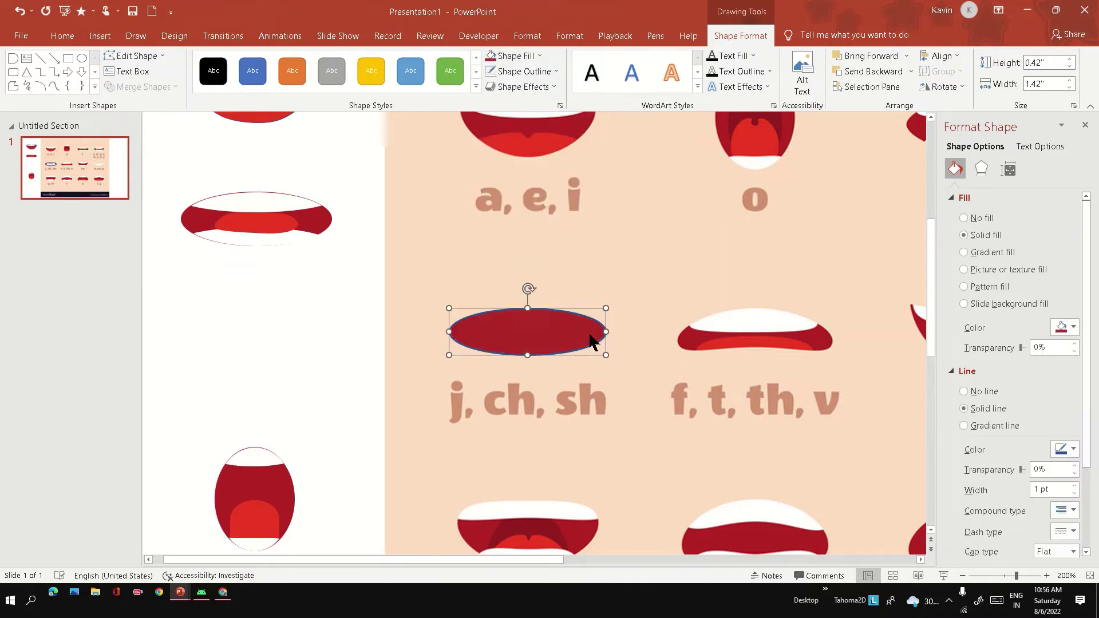
# Adjust the stacking order of the red ellipse and the mouth picture.
pyautogui.rightClick(540, 326)
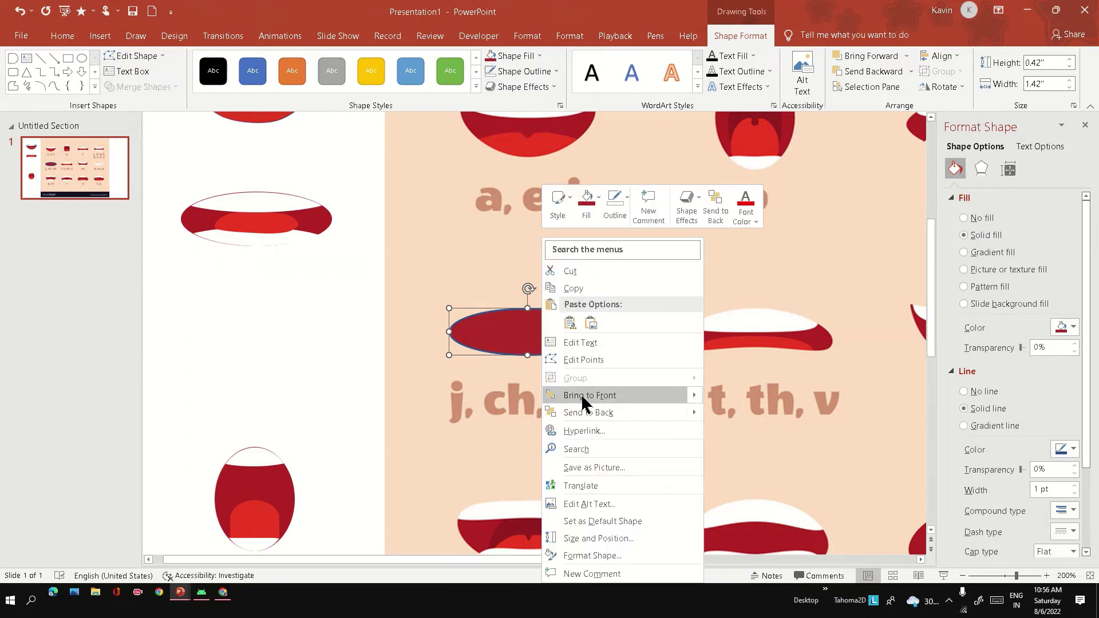
pyautogui.click(582, 404)
pyautogui.rightClick(631, 274)
pyautogui.click(686, 430)
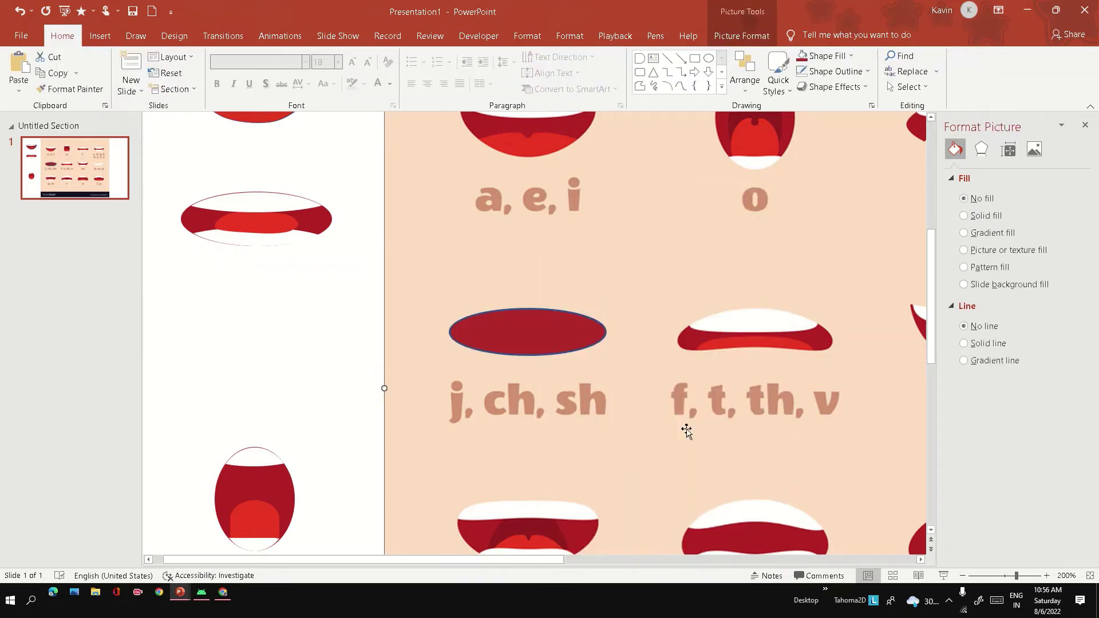
pyautogui.hotkey('ctrl', 'z')
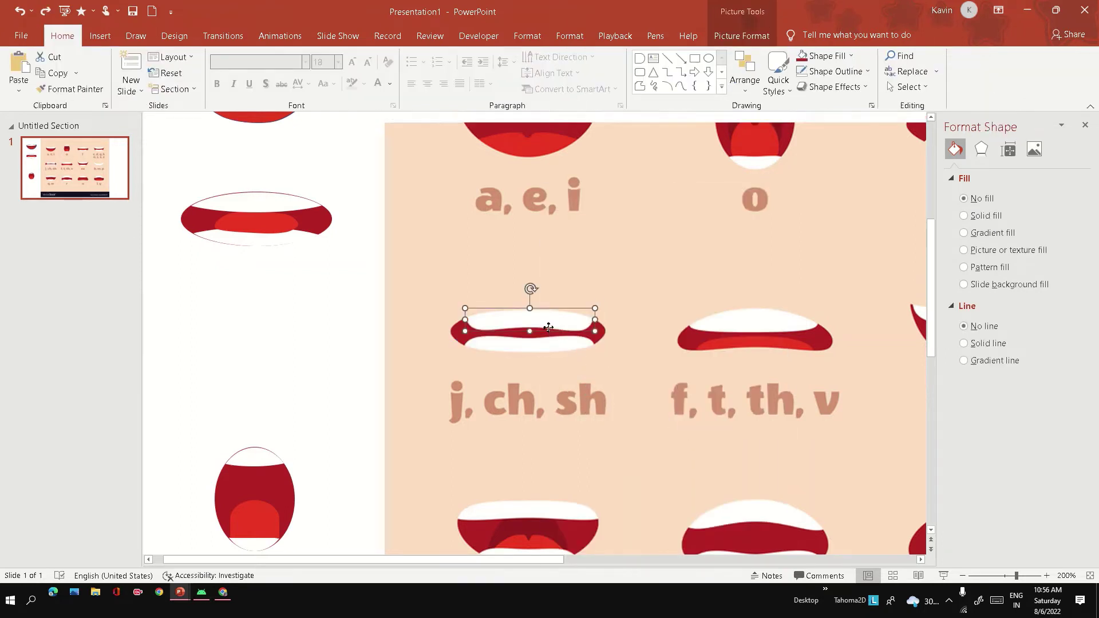
pyautogui.hotkey('ctrl', 'y')
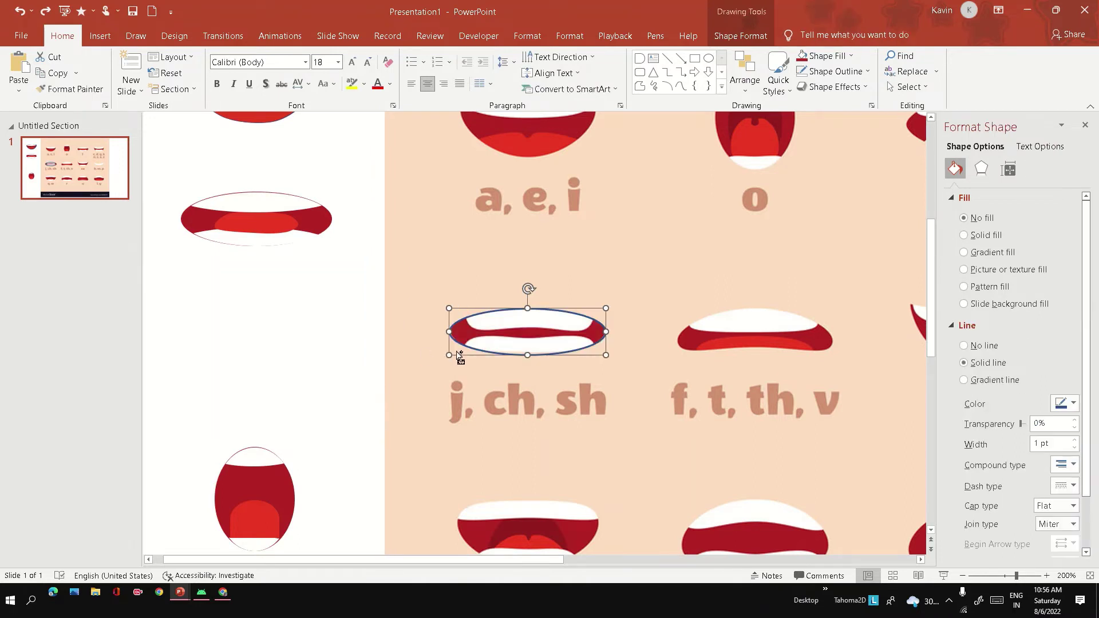
pyautogui.click(536, 351)
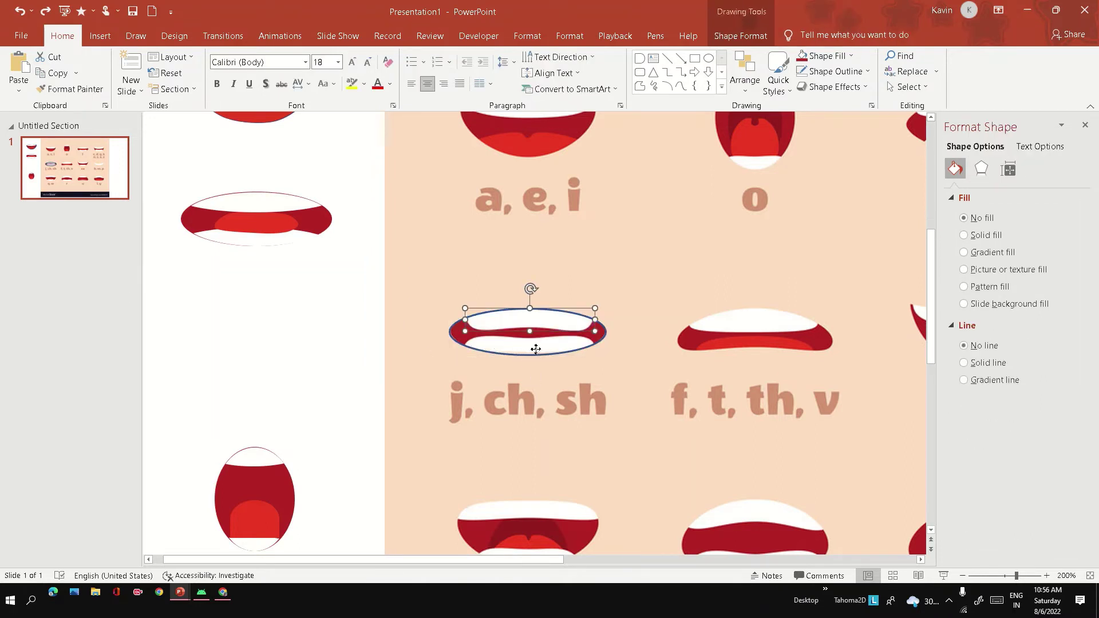
pyautogui.click(553, 328)
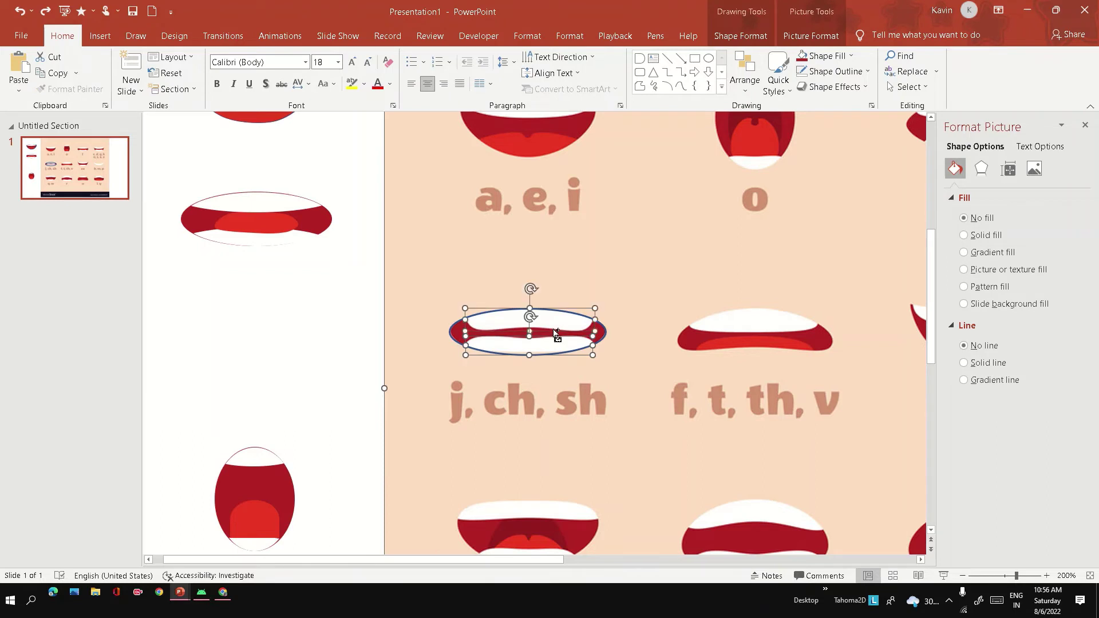
pyautogui.rightClick(499, 347)
pyautogui.click(483, 345)
# Send the red ellipse behind the mouth picture.
pyautogui.click(486, 347)
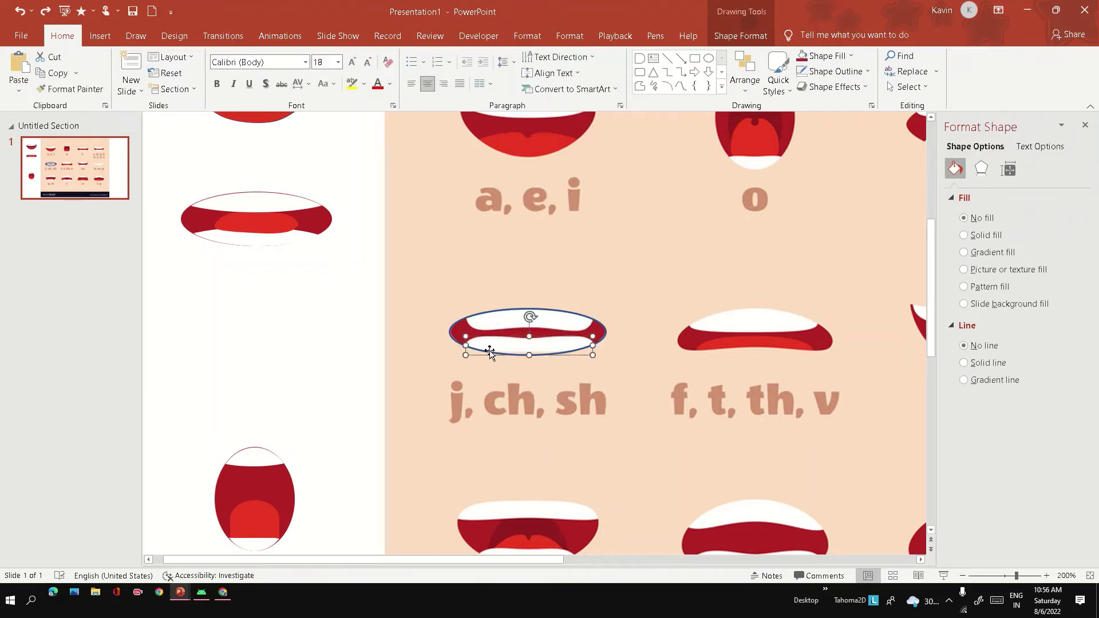
pyautogui.rightClick(489, 350)
pyautogui.click(537, 216)
pyautogui.click(565, 328)
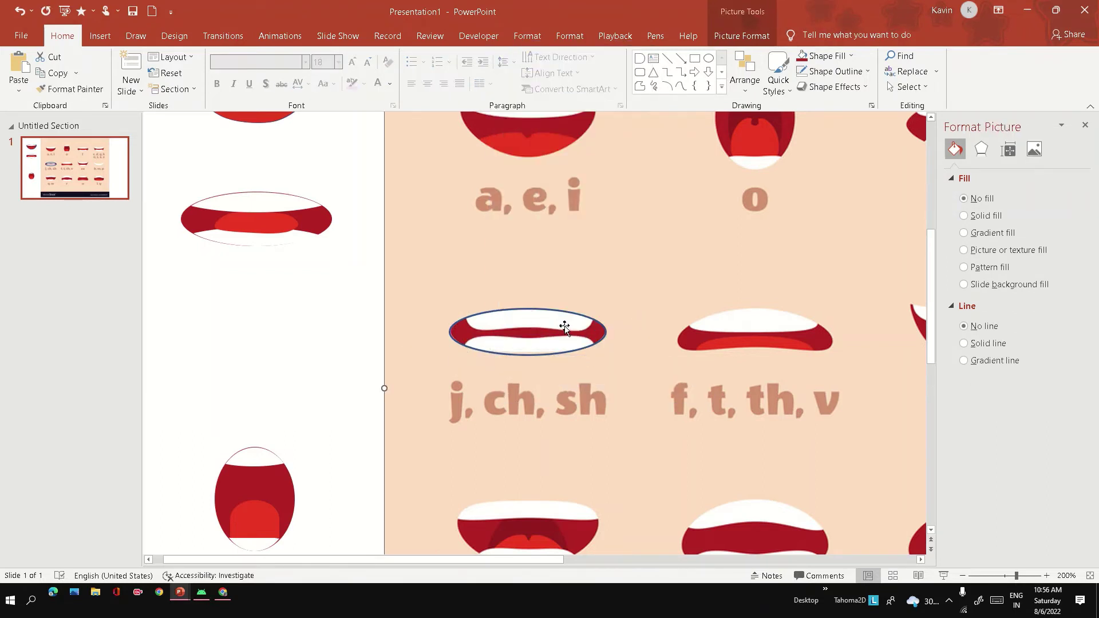
pyautogui.click(590, 319)
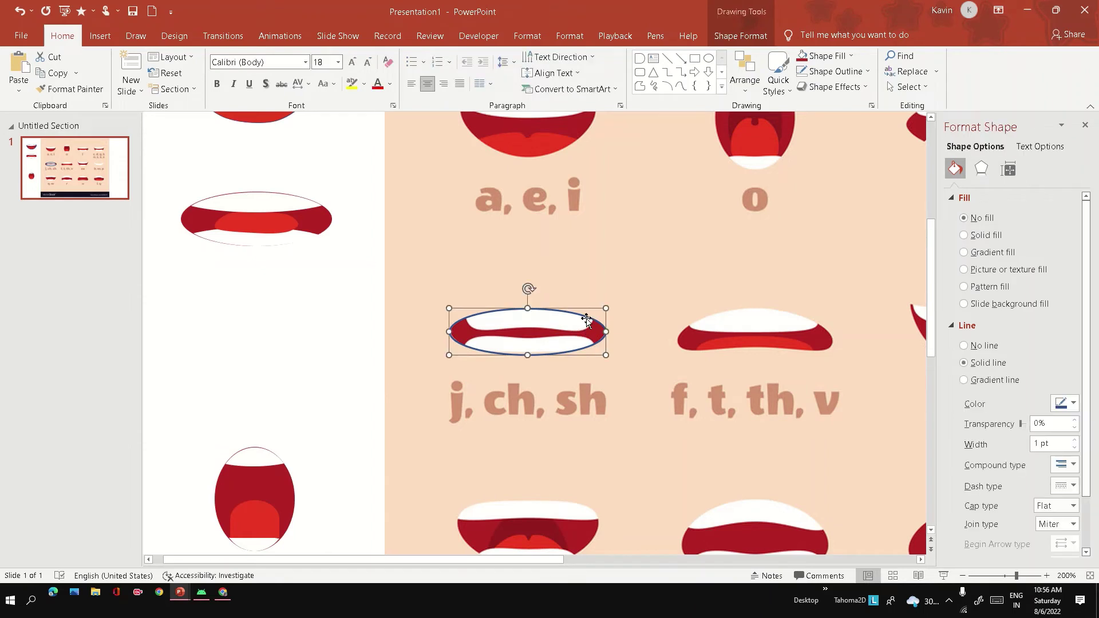
pyautogui.click(588, 322)
pyautogui.click(480, 325)
pyautogui.rightClick(475, 329)
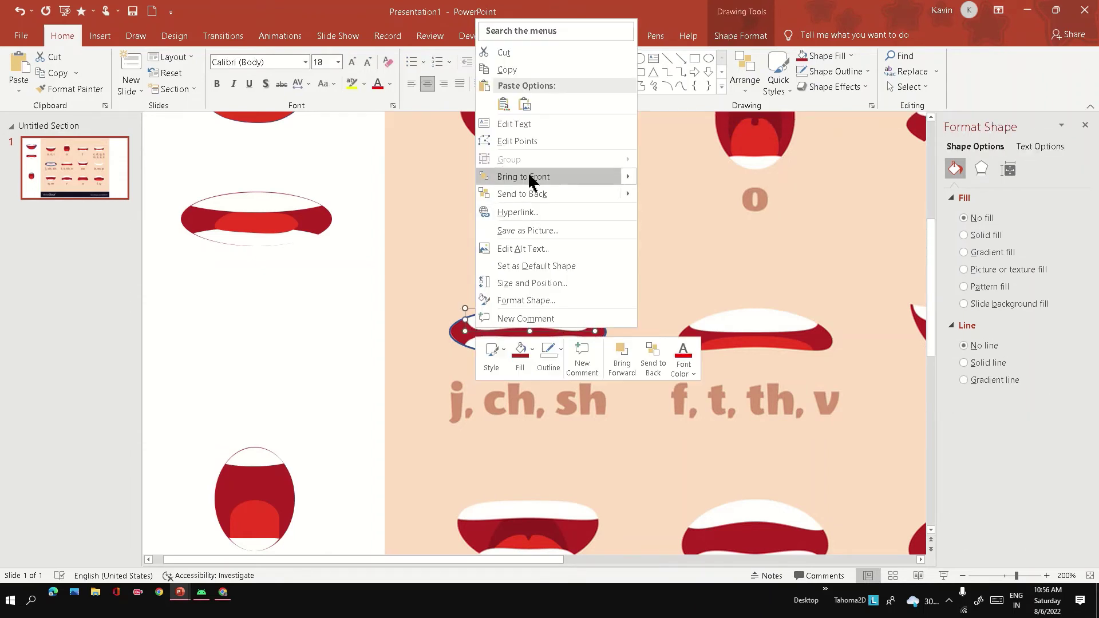
pyautogui.click(590, 295)
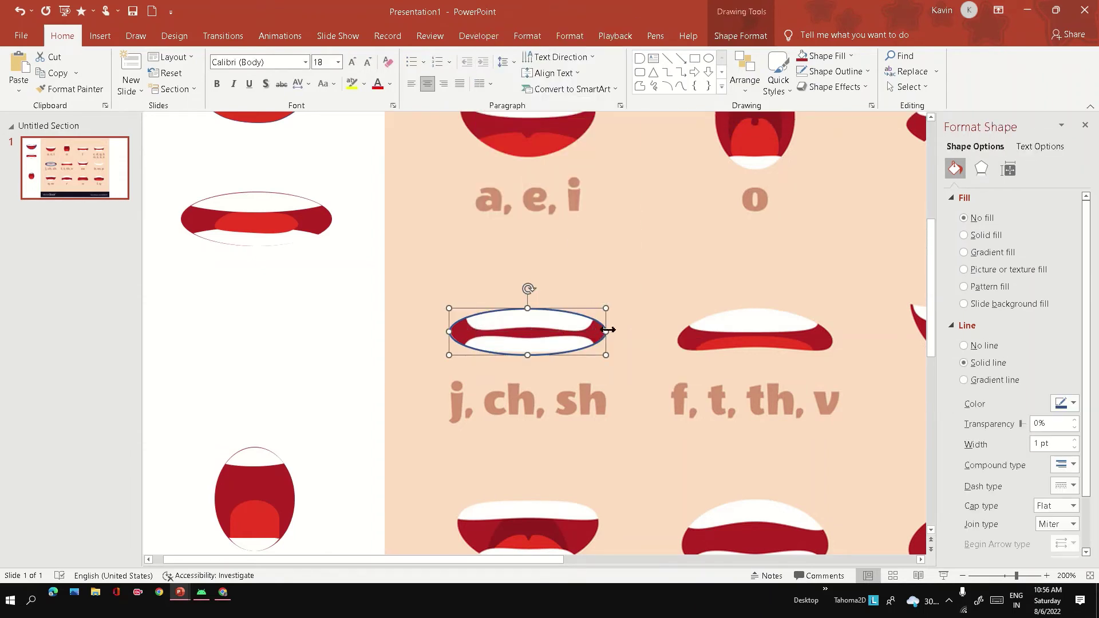
# Give the ellipse a solid dark red fill and move it to the back.
pyautogui.click(738, 37)
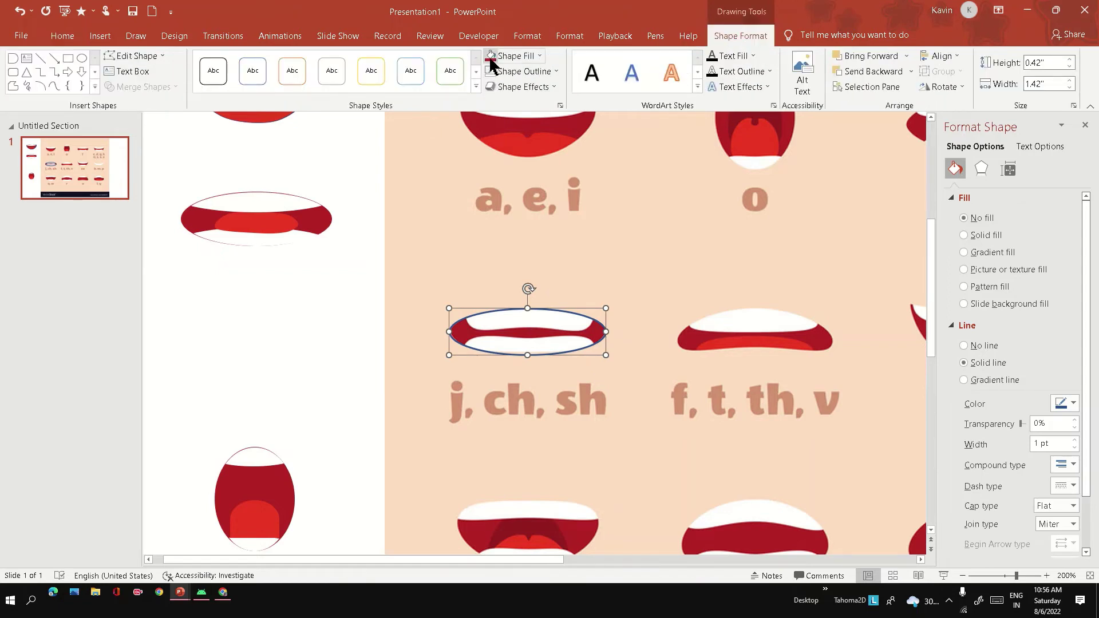
pyautogui.click(518, 55)
pyautogui.rightClick(506, 331)
pyautogui.click(521, 392)
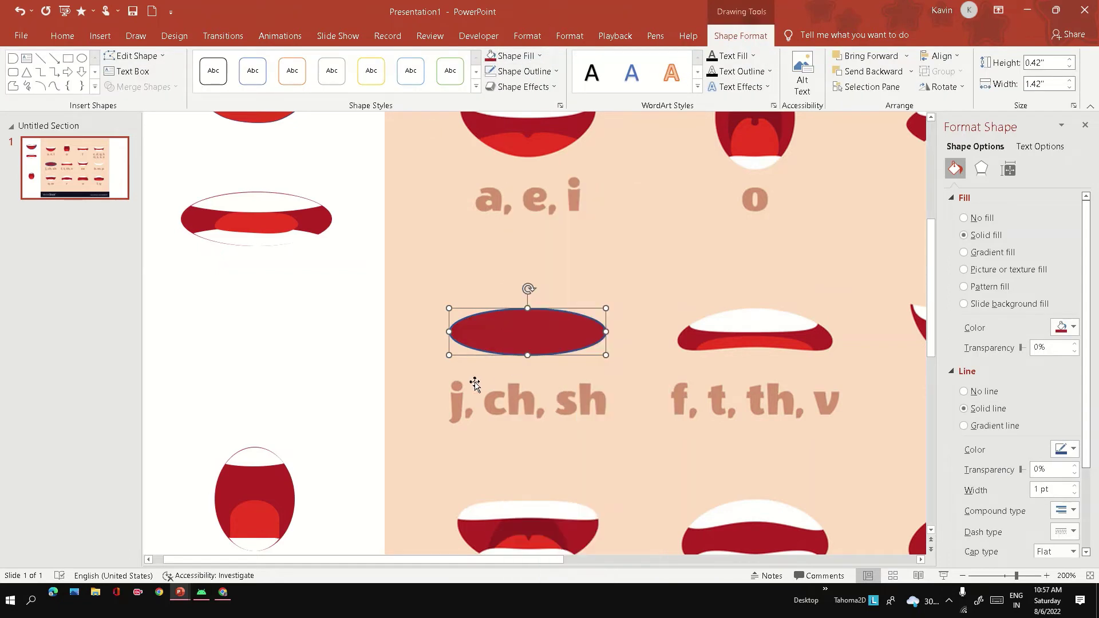
pyautogui.rightClick(506, 331)
pyautogui.click(521, 410)
pyautogui.rightClick(407, 369)
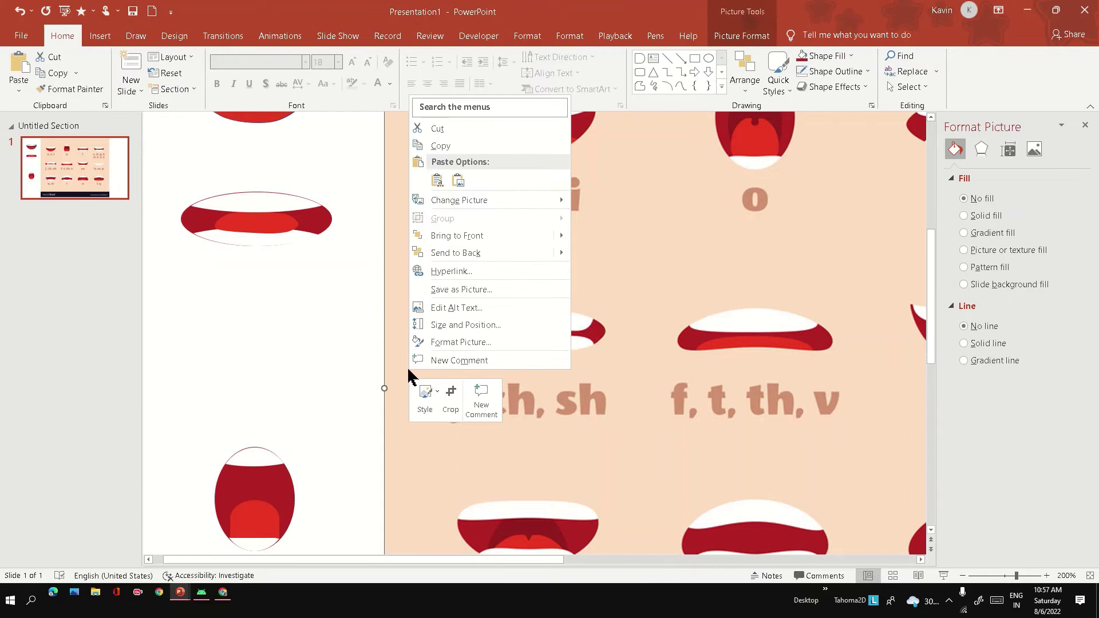
# Put the mouth picture behind the ellipse, undoing accidental moves of the mouth shapes.
pyautogui.click(468, 252)
pyautogui.moveTo(527, 346); pyautogui.dragTo(296, 349)
pyautogui.click(518, 342)
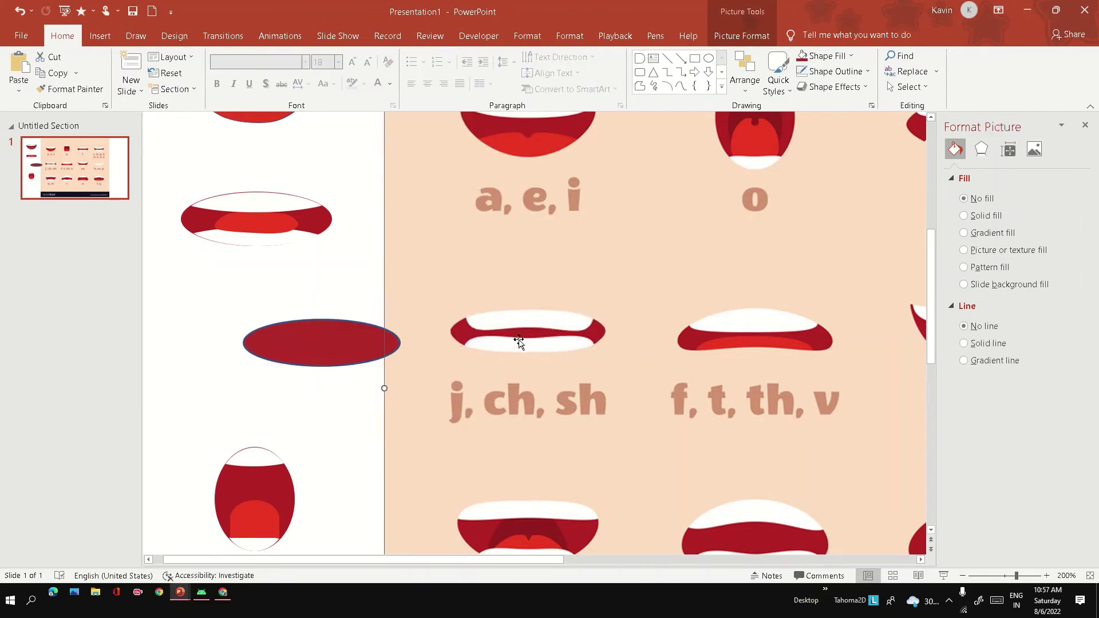
pyautogui.hotkey('ctrl', 'z')
pyautogui.hotkey('ctrl', 'z')
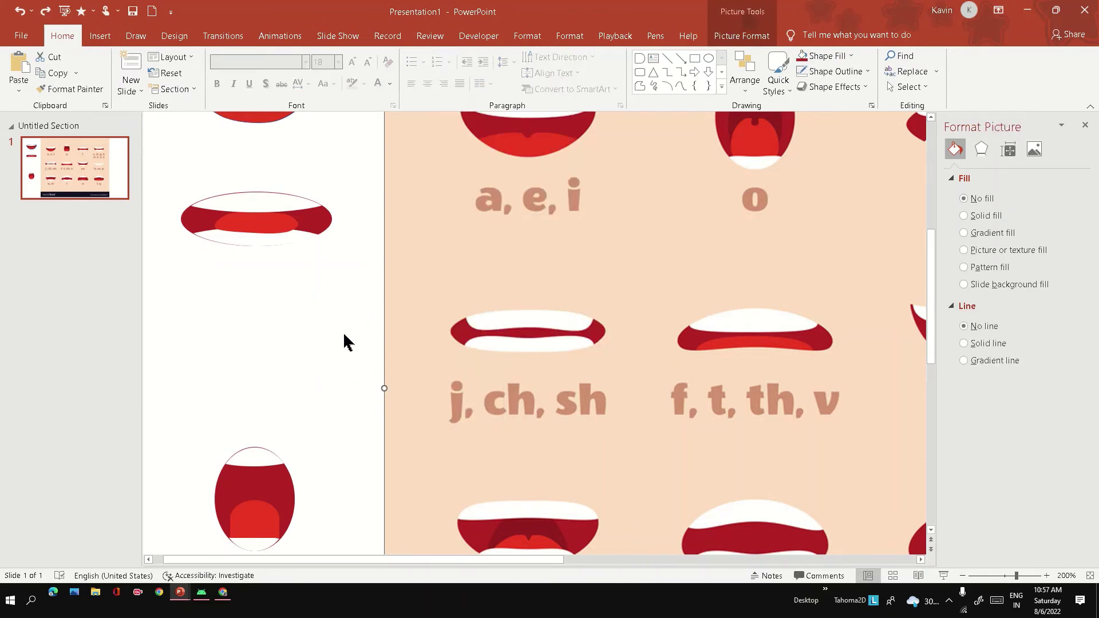
pyautogui.click(505, 342)
pyautogui.hotkey('ctrl', 'z')
pyautogui.moveTo(304, 276); pyautogui.dragTo(617, 384)
pyautogui.moveTo(500, 356); pyautogui.dragTo(294, 338)
pyautogui.hotkey('ctrl', 'z')
pyautogui.moveTo(295, 269); pyautogui.dragTo(655, 382)
pyautogui.moveTo(510, 348); pyautogui.dragTo(417, 334)
pyautogui.hotkey('ctrl', 'z')
pyautogui.moveTo(297, 272); pyautogui.dragTo(618, 379)
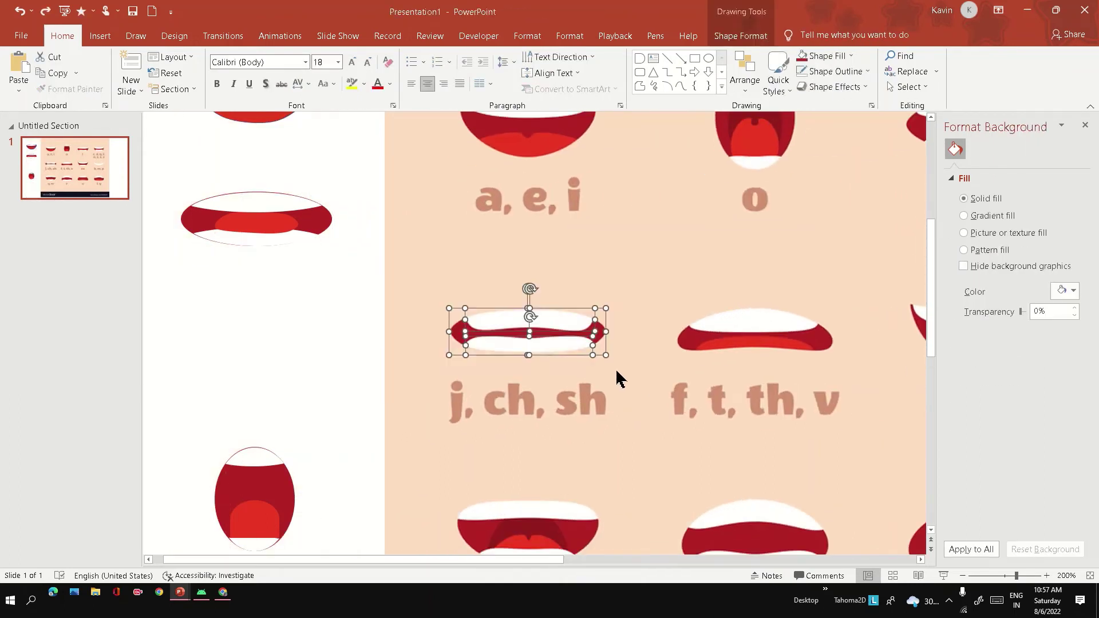
# Move the red ellipse to the empty area left of the slide and send it to back.
pyautogui.click(503, 316)
pyautogui.moveTo(503, 316); pyautogui.dragTo(246, 324)
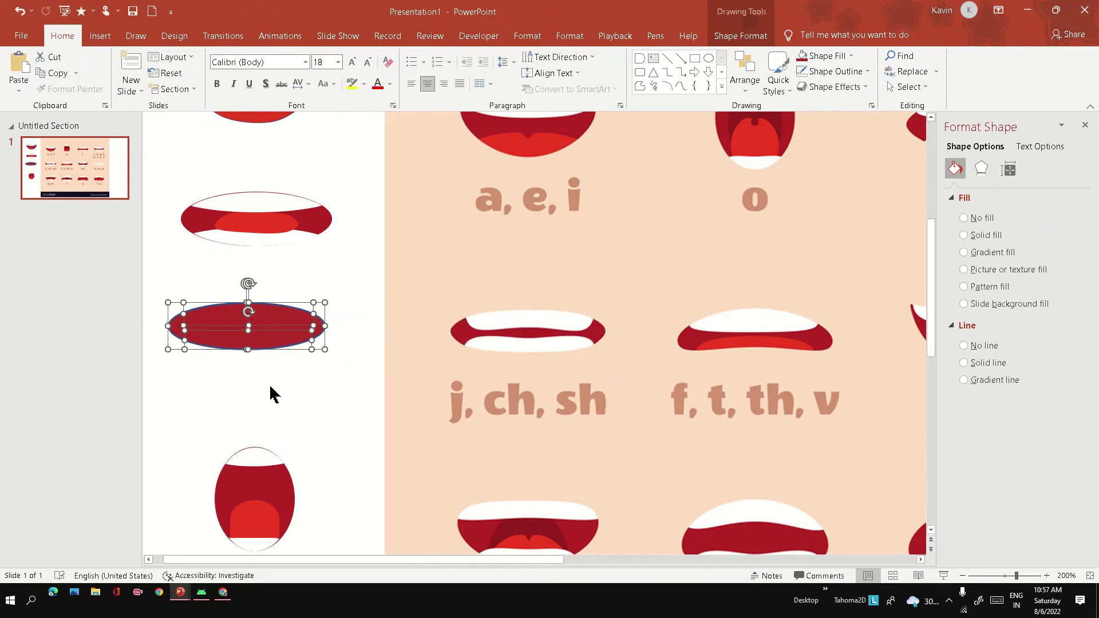
pyautogui.rightClick(248, 328)
pyautogui.click(317, 386)
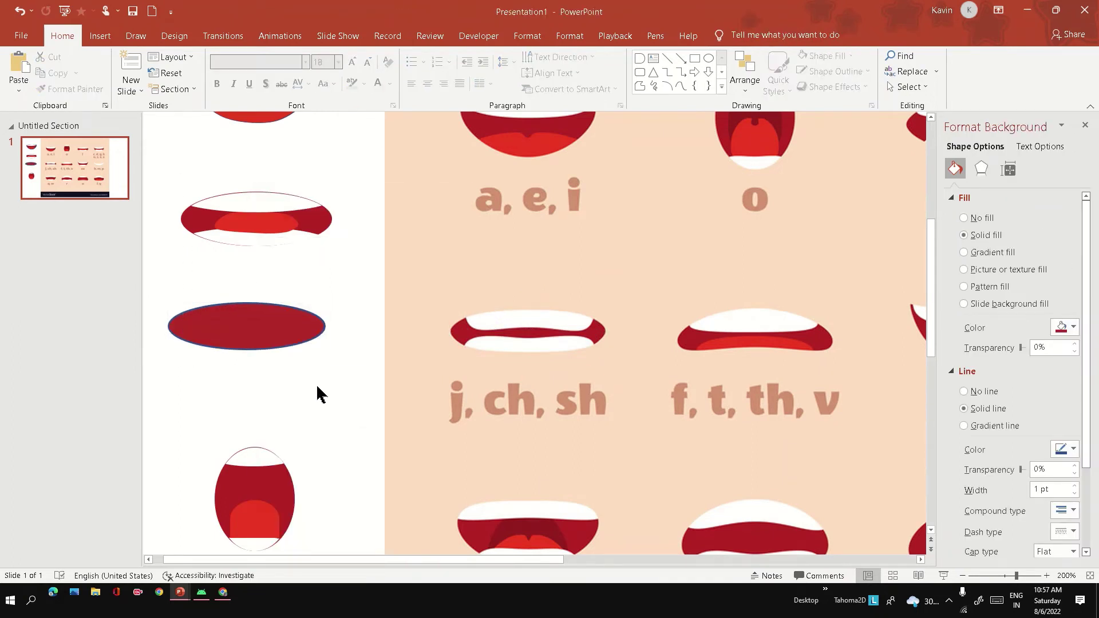
pyautogui.click(525, 324)
pyautogui.moveTo(273, 318); pyautogui.dragTo(297, 361)
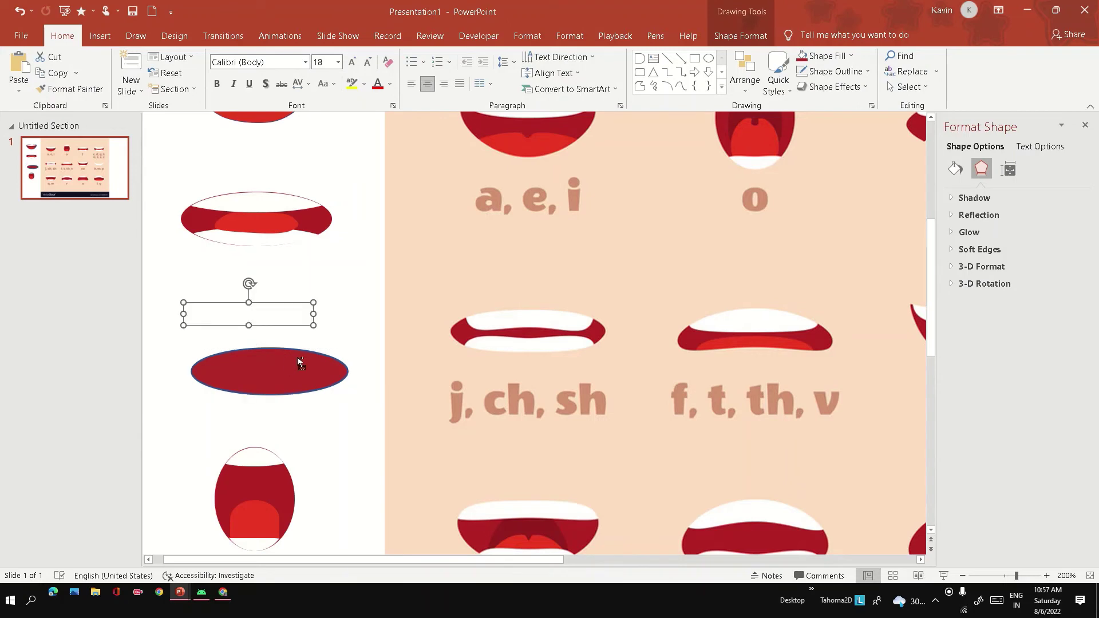
pyautogui.press('Escape')
pyautogui.click(323, 330)
pyautogui.rightClick(323, 331)
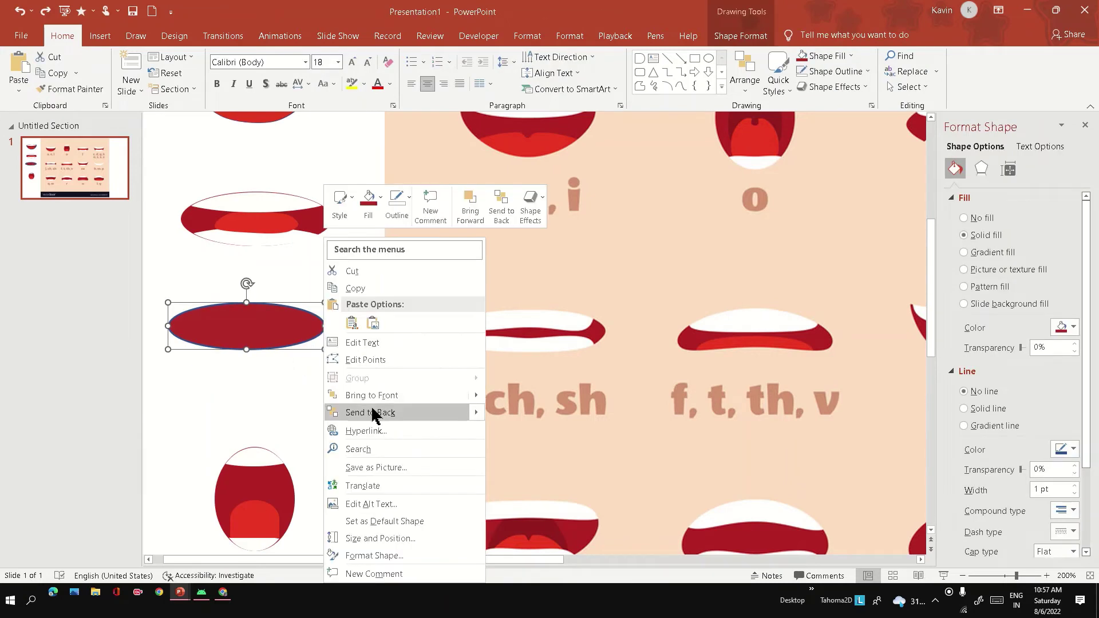
pyautogui.click(369, 413)
pyautogui.rightClick(316, 338)
pyautogui.click(280, 352)
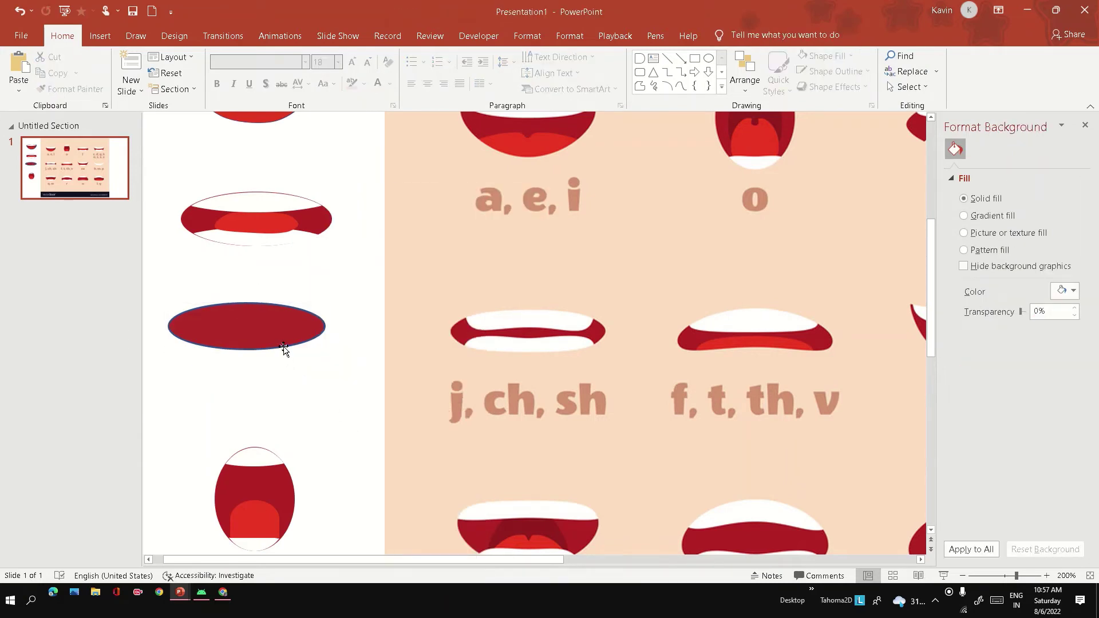
# Give the inner lip shape a white outline and white fill.
pyautogui.click(285, 348)
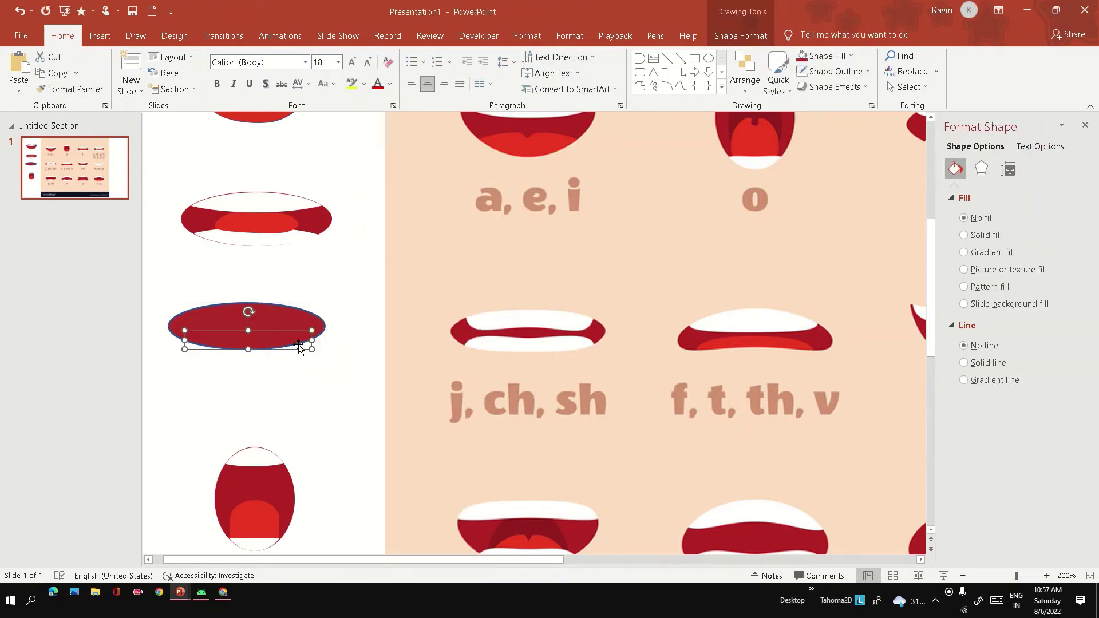
pyautogui.click(740, 35)
pyautogui.click(555, 72)
pyautogui.click(490, 102)
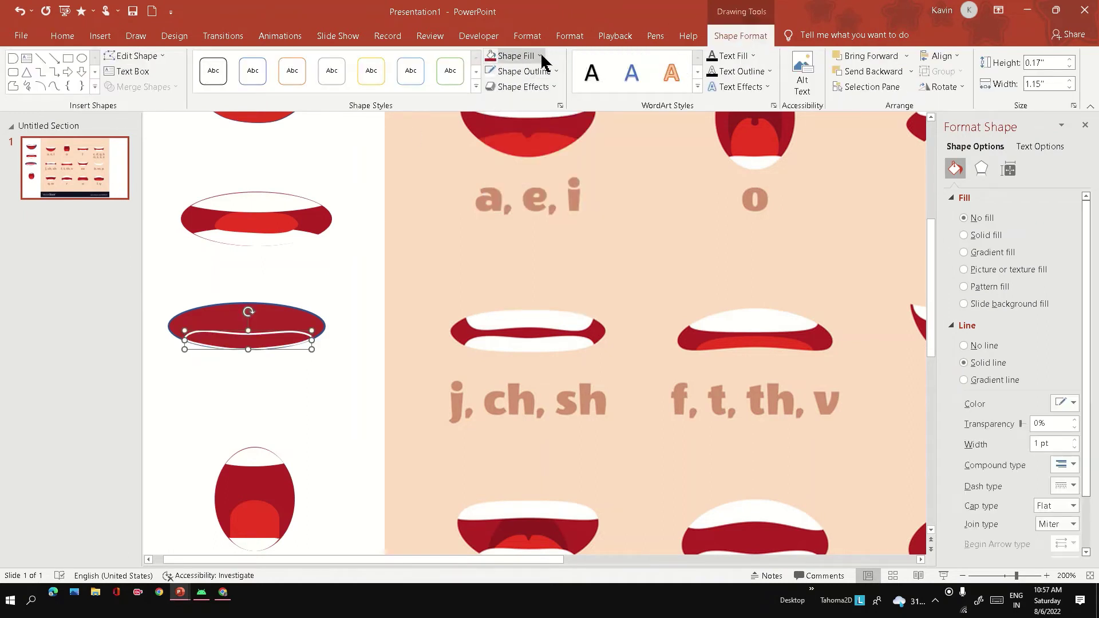
pyautogui.click(539, 55)
pyautogui.click(496, 90)
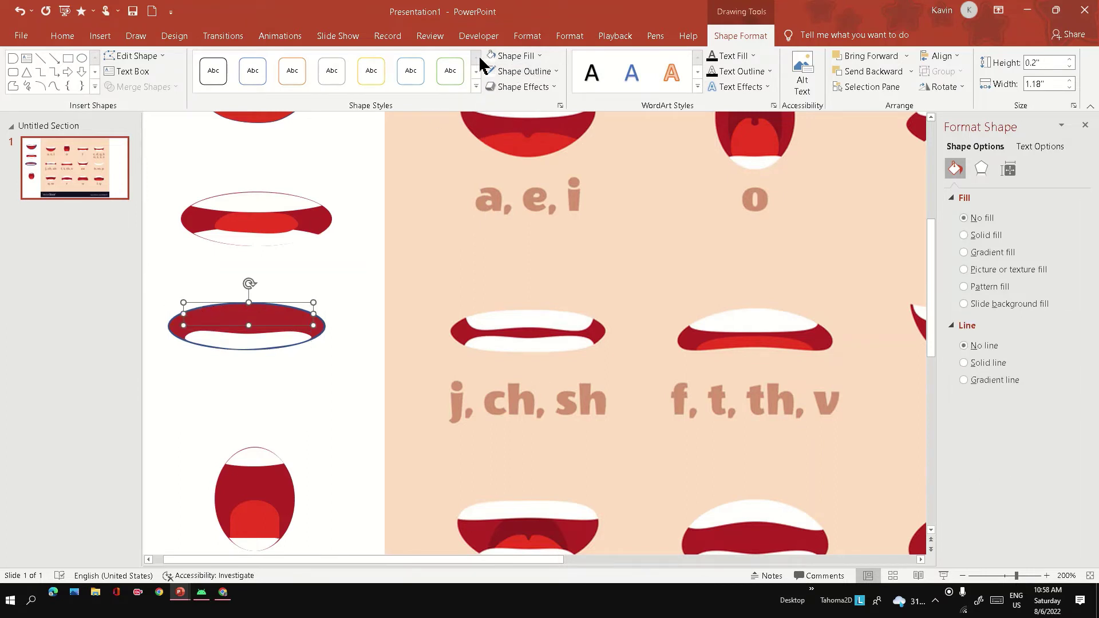
pyautogui.click(337, 265)
pyautogui.click(261, 312)
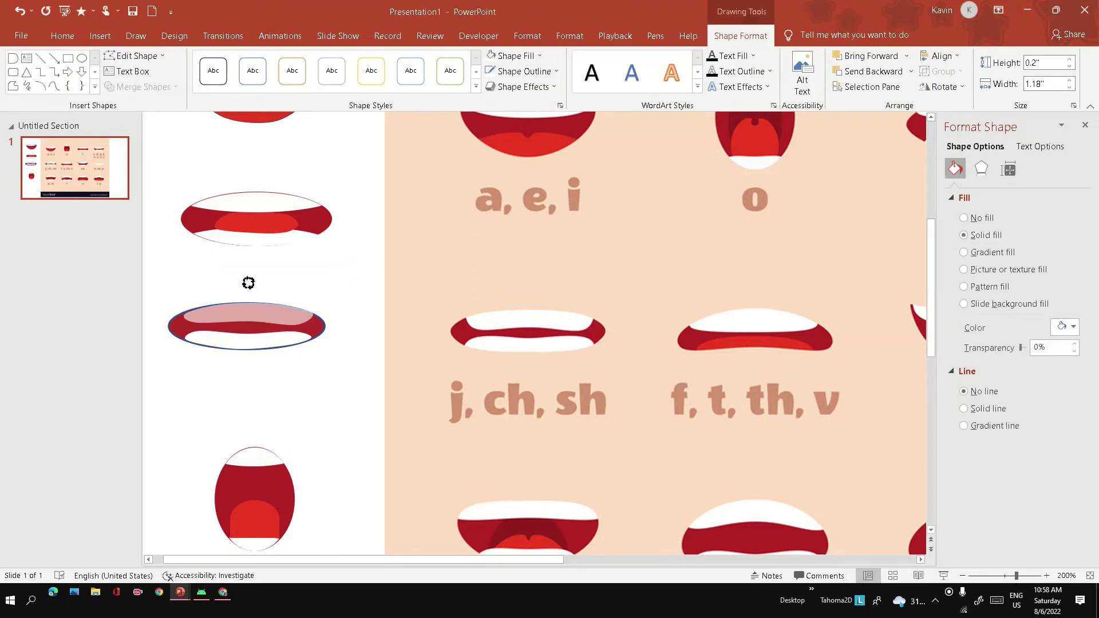
pyautogui.click(406, 258)
pyautogui.click(292, 317)
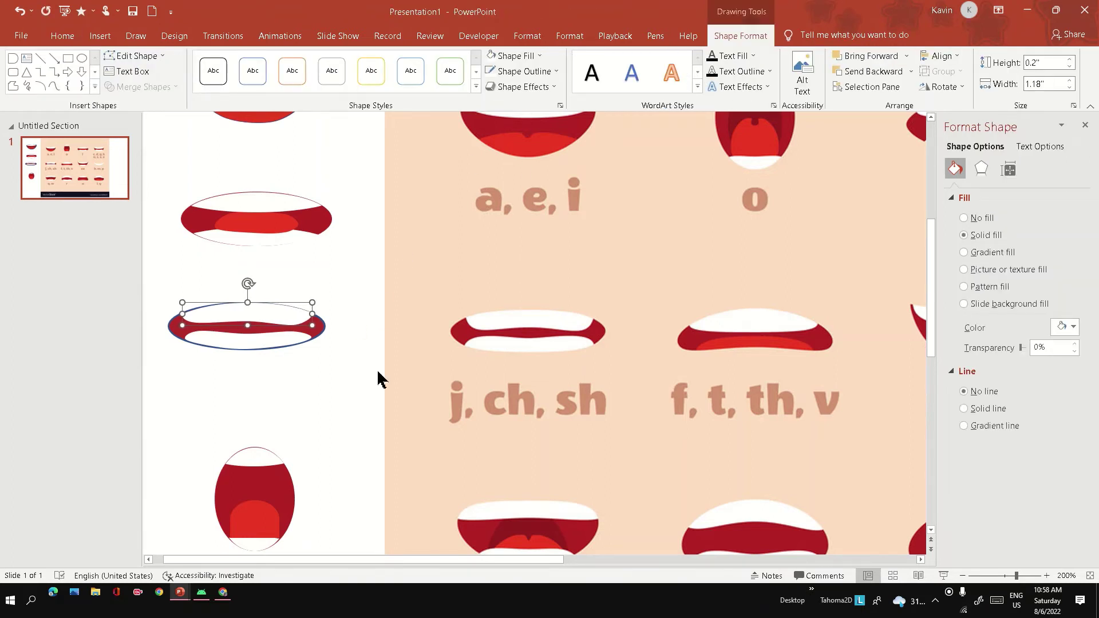
# Reshape the flat lip shape's top-left corner with Edit Points.
pyautogui.keyDown('ctrl'); pyautogui.scroll(5, 253, 279); pyautogui.keyUp('ctrl')
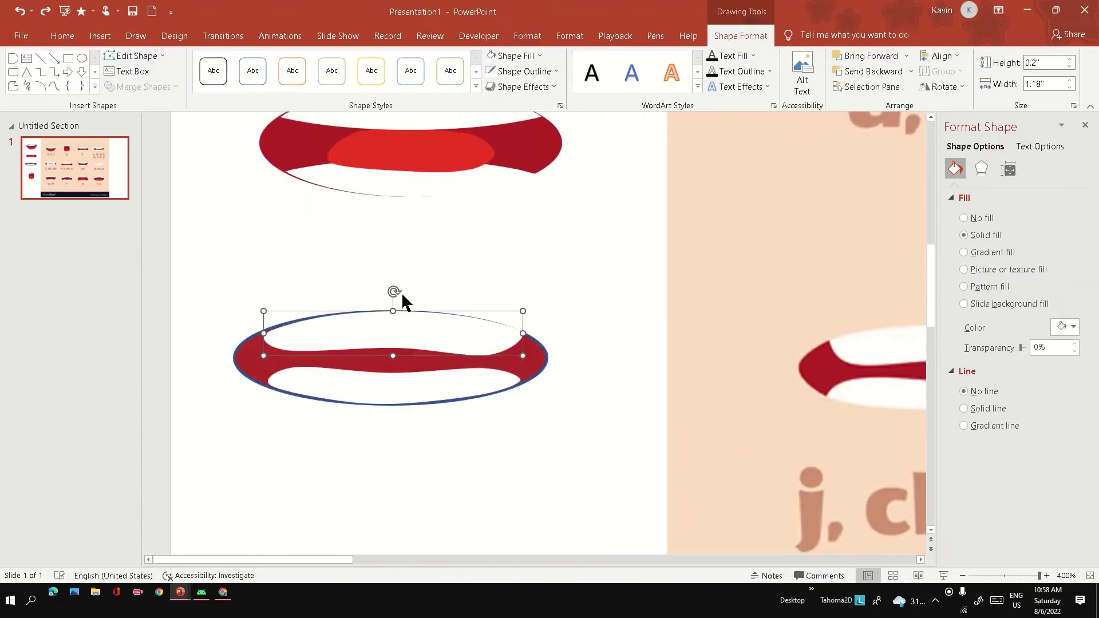
pyautogui.rightClick(299, 334)
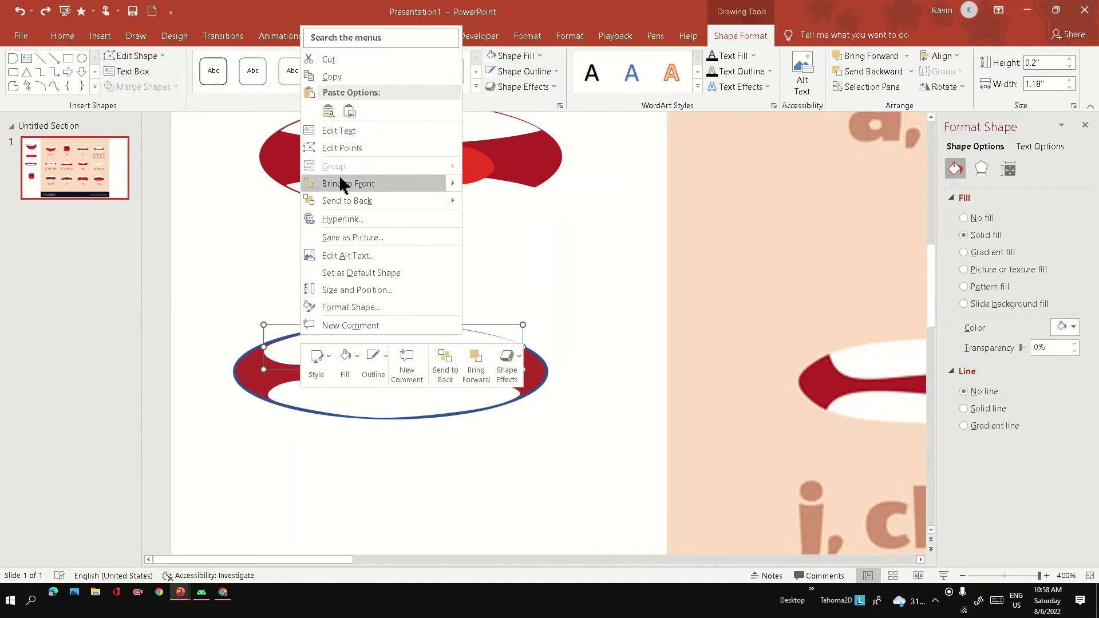
pyautogui.click(341, 182)
pyautogui.click(271, 343)
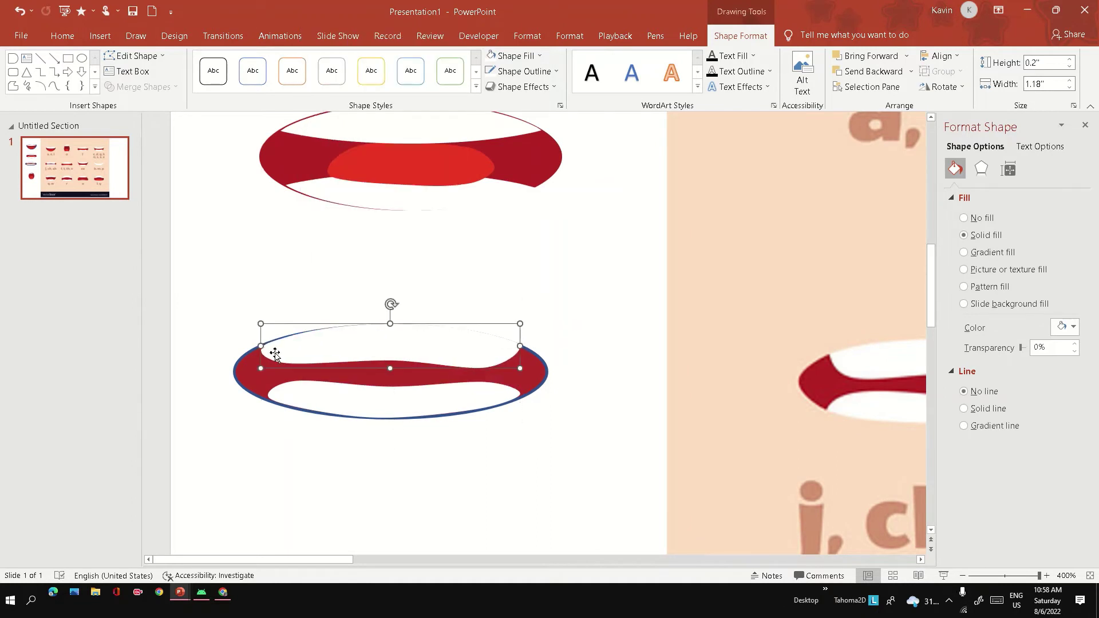
pyautogui.rightClick(271, 343)
pyautogui.click(304, 156)
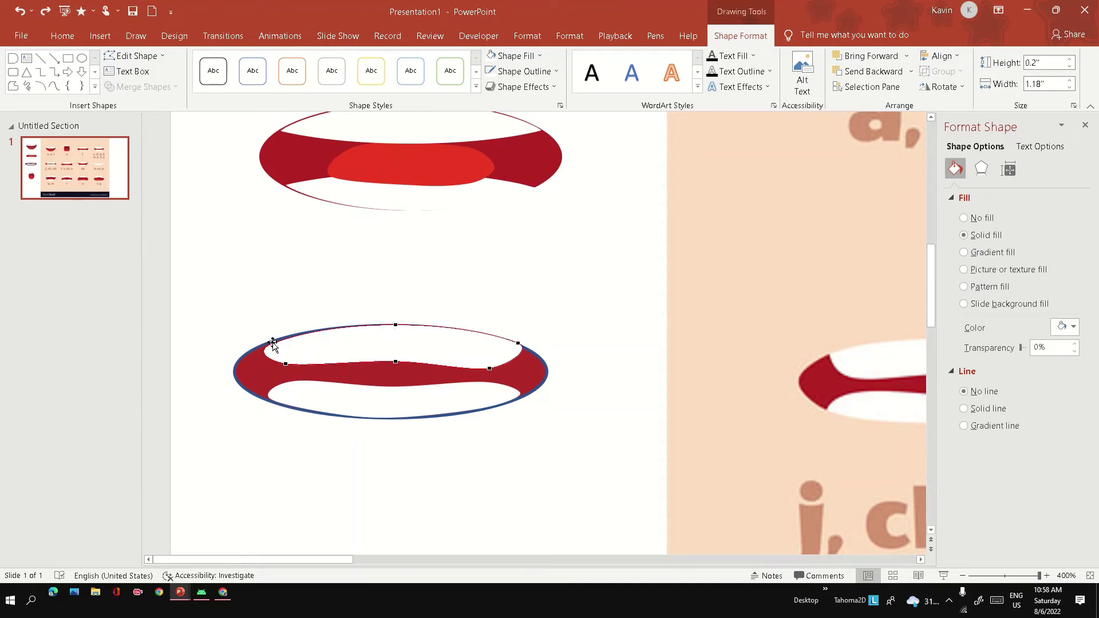
pyautogui.moveTo(271, 344); pyautogui.dragTo(273, 344)
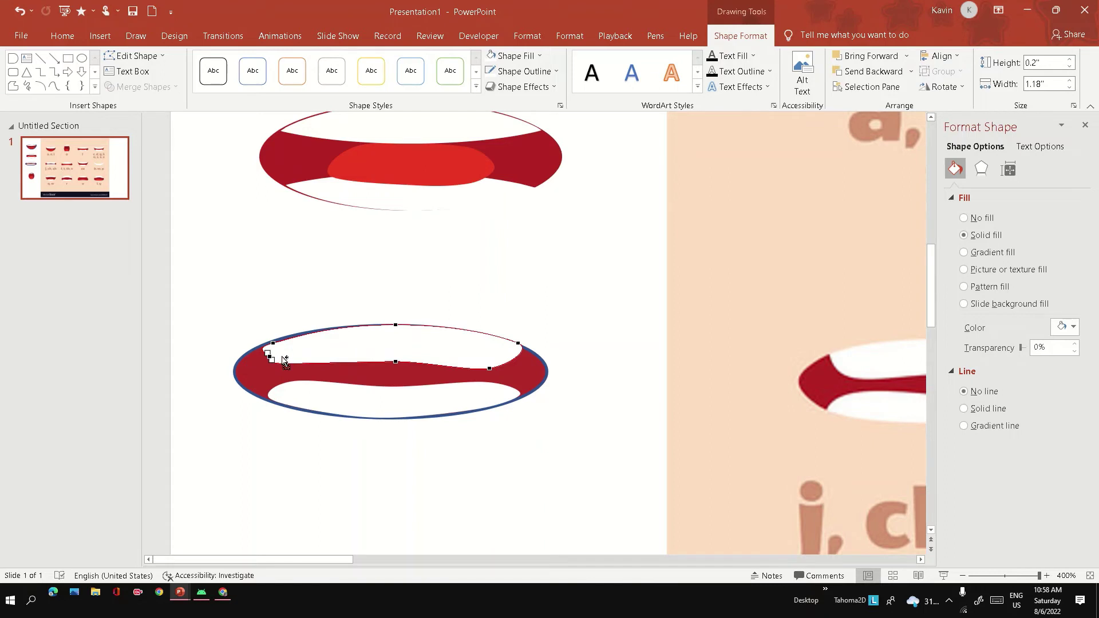
pyautogui.click(194, 287)
pyautogui.scroll(-5, 317, 278)
# Set the mouth ellipse's outline to No Outline.
pyautogui.click(342, 345)
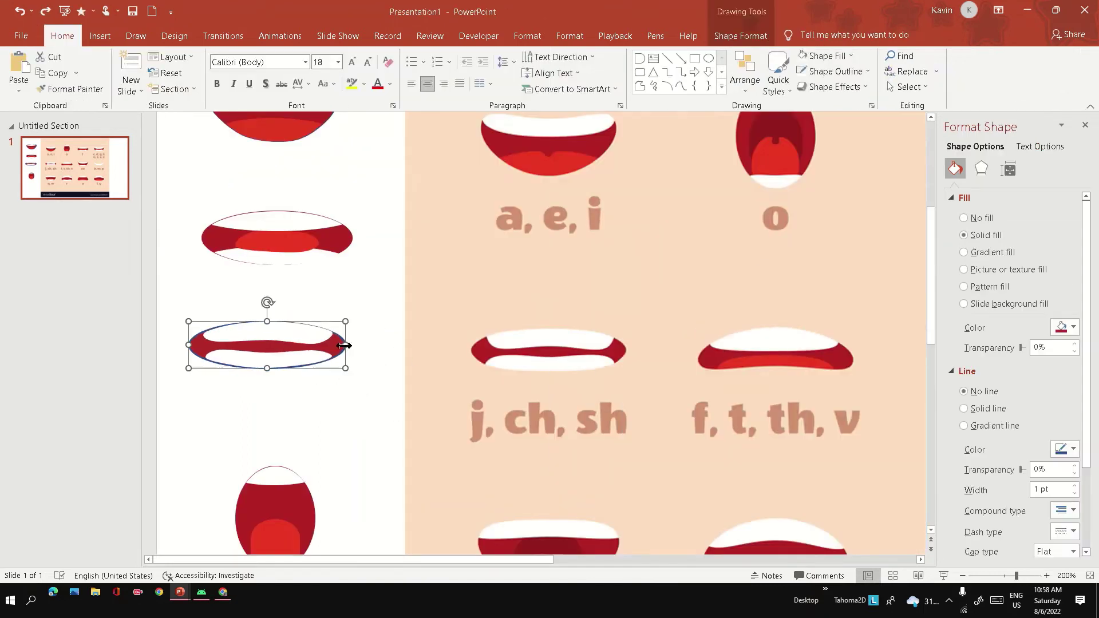
pyautogui.click(738, 36)
pyautogui.click(492, 70)
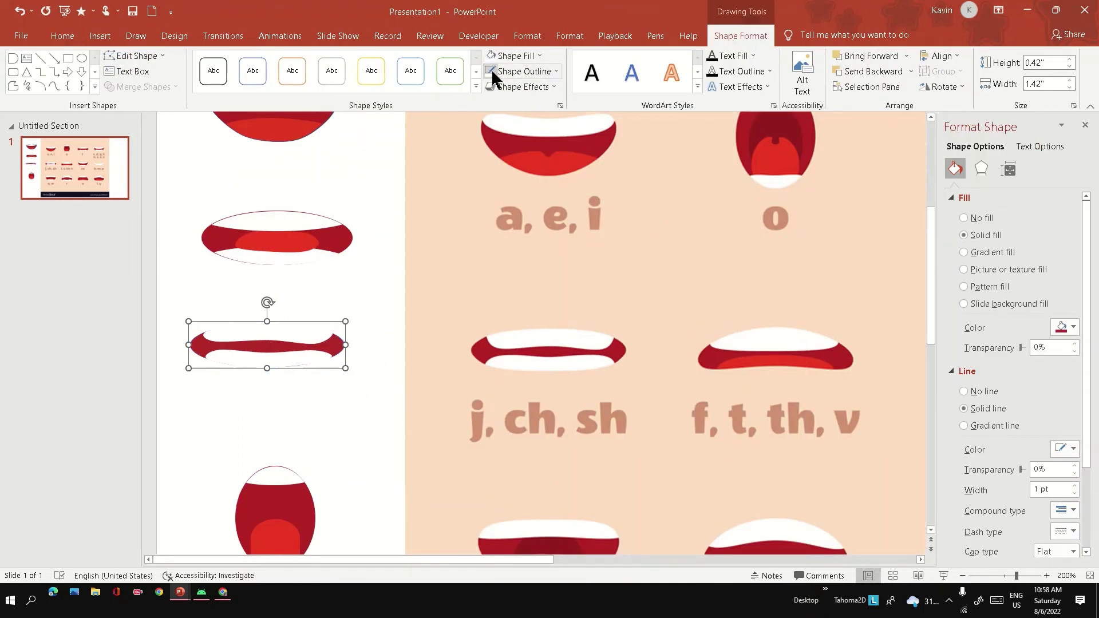
pyautogui.click(364, 278)
# Marquee-select all pieces of the flat mouth and group them.
pyautogui.click(282, 340)
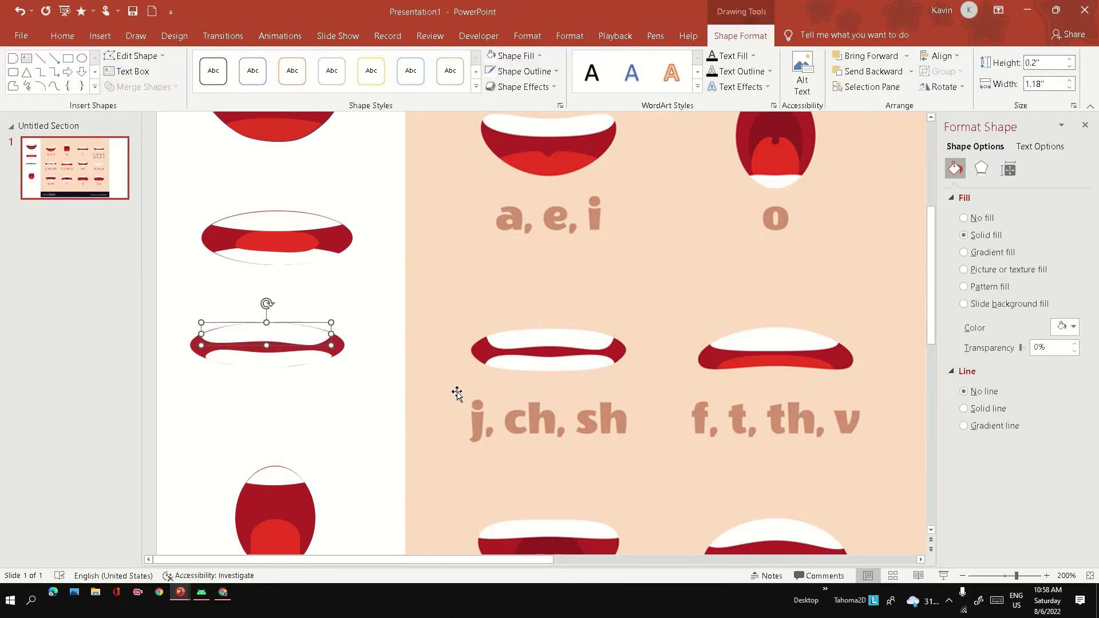
pyautogui.click(355, 378)
pyautogui.moveTo(367, 289); pyautogui.dragTo(184, 400)
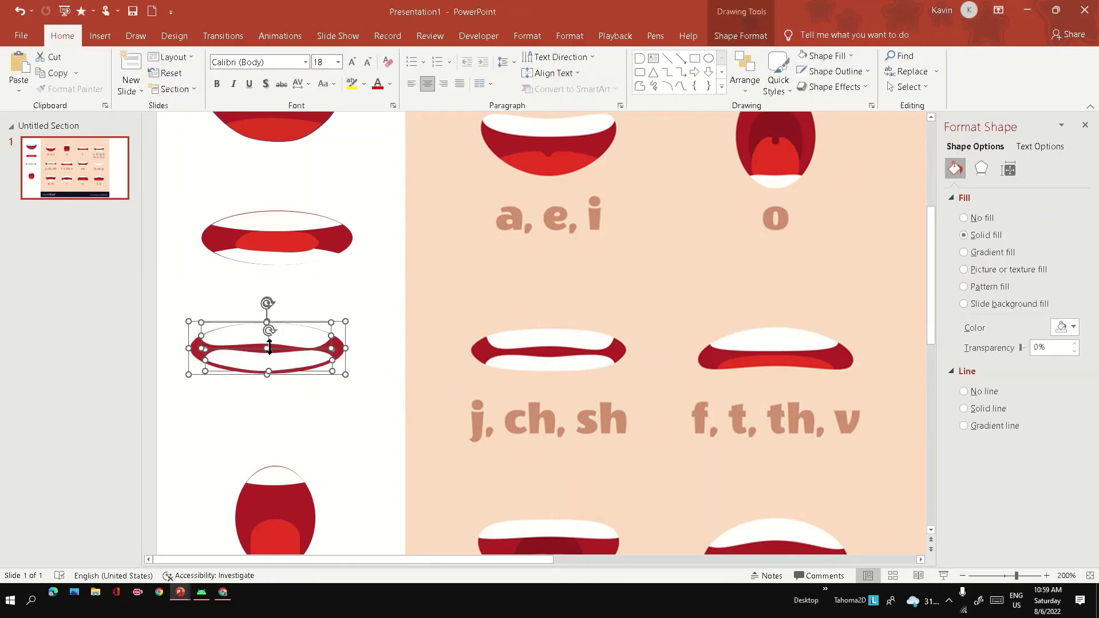
pyautogui.rightClick(261, 364)
pyautogui.press('Escape')
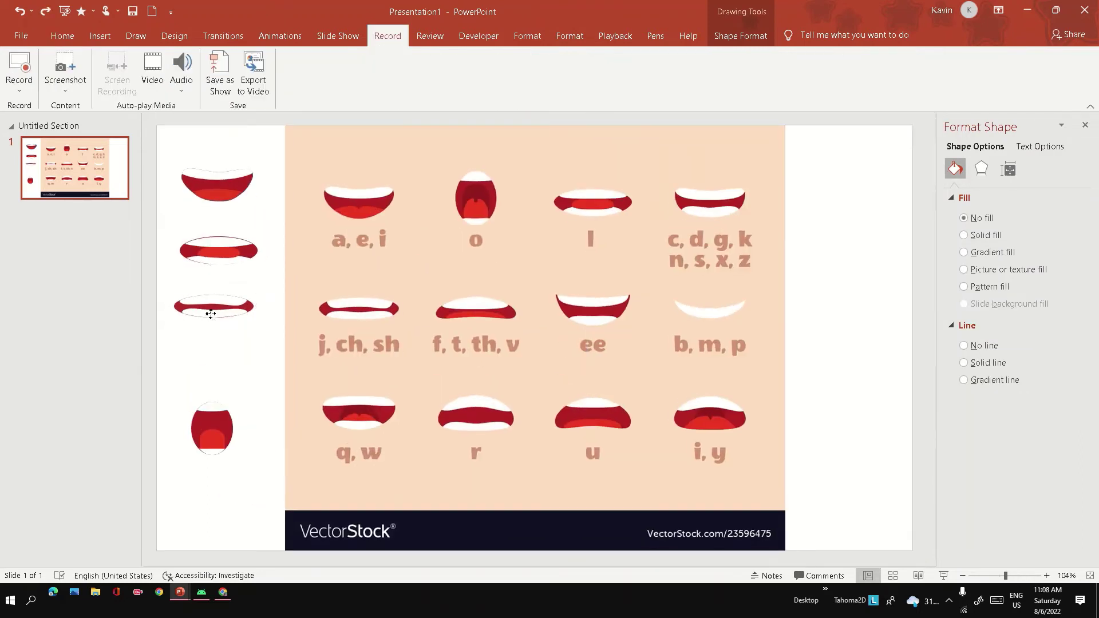
# Duplicate a lip shape into the column gap, select all five lips, and add a slide after slide 1.
pyautogui.moveTo(211, 311)
pyautogui.mouseDown()
pyautogui.moveTo(216, 374)
pyautogui.moveTo(250, 358)
pyautogui.moveTo(179, 361)
pyautogui.moveTo(214, 337)
pyautogui.moveTo(210, 371)
pyautogui.mouseUp()
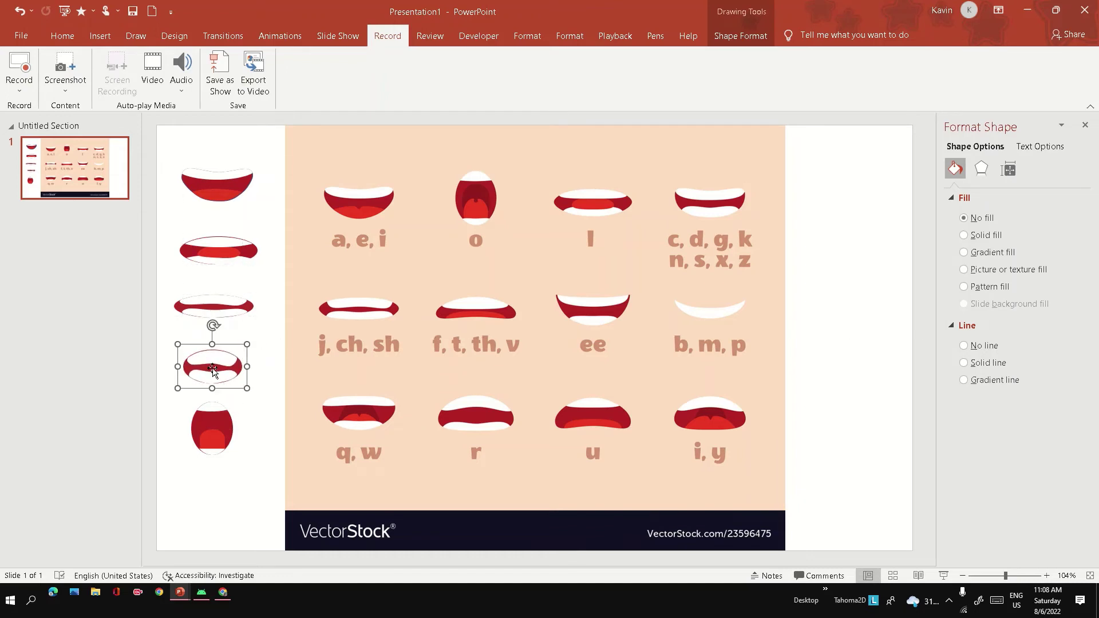
pyautogui.click(257, 346)
pyautogui.moveTo(270, 147); pyautogui.dragTo(148, 524)
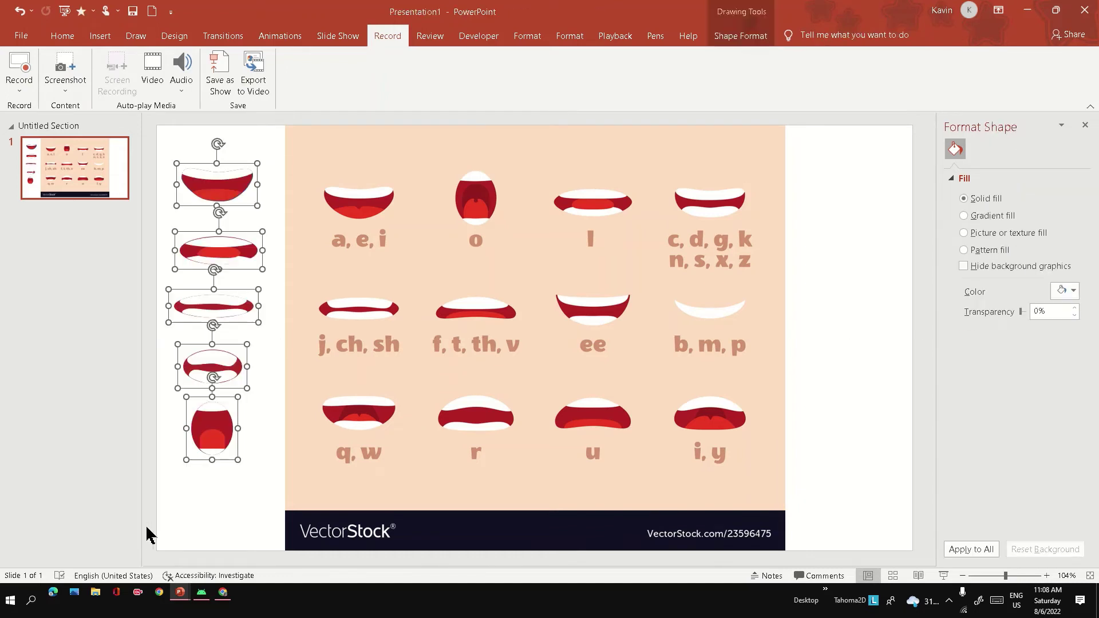
pyautogui.click(81, 342)
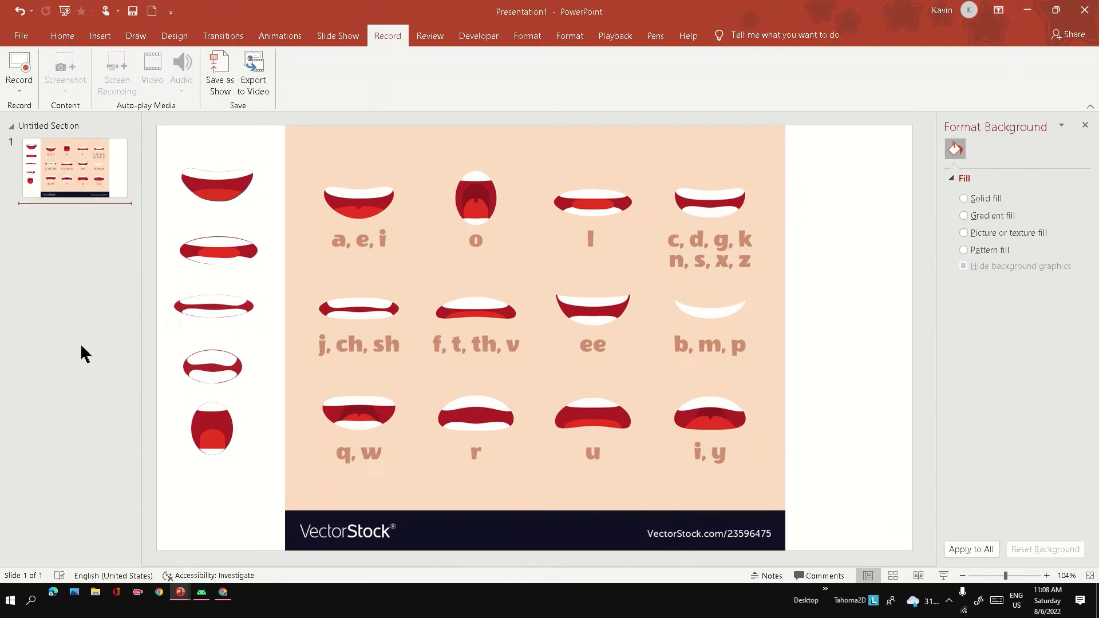
pyautogui.press('Return')
# Delete slide 2's empty placeholders and paste the five lip shapes.
pyautogui.click(183, 329)
pyautogui.hotkey('ctrl', 'a')
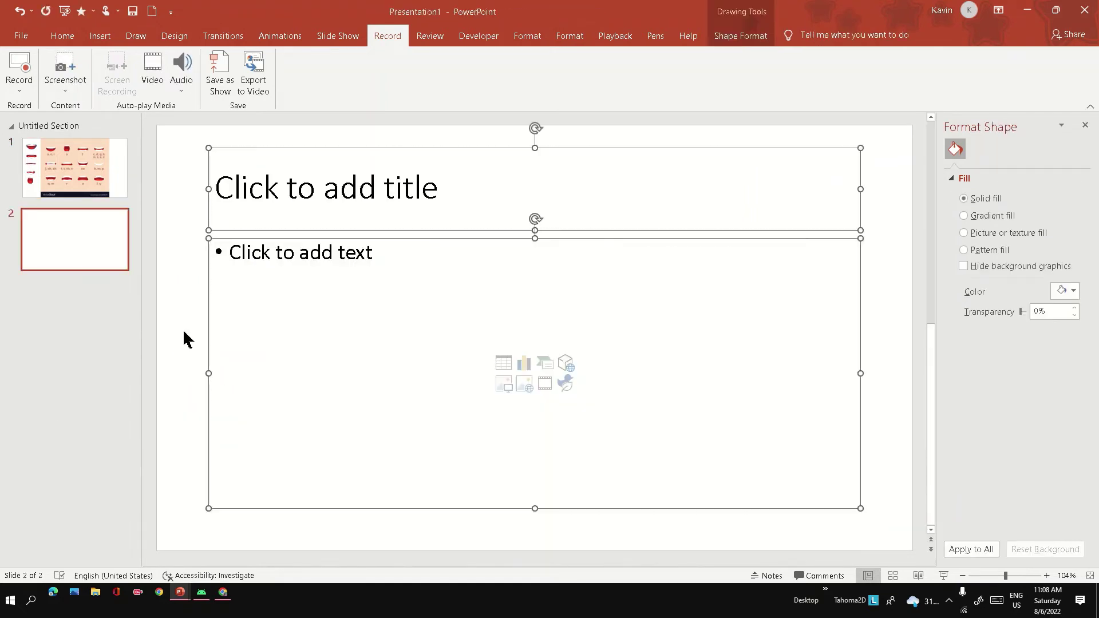
pyautogui.press('Delete')
pyautogui.hotkey('ctrl', 'v')
pyautogui.click(319, 327)
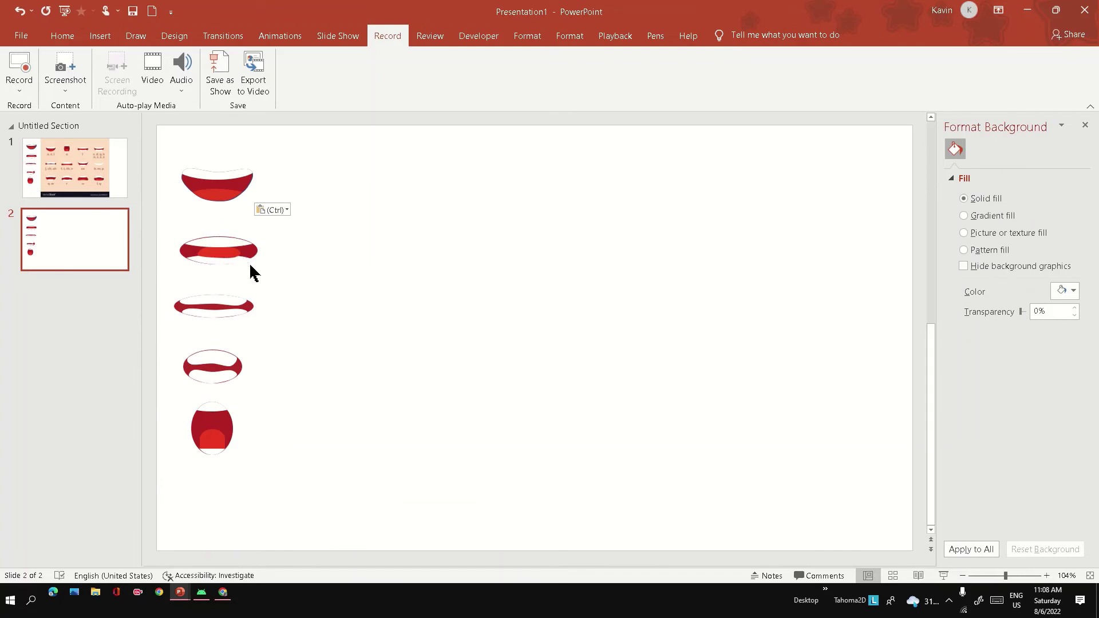
# Arrange the five lip shapes into a row across the top of the slide.
pyautogui.click(223, 201)
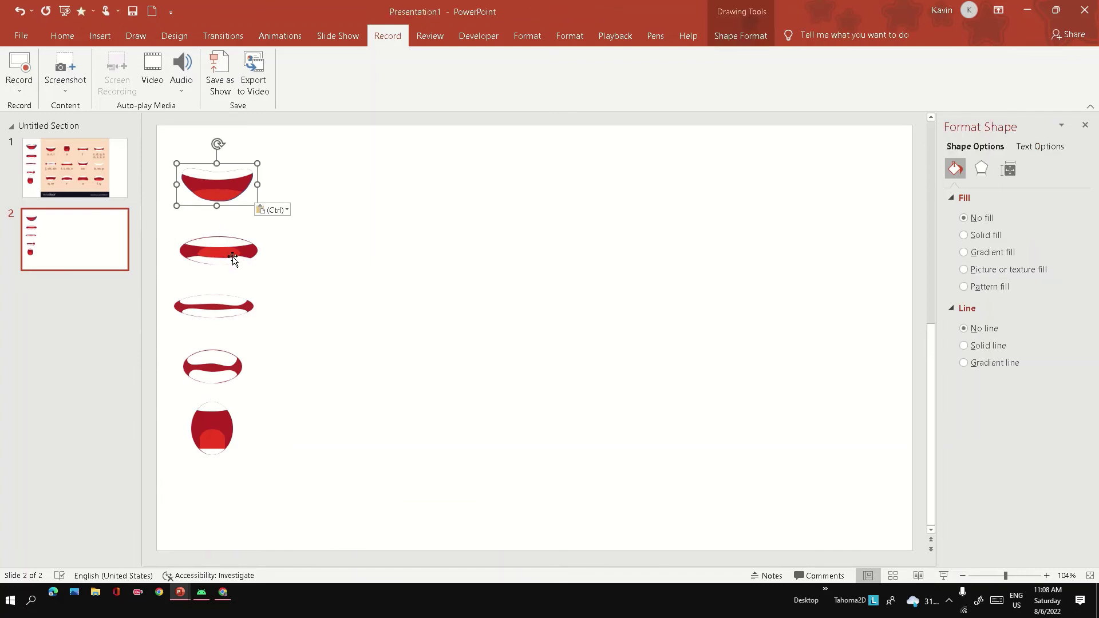
pyautogui.moveTo(231, 257); pyautogui.dragTo(349, 221)
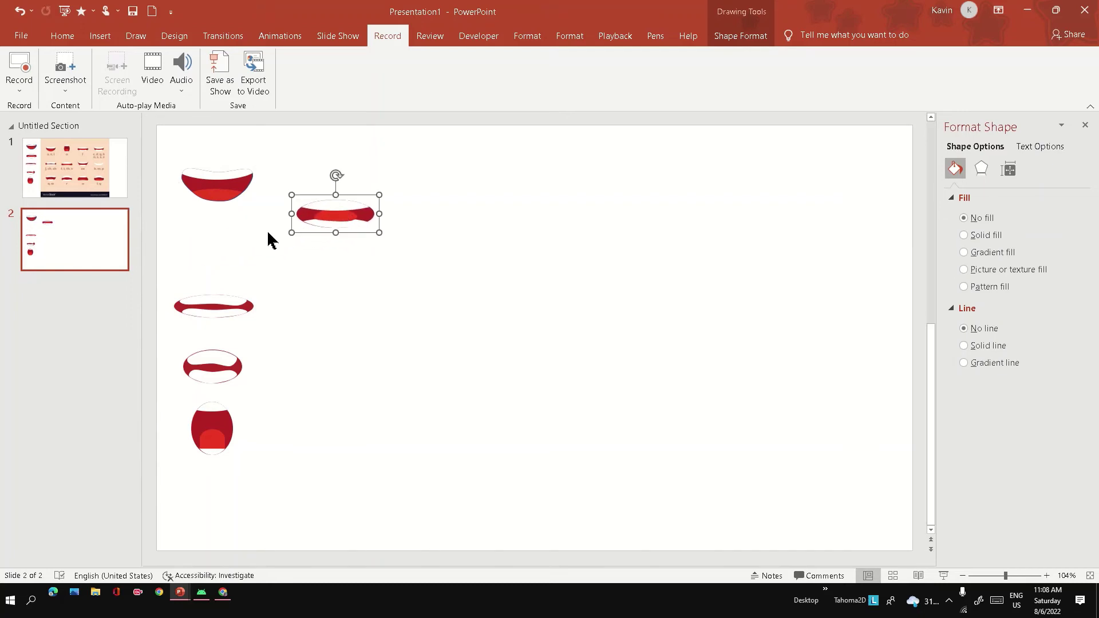
pyautogui.moveTo(224, 313); pyautogui.dragTo(471, 223)
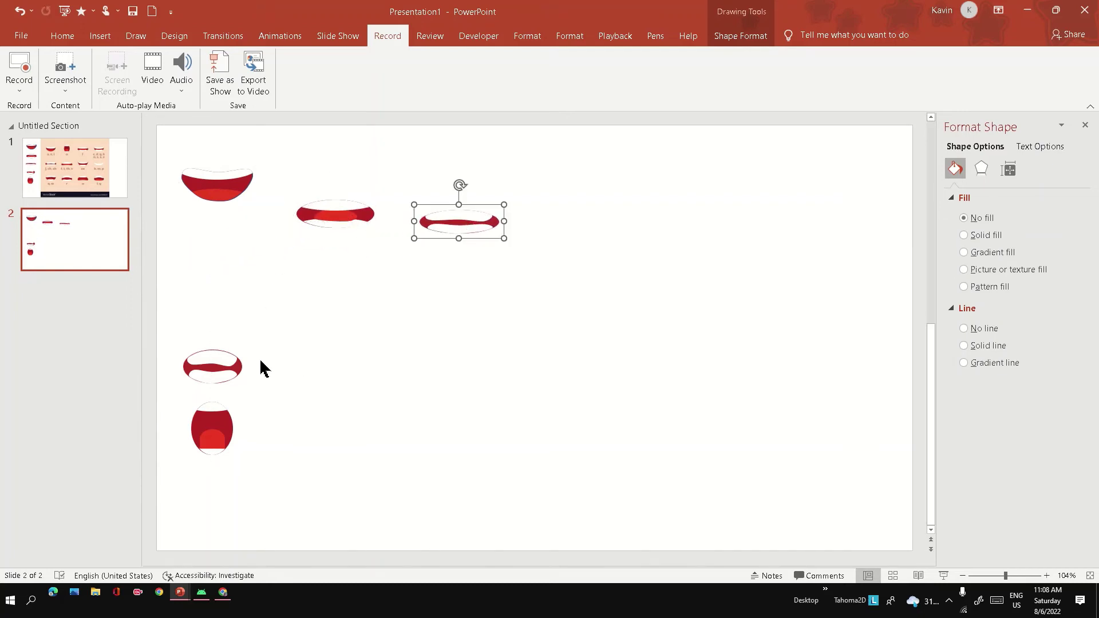
pyautogui.moveTo(226, 369); pyautogui.dragTo(561, 240)
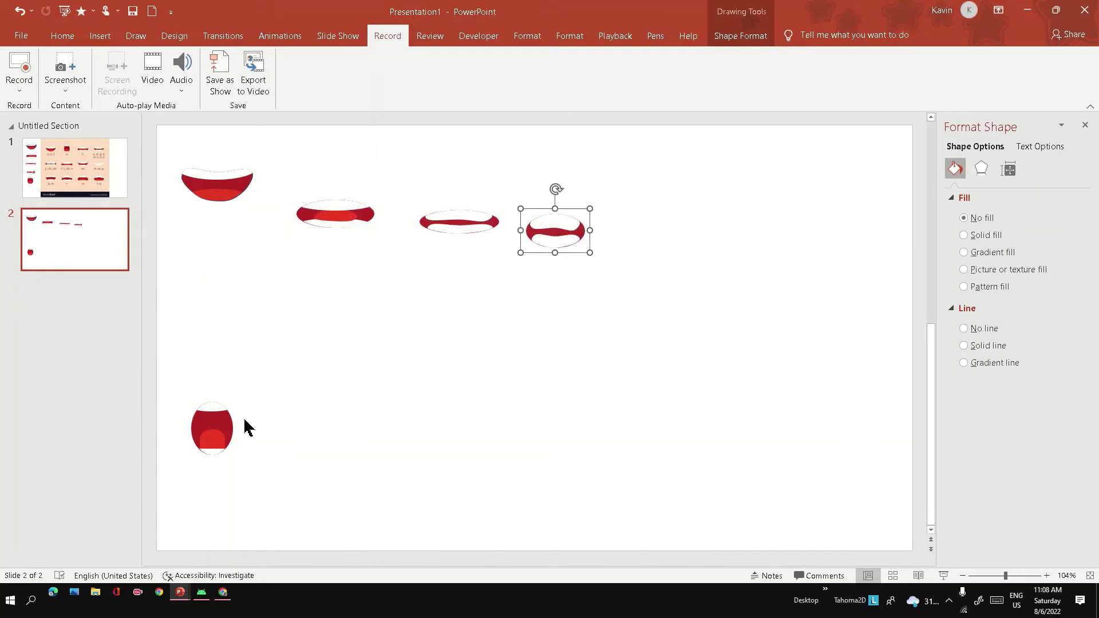
pyautogui.moveTo(225, 425); pyautogui.dragTo(651, 229)
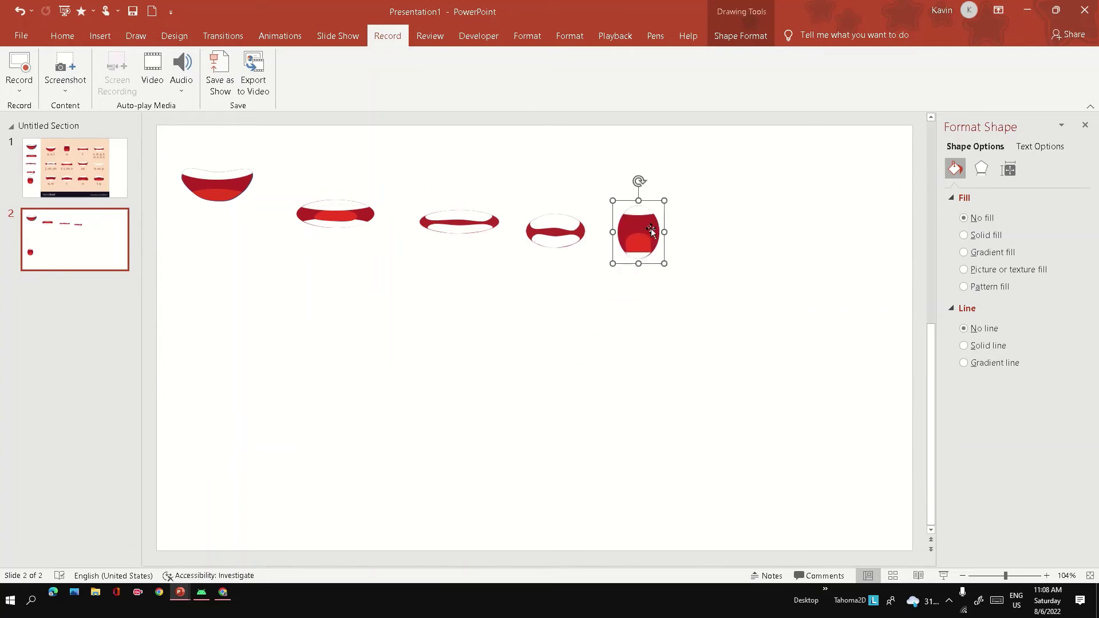
# Place copies of the fourth, flat and second lips down the right, and duplicate the open mouth.
pyautogui.moveTo(560, 243); pyautogui.dragTo(741, 274)
pyautogui.moveTo(461, 237); pyautogui.dragTo(802, 335)
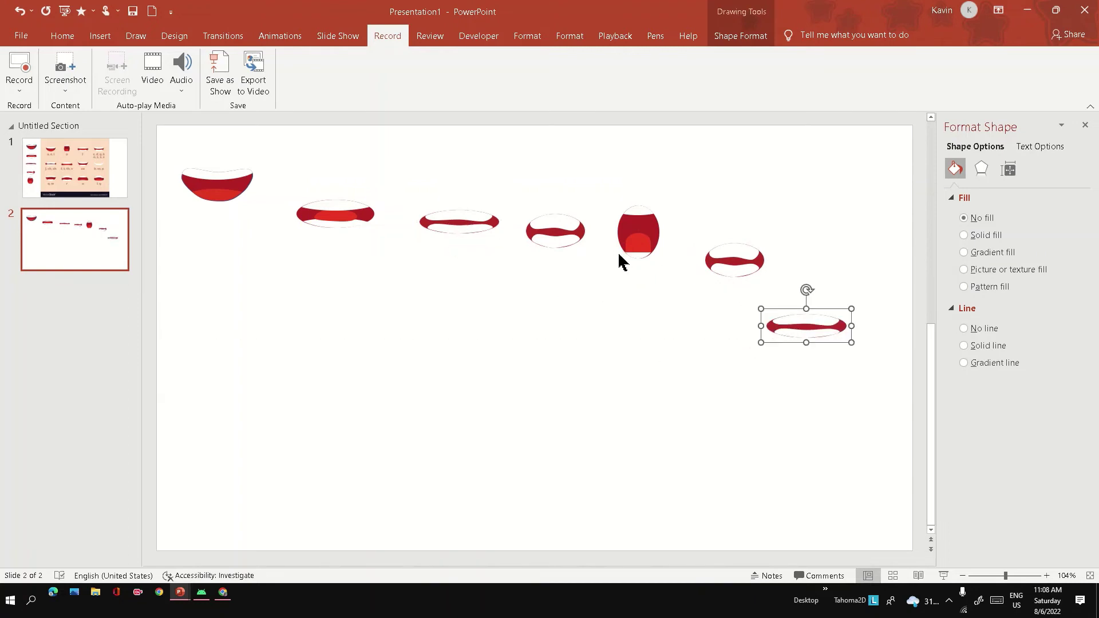
pyautogui.moveTo(358, 229); pyautogui.dragTo(815, 411)
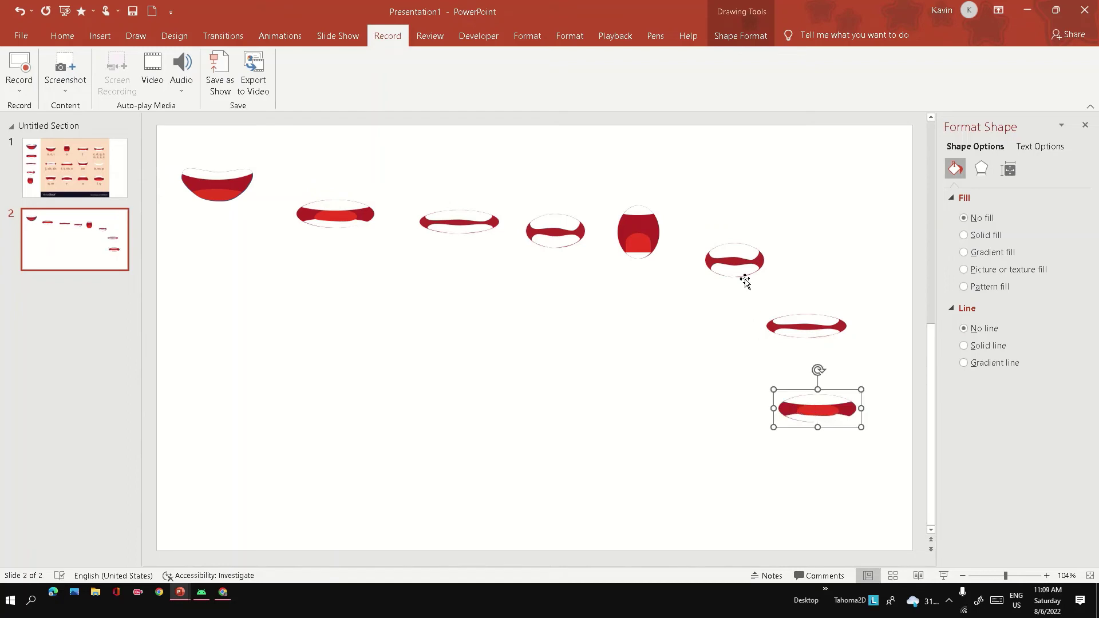
pyautogui.moveTo(746, 282); pyautogui.dragTo(814, 280)
pyautogui.click(646, 237)
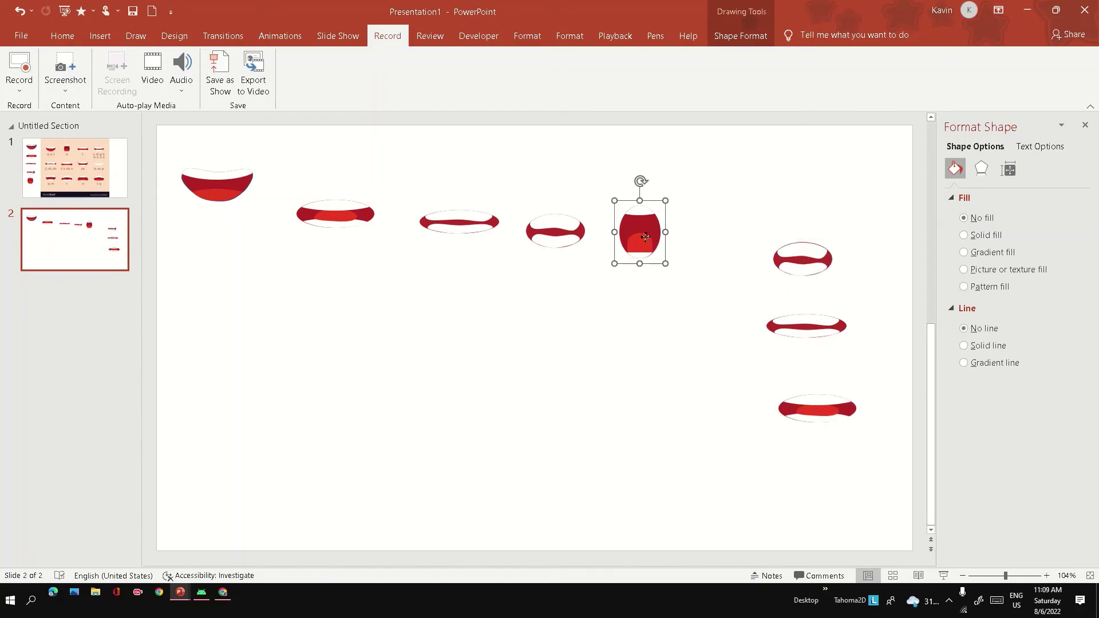
pyautogui.moveTo(652, 237); pyautogui.dragTo(728, 234)
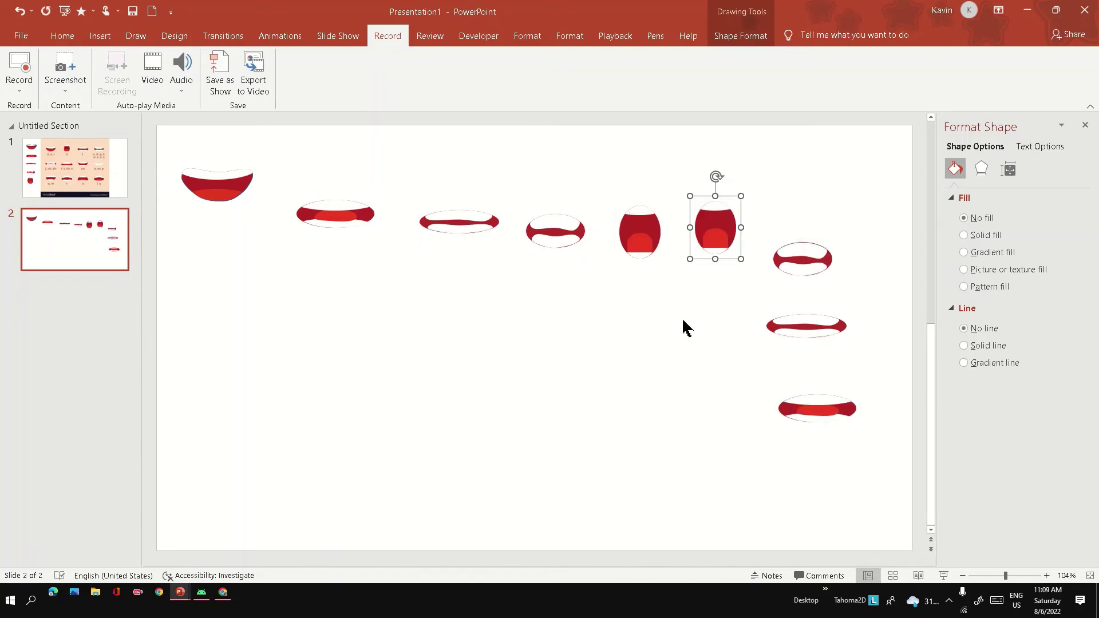
pyautogui.click(647, 364)
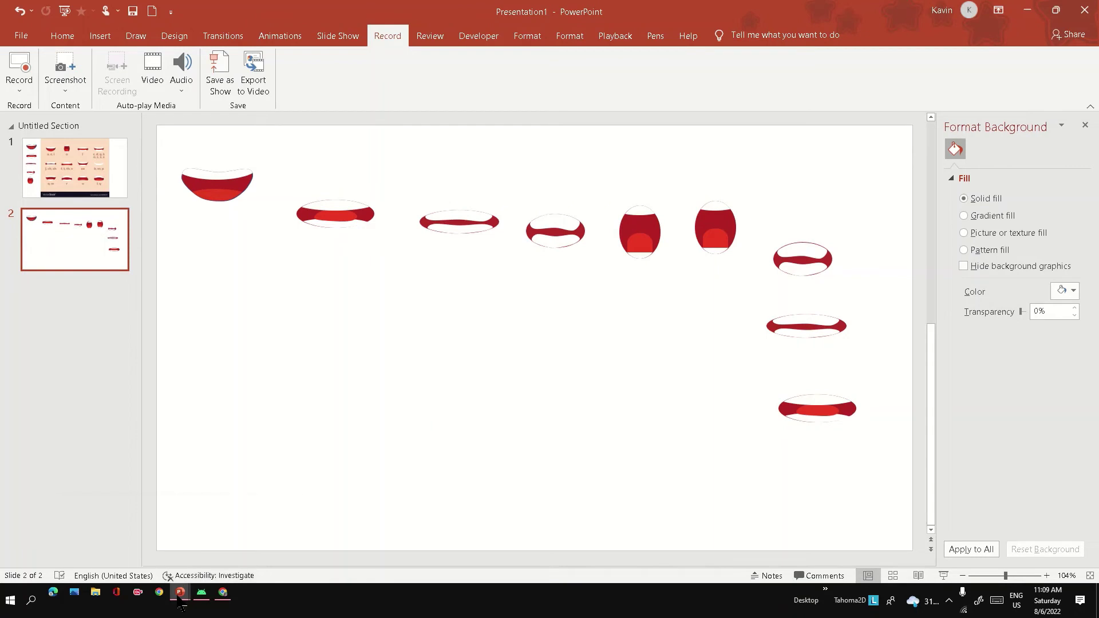
# Animation-paint the Baby Shark.pptx mouth's Flash Once effect onto slide 2's first lip.
pyautogui.moveTo(180, 595)
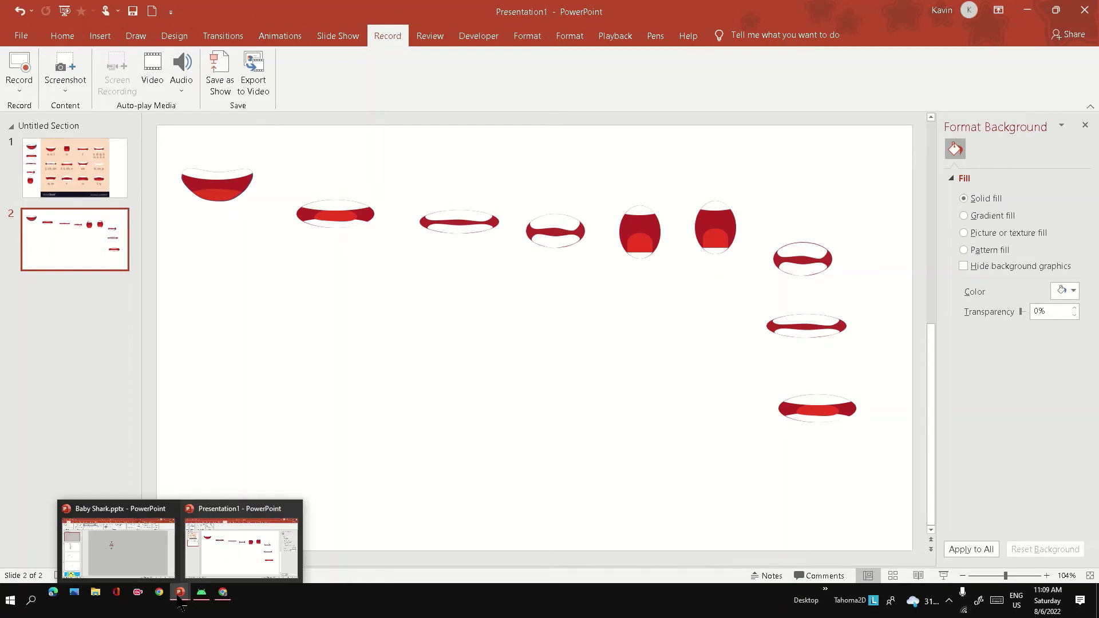
pyautogui.click(143, 553)
pyautogui.click(478, 266)
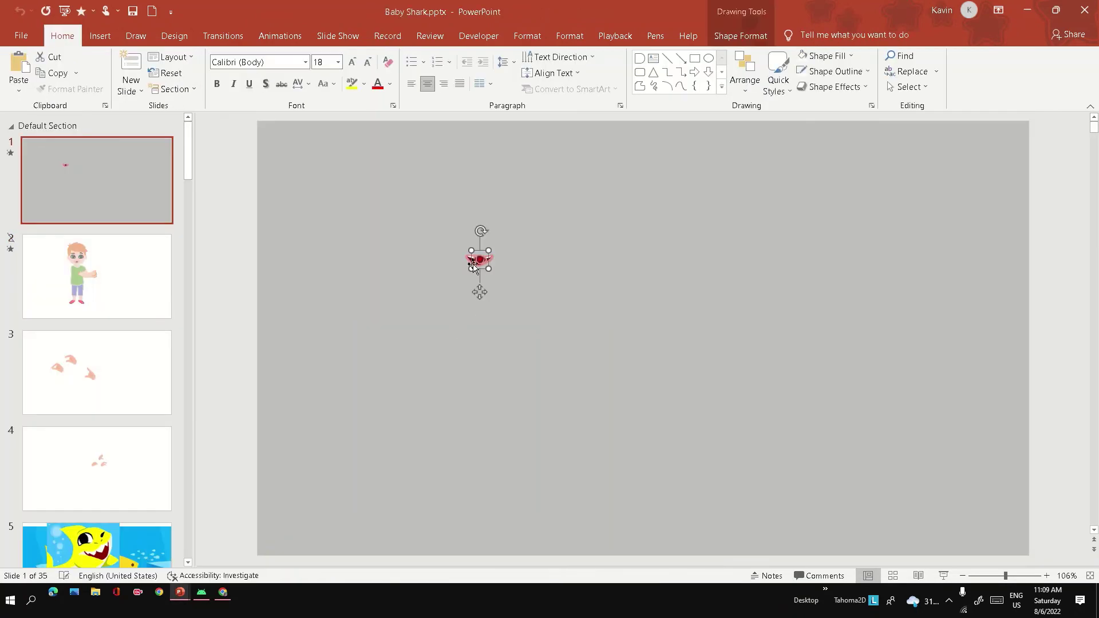
pyautogui.click(288, 41)
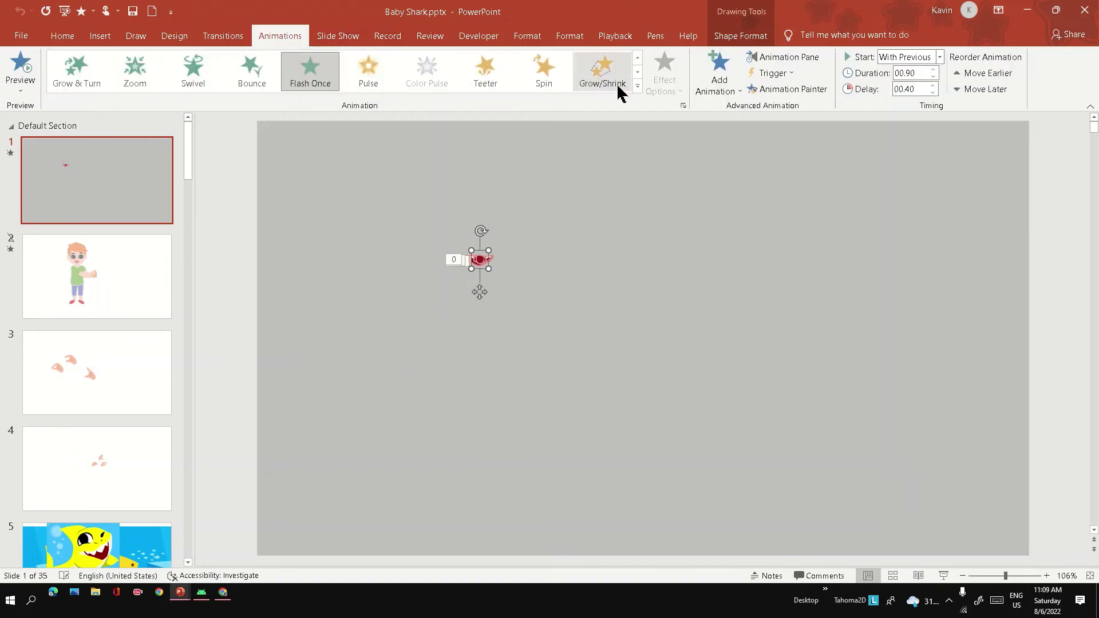
pyautogui.click(785, 89)
pyautogui.hotkey('alt', 'Tab')
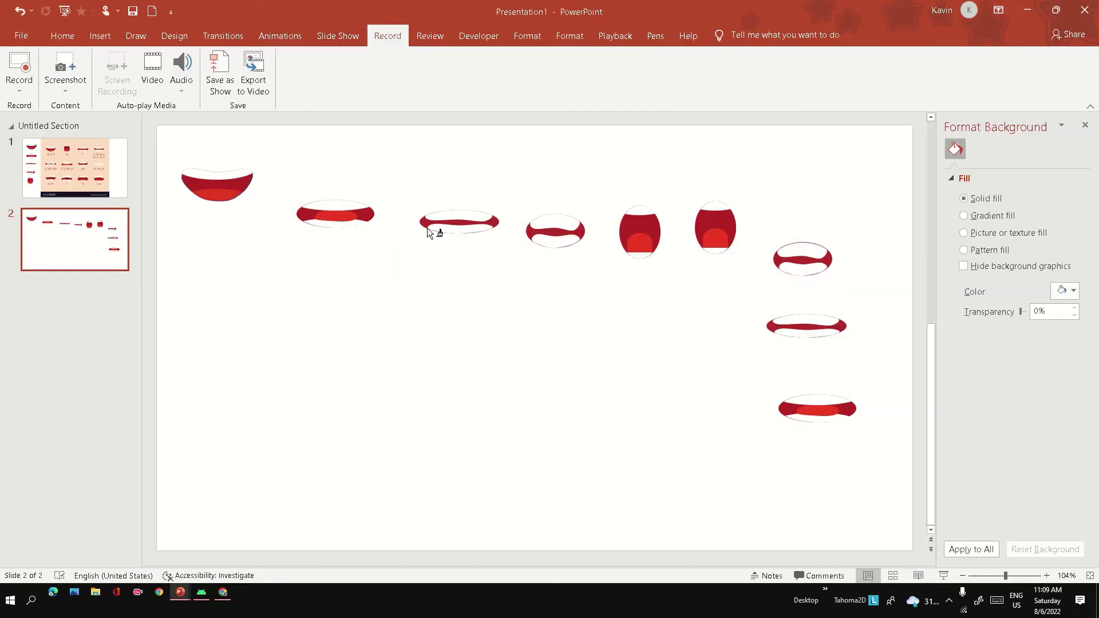
pyautogui.click(219, 196)
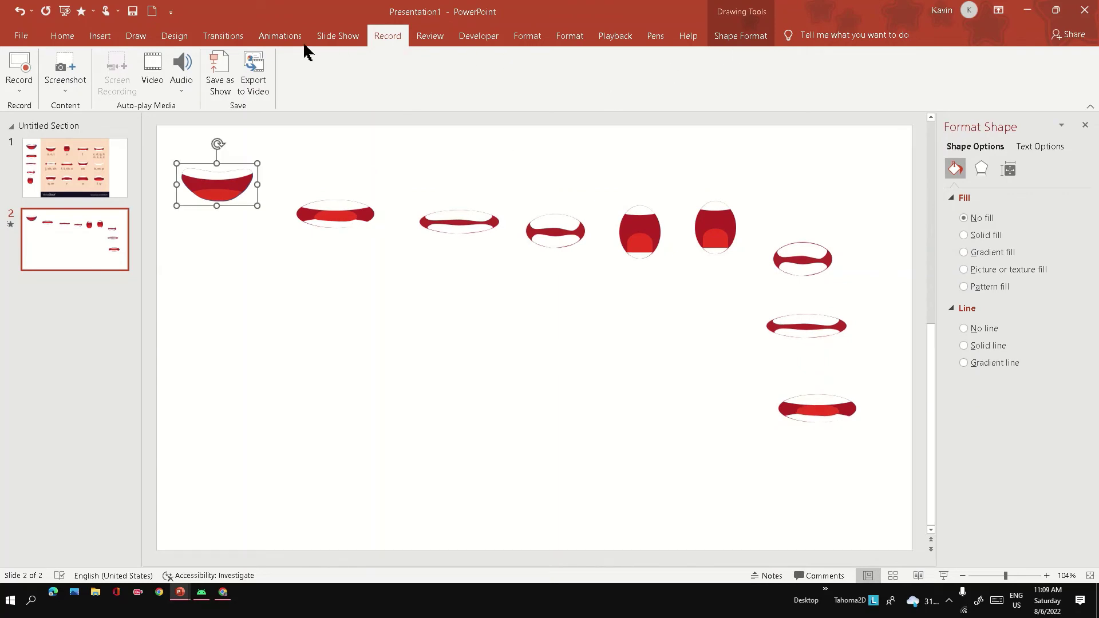
# Use Animation Painter to copy the first lip's Flash Once animation onto mouths two through five.
pyautogui.click(280, 35)
pyautogui.click(787, 89)
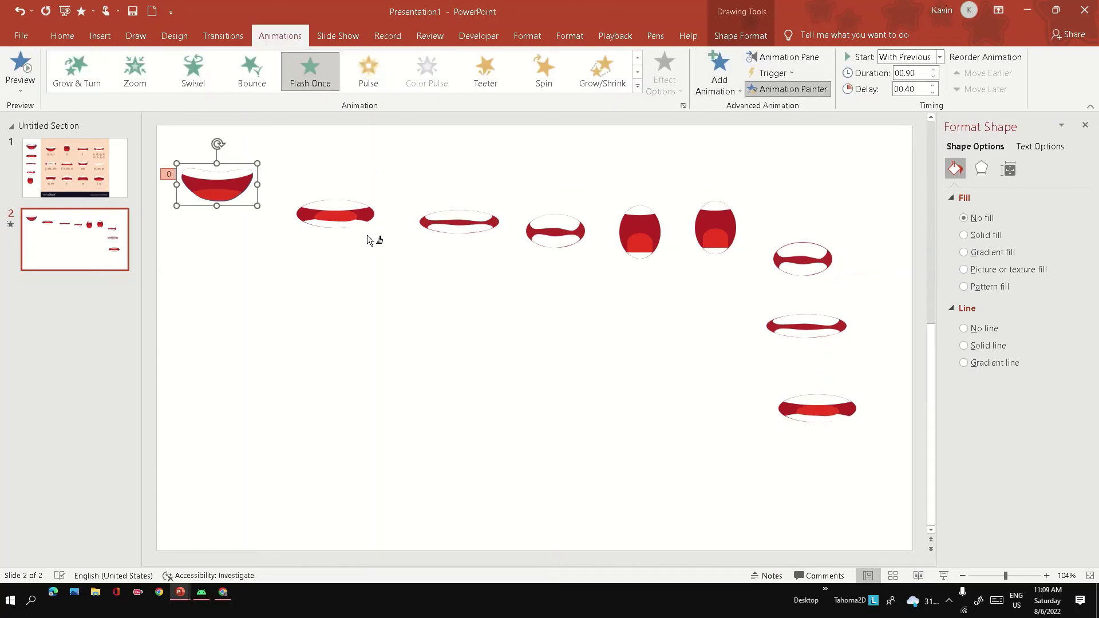
pyautogui.click(345, 220)
pyautogui.click(767, 88)
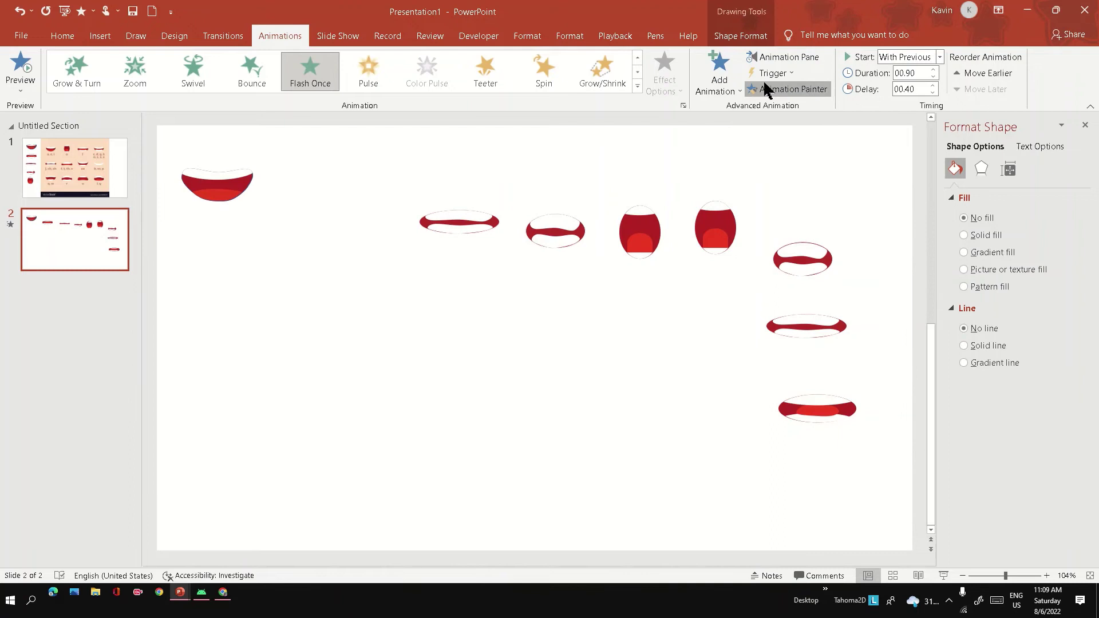
pyautogui.click(448, 224)
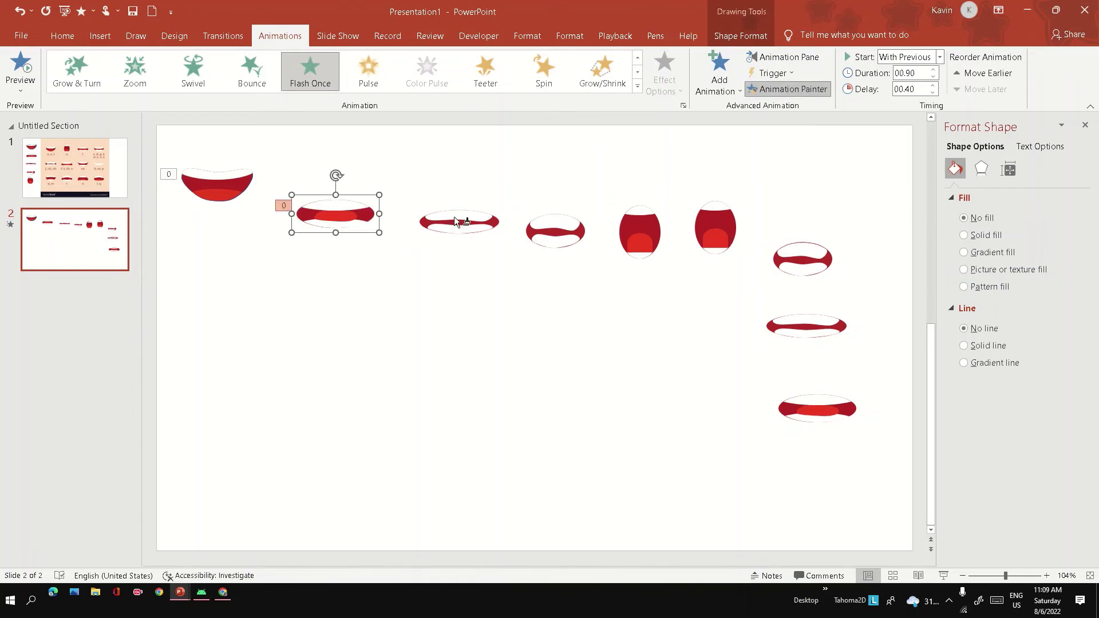
pyautogui.click(788, 89)
pyautogui.click(555, 234)
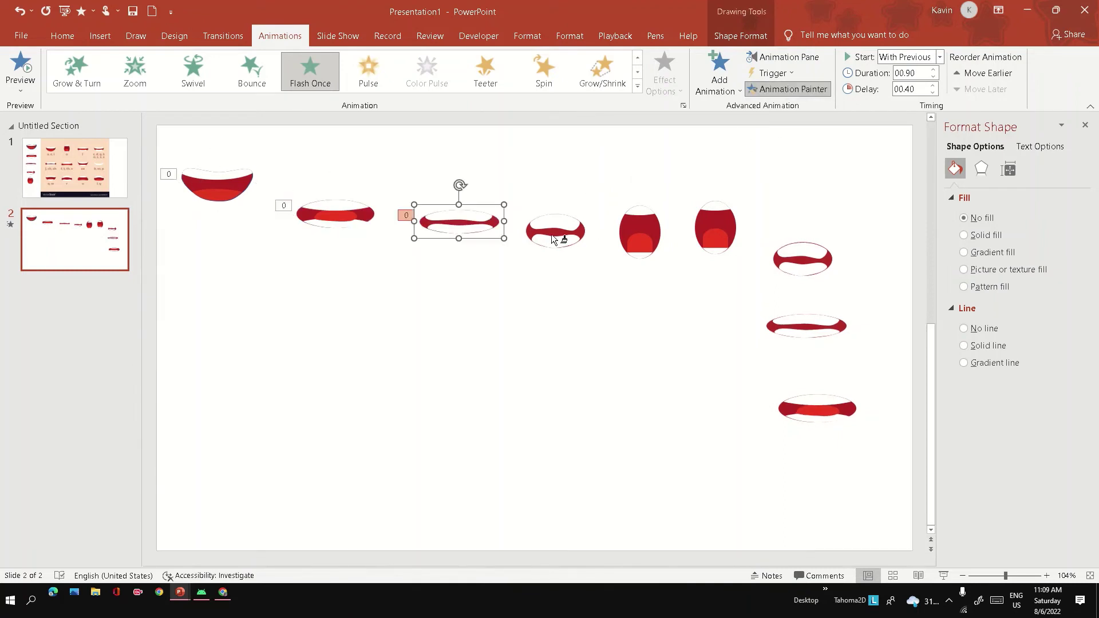
pyautogui.click(789, 89)
pyautogui.click(627, 234)
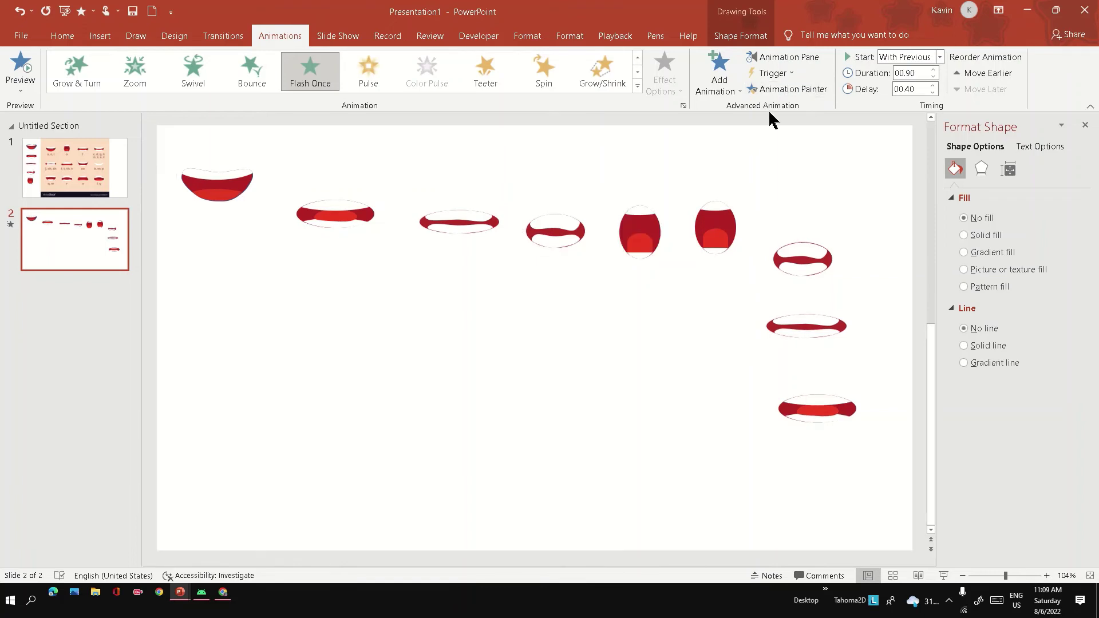
# Open the Animation Pane and close Format Shape. Paint Flash Once onto mouths six through nine, then widen the list.
pyautogui.click(786, 88)
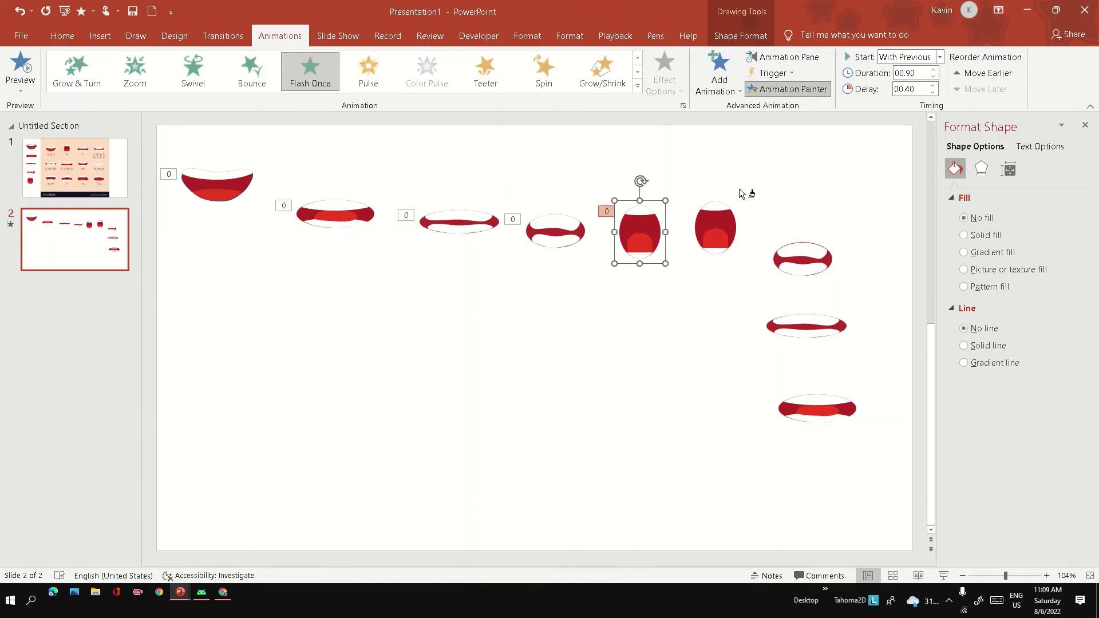
pyautogui.click(754, 57)
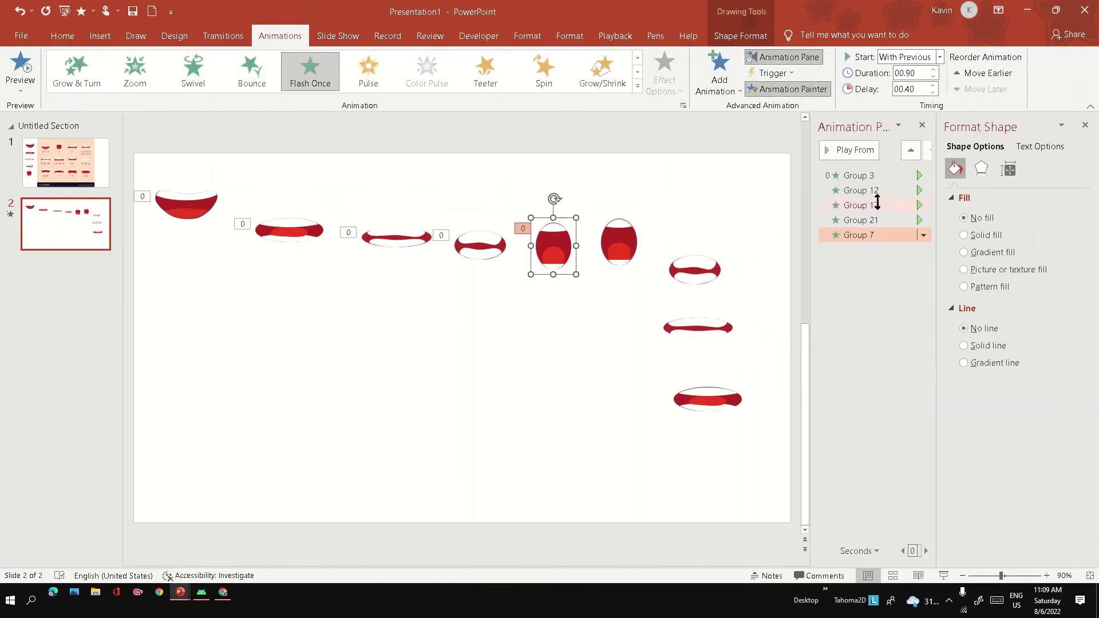
pyautogui.click(1085, 125)
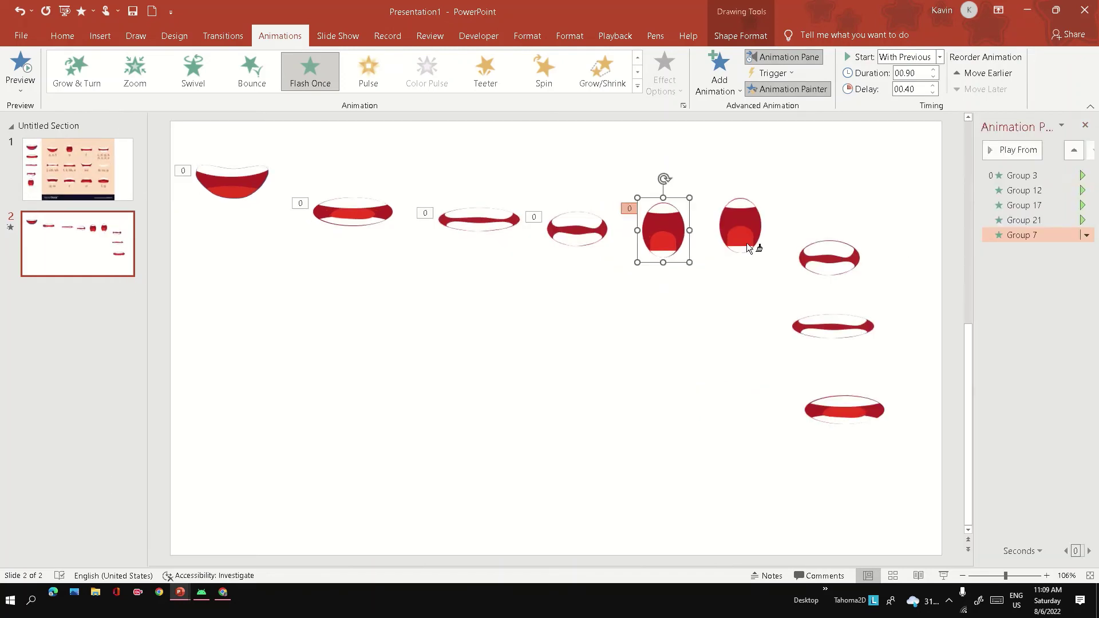
pyautogui.click(743, 222)
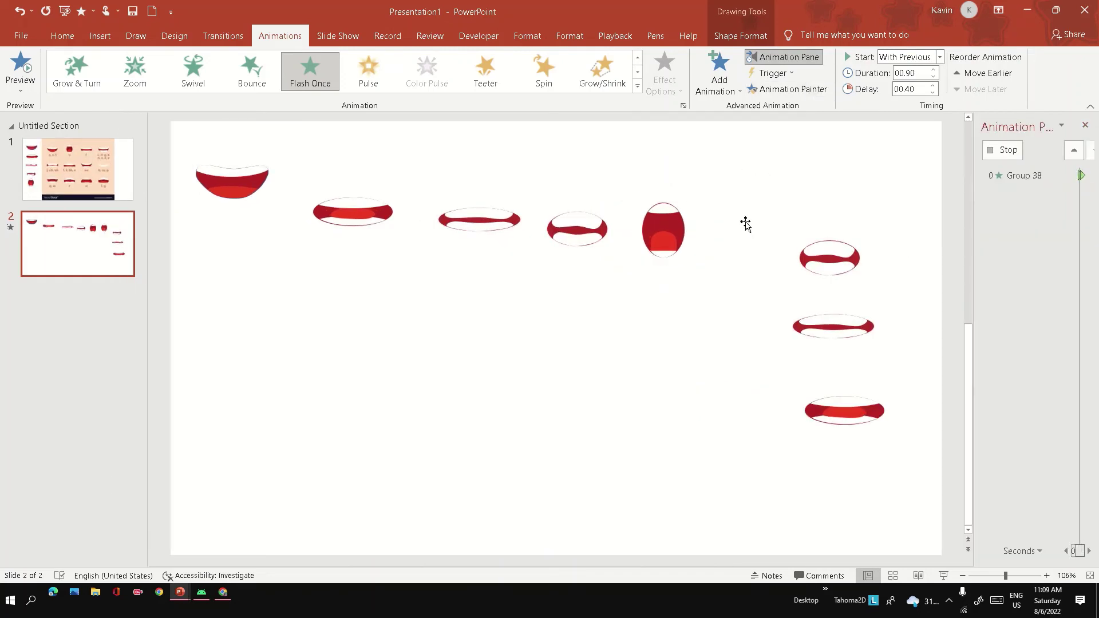
pyautogui.click(779, 87)
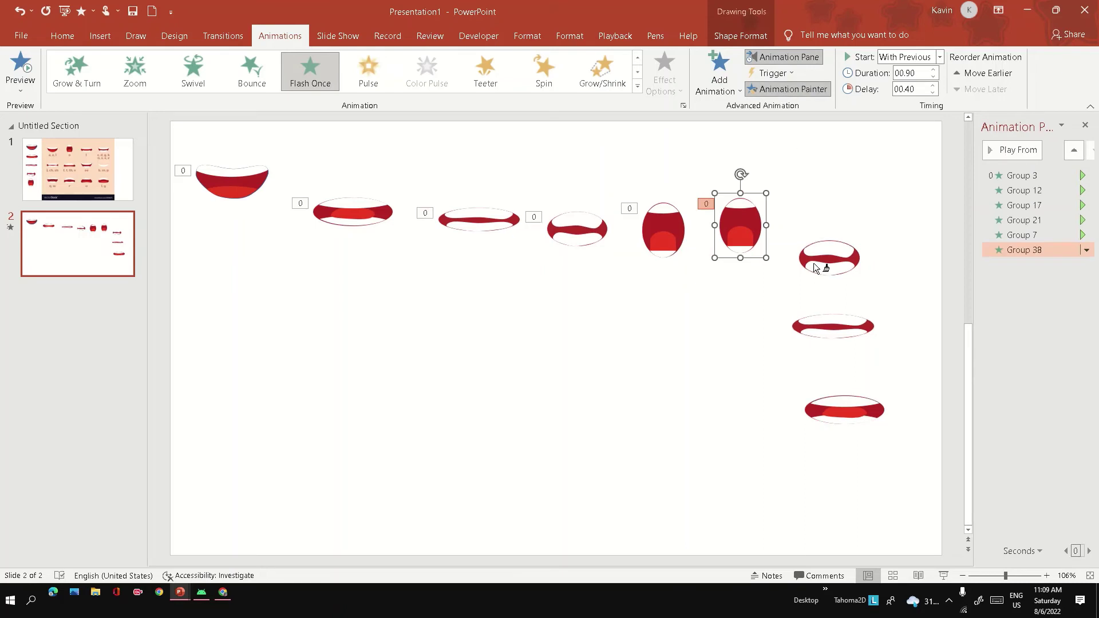
pyautogui.click(824, 261)
pyautogui.click(799, 89)
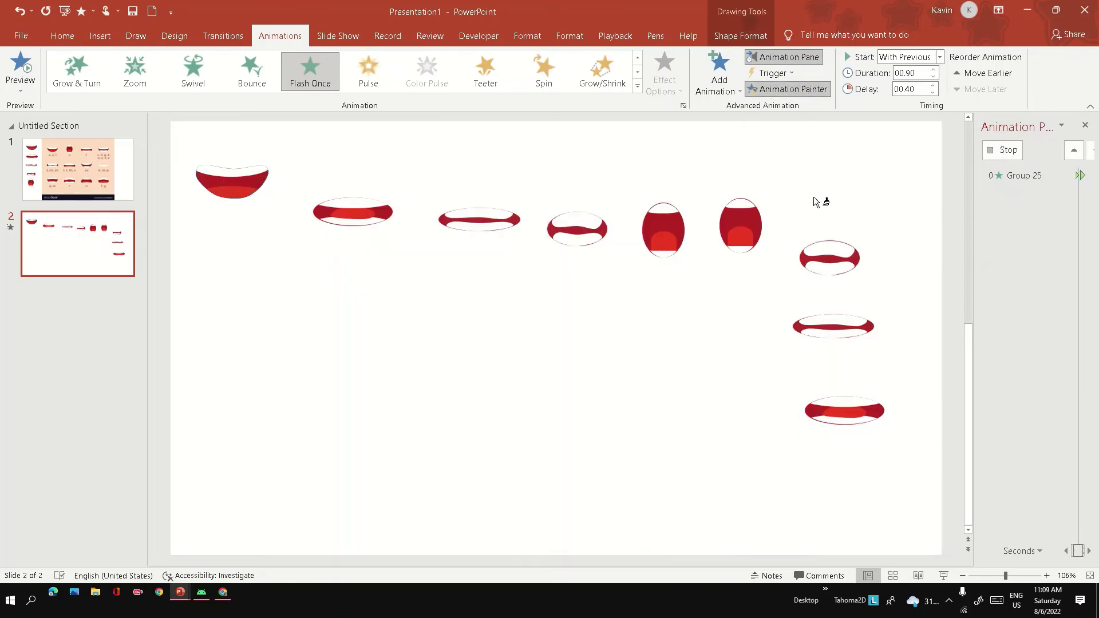
pyautogui.click(838, 329)
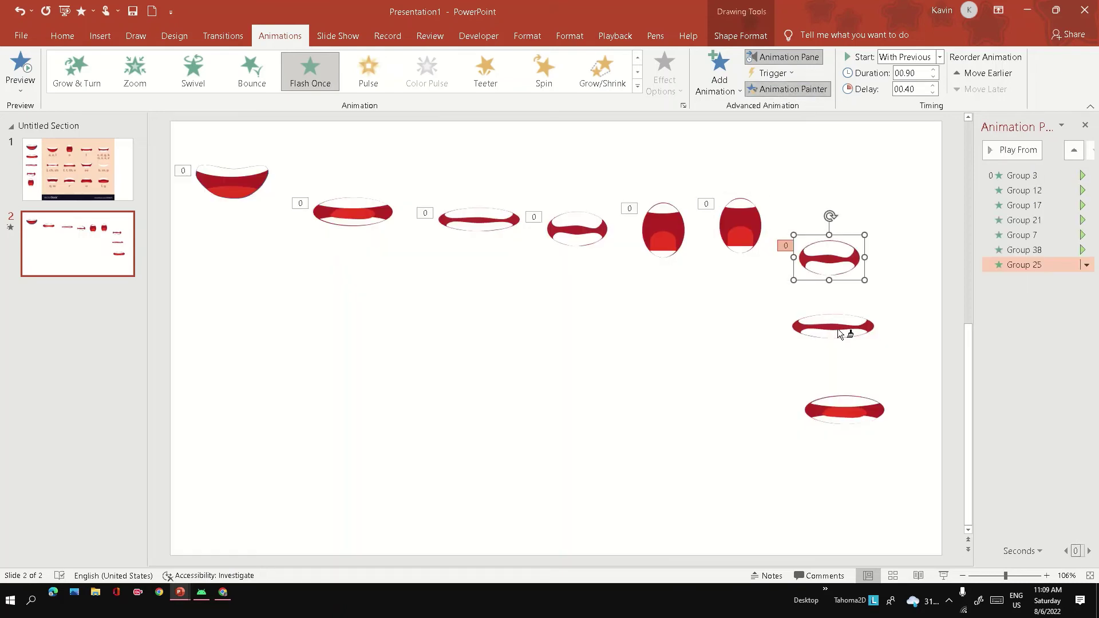
pyautogui.click(798, 90)
pyautogui.click(846, 404)
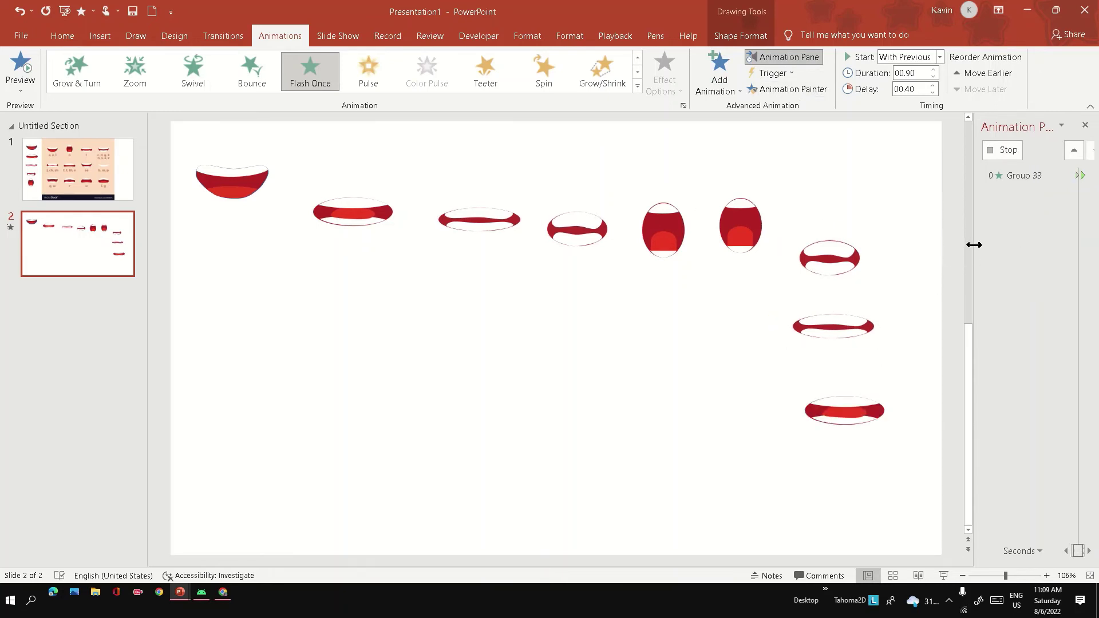
pyautogui.moveTo(970, 243); pyautogui.dragTo(750, 280)
# Set delays of 0 for Group 3, 0.1 for Group 12 and 0.2 for Group 17.
pyautogui.click(808, 177)
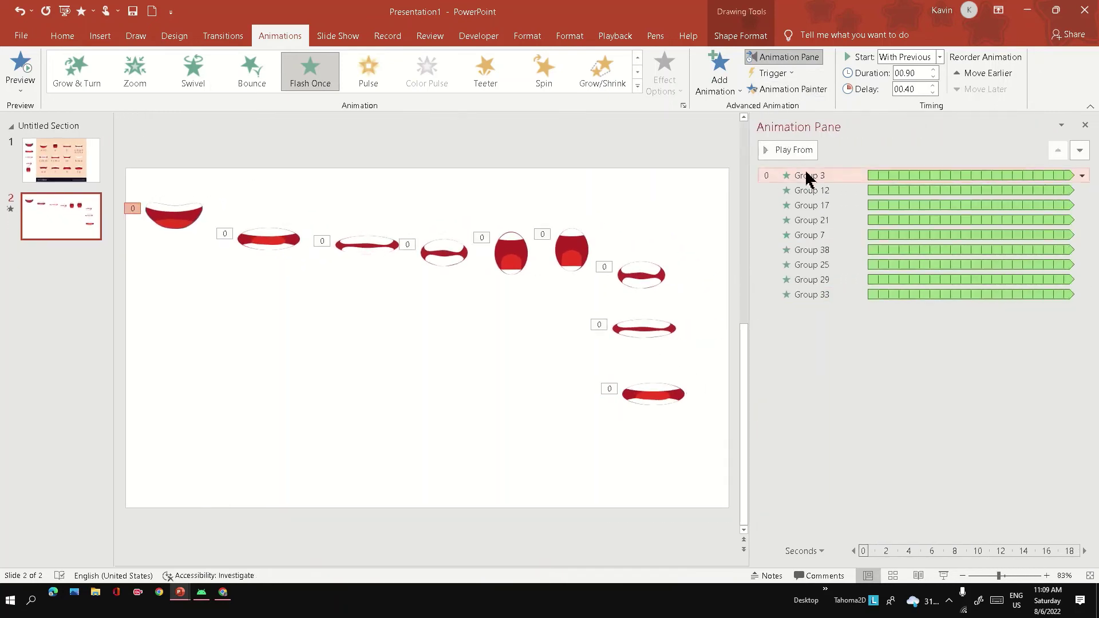
pyautogui.click(904, 90)
pyautogui.write('0')
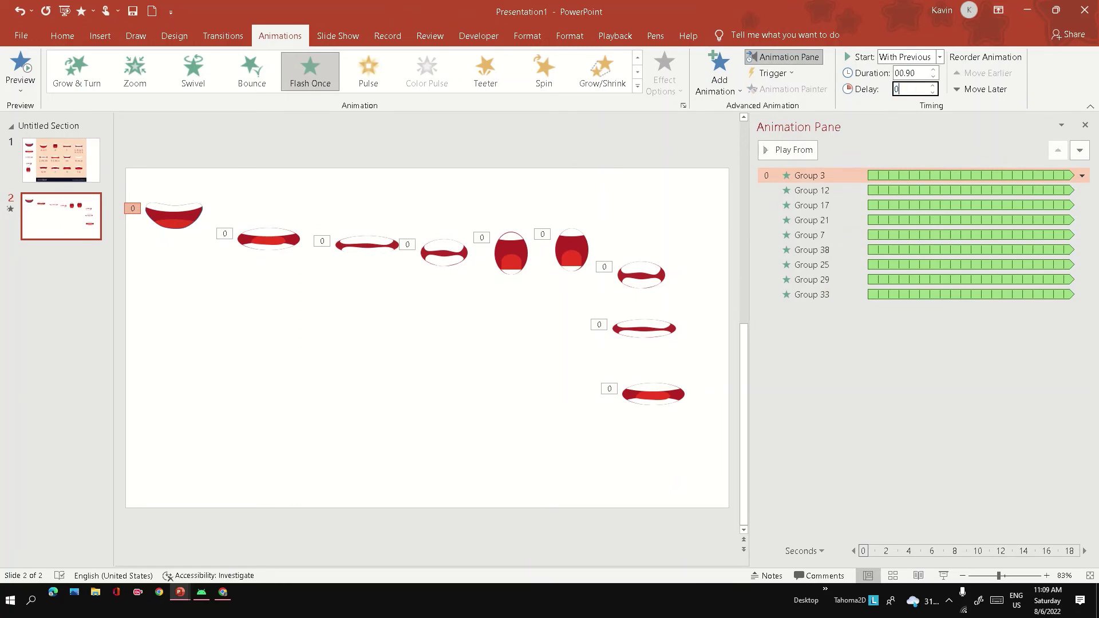
pyautogui.press('Return')
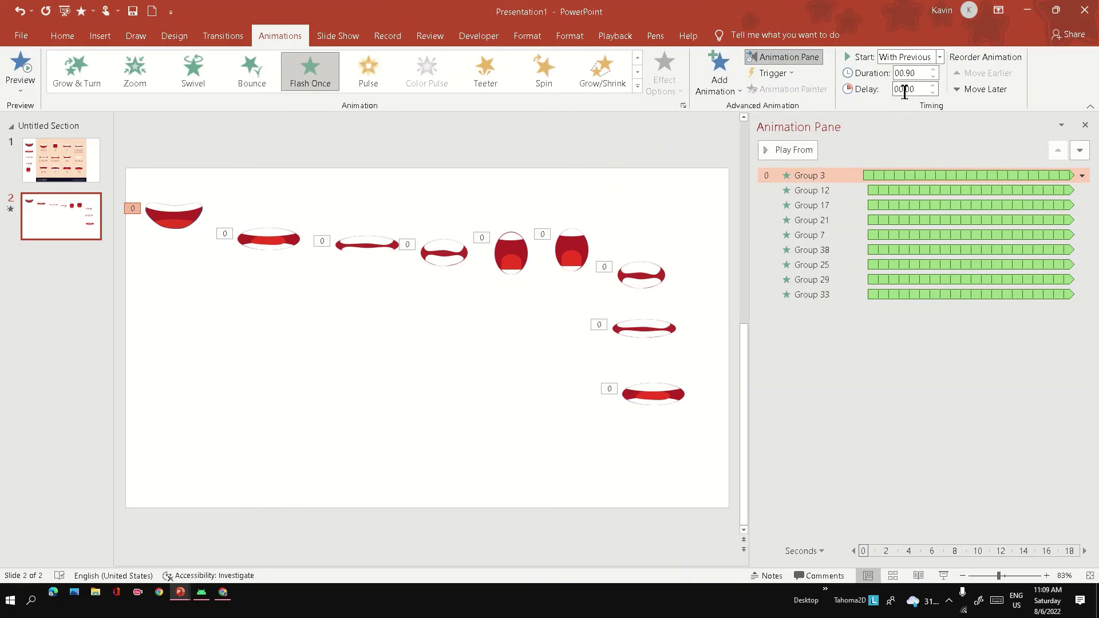
pyautogui.click(869, 189)
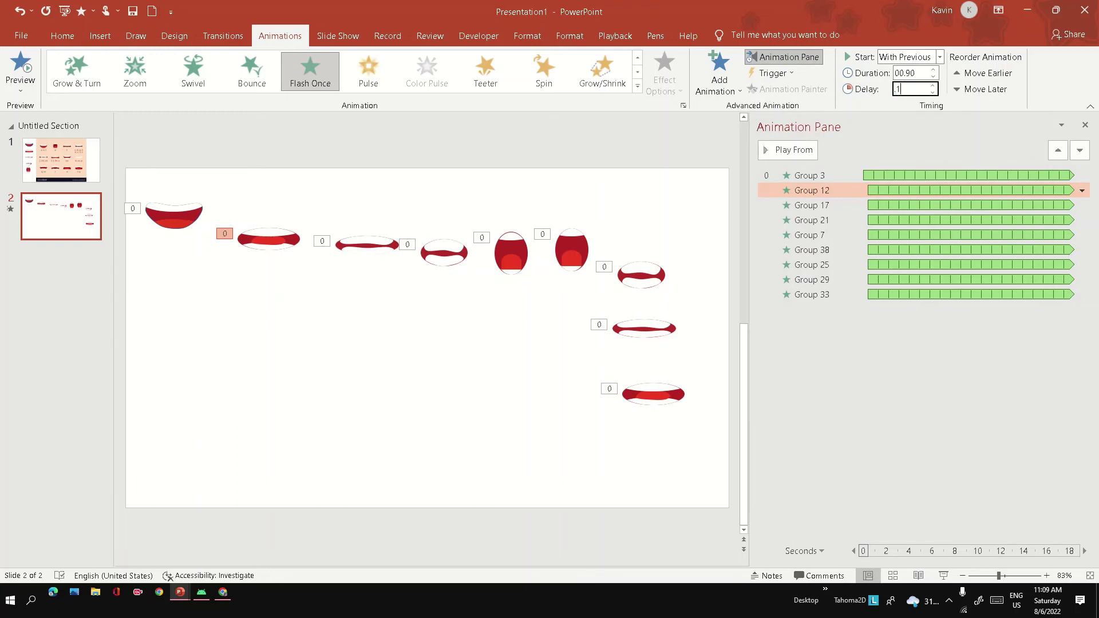
pyautogui.press('Return')
pyautogui.click(843, 202)
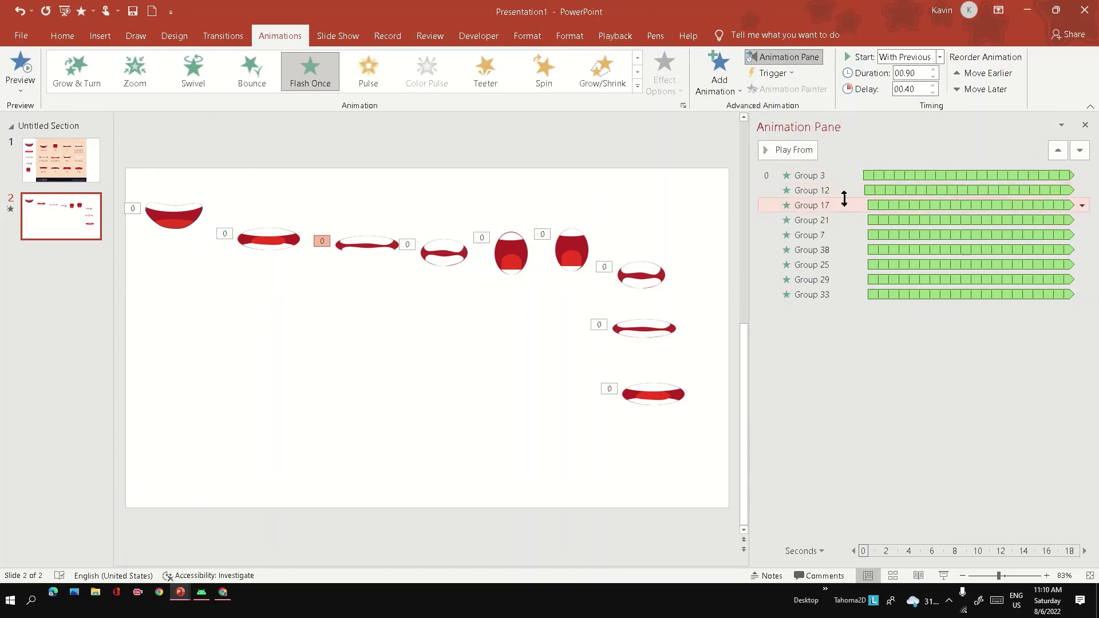
pyautogui.click(896, 90)
pyautogui.write('.2')
pyautogui.press('Return')
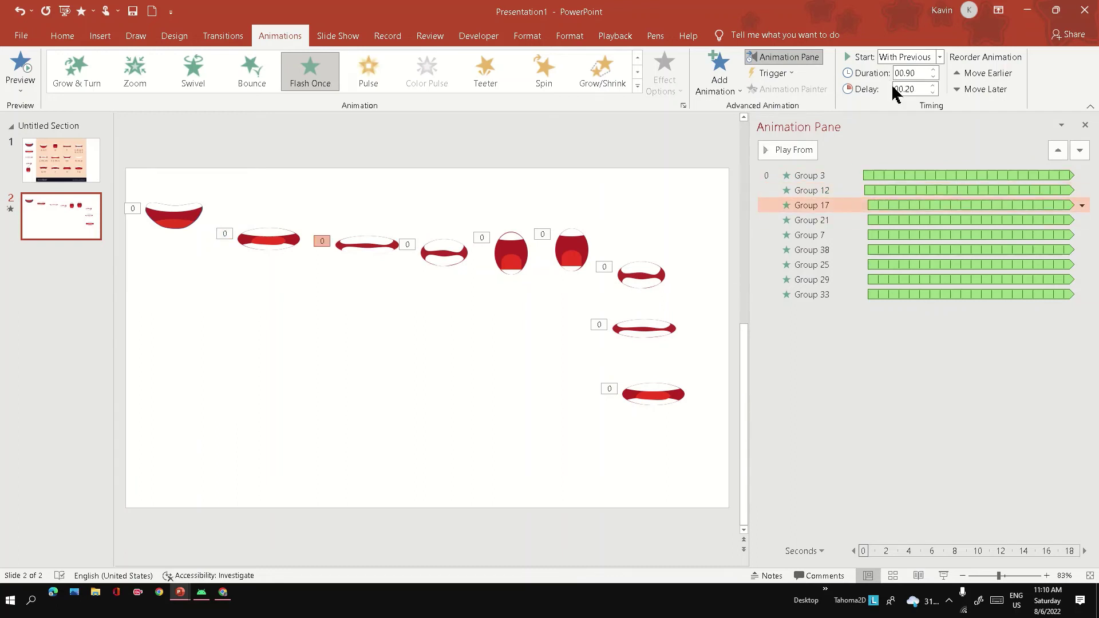
# Set delays of 0.4 for Group 21, 0.5 for Group 38 and 0.6 for Group 25.
pyautogui.click(809, 221)
pyautogui.click(908, 90)
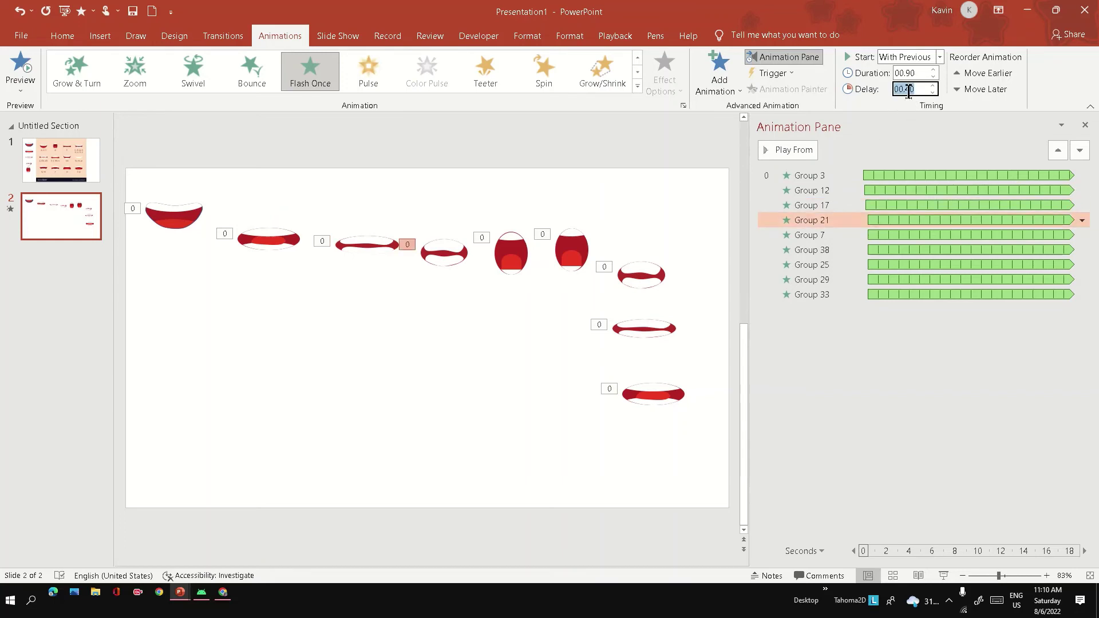
pyautogui.write('.4')
pyautogui.press('Return')
pyautogui.click(832, 249)
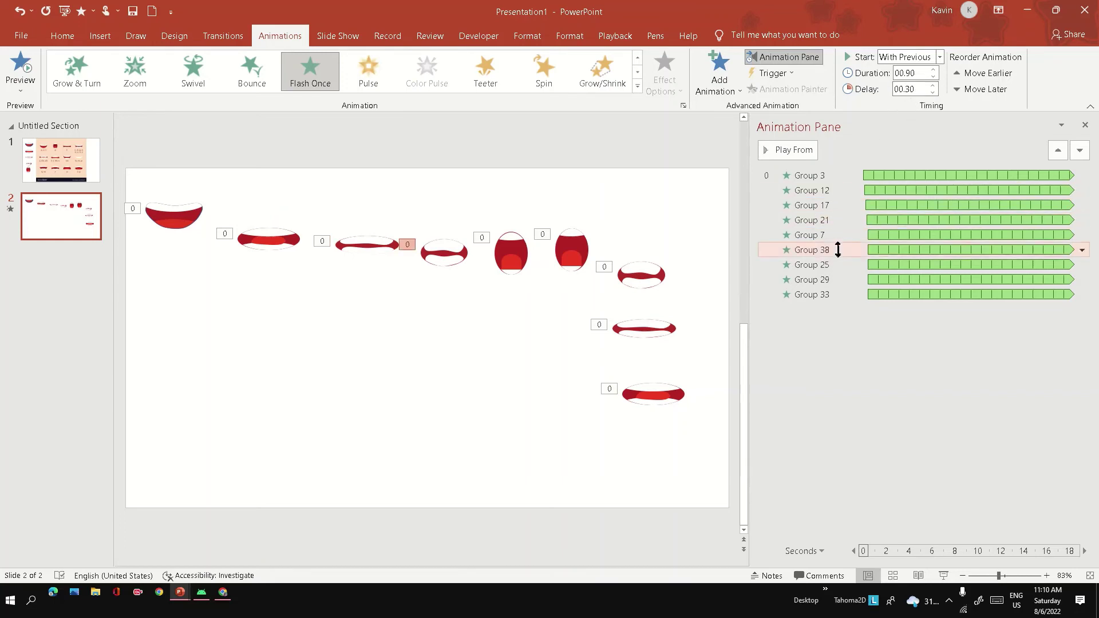
pyautogui.click(903, 90)
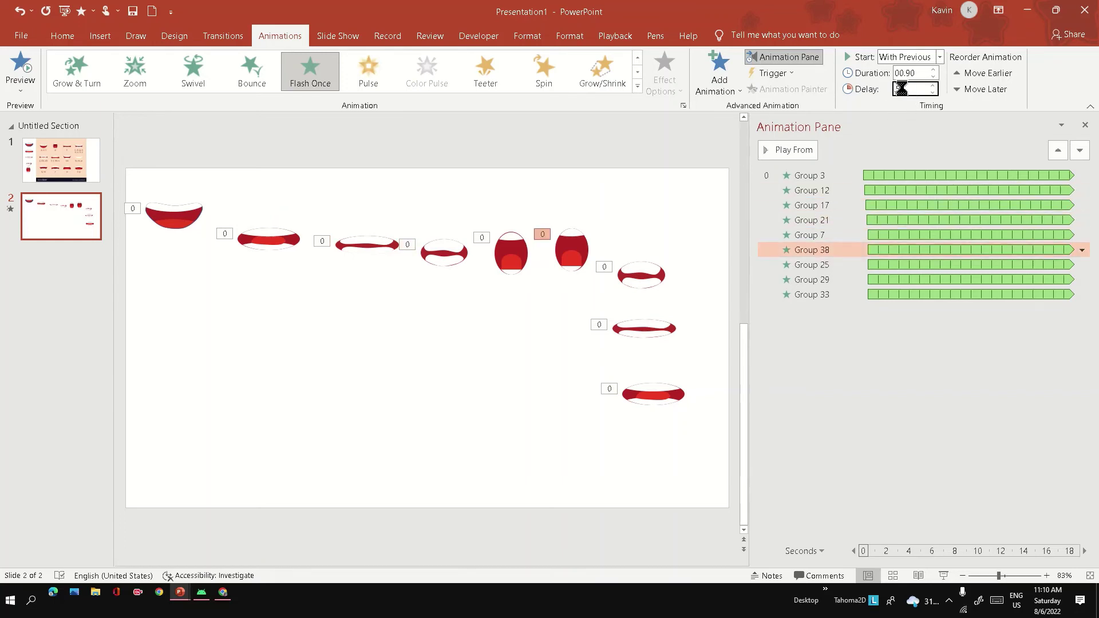
pyautogui.write('.5')
pyautogui.press('Return')
pyautogui.click(829, 265)
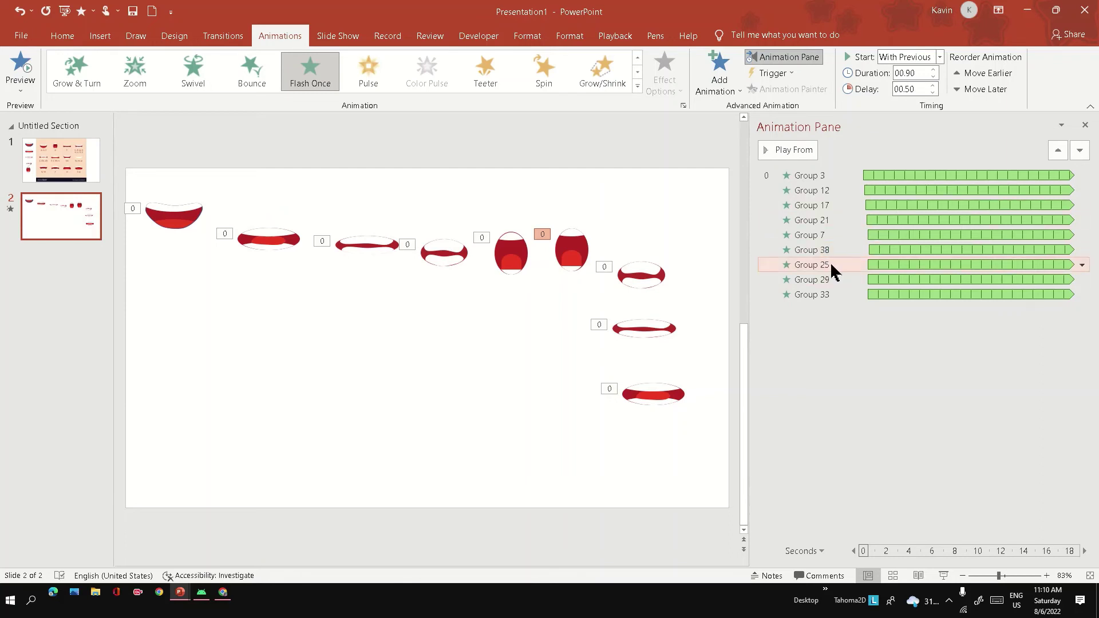
pyautogui.click(907, 89)
pyautogui.write('.6')
pyautogui.press('Return')
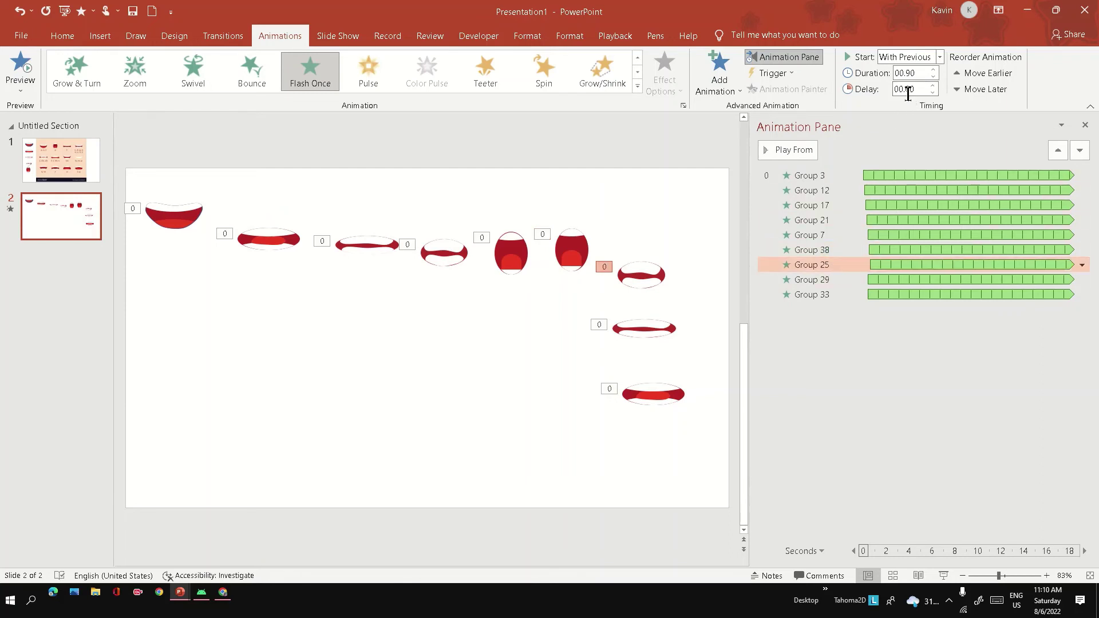
# Set delays of 0.7 for Group 29 and 0.8 for Group 33.
pyautogui.click(829, 281)
pyautogui.click(902, 90)
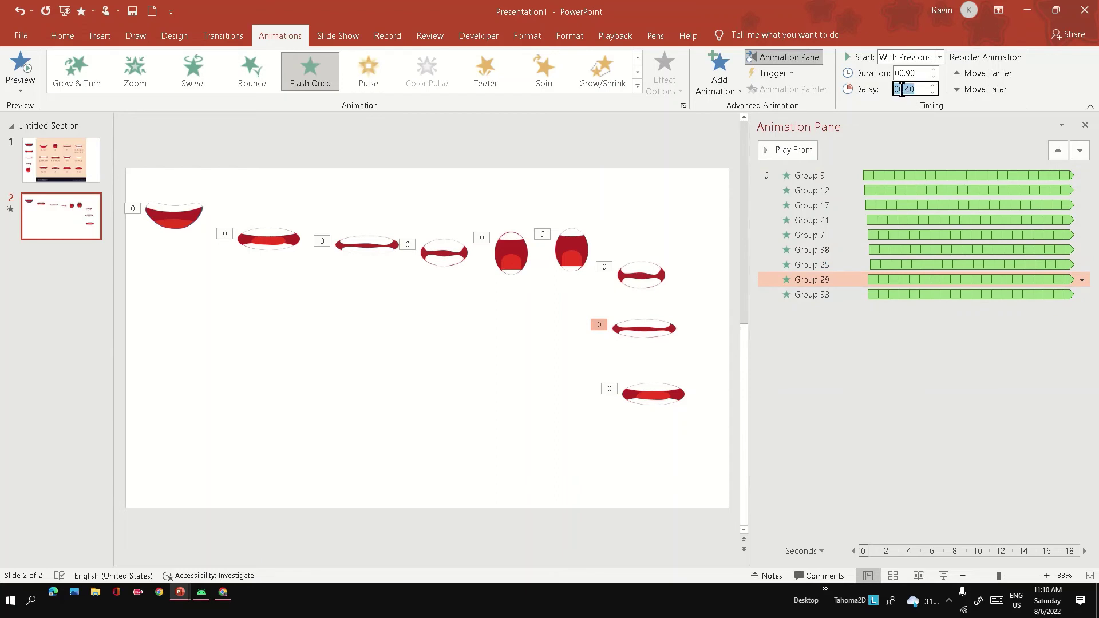
pyautogui.write('.7')
pyautogui.press('Return')
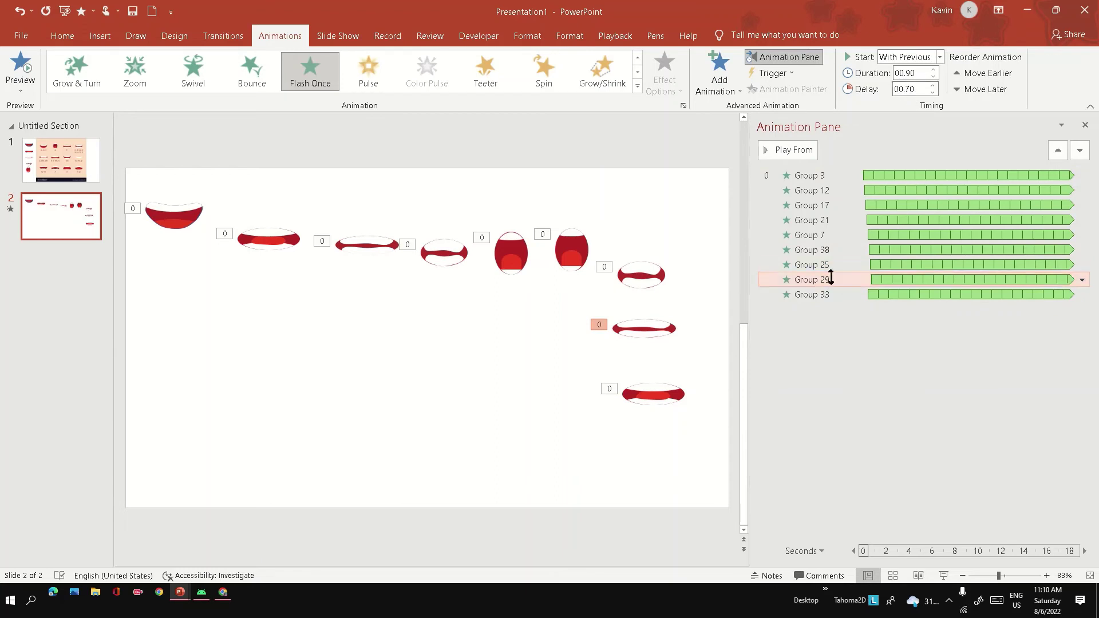
pyautogui.click(811, 295)
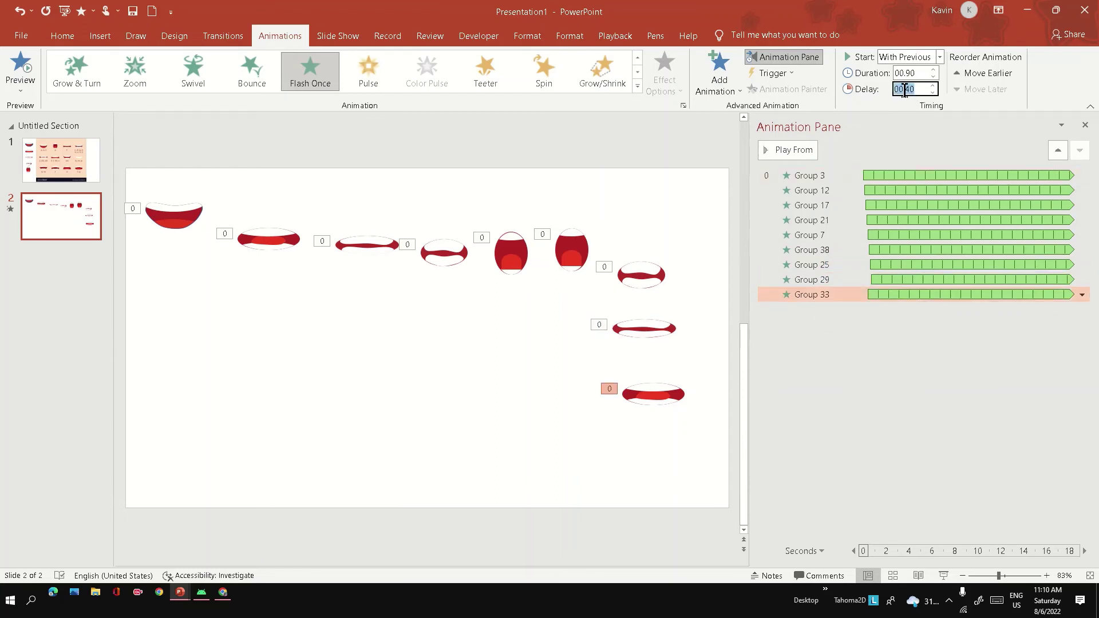
pyautogui.write('.8')
pyautogui.press('Return')
# Select all nine mouths, stack them with Align Center and Align Middle, then start the slide show.
pyautogui.click(430, 404)
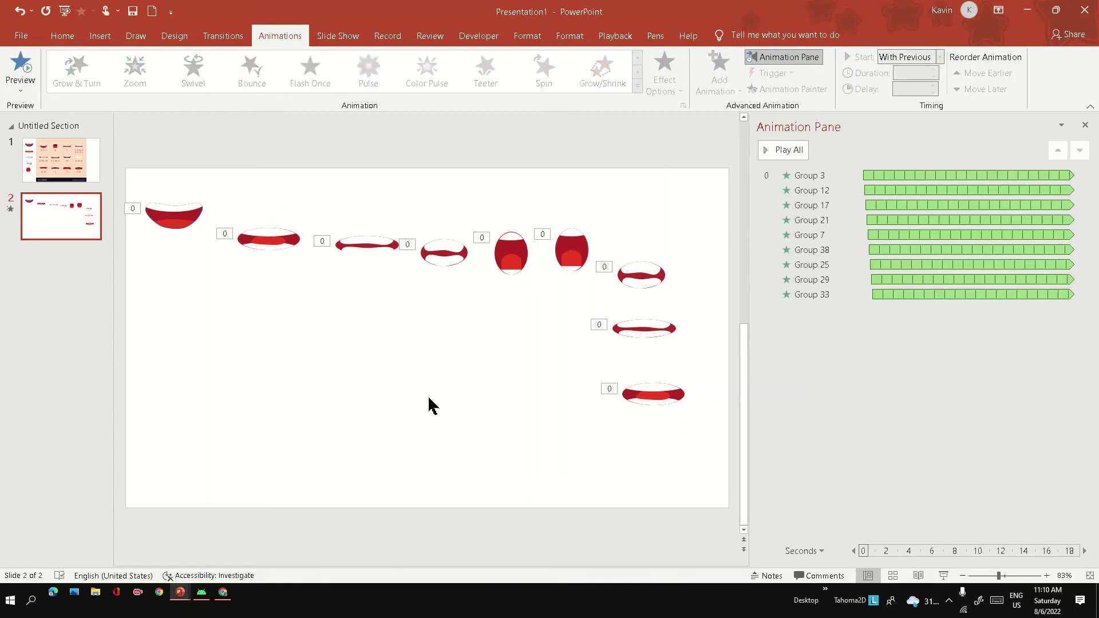
pyautogui.hotkey('ctrl', 'a')
pyautogui.click(733, 36)
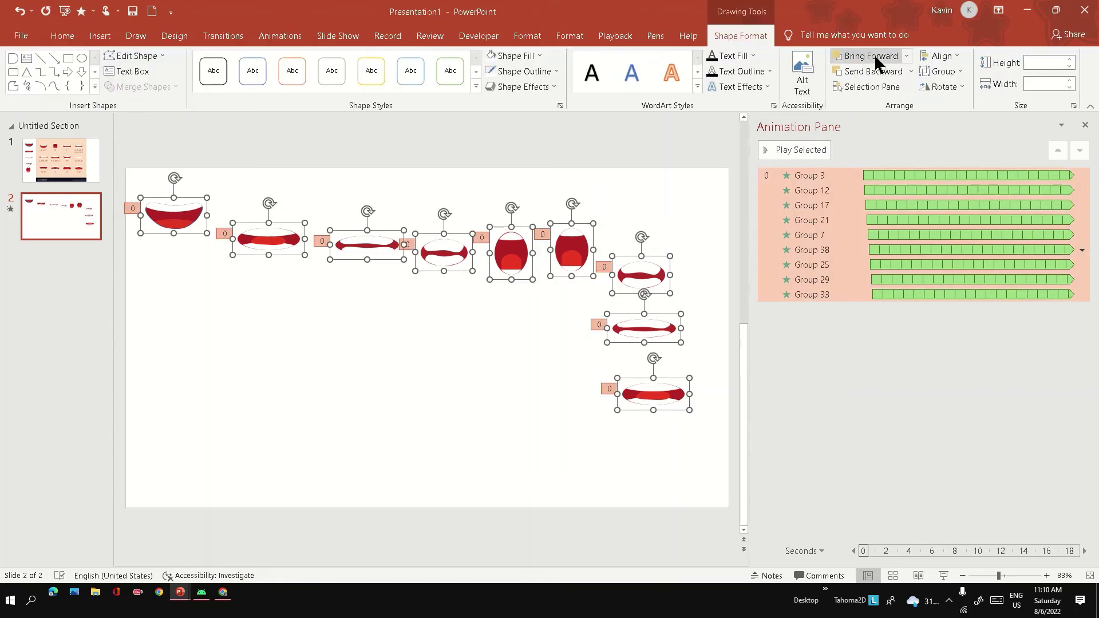
pyautogui.click(941, 56)
pyautogui.click(953, 90)
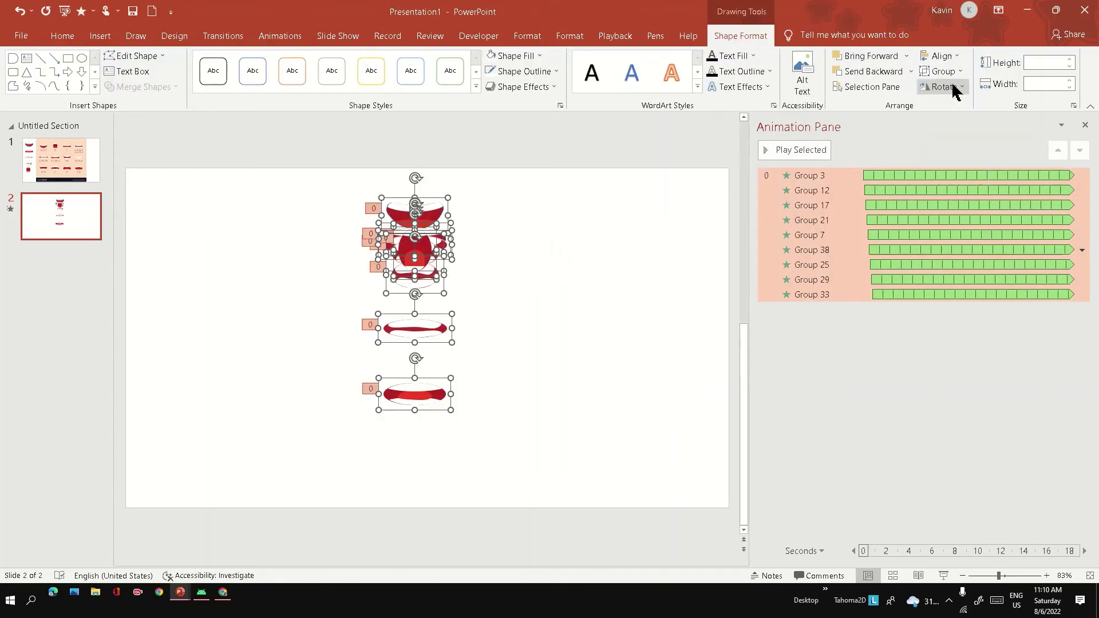
pyautogui.click(944, 57)
pyautogui.click(958, 143)
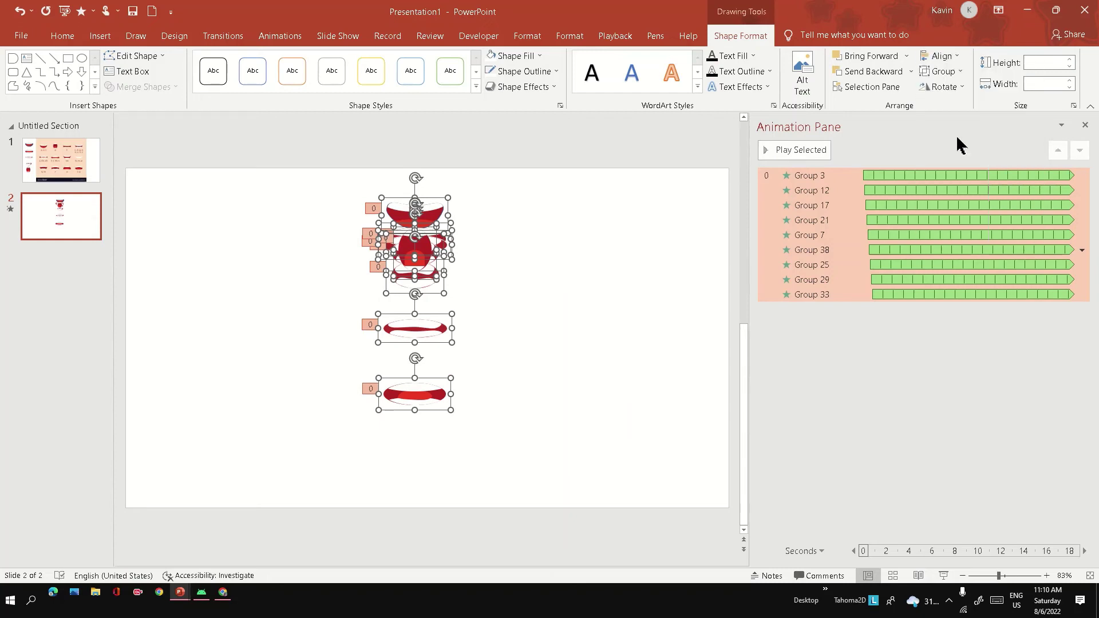
pyautogui.click(943, 576)
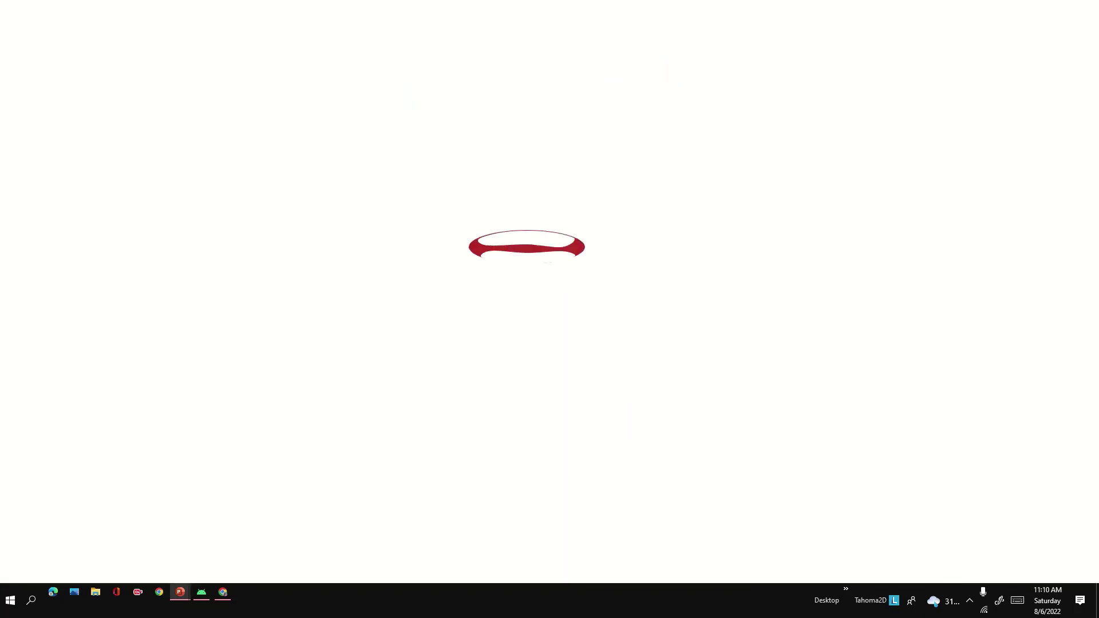
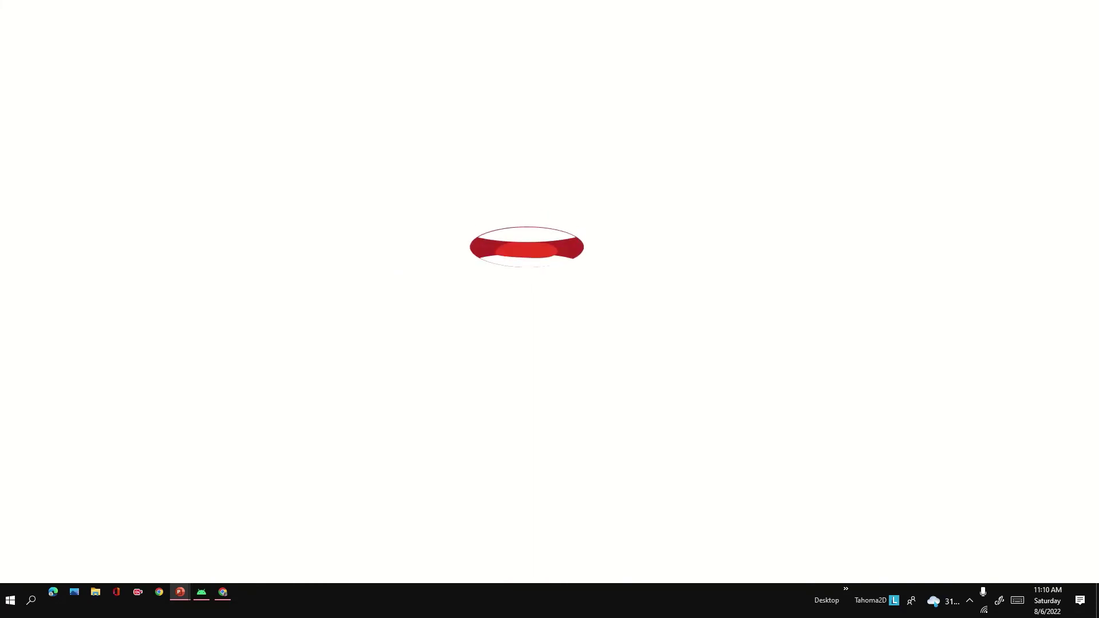
# Exit the full-screen mouth animation preview and return to editing slide 2.
pyautogui.press('Escape')
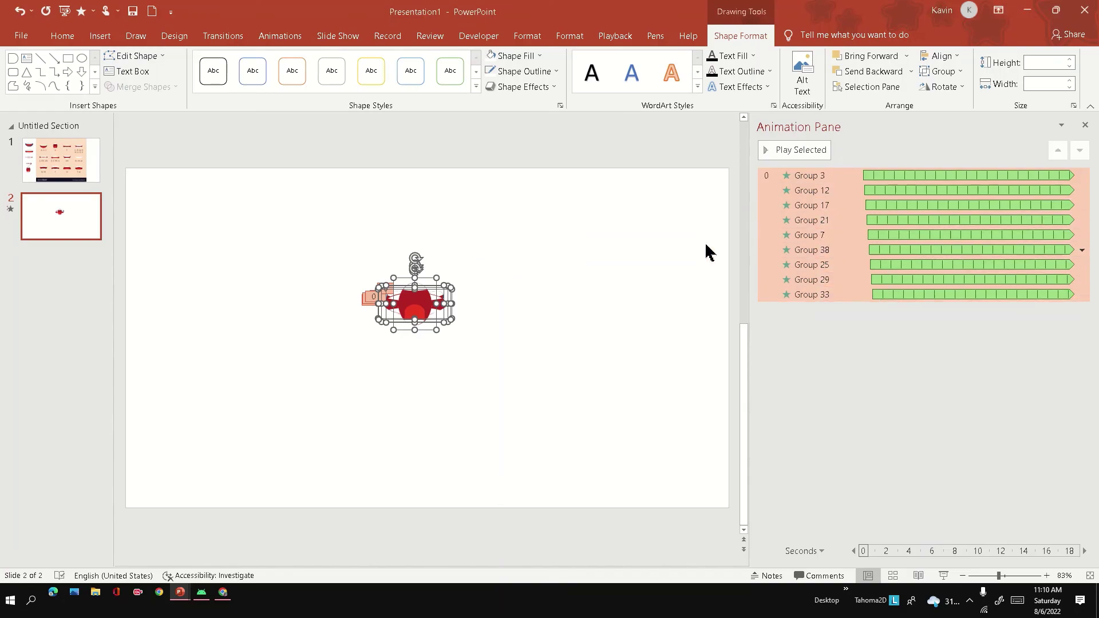
# Give Group 12 a 0.2 s delay and Group 17 a 0.4 s delay.
pyautogui.click(620, 280)
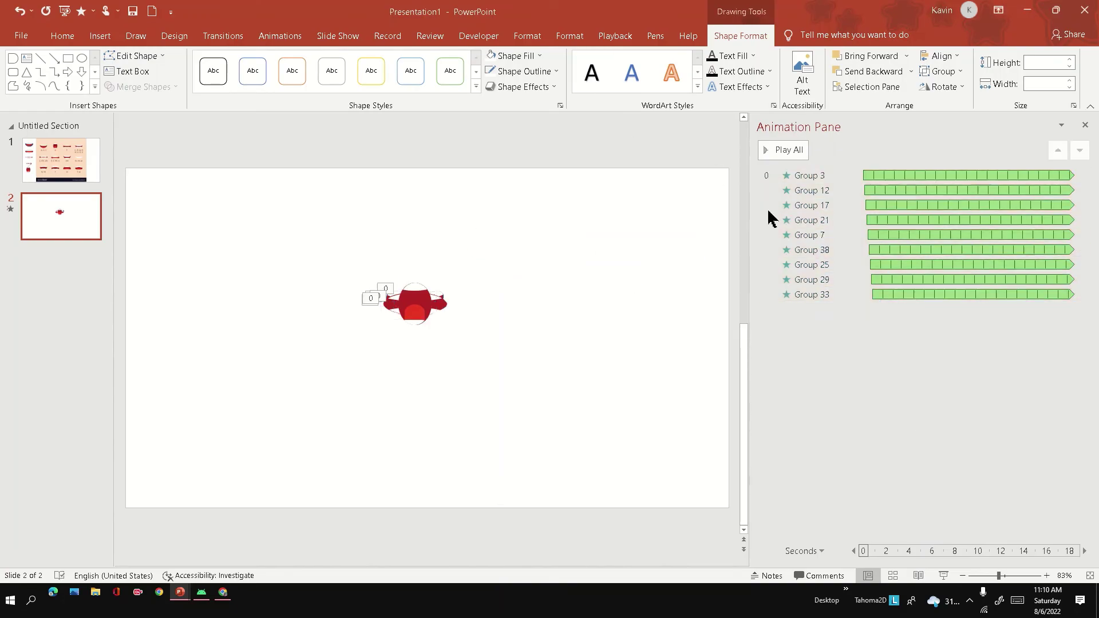
pyautogui.click(819, 176)
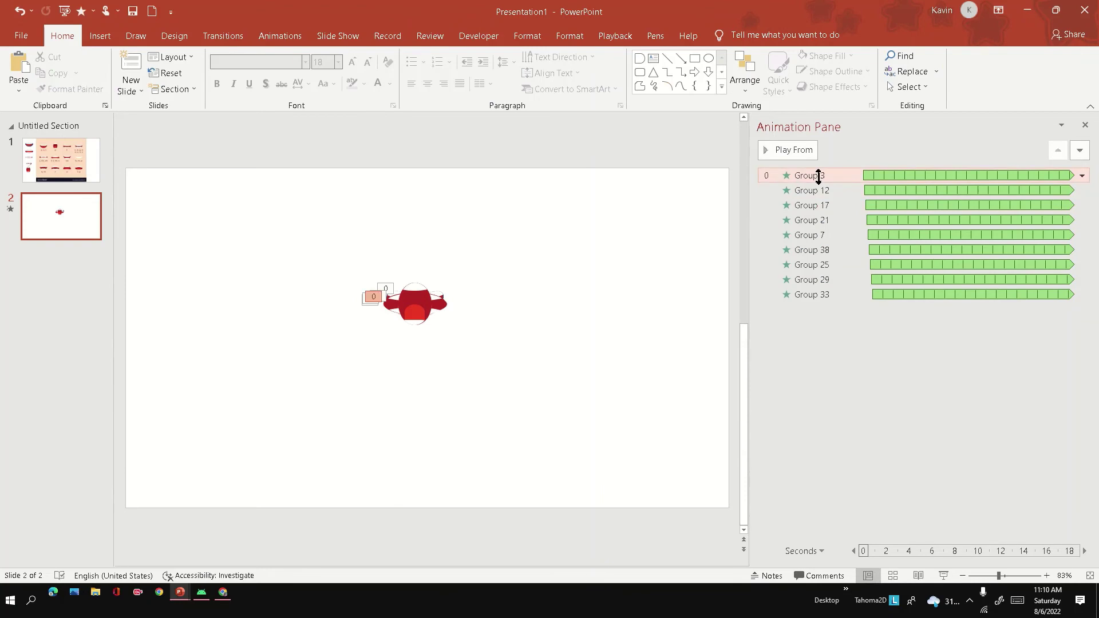
pyautogui.click(293, 45)
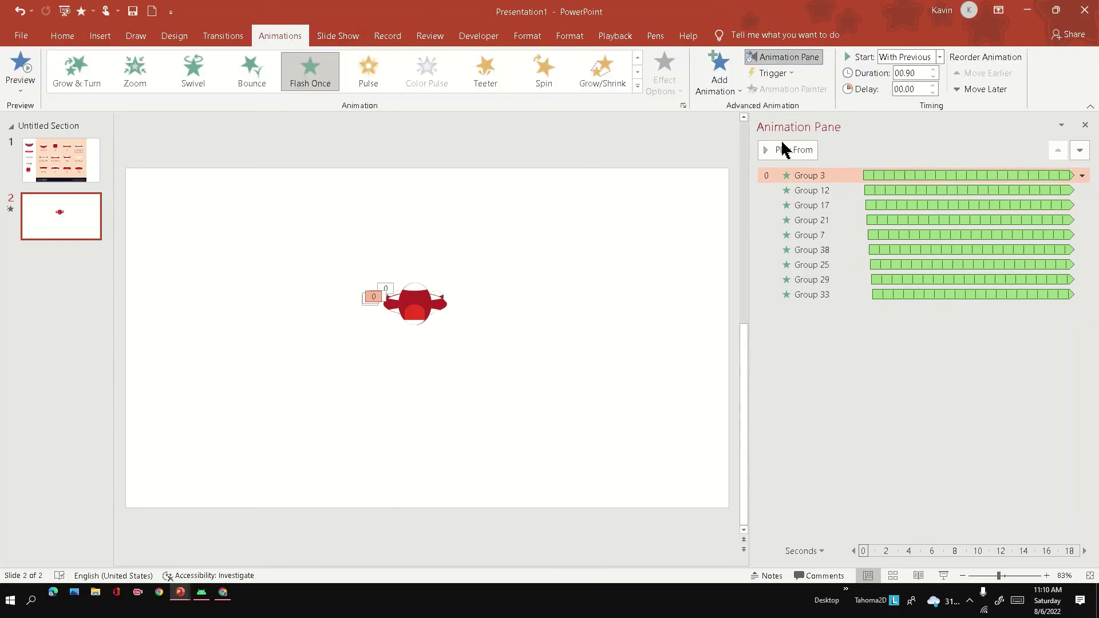
pyautogui.click(869, 190)
pyautogui.click(907, 89)
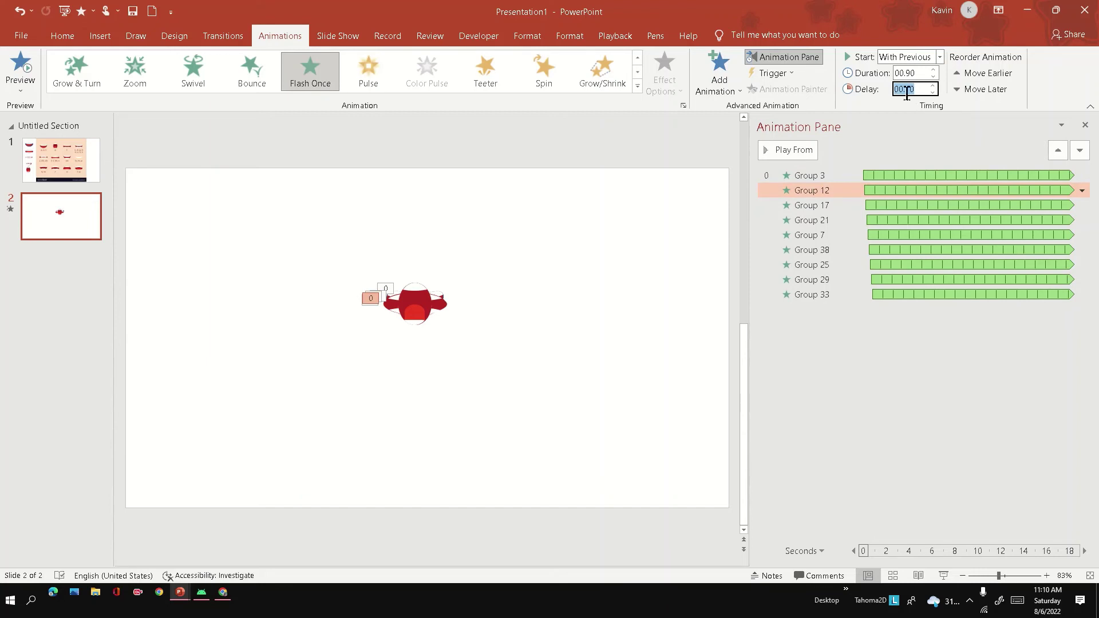
pyautogui.write('0.2')
pyautogui.press('Return')
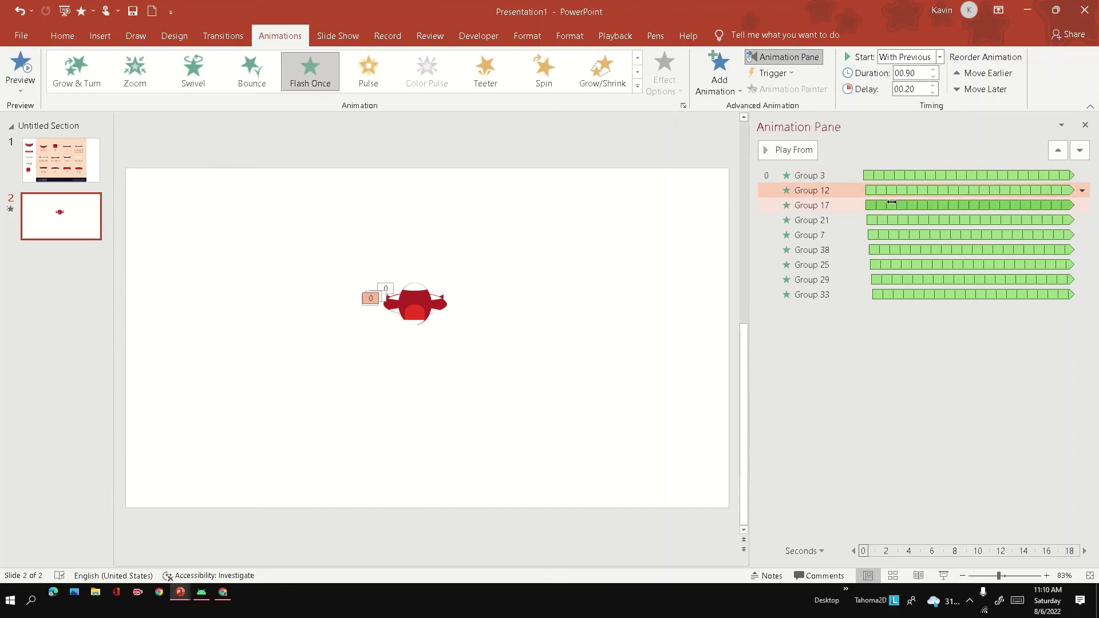
pyautogui.click(892, 204)
pyautogui.click(907, 90)
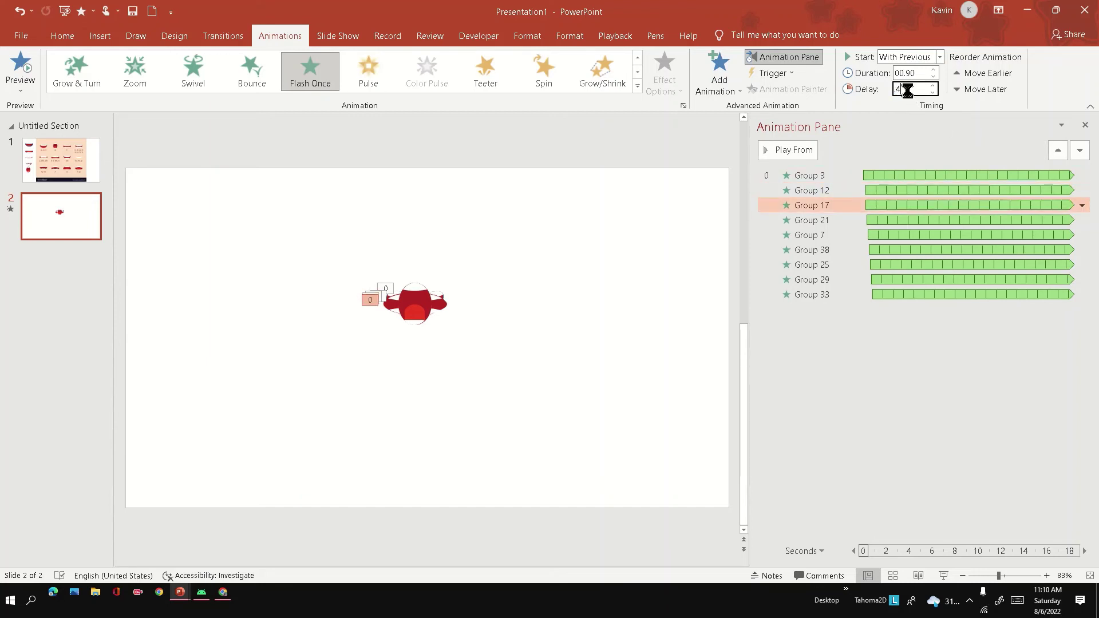
pyautogui.write('.4')
pyautogui.press('Return')
# Set delays of 0.6 s on Group 21, 0.8 s on Group 7, and 1 s on Group 38.
pyautogui.click(887, 219)
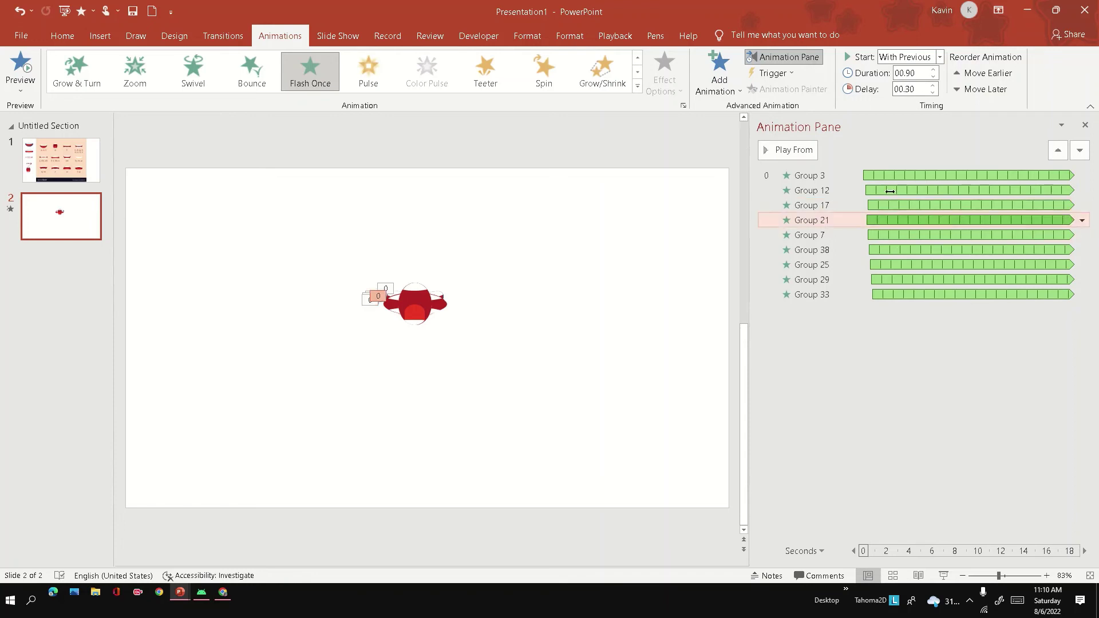
pyautogui.click(908, 89)
pyautogui.press('Return')
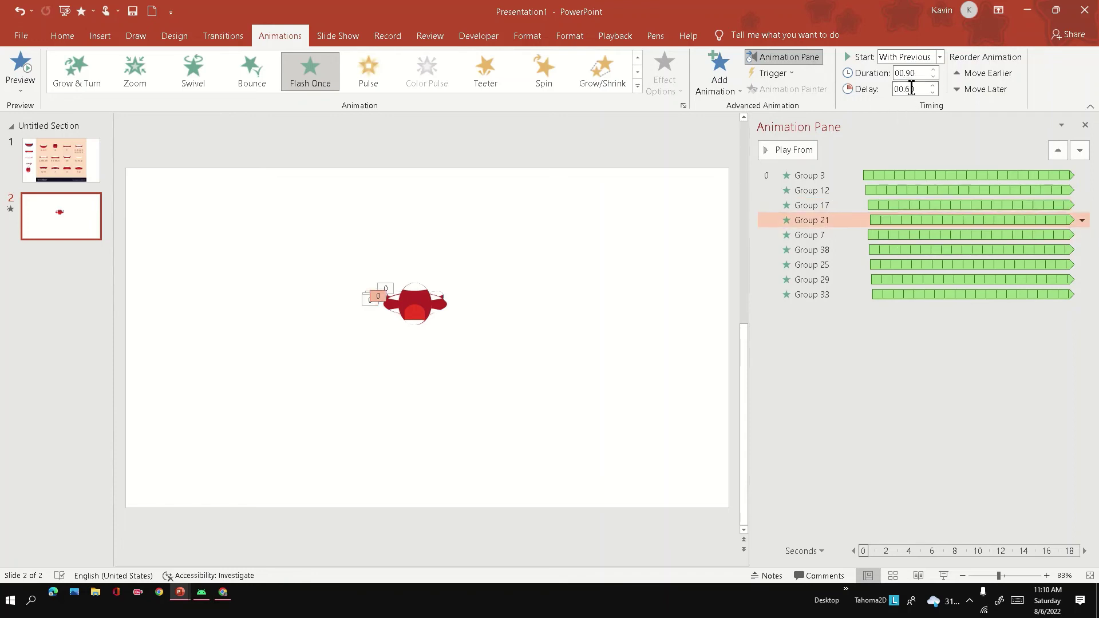
pyautogui.click(890, 235)
pyautogui.click(909, 90)
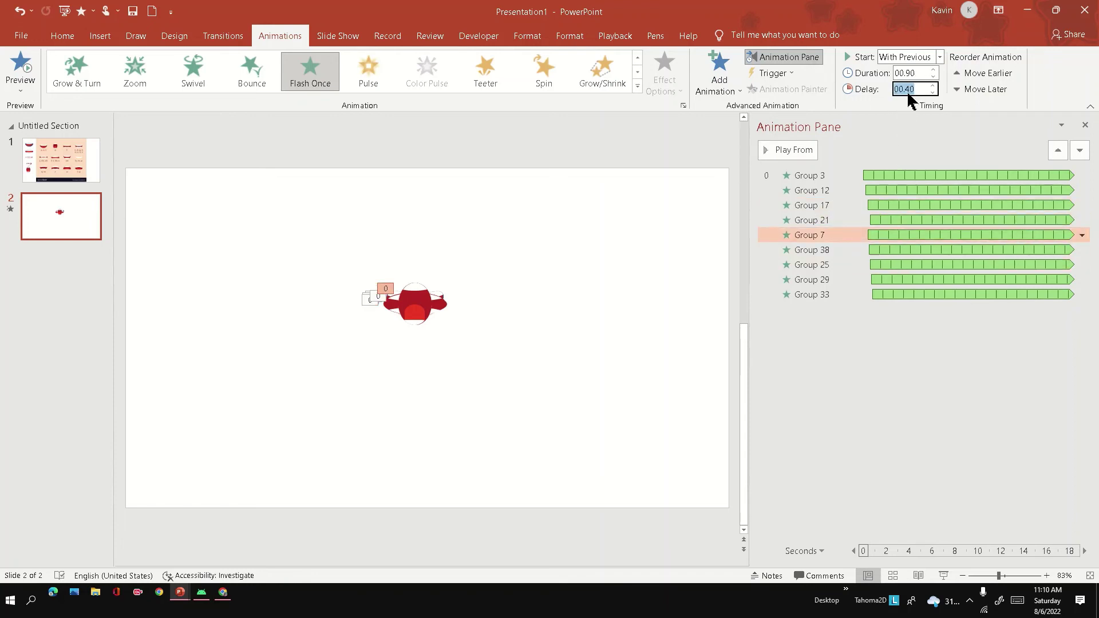
pyautogui.write('.8')
pyautogui.press('Return')
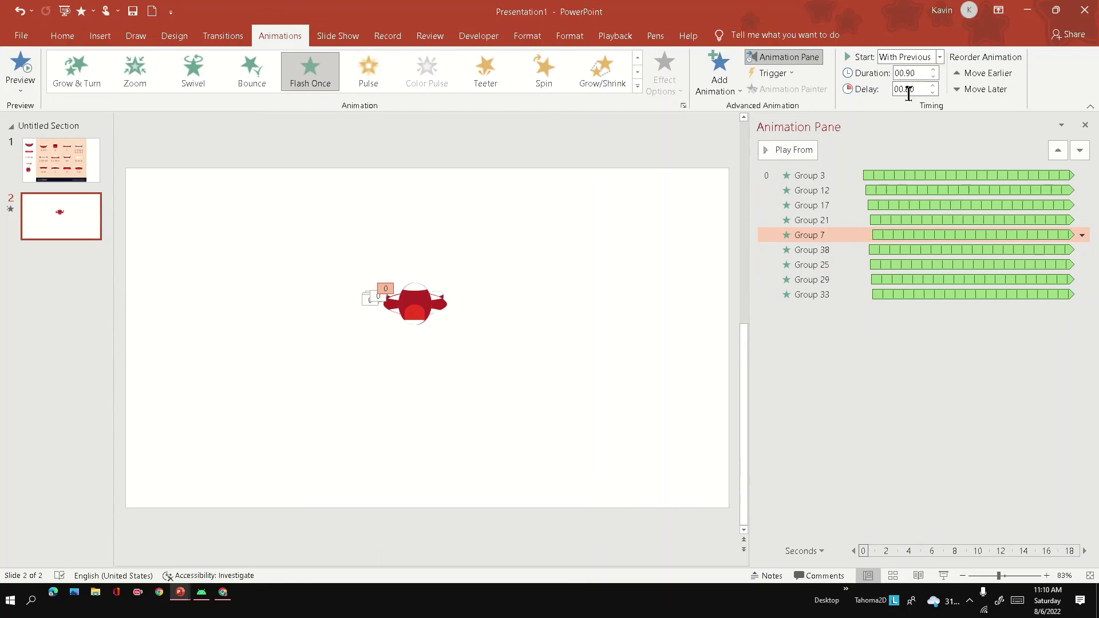
pyautogui.click(887, 250)
pyautogui.click(902, 89)
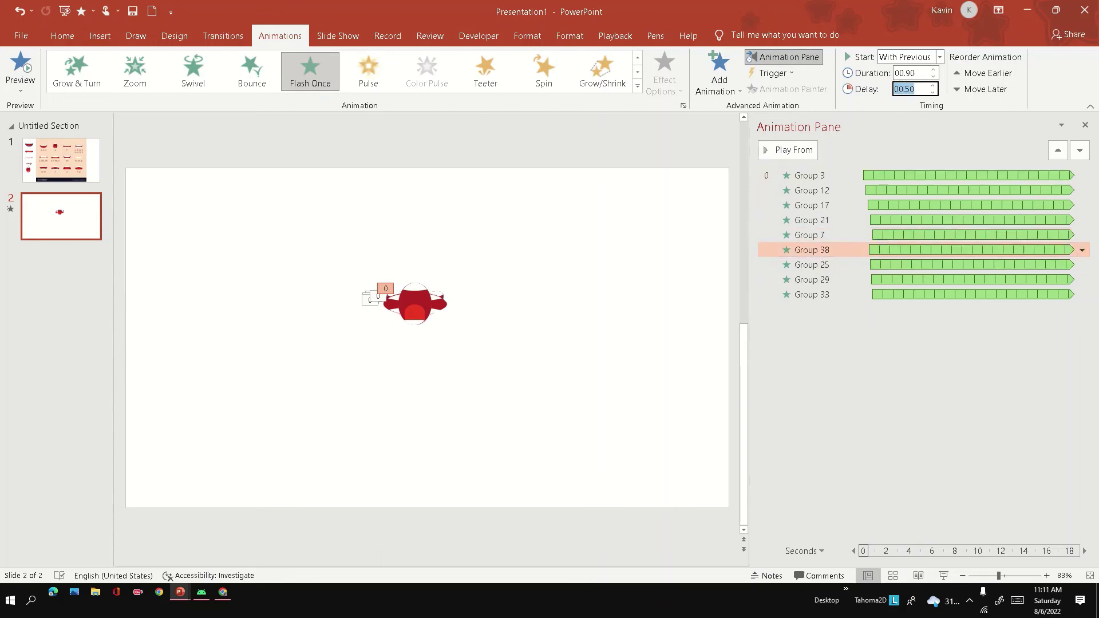
pyautogui.write('1')
pyautogui.press('Return')
# Set delays of 1.2 s on Group 25, 1.4 s on Group 29, and 1.6 s on Group 33.
pyautogui.click(873, 263)
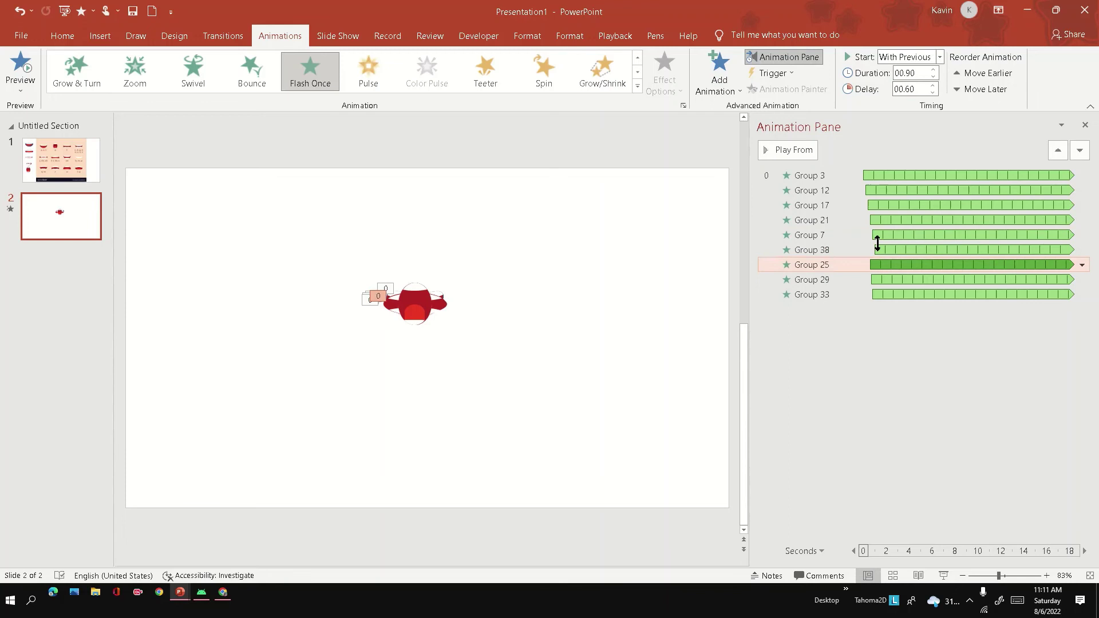
pyautogui.click(907, 89)
pyautogui.write('1.2')
pyautogui.press('Return')
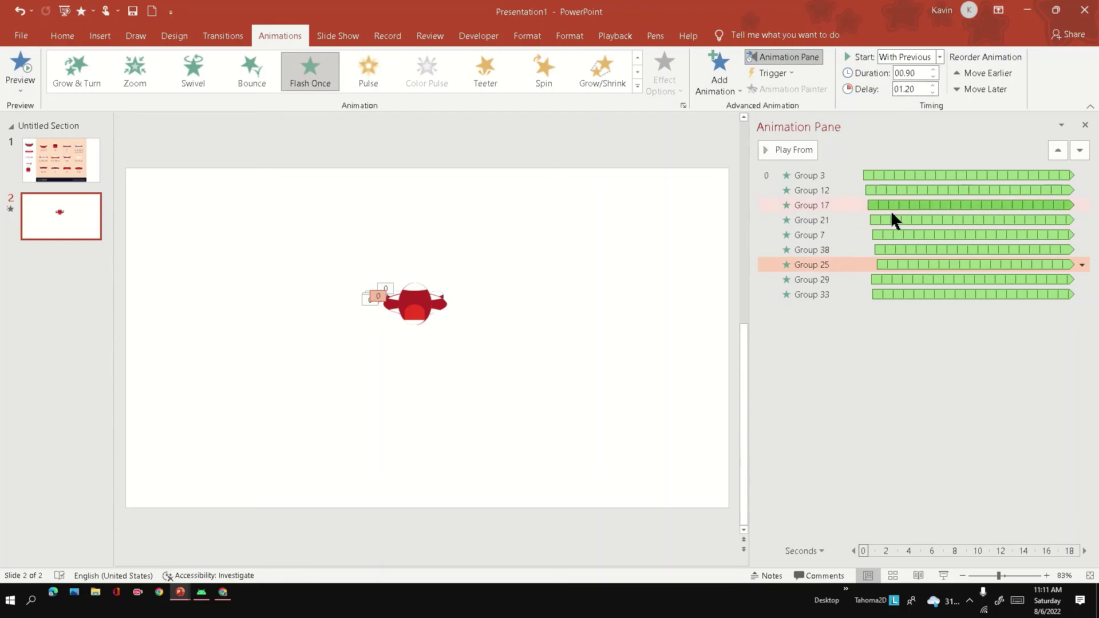
pyautogui.click(876, 280)
pyautogui.click(916, 89)
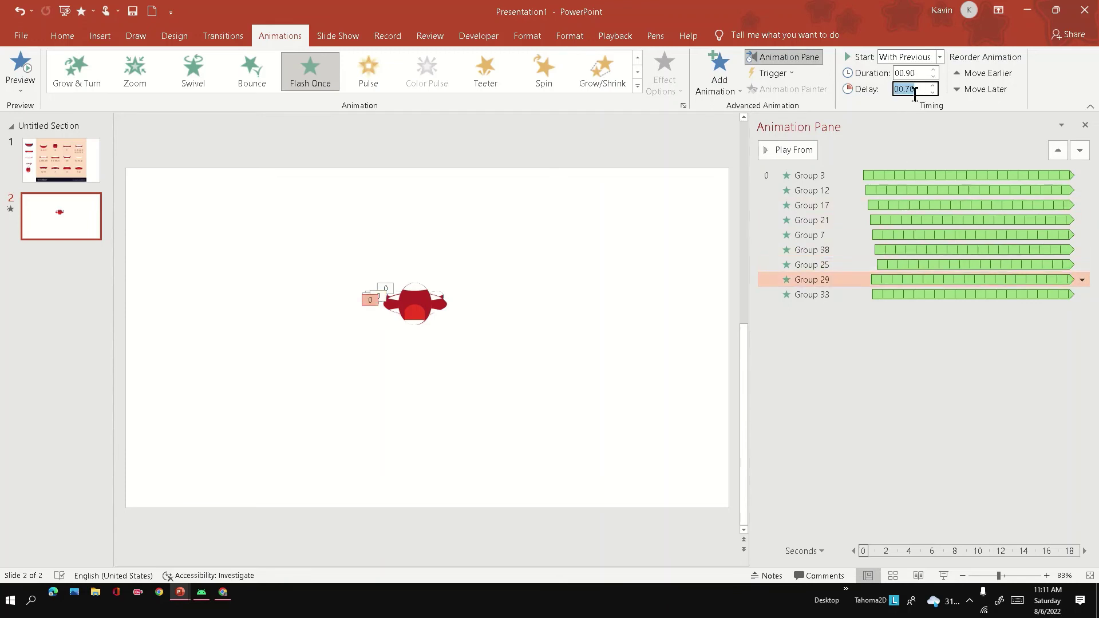
pyautogui.write('1.4')
pyautogui.press('Return')
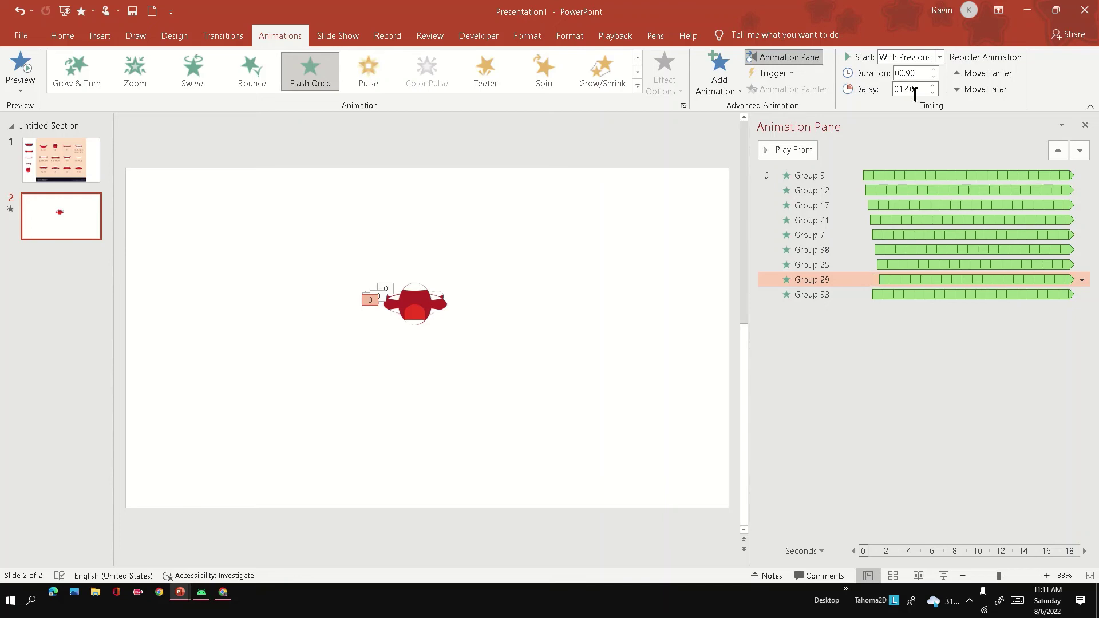
pyautogui.click(870, 290)
pyautogui.write('1')
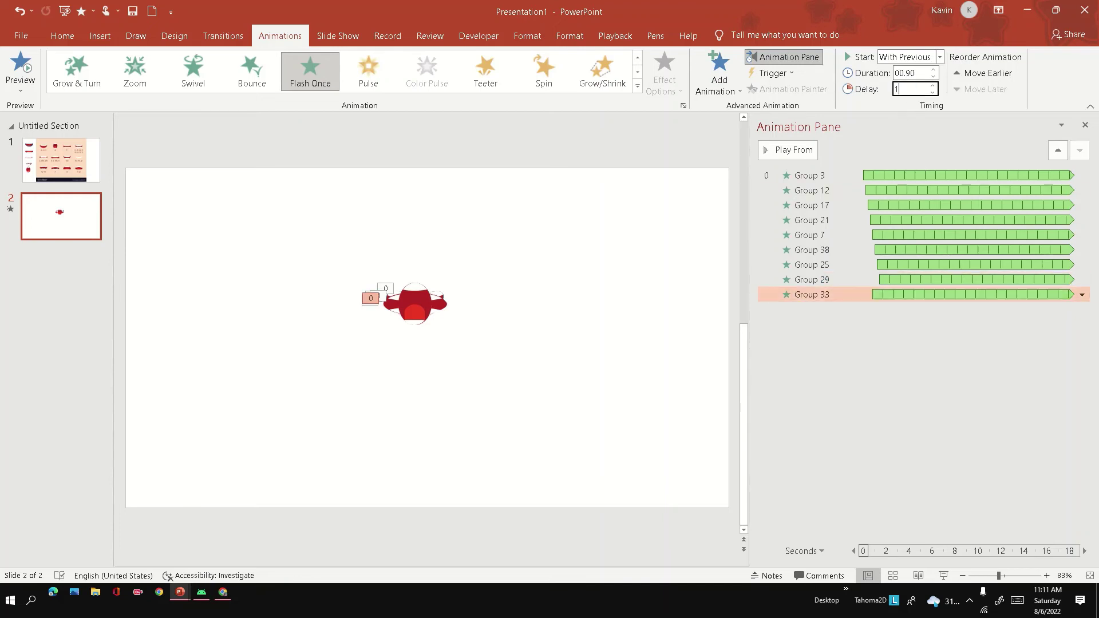
pyautogui.write('.6')
pyautogui.press('Return')
# Give all nine mouth animations a duration of 1.80 seconds.
pyautogui.keyDown('shift'); pyautogui.click(850, 178); pyautogui.keyUp('shift')
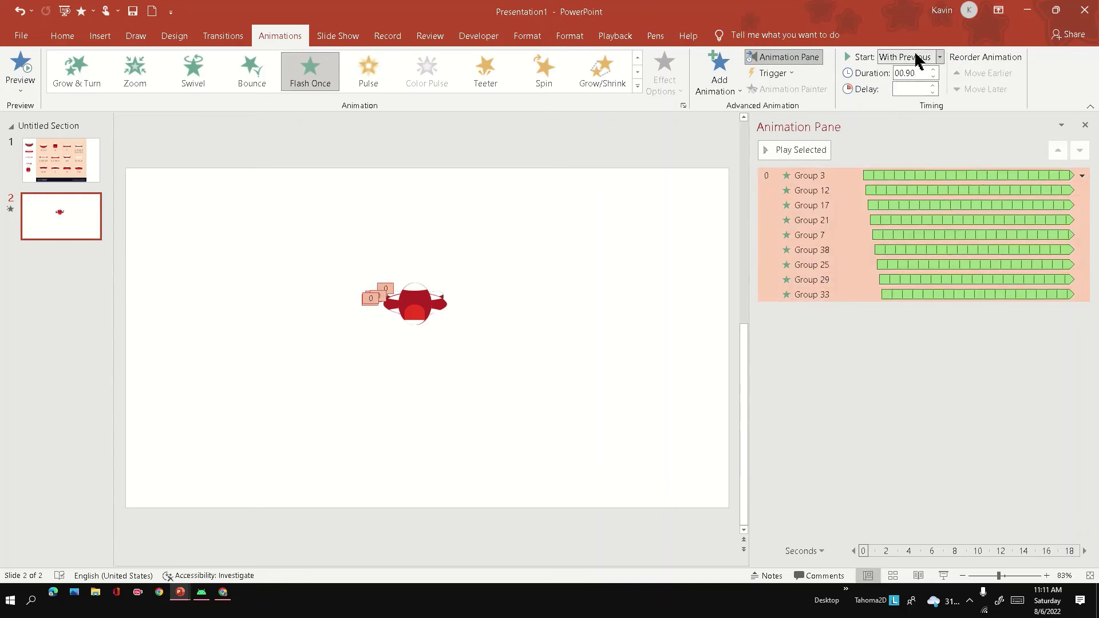
pyautogui.write('1.8')
pyautogui.press('Return')
pyautogui.click(944, 575)
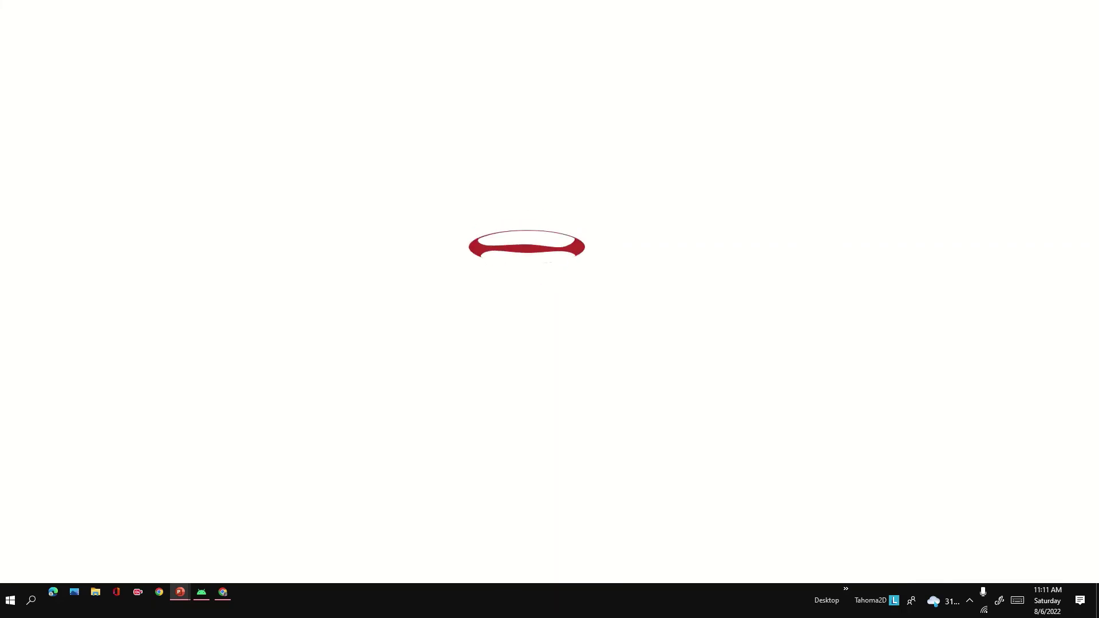
pyautogui.press('Escape')
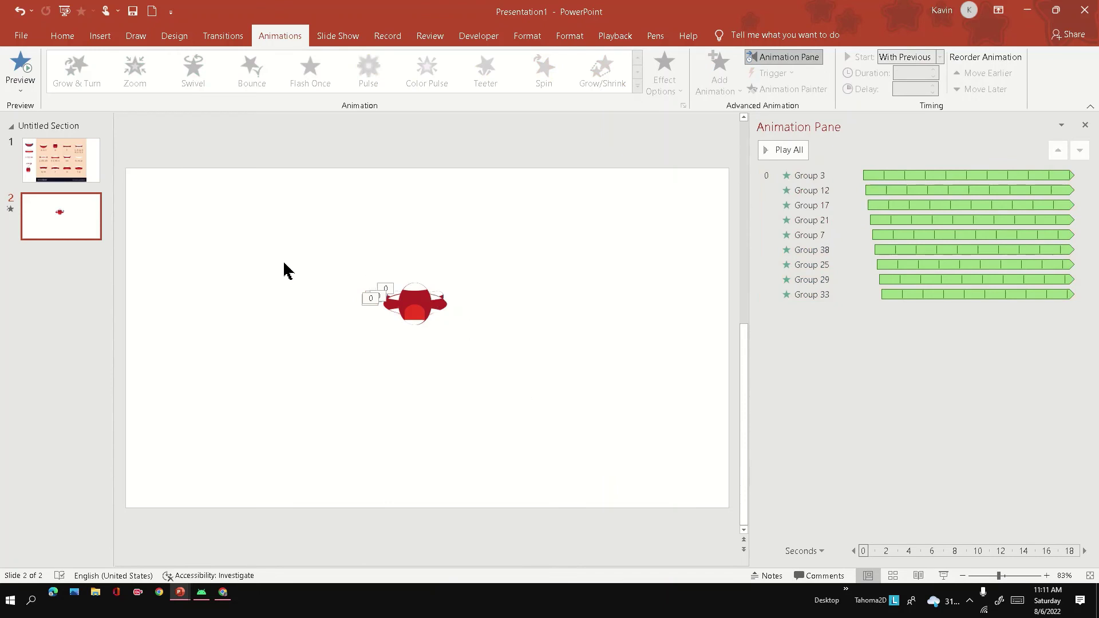
# In the Baby Shark deck, select the shapes around the boy's head on slide 2.
pyautogui.hotkey('alt', 'Tab')
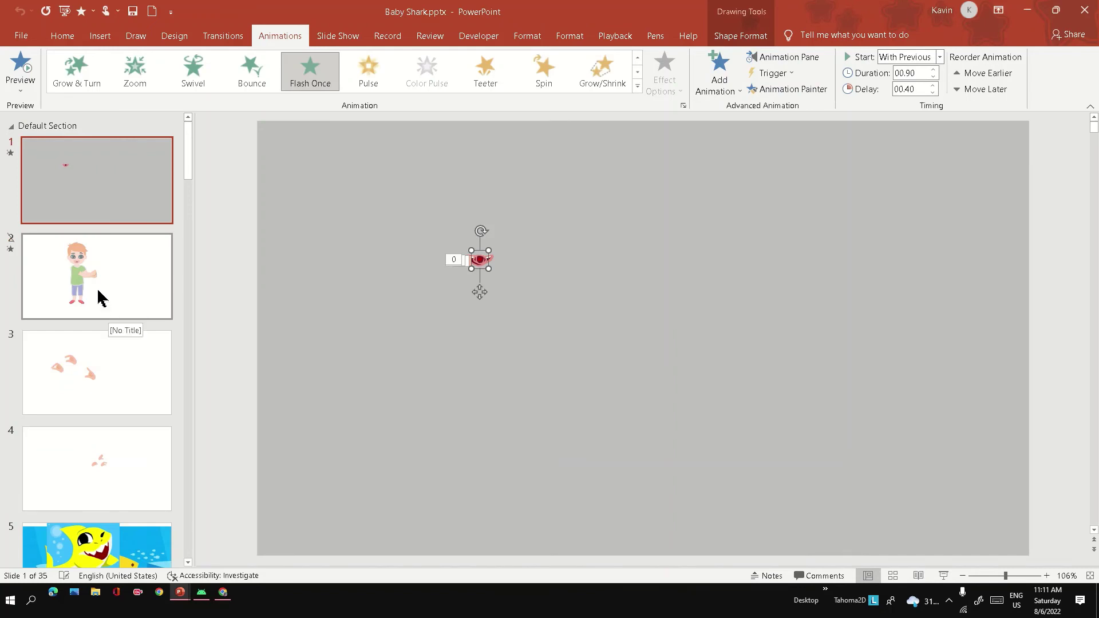
pyautogui.click(97, 287)
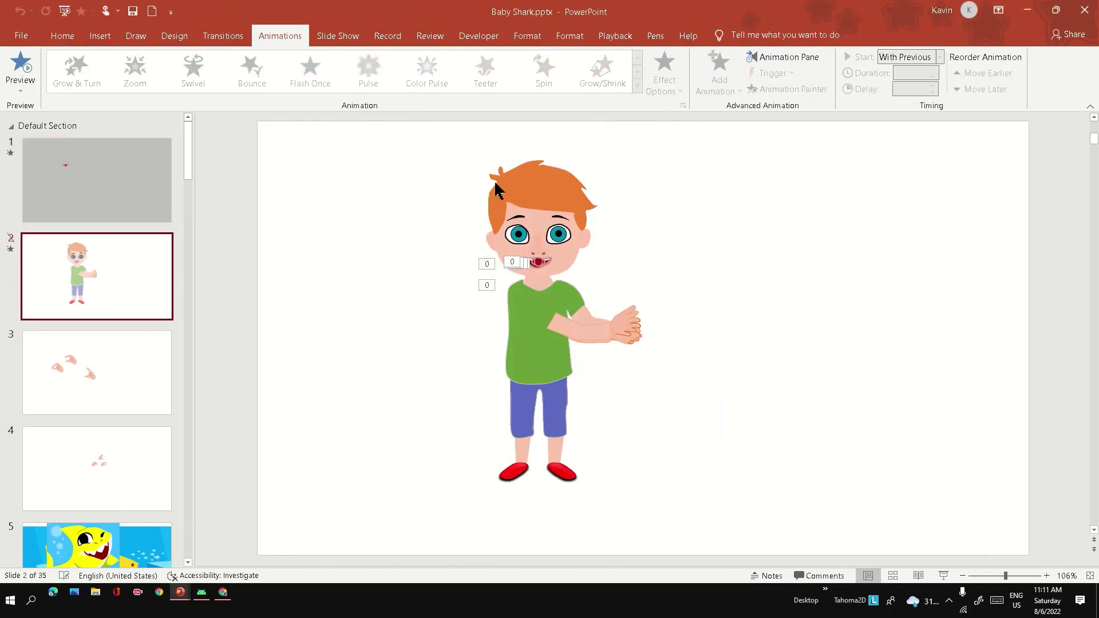
pyautogui.click(553, 186)
pyautogui.click(356, 178)
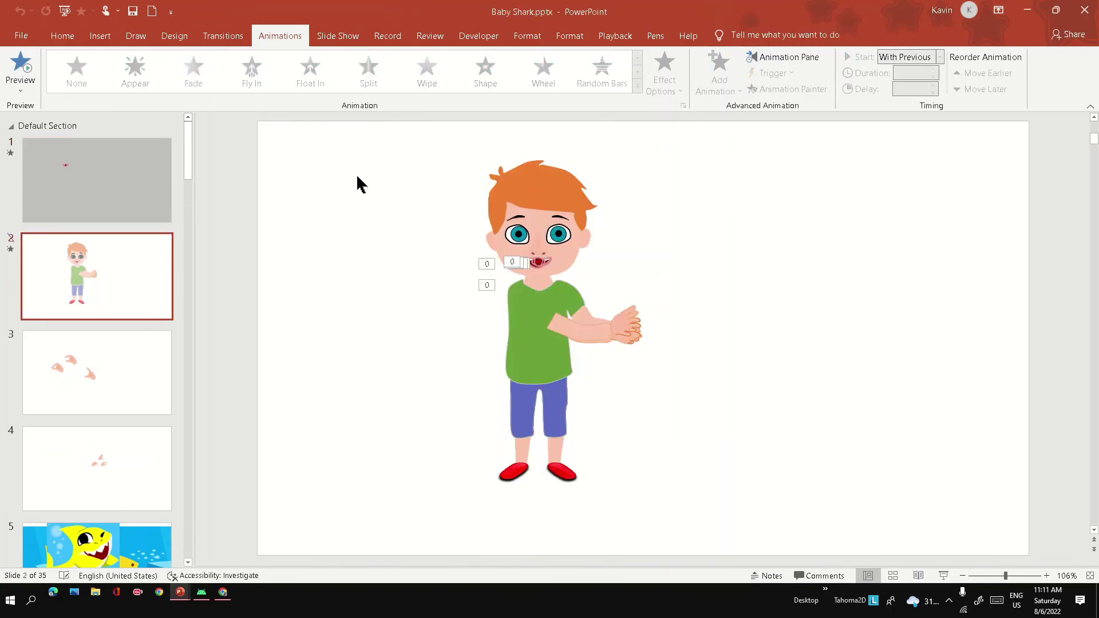
pyautogui.moveTo(408, 139); pyautogui.dragTo(662, 293)
# Go to slide 16 and select the boy's head picture.
pyautogui.press('pageup')
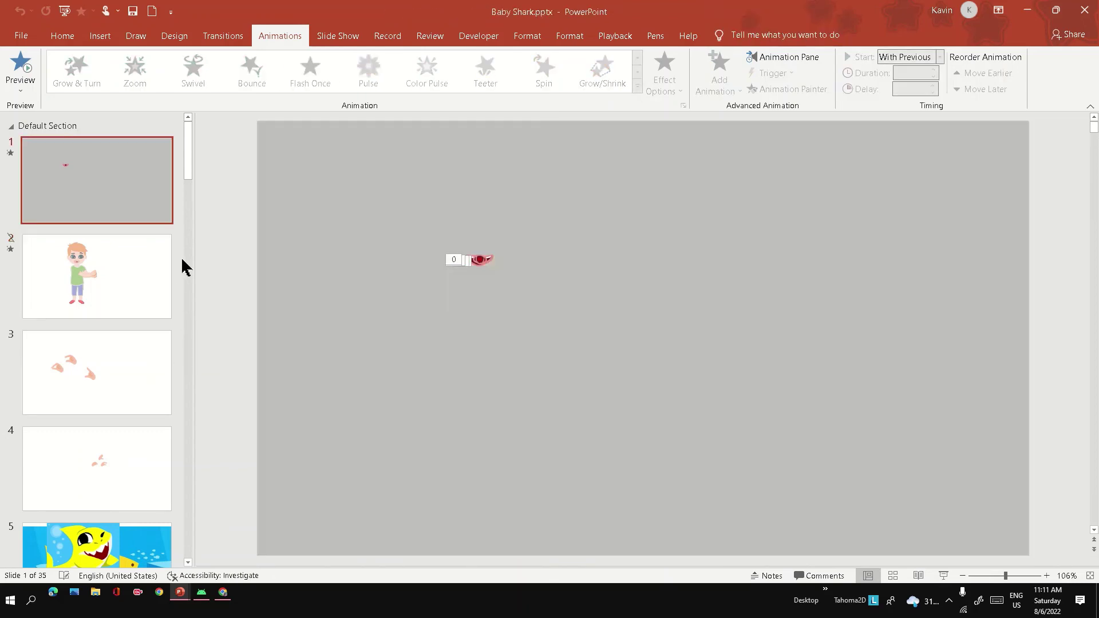
pyautogui.moveTo(186, 164); pyautogui.dragTo(189, 321)
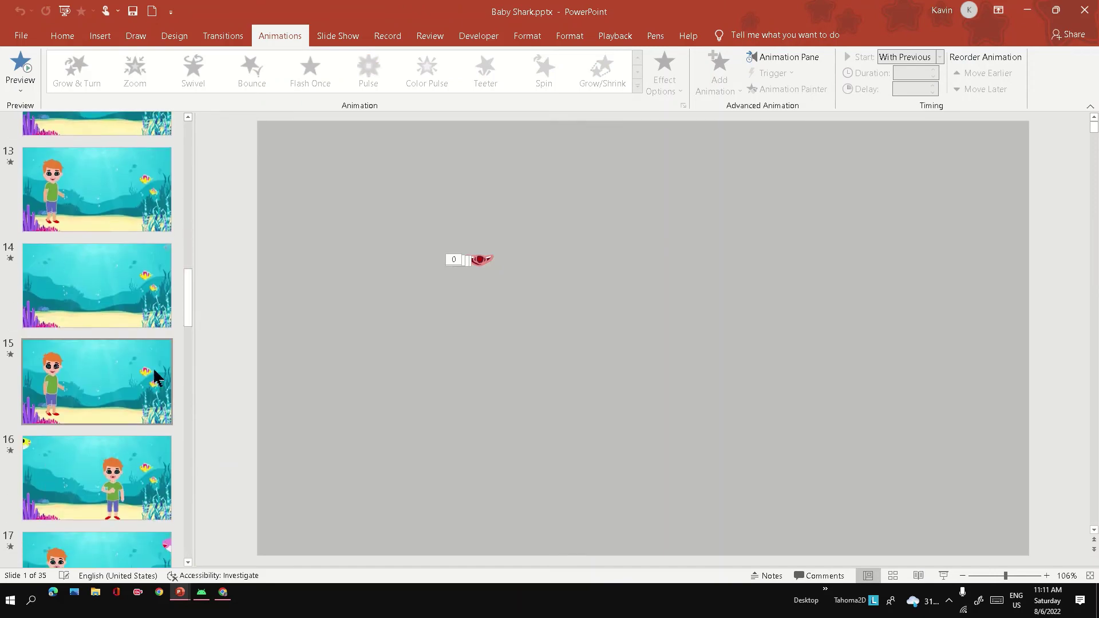
pyautogui.click(120, 465)
pyautogui.click(788, 263)
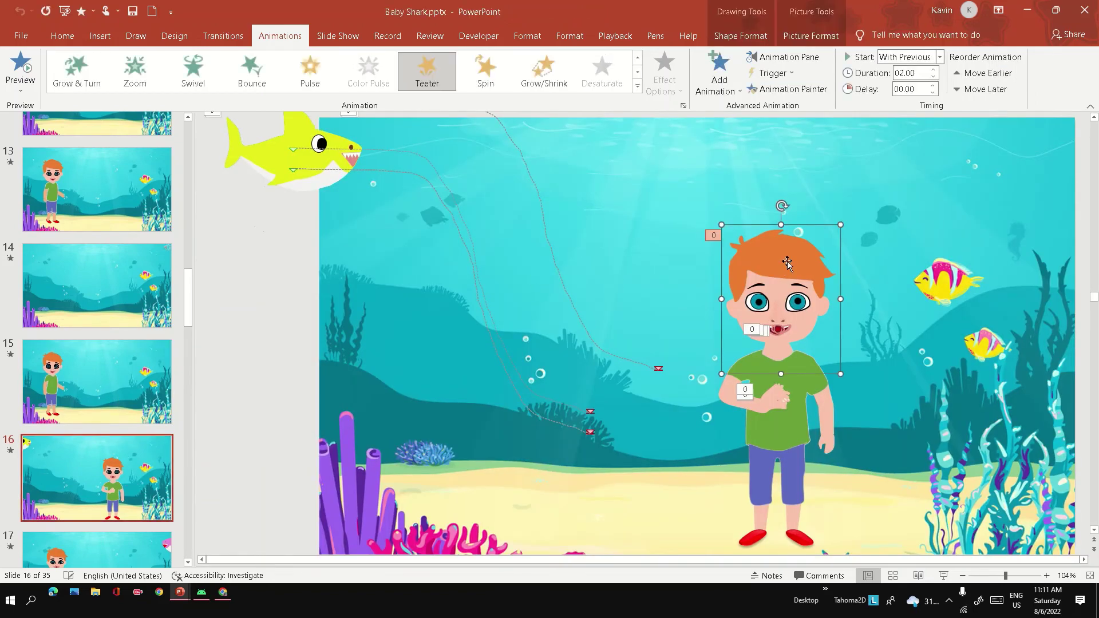
# Paste the boy's head onto Presentation1's slide 2 and enlarge it.
pyautogui.hotkey('alt', 'Tab')
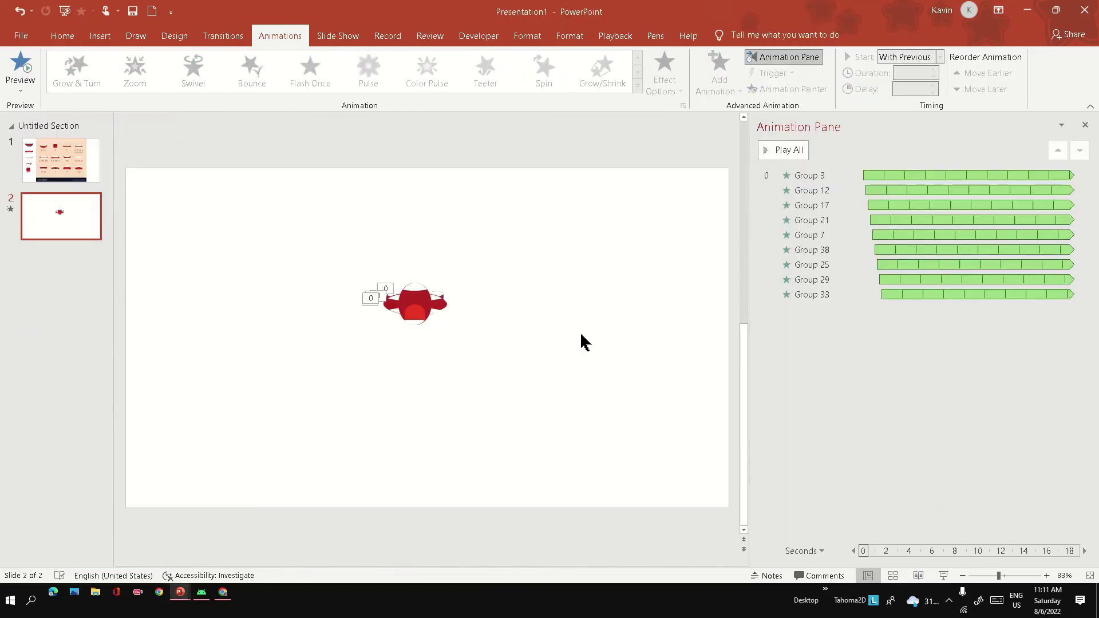
pyautogui.hotkey('ctrl', 'v')
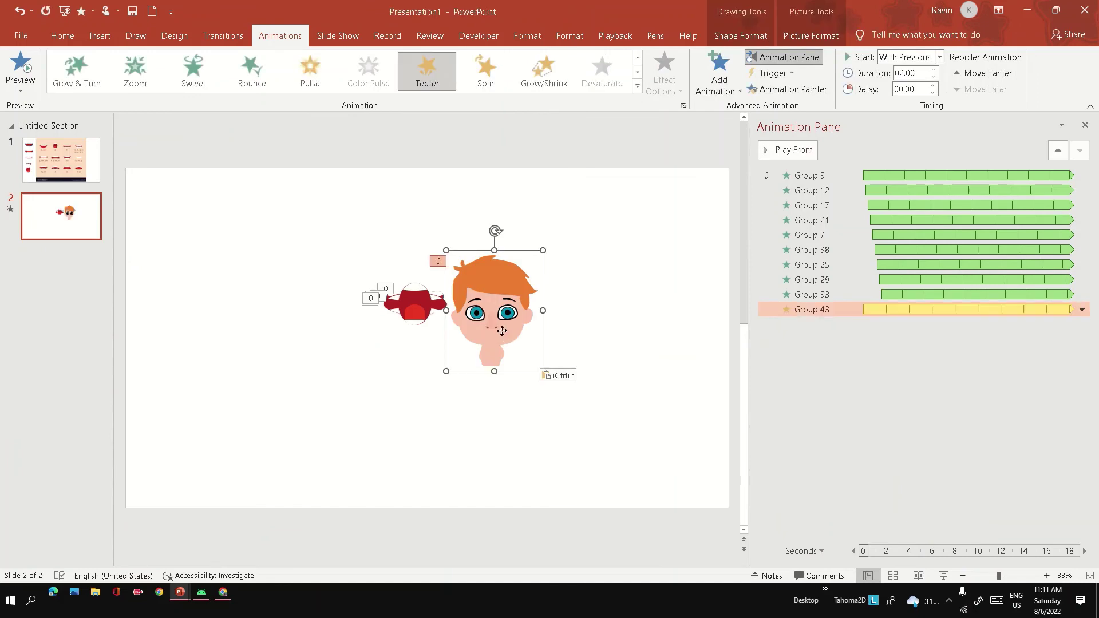
pyautogui.moveTo(515, 320); pyautogui.dragTo(556, 286)
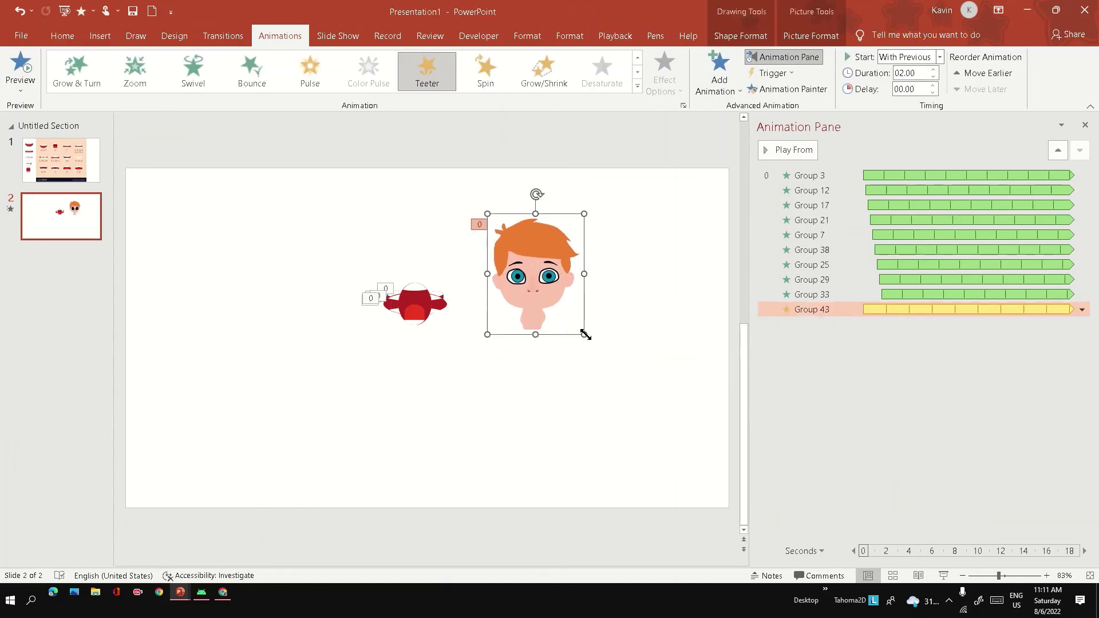
pyautogui.moveTo(584, 334); pyautogui.dragTo(647, 400)
pyautogui.moveTo(559, 373); pyautogui.dragTo(545, 336)
# Bring the boy's head to the front and move it right of the mouth shapes.
pyautogui.rightClick(544, 336)
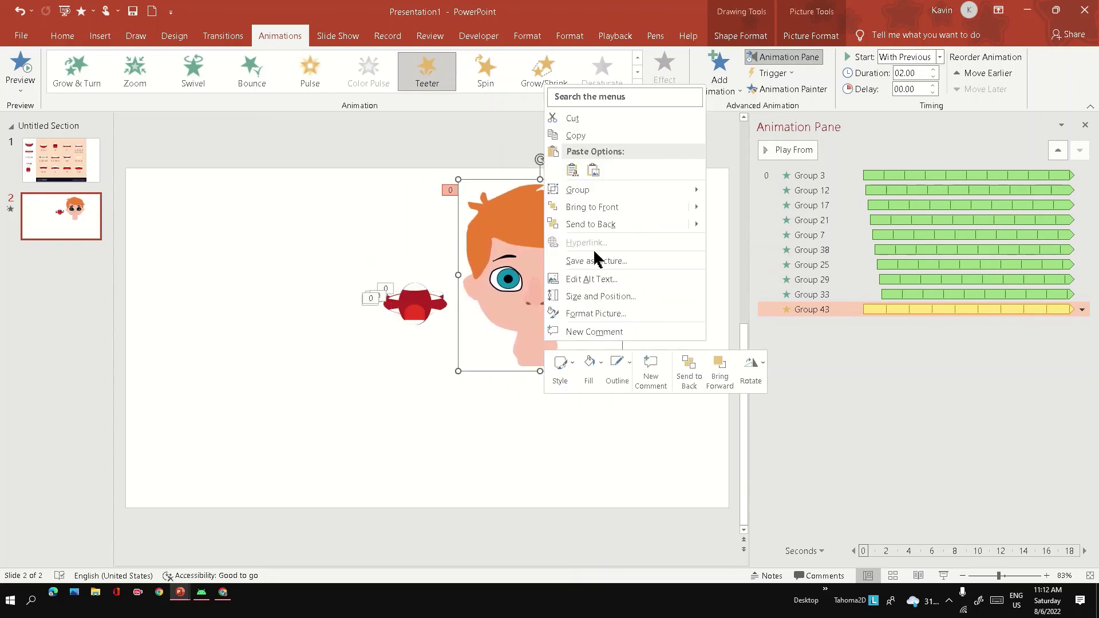
pyautogui.click(614, 212)
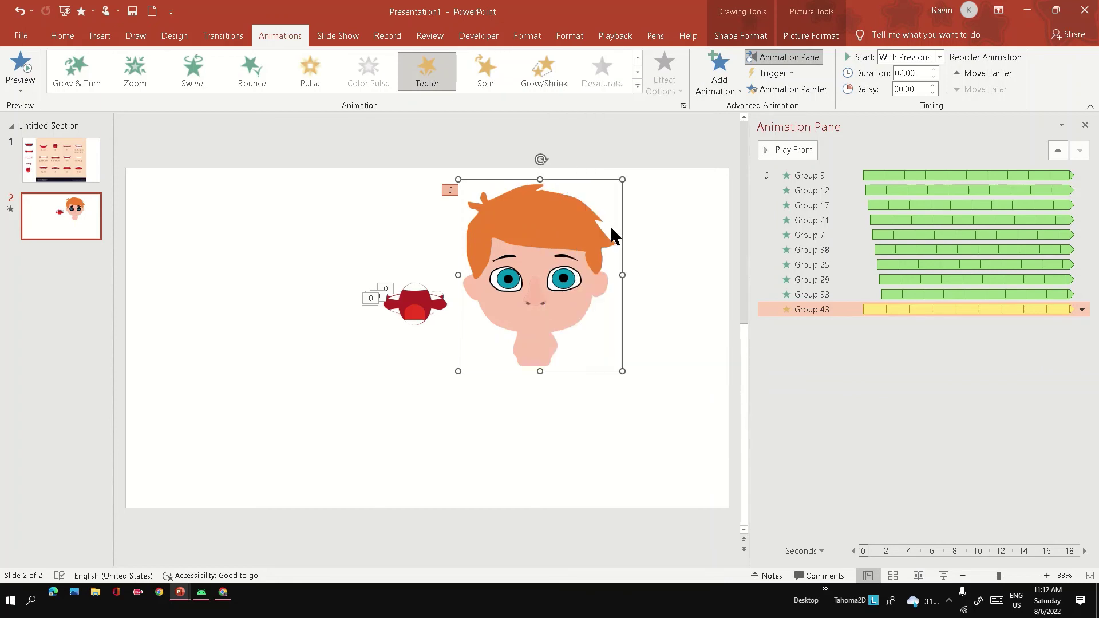
pyautogui.click(548, 374)
pyautogui.moveTo(509, 359); pyautogui.dragTo(624, 332)
pyautogui.moveTo(469, 224); pyautogui.dragTo(297, 397)
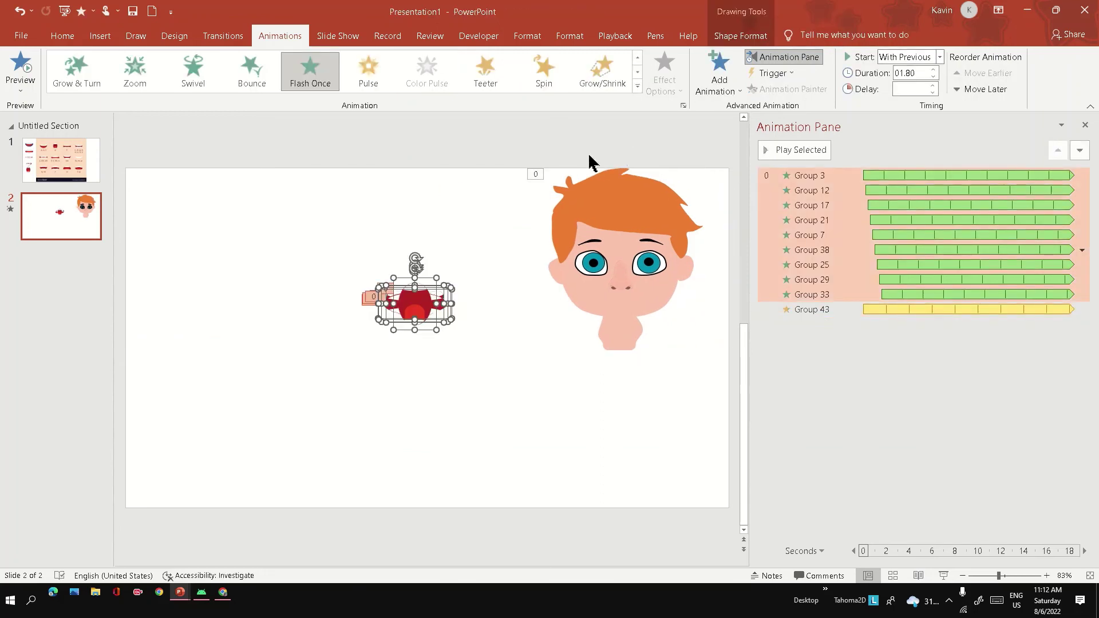
# Scale the selected mouth groups to 40% width in the Size settings.
pyautogui.click(744, 36)
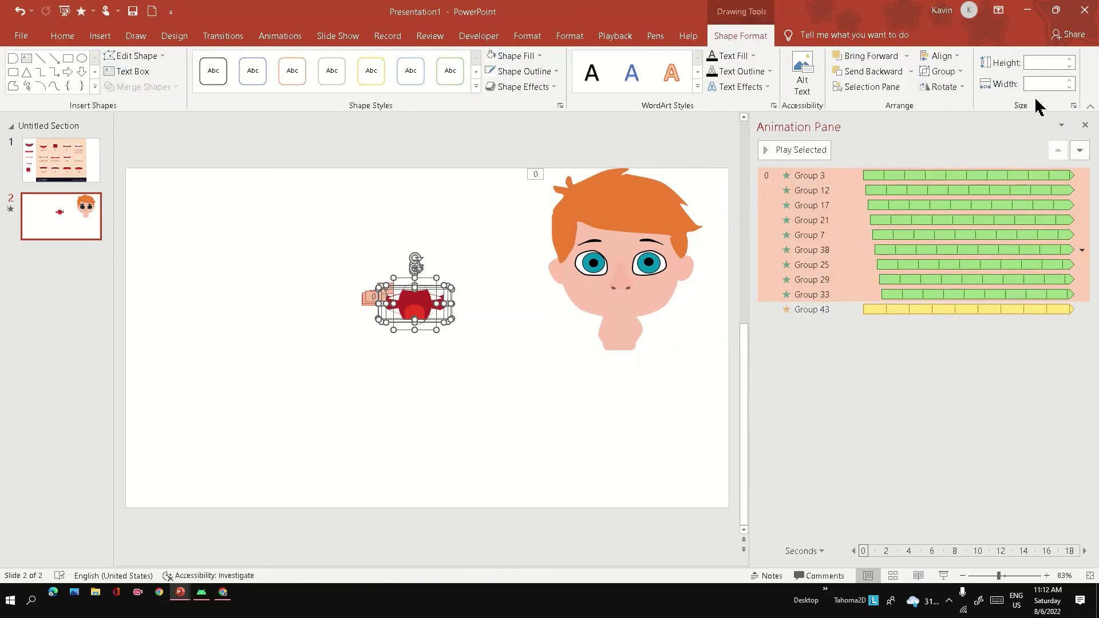
pyautogui.click(1073, 106)
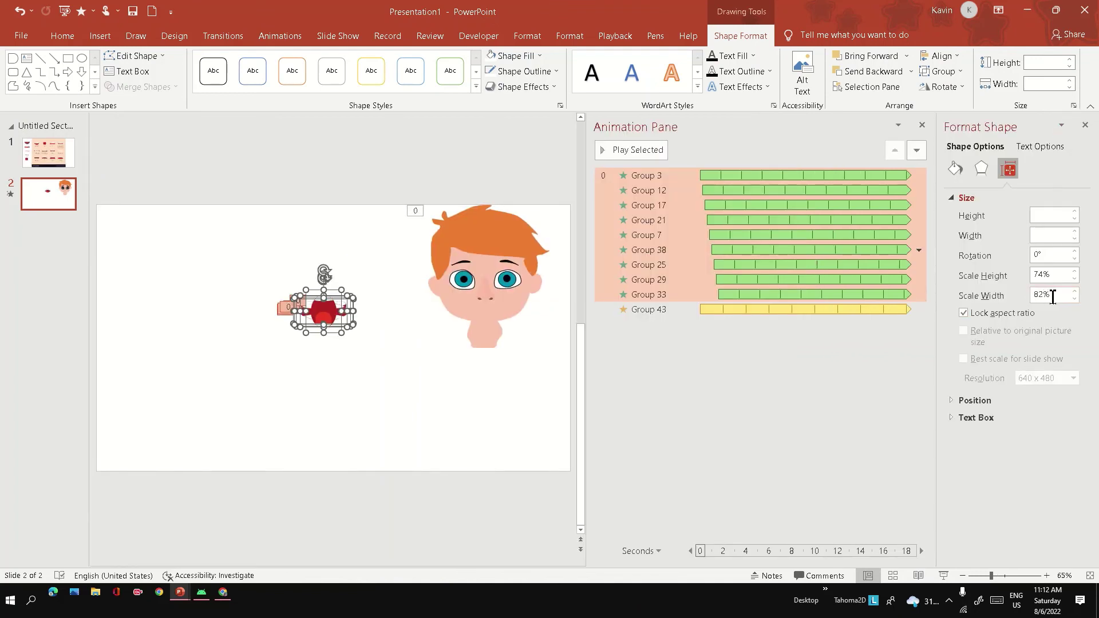
pyautogui.moveTo(1058, 295); pyautogui.dragTo(1009, 303)
pyautogui.write('40')
pyautogui.press('Return')
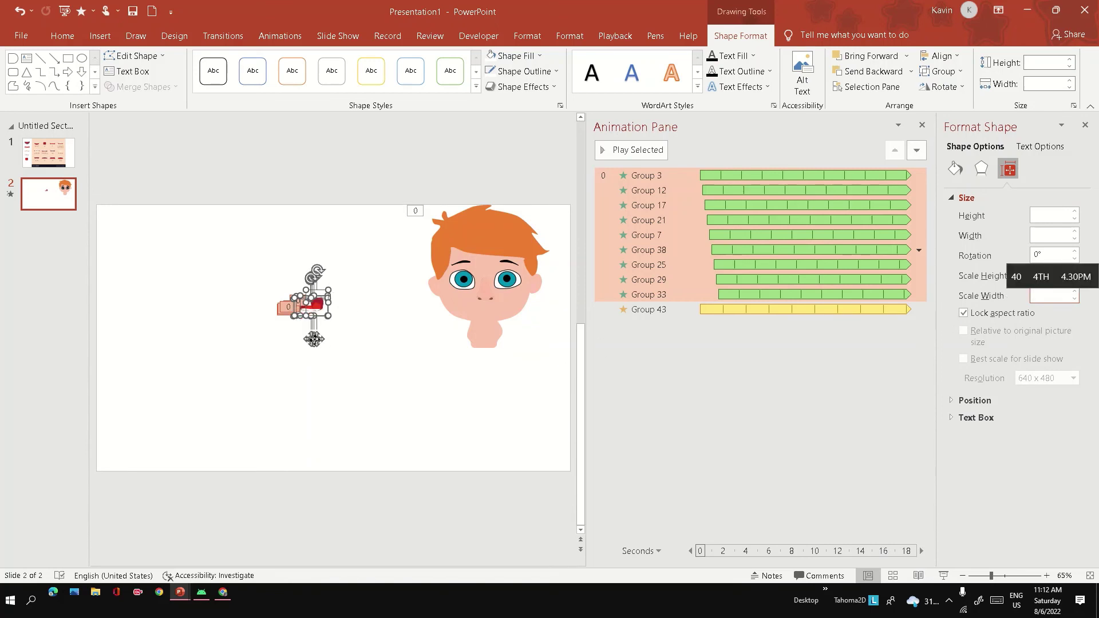
pyautogui.moveTo(314, 339); pyautogui.dragTo(369, 358)
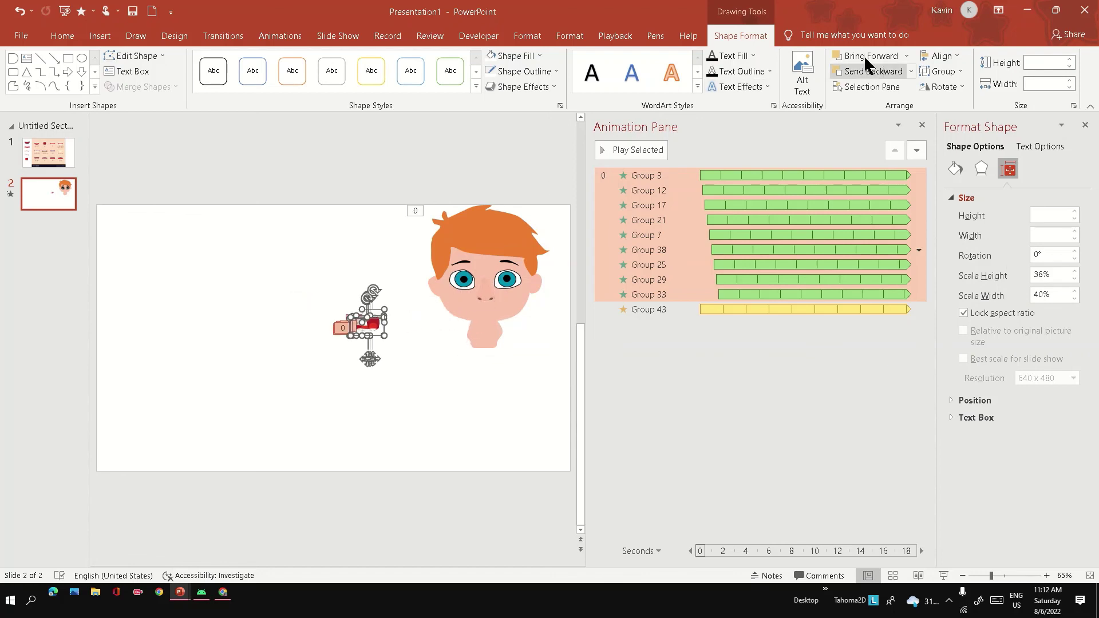
# Align the mouth groups center and middle, place them on the face, and preview the show.
pyautogui.click(942, 57)
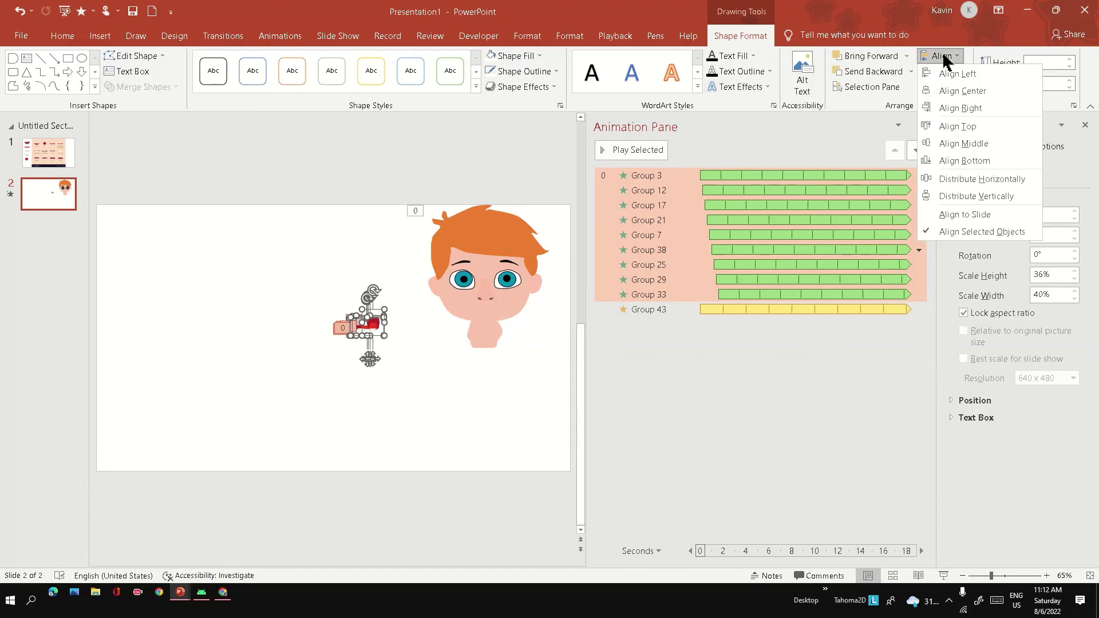
pyautogui.click(964, 93)
pyautogui.click(942, 57)
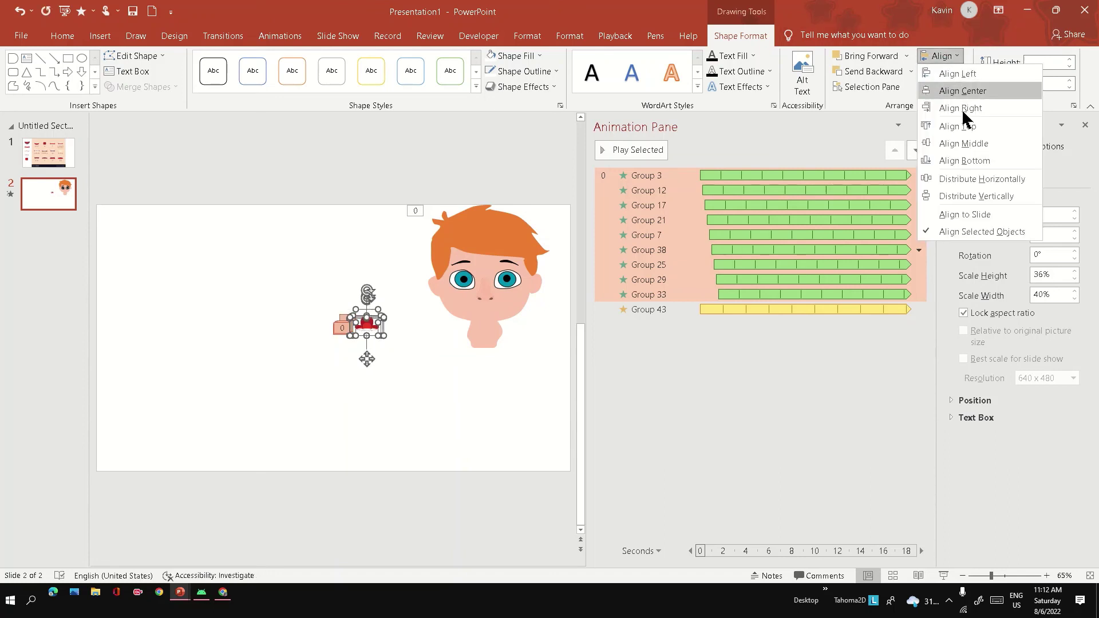
pyautogui.click(965, 144)
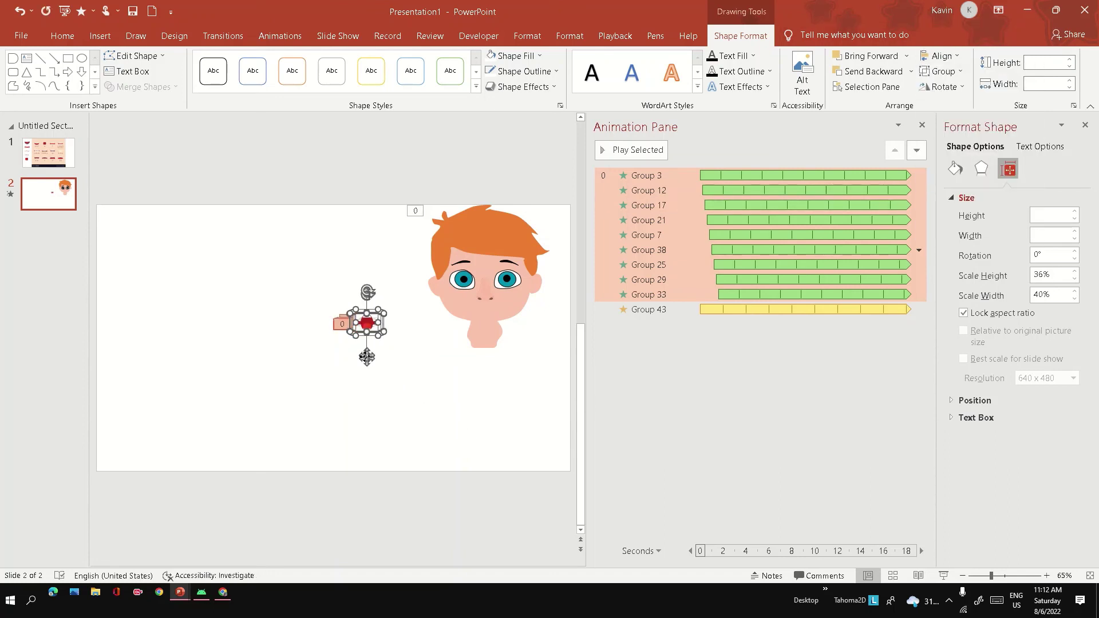
pyautogui.moveTo(367, 356); pyautogui.dragTo(483, 348)
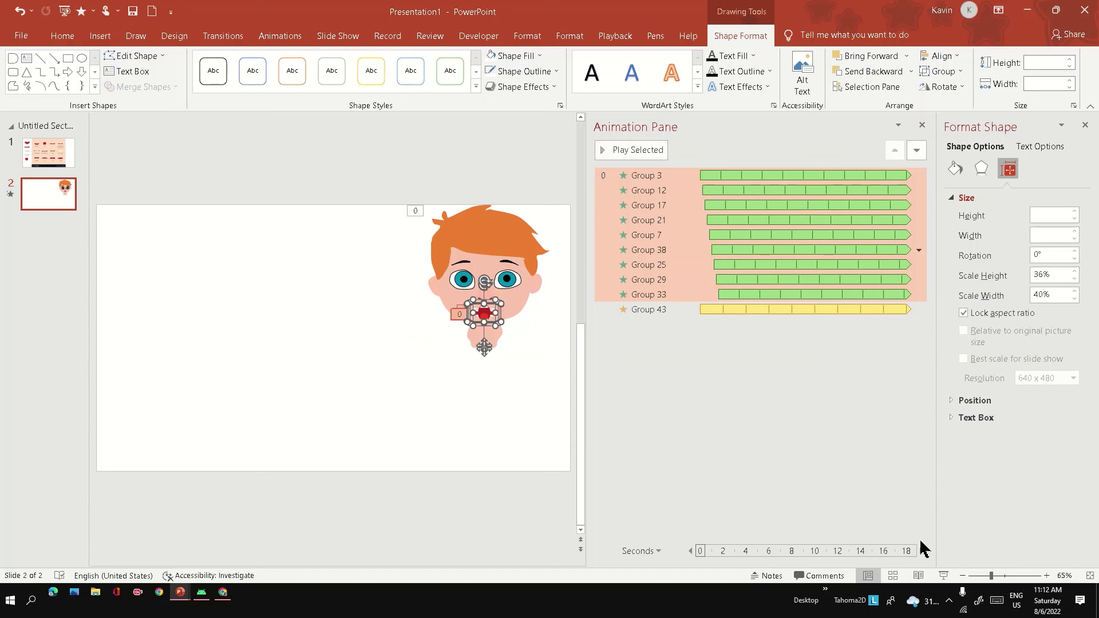
pyautogui.click(943, 576)
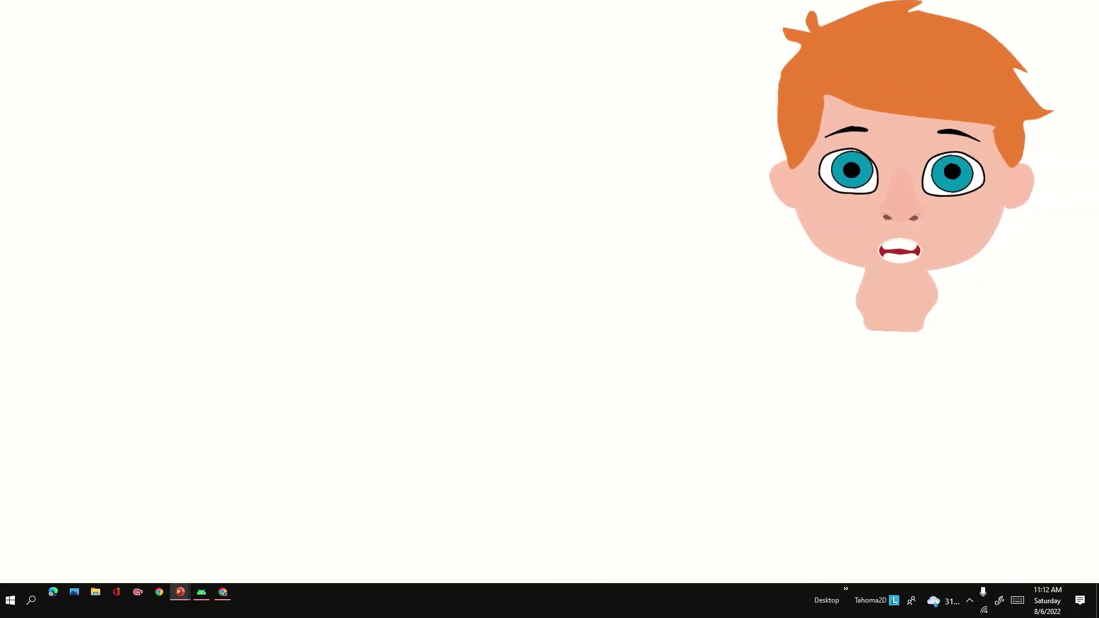
# Flatten one mouth shape on the face by shortening it from top and bottom.
pyautogui.press('Escape')
pyautogui.click(455, 432)
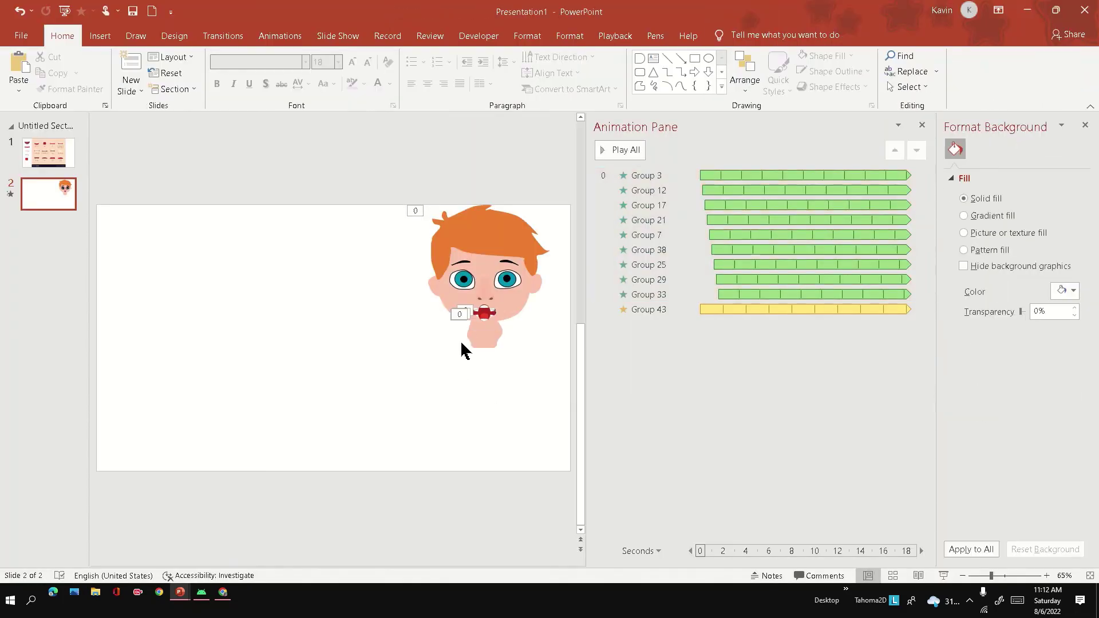
pyautogui.click(481, 324)
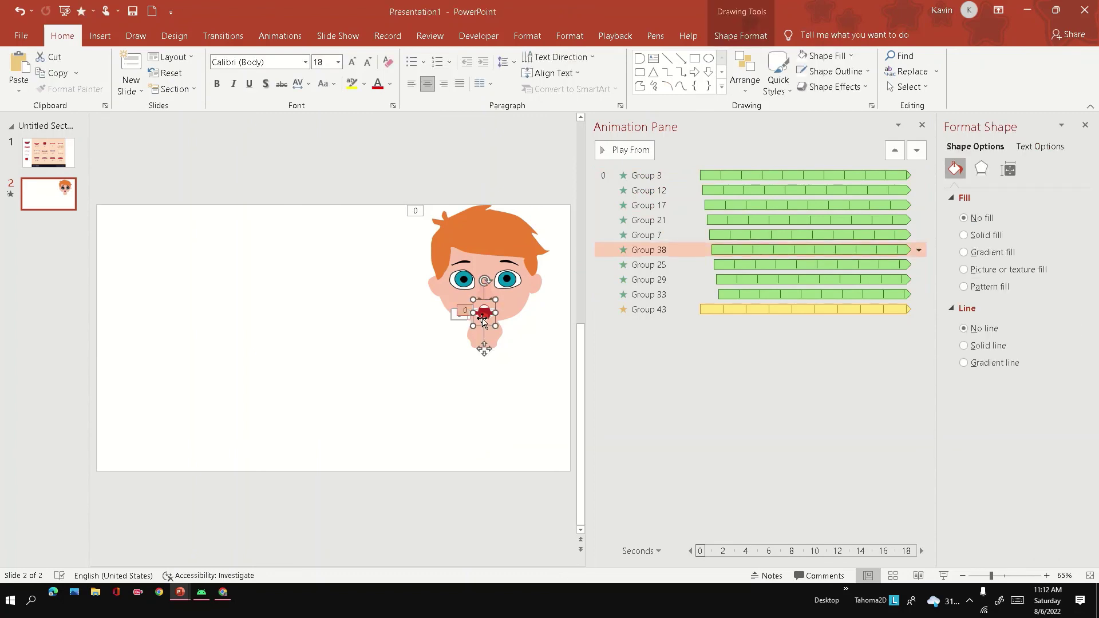
pyautogui.moveTo(423, 323); pyautogui.dragTo(382, 333)
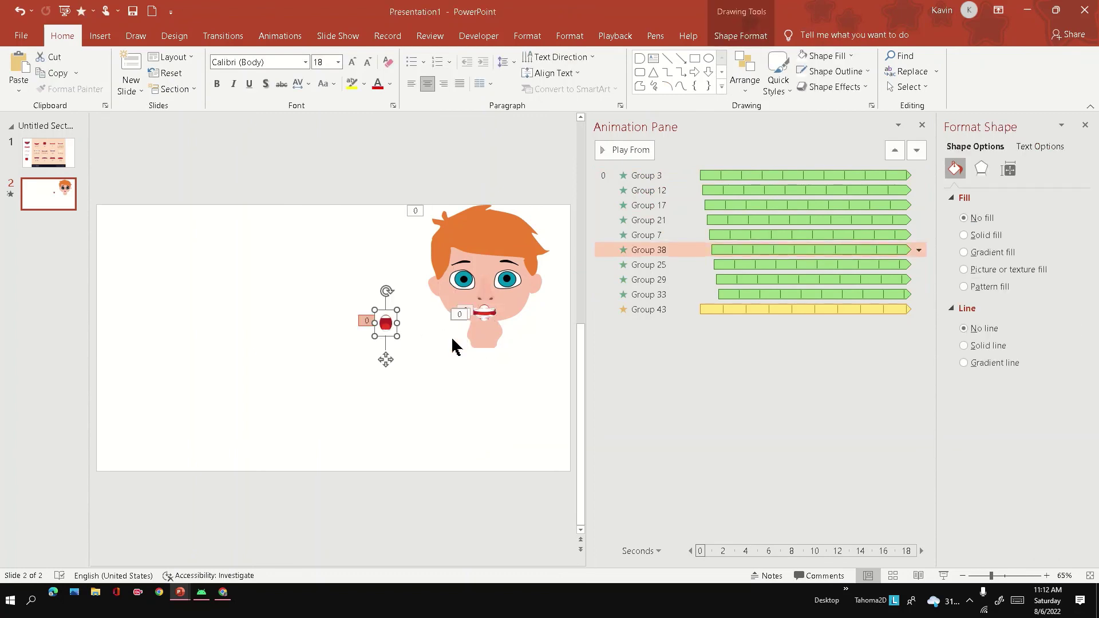
pyautogui.hotkey('ctrl', 'z')
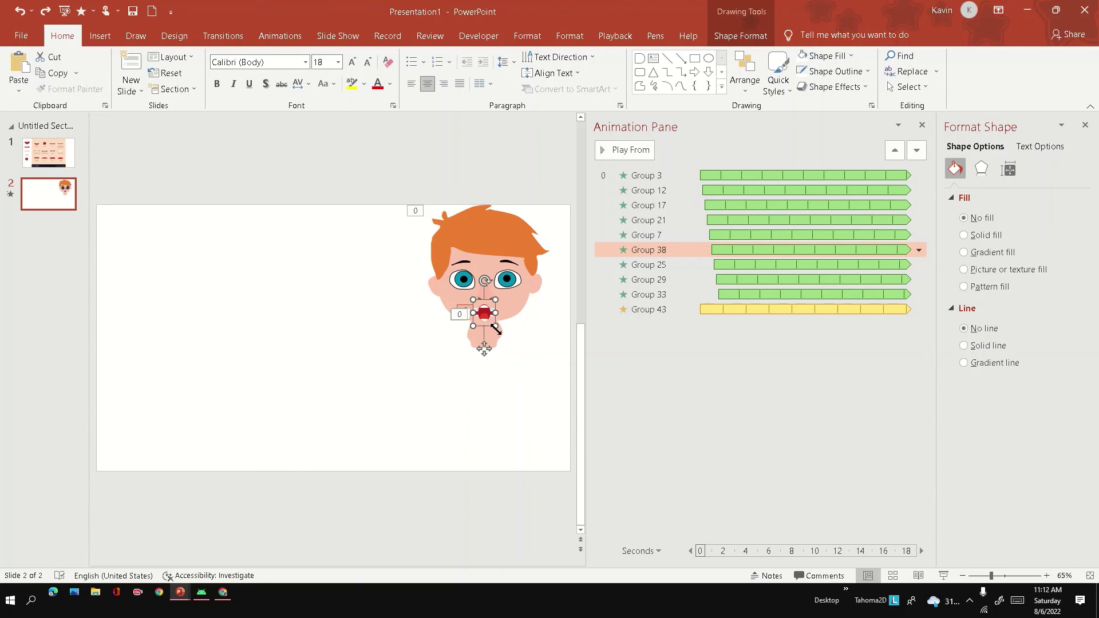
pyautogui.moveTo(495, 329)
pyautogui.mouseDown()
pyautogui.moveTo(491, 318)
pyautogui.moveTo(496, 325)
pyautogui.mouseUp()
pyautogui.scroll(10, 490, 363)
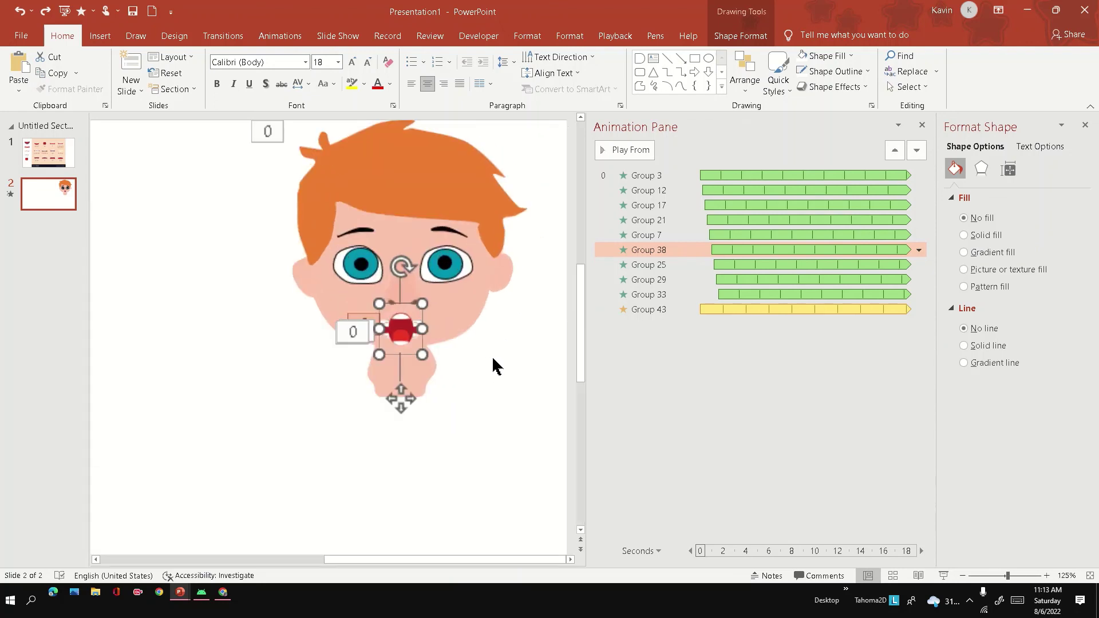
pyautogui.scroll(3, 493, 365)
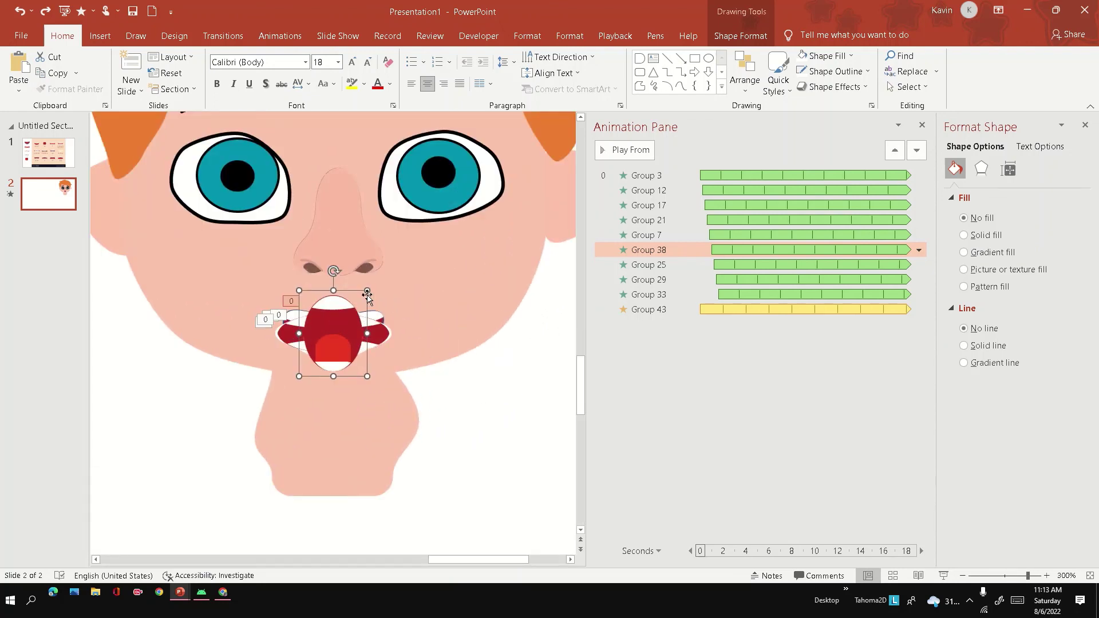
pyautogui.moveTo(334, 291); pyautogui.dragTo(334, 303)
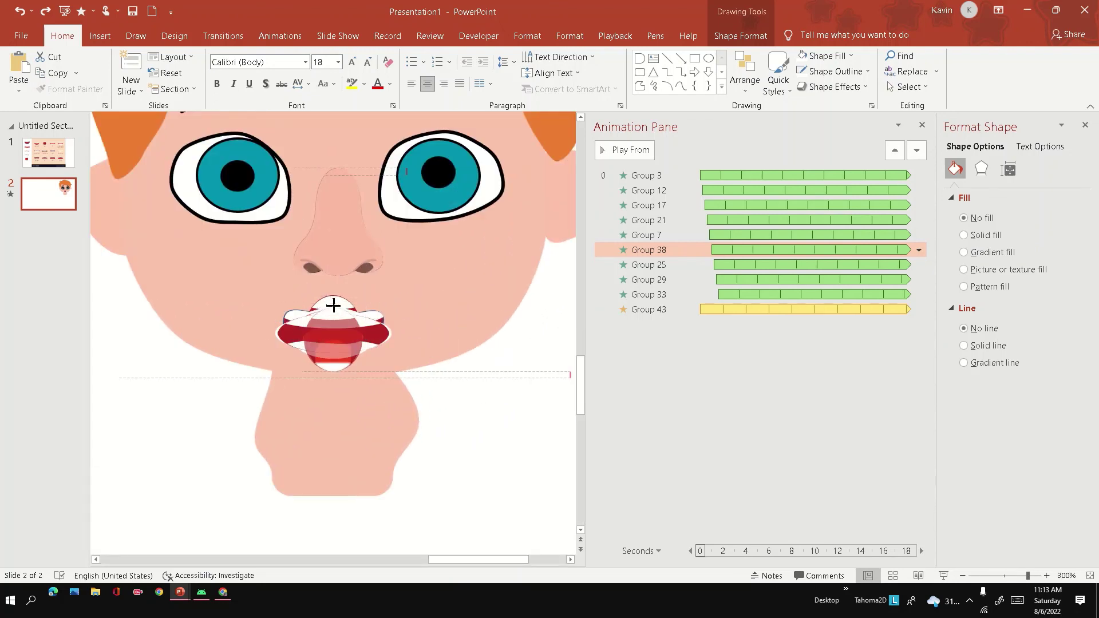
pyautogui.moveTo(333, 371); pyautogui.dragTo(332, 366)
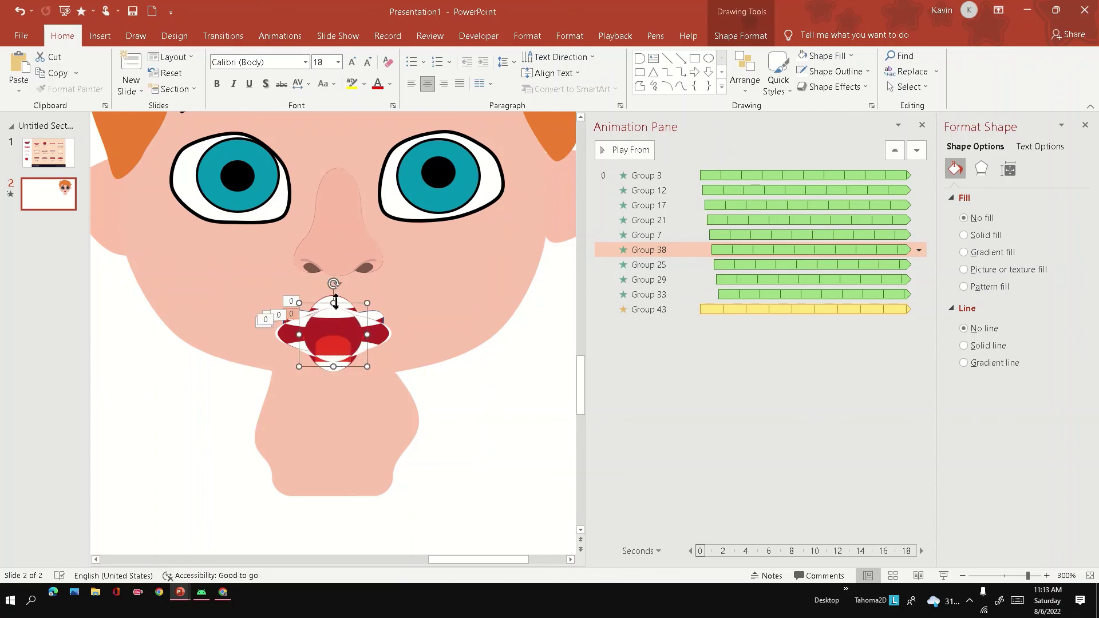
# Shorten Group 7 from top and bottom, then preview the slide show full-screen.
pyautogui.click(338, 302)
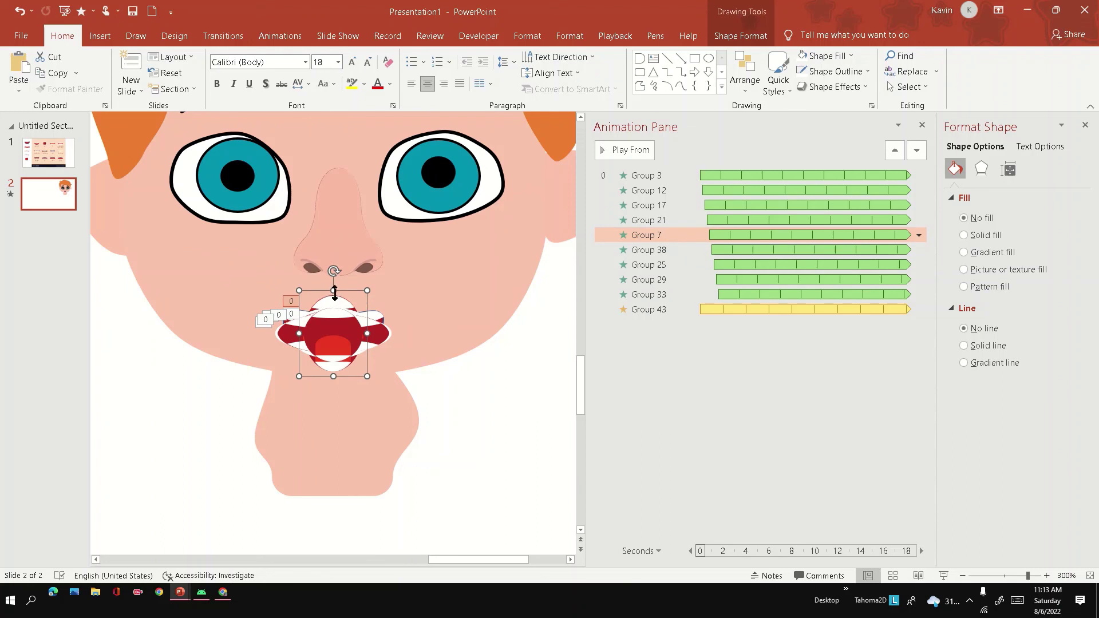
pyautogui.moveTo(334, 291); pyautogui.dragTo(334, 303)
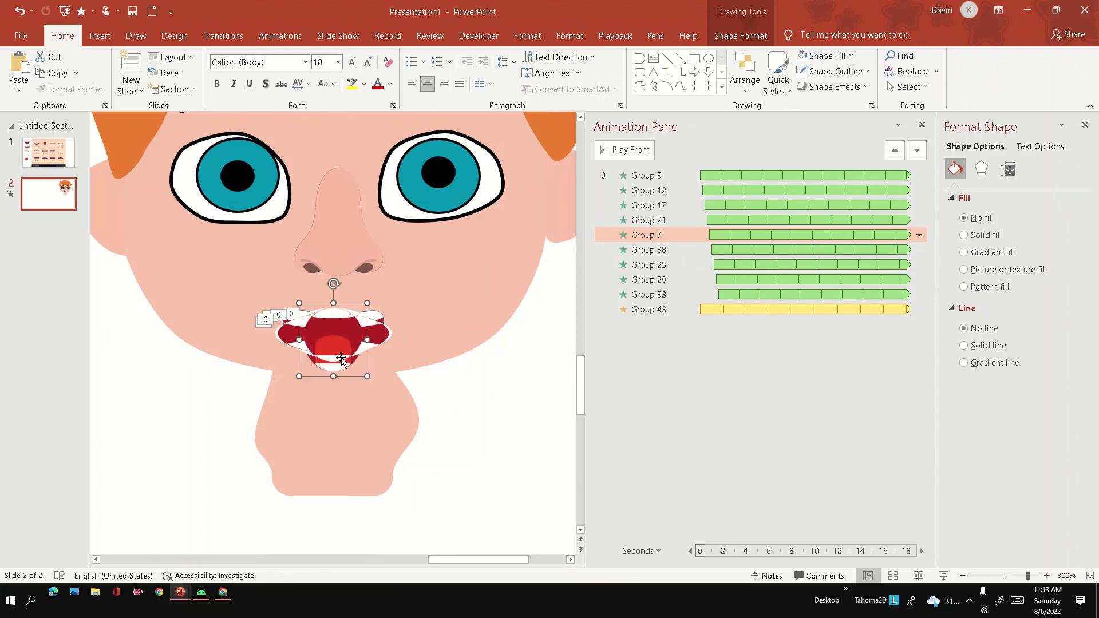
pyautogui.moveTo(333, 376); pyautogui.dragTo(333, 363)
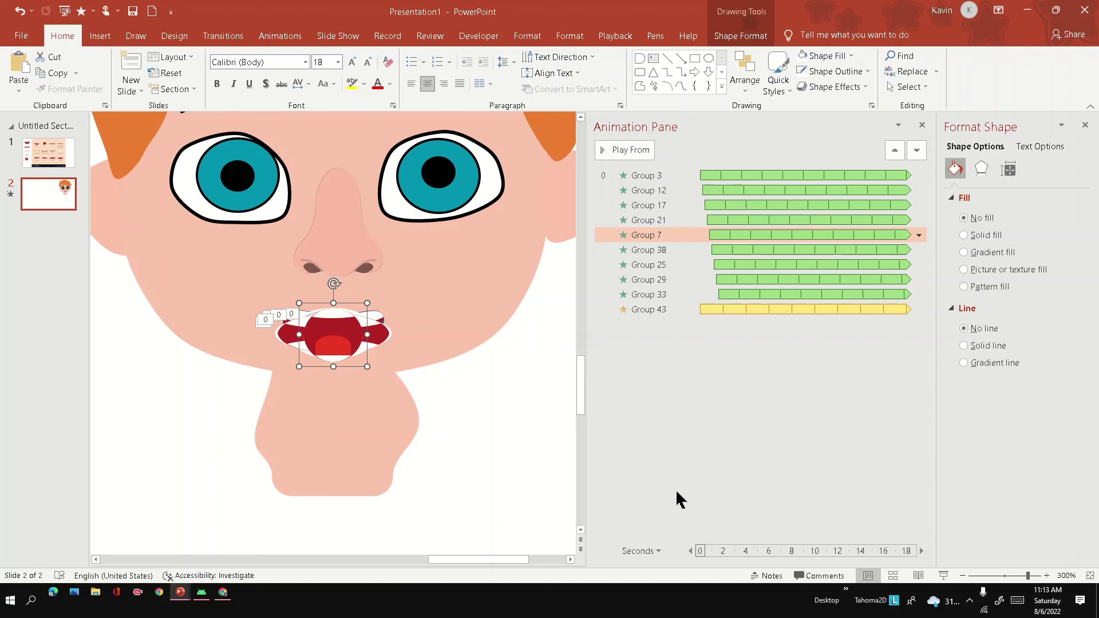
pyautogui.click(943, 576)
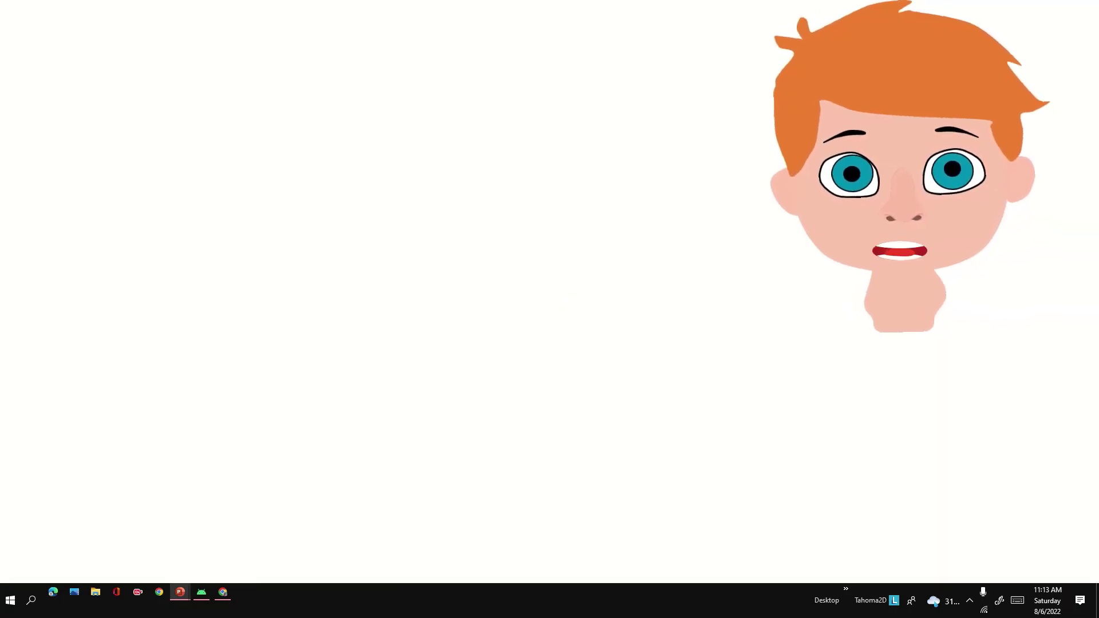
pyautogui.press('Escape')
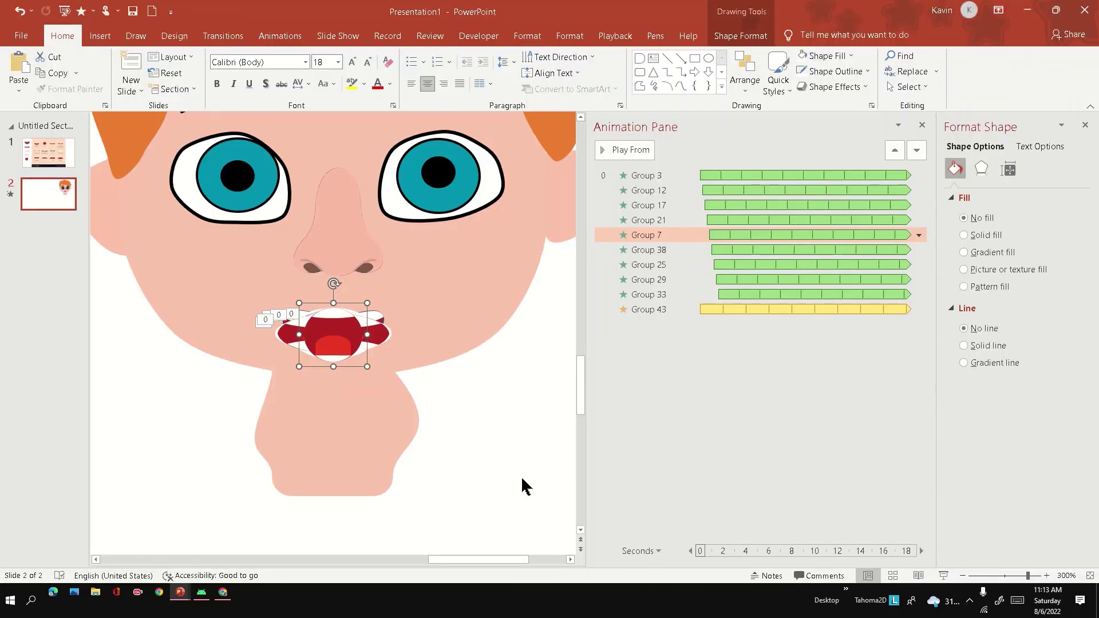
# Delete the large Group 43 shape from the slide.
pyautogui.click(483, 320)
pyautogui.click(516, 308)
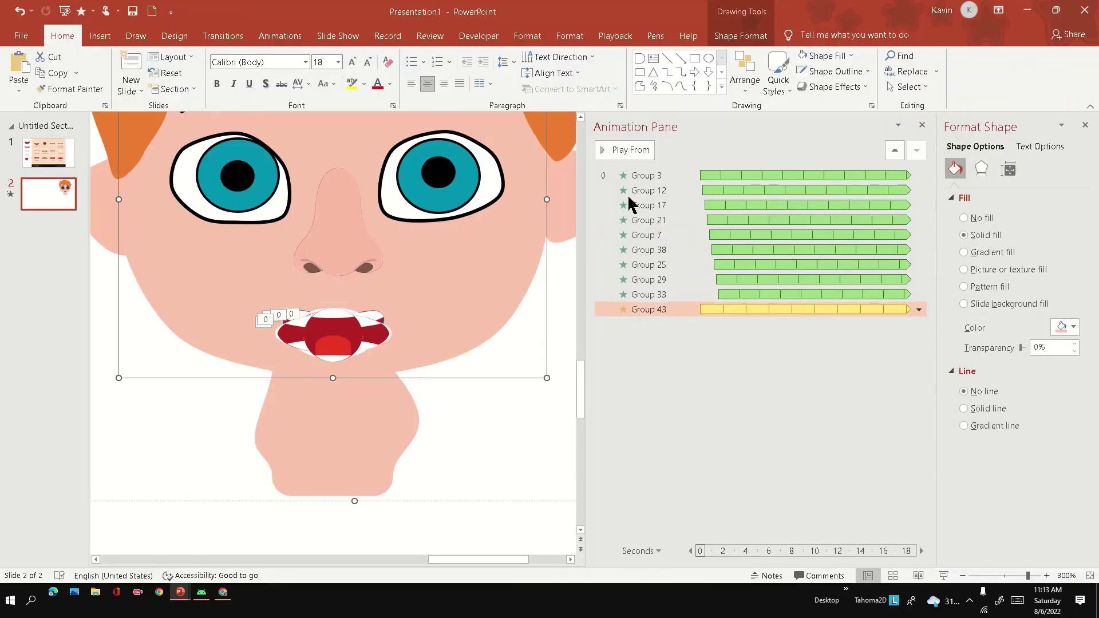
pyautogui.press('Delete')
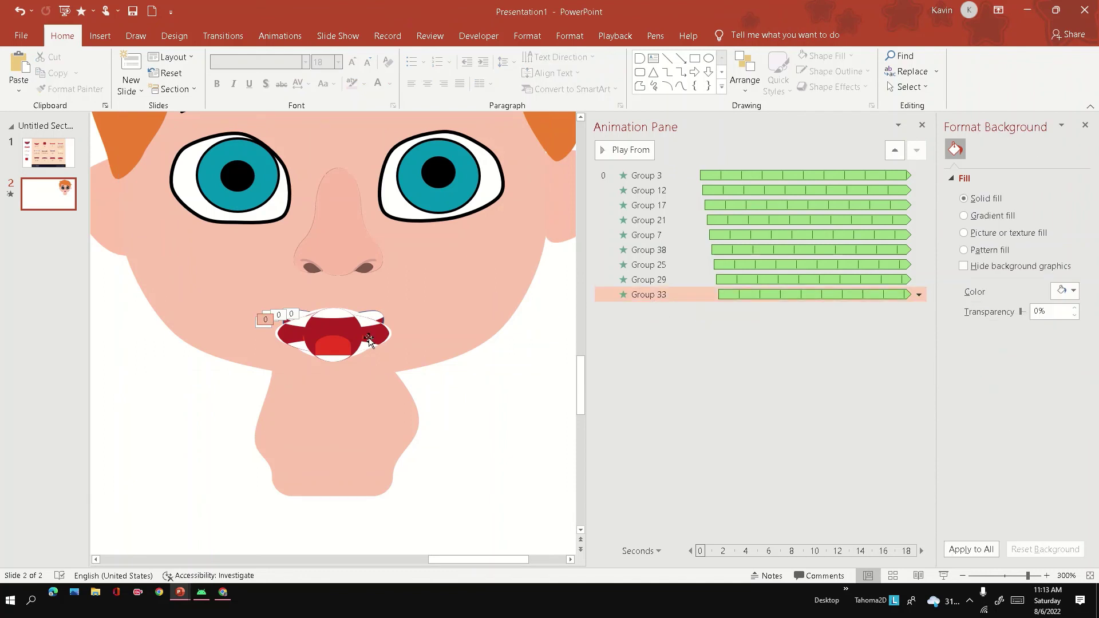
# Scale the selected mouth groups down to 20% width.
pyautogui.moveTo(110, 287); pyautogui.dragTo(516, 426)
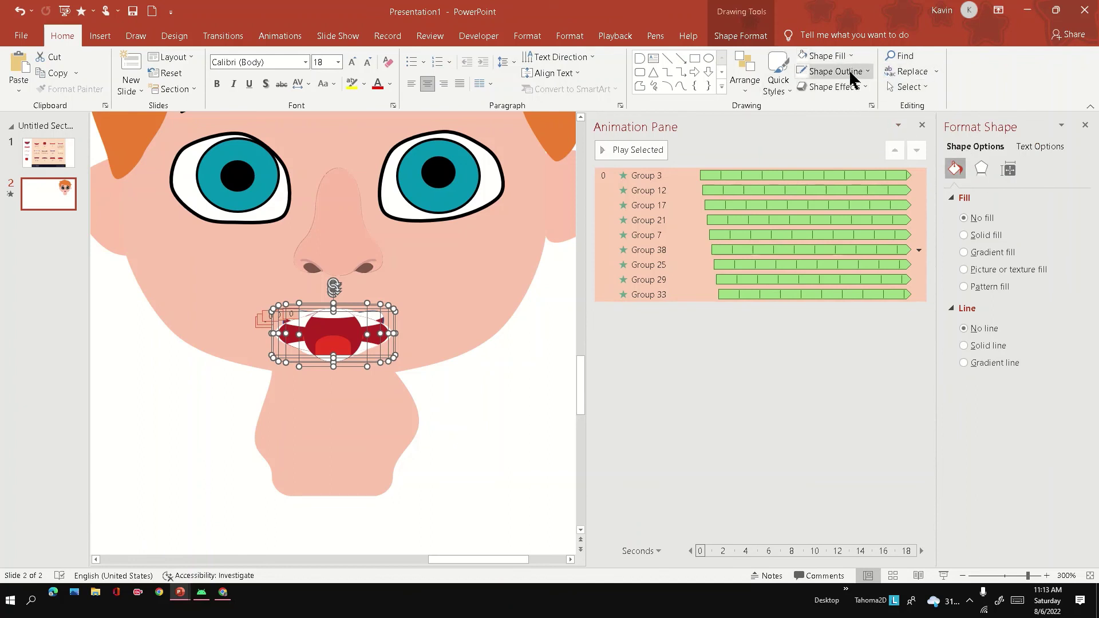
pyautogui.click(755, 38)
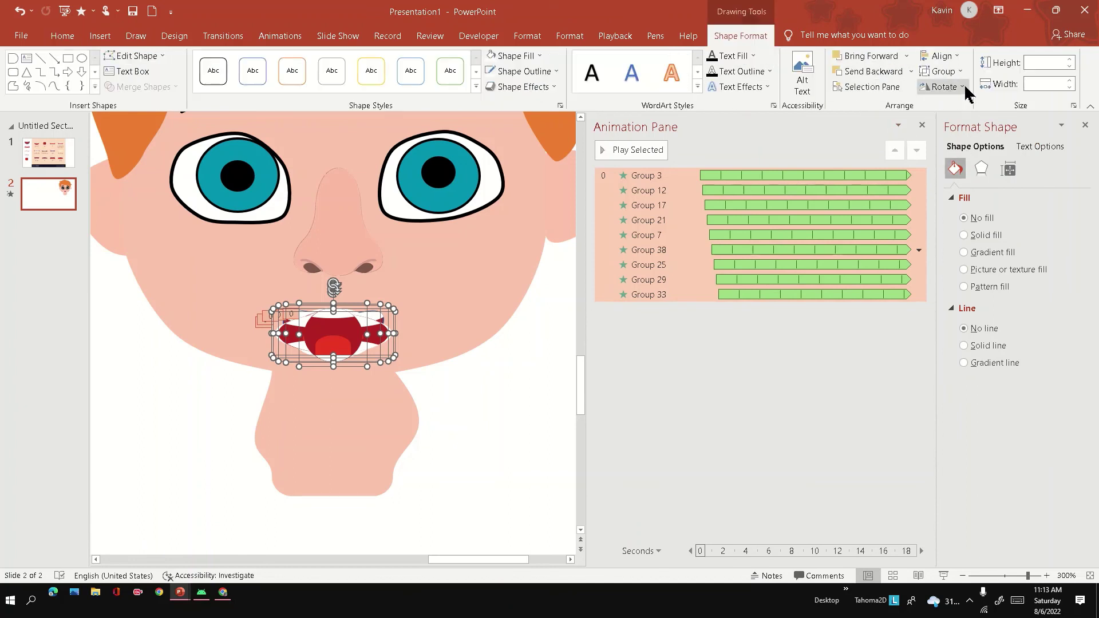
pyautogui.click(1073, 105)
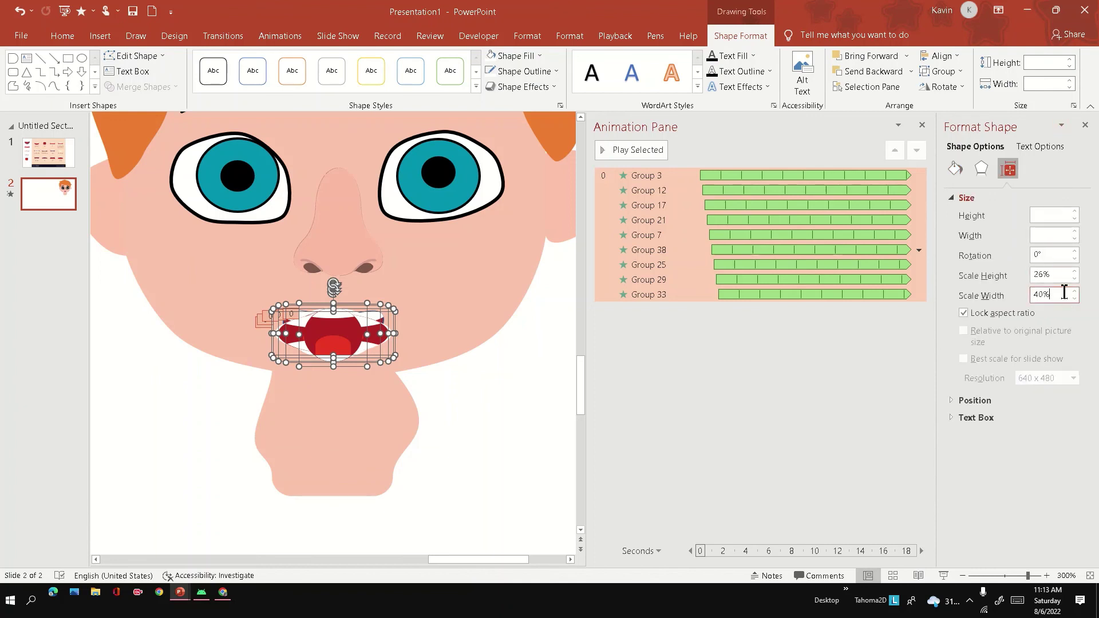
pyautogui.press('Return')
pyautogui.write('30')
pyautogui.press('Return')
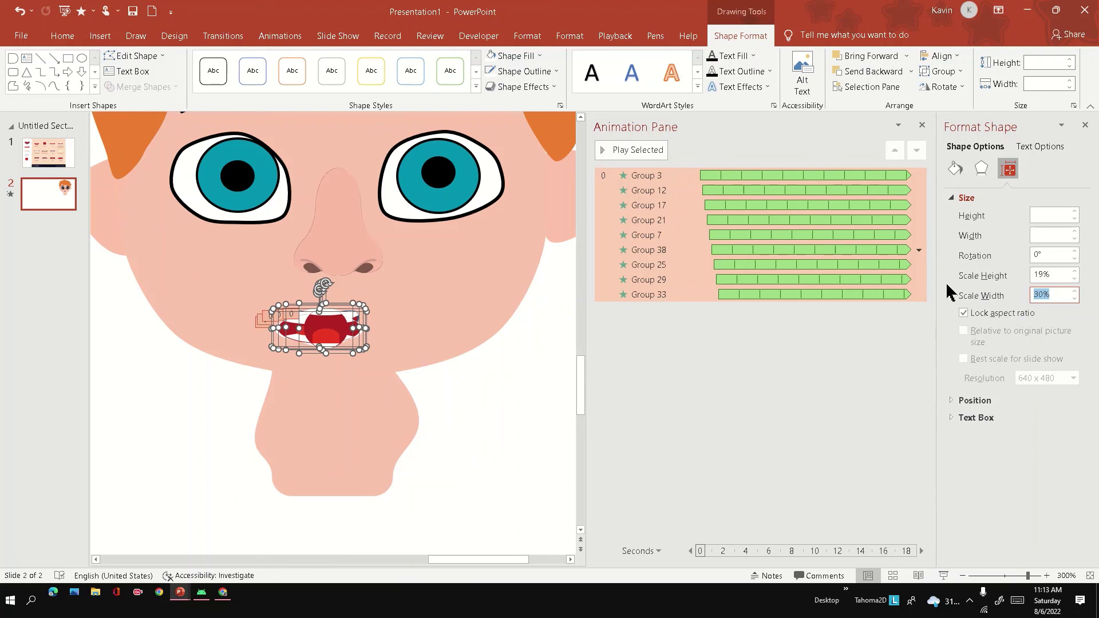
pyautogui.write('20')
pyautogui.press('Return')
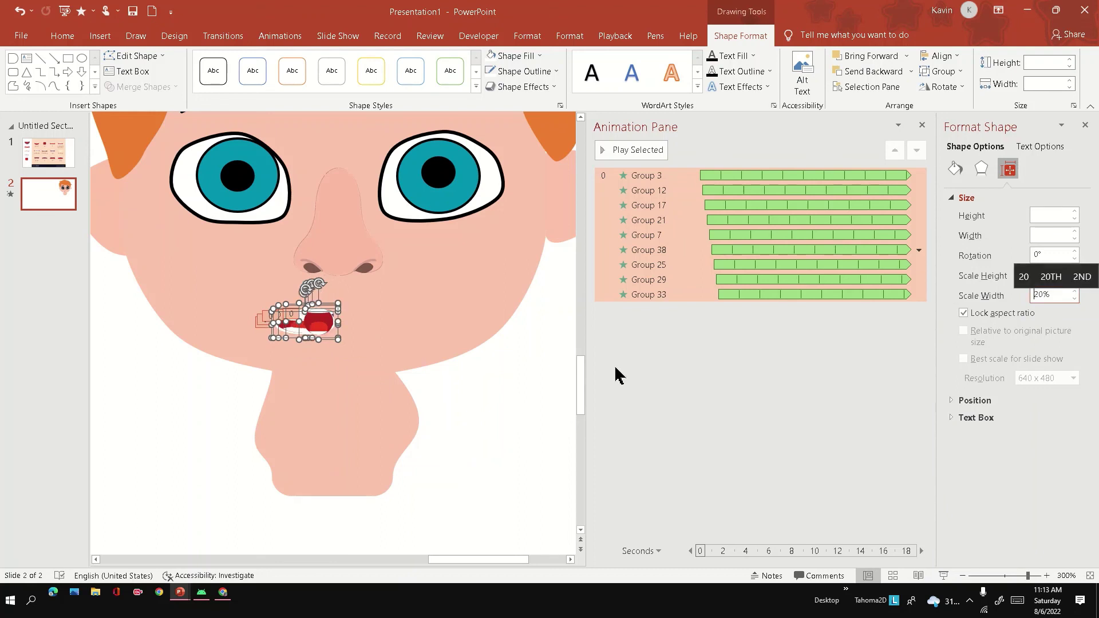
# Align the mouth groups center and middle, move them under the nose, and play the show.
pyautogui.click(941, 57)
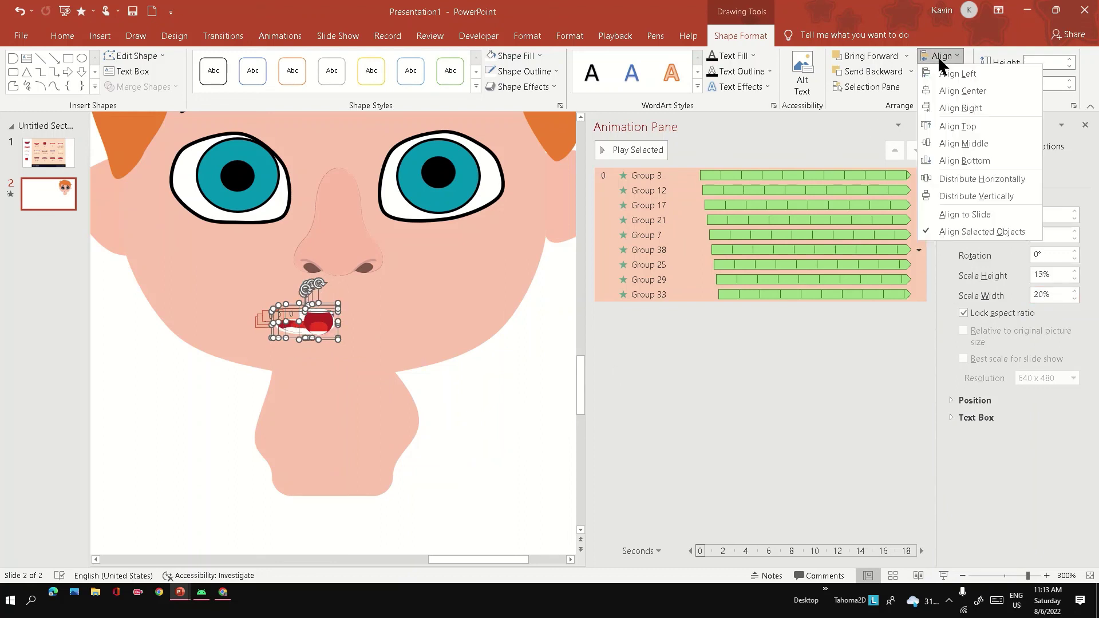
pyautogui.click(962, 92)
pyautogui.click(941, 55)
pyautogui.click(964, 143)
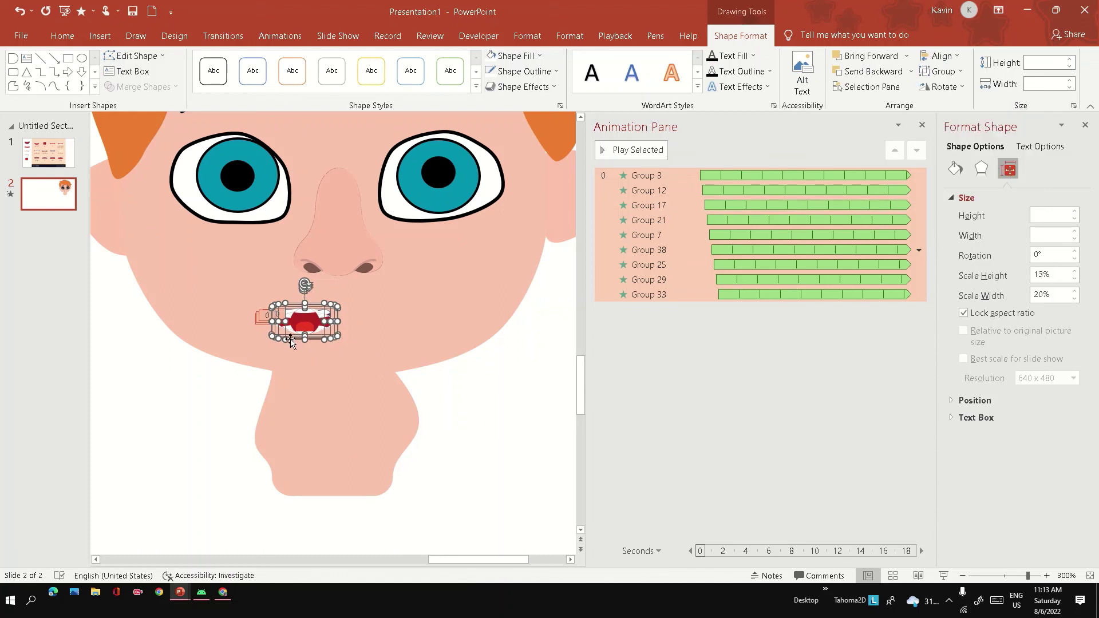
pyautogui.moveTo(293, 339); pyautogui.dragTo(322, 339)
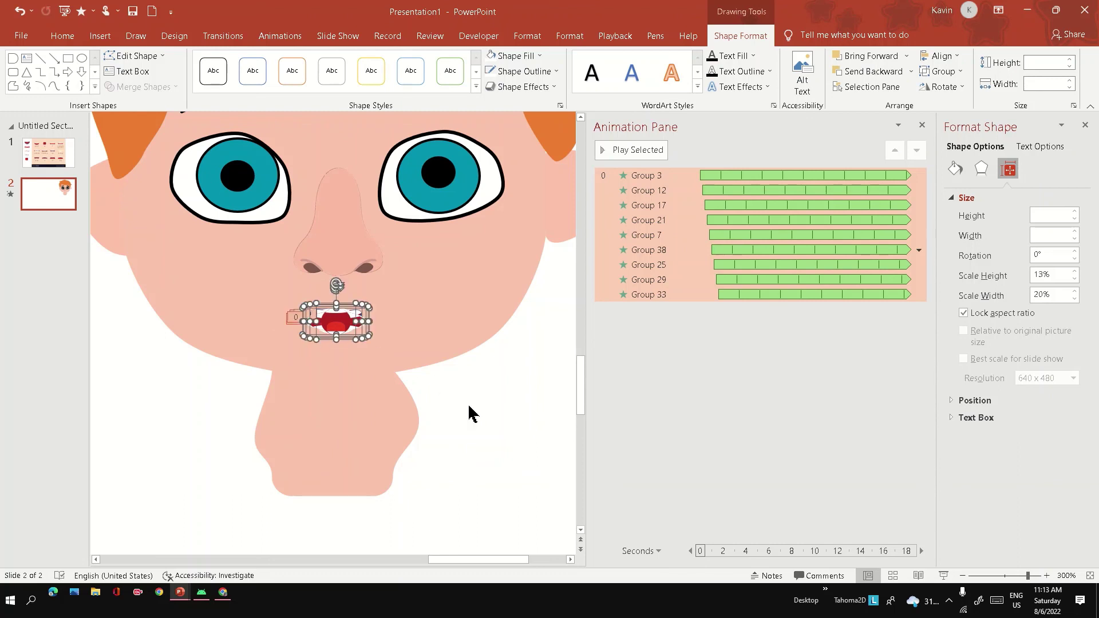
pyautogui.click(943, 576)
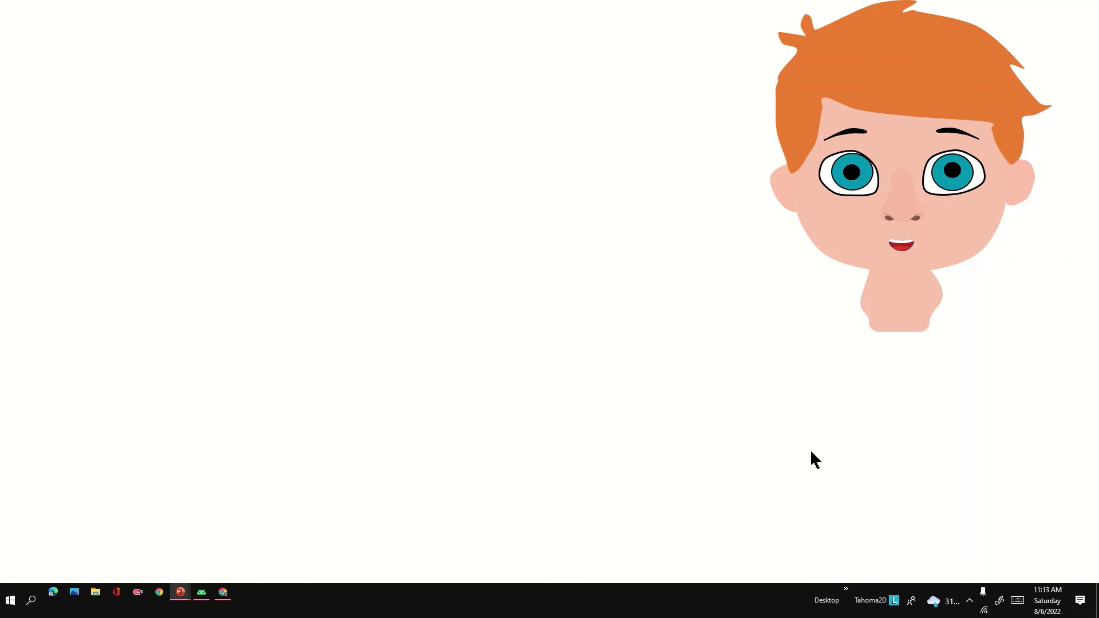
# Leave the slide show and move the boy's face to the slide centre.
pyautogui.press('Escape')
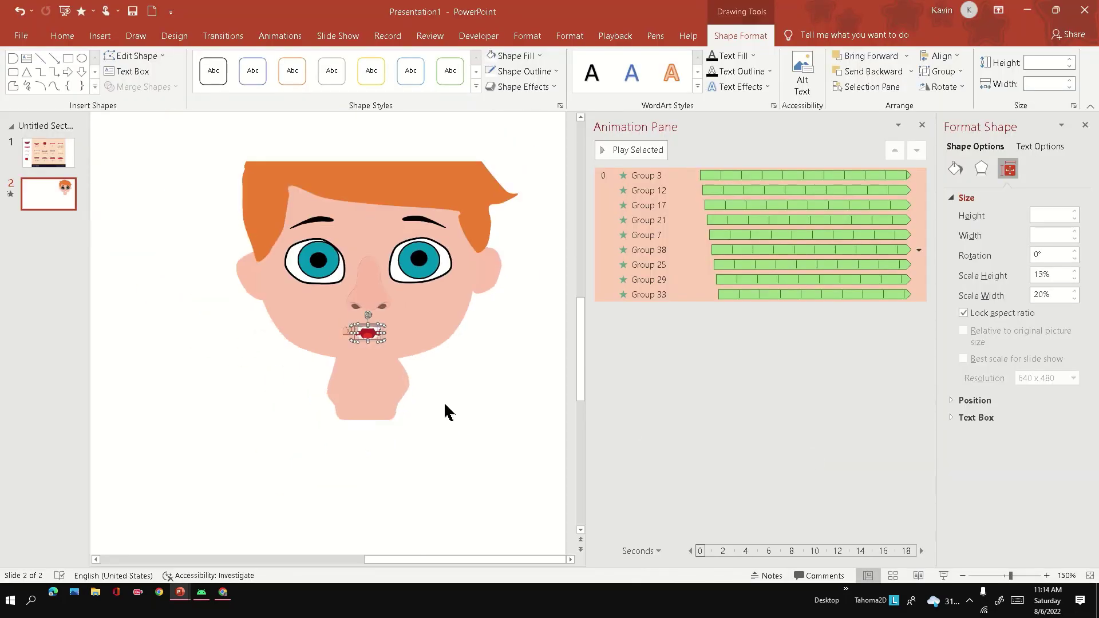
pyautogui.click(460, 281)
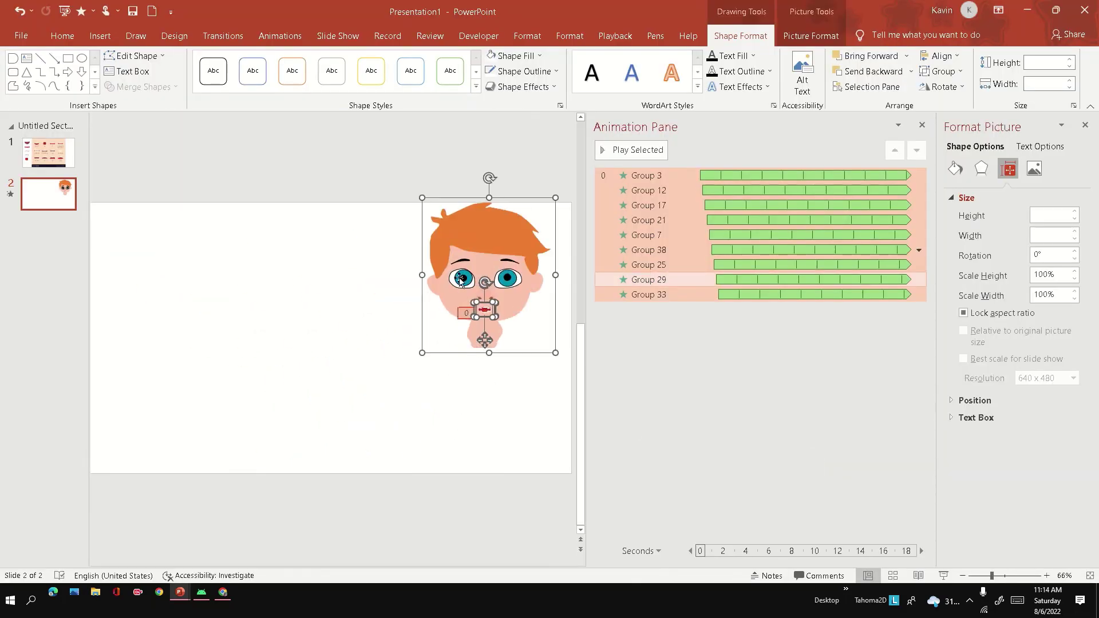
pyautogui.moveTo(475, 250); pyautogui.dragTo(302, 278)
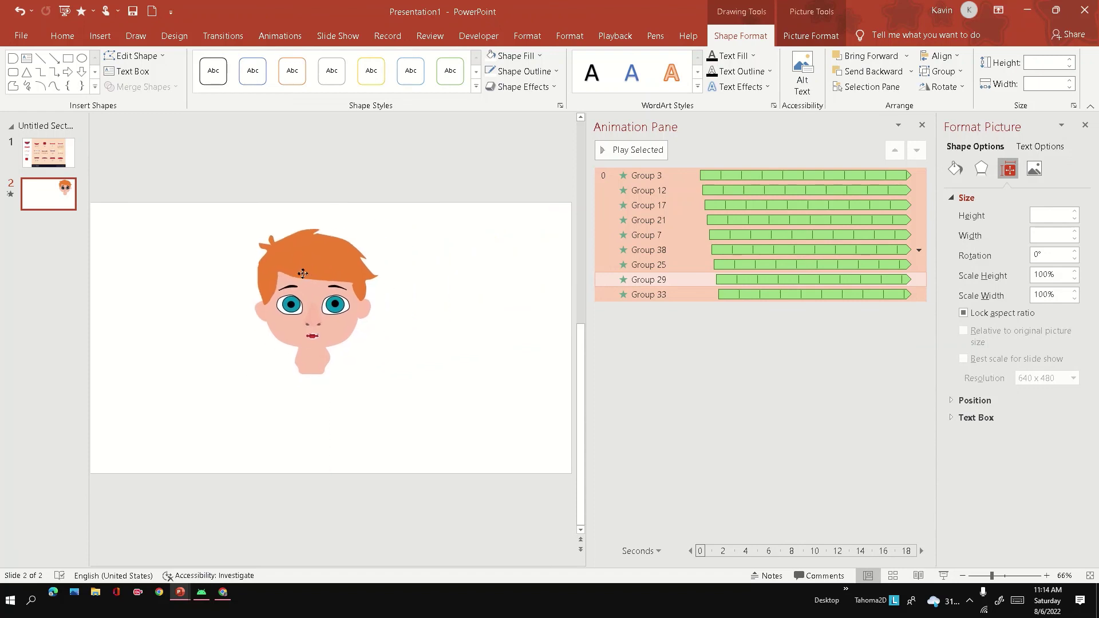
pyautogui.click(432, 355)
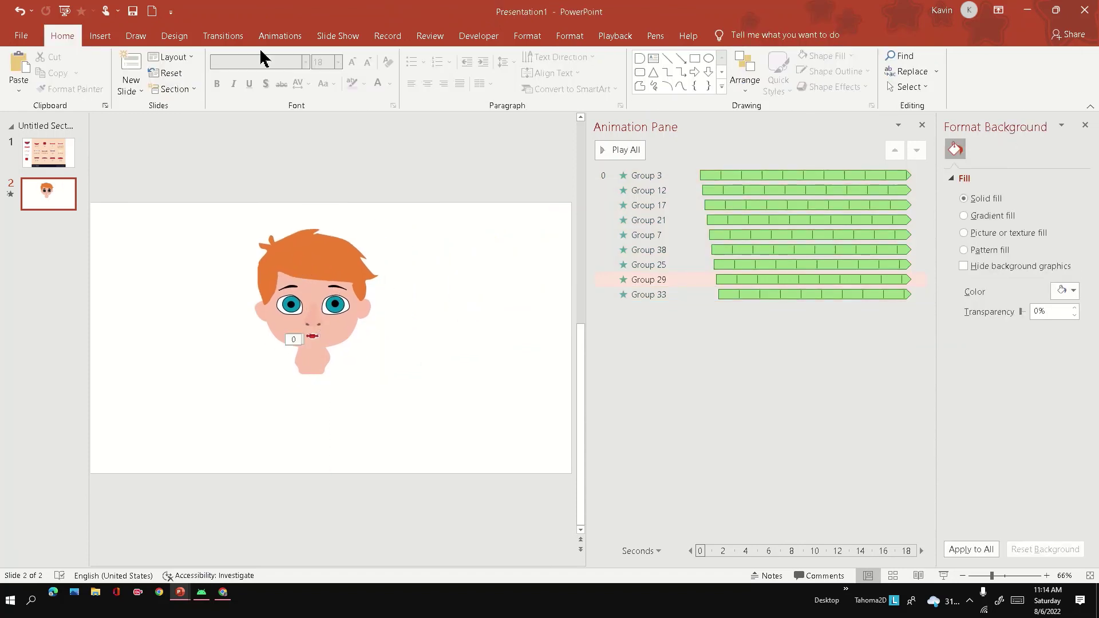
# Draw a 2.94 by 5.76 inch blue rectangle below the face and play the show.
pyautogui.click(101, 36)
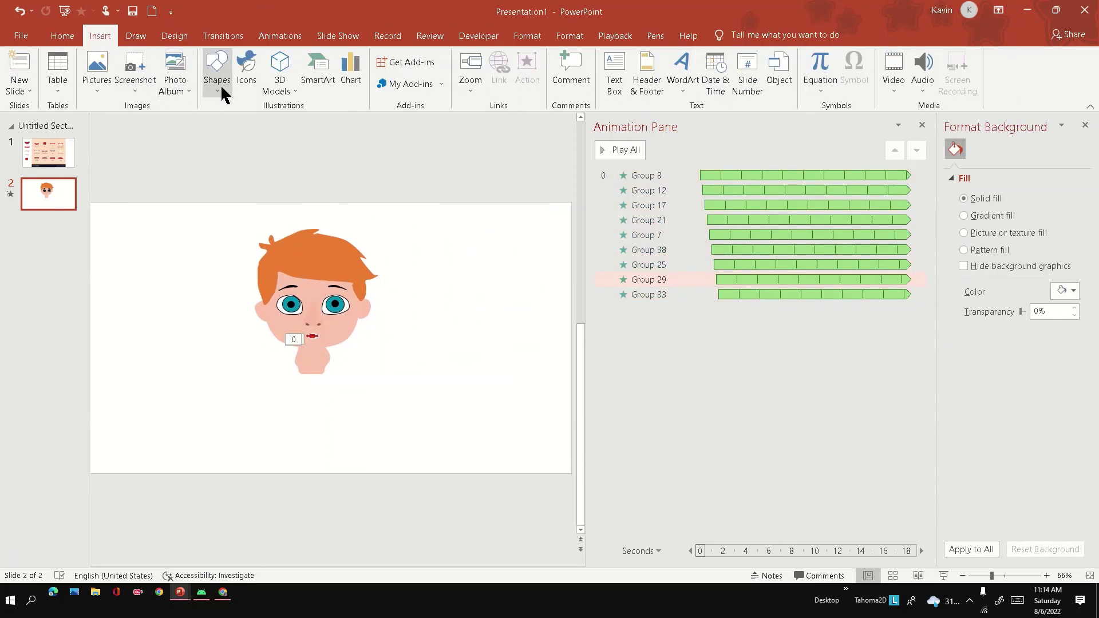
pyautogui.click(220, 91)
pyautogui.click(265, 120)
pyautogui.moveTo(230, 363); pyautogui.dragTo(439, 462)
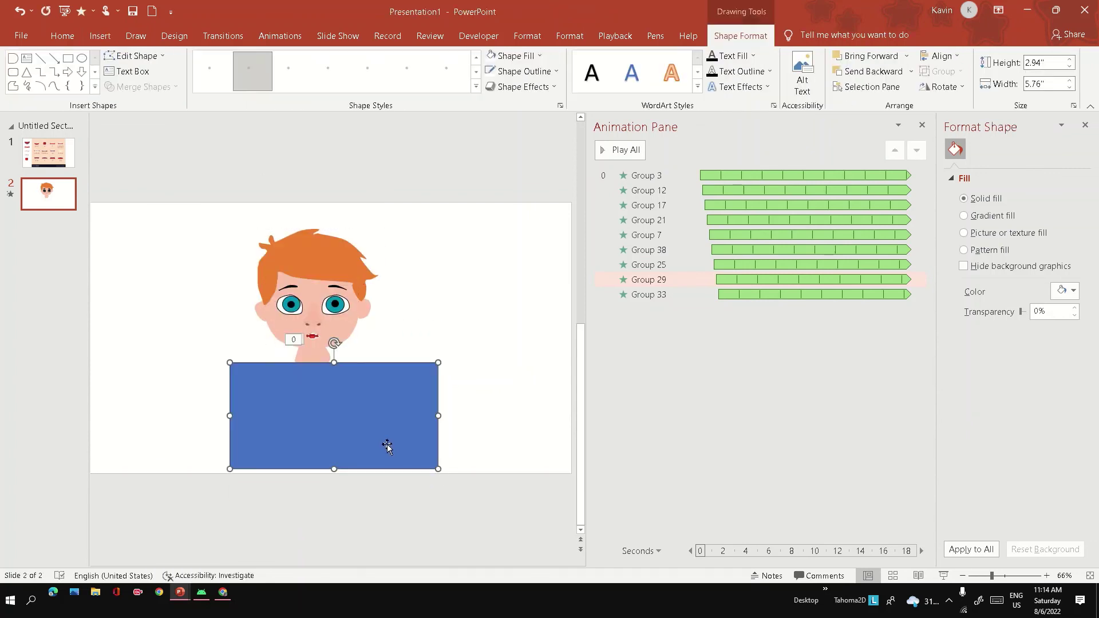
pyautogui.moveTo(385, 438); pyautogui.dragTo(369, 441)
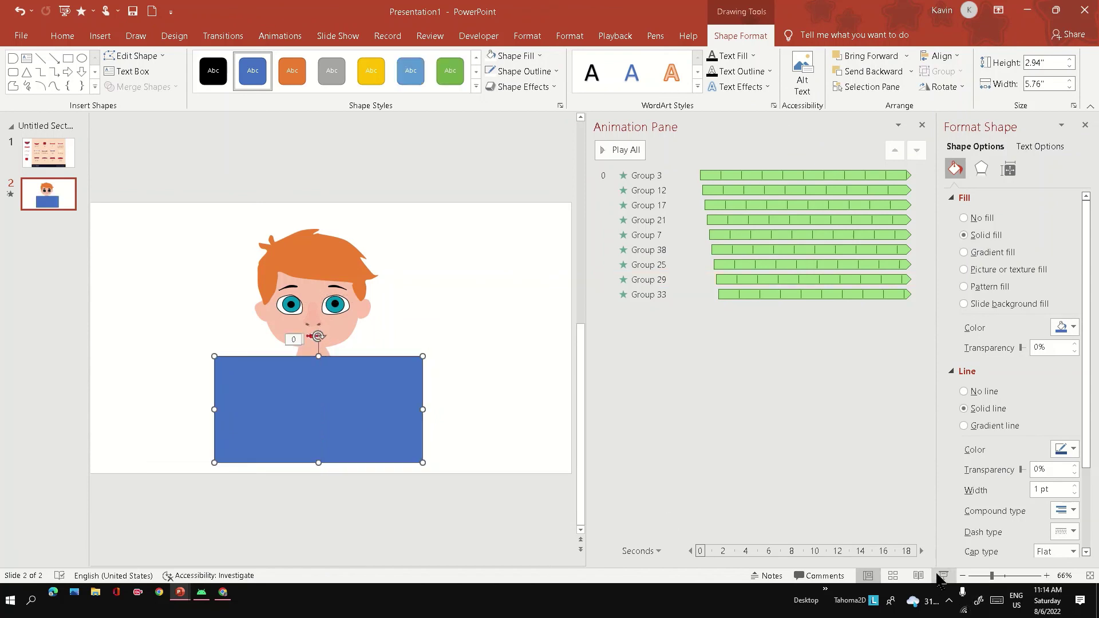
pyautogui.click(942, 576)
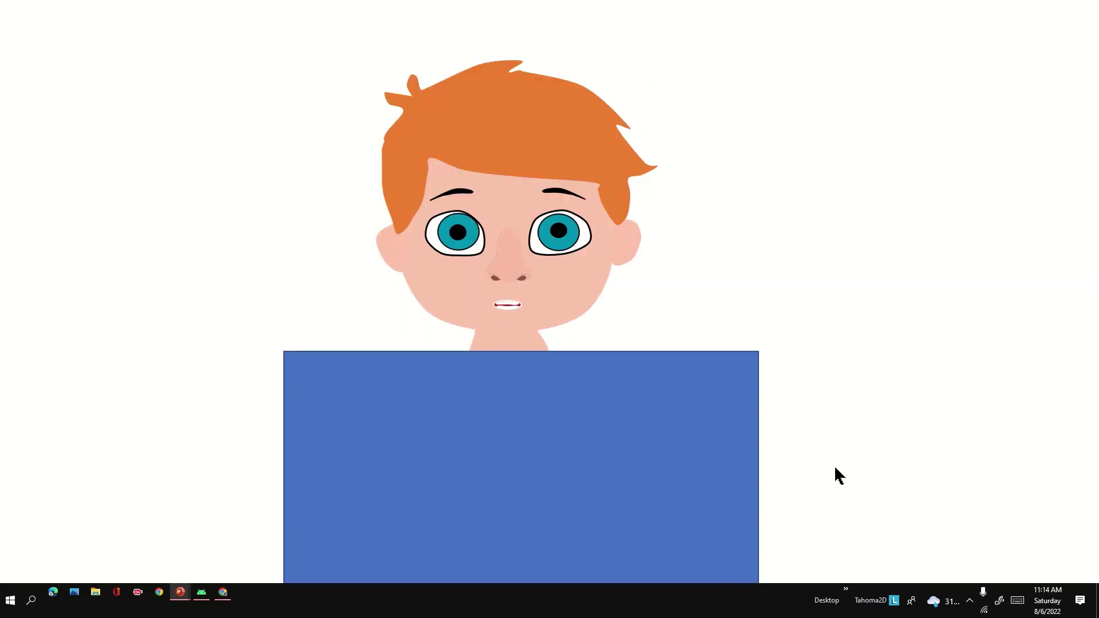